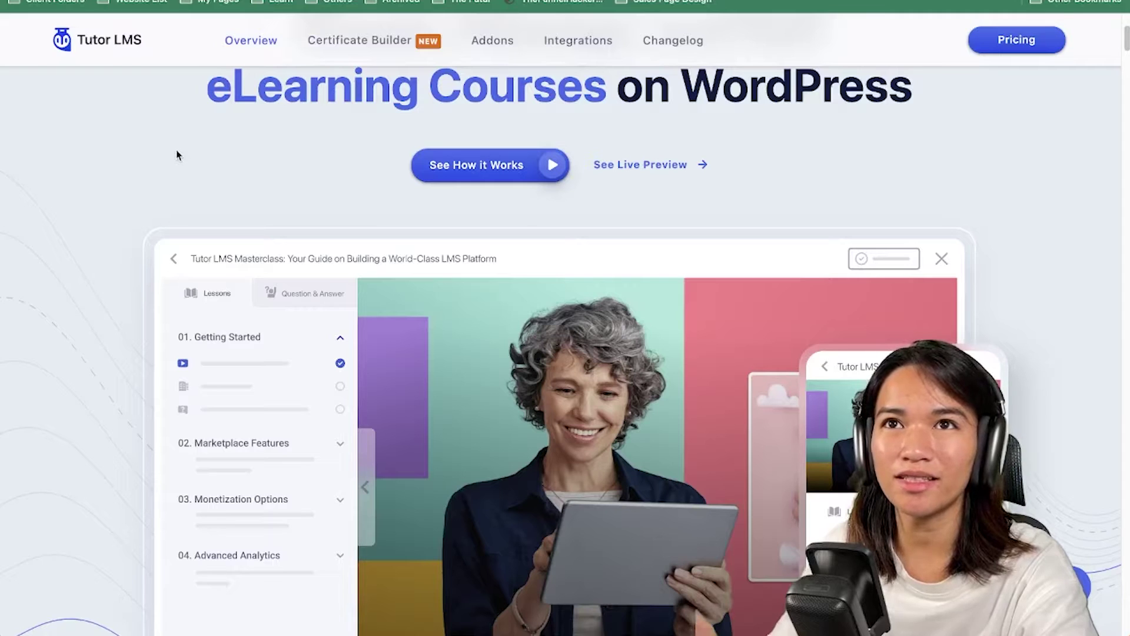
Step: Open the Tutor LMS pricing comparison and review the yearly prices and site licenses of its four plans
scroll(176, 154, up, 4)
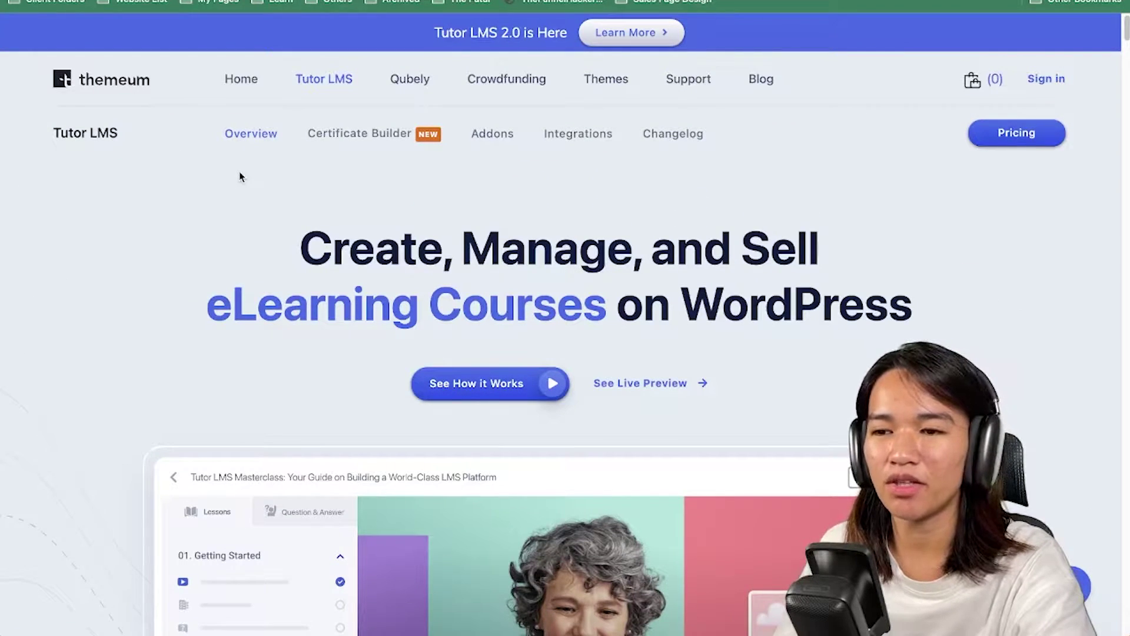
click(727, 0)
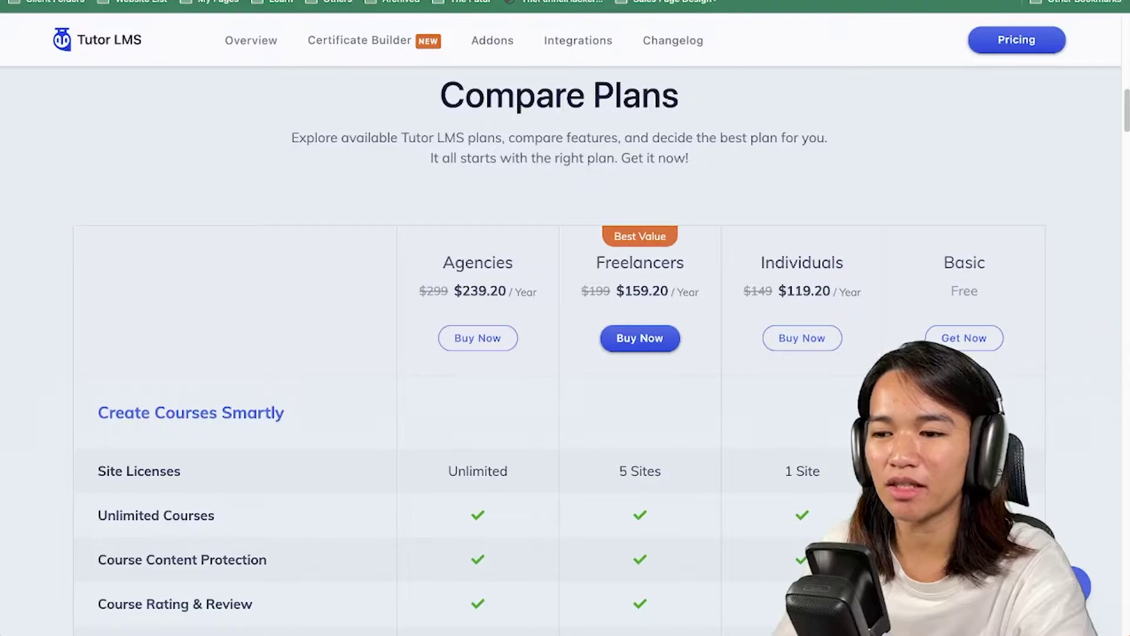
scroll(750, 170, up, 5)
scroll(749, 170, down, 7)
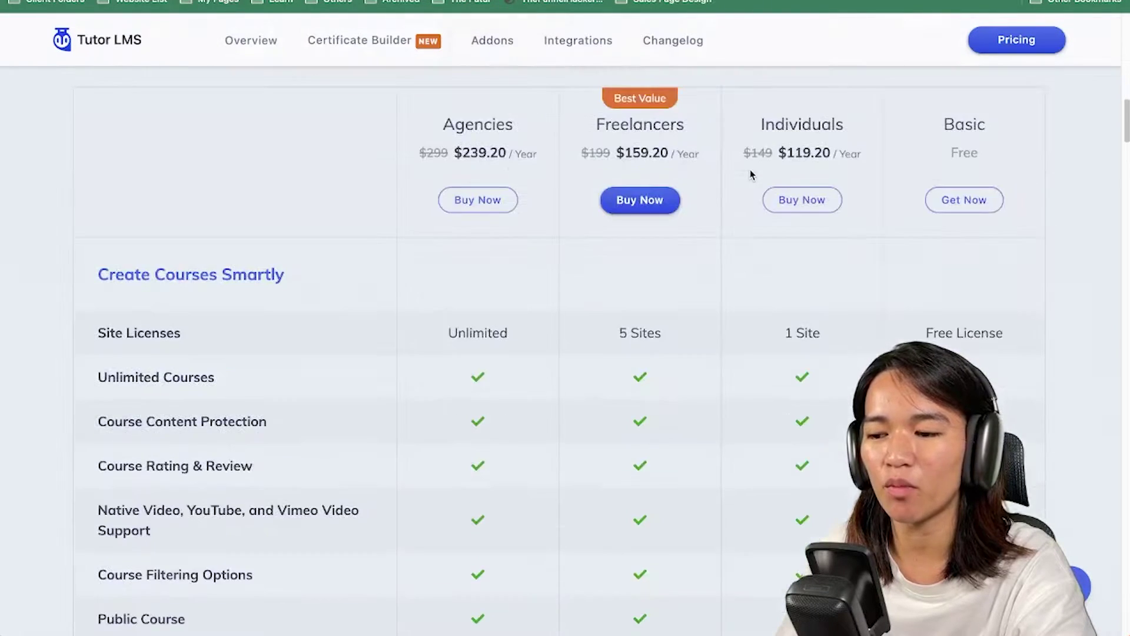
scroll(750, 172, up, 2)
scroll(750, 172, down, 1)
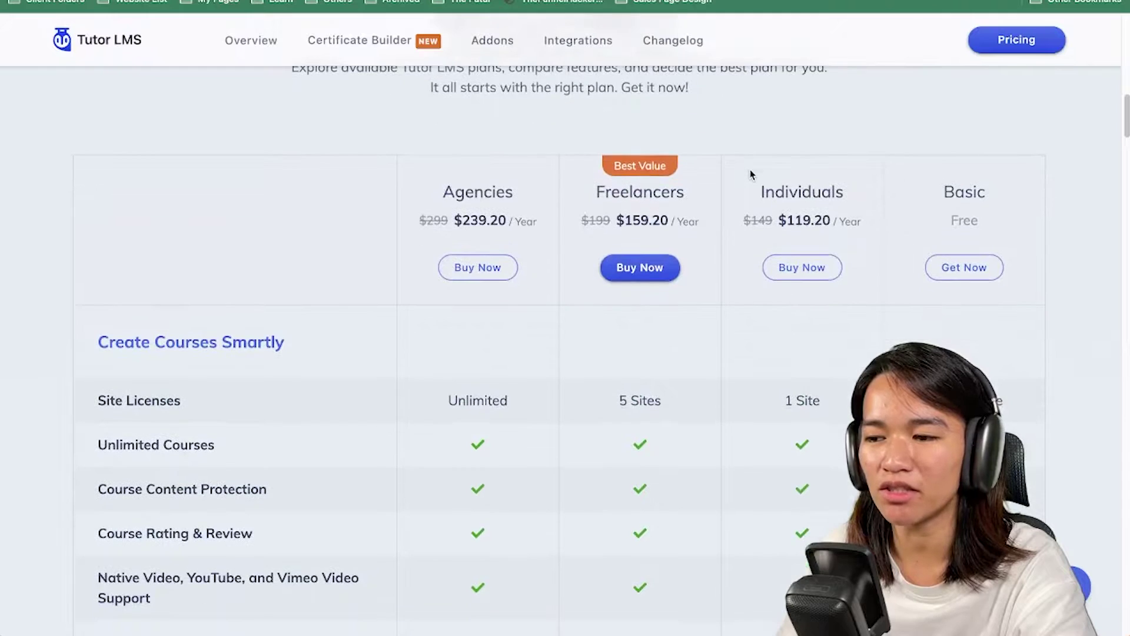
scroll(805, 379, down, 1)
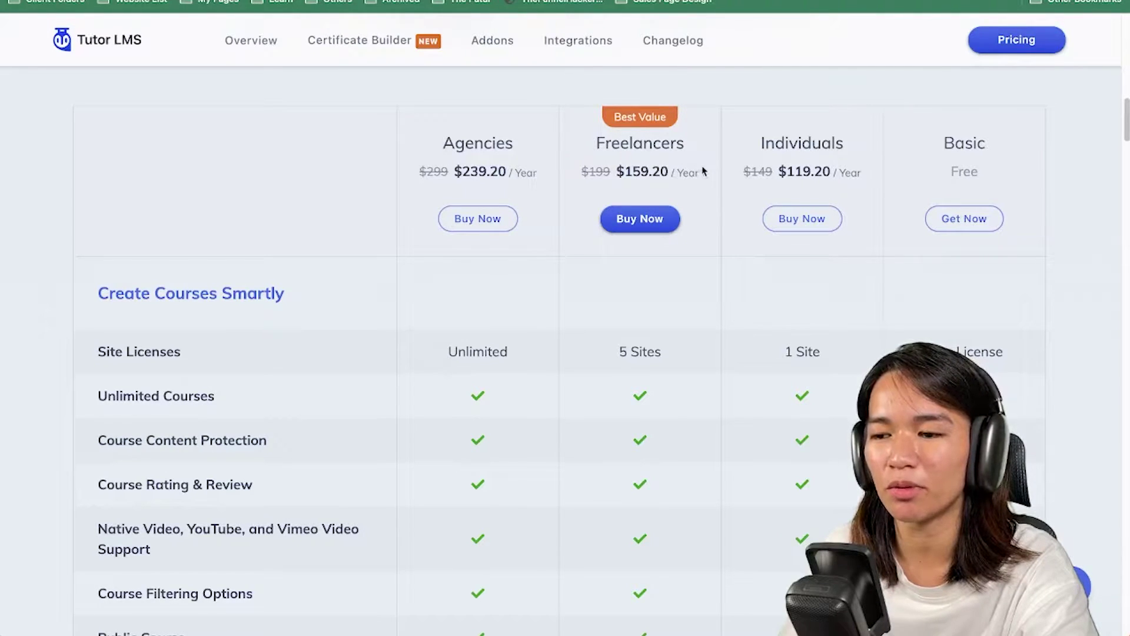
Step: Examine which course, student management, monetization and addon features each Tutor LMS plan includes
scroll(705, 170, up, 1)
scroll(644, 348, down, 5)
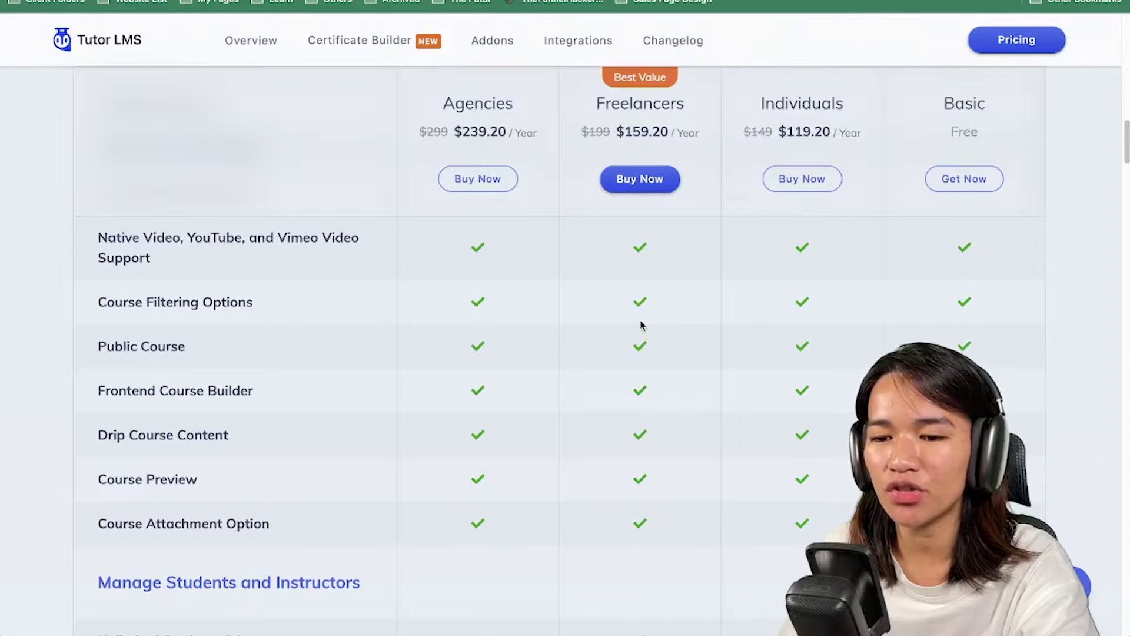
scroll(642, 326, down, 10)
scroll(642, 374, down, 10)
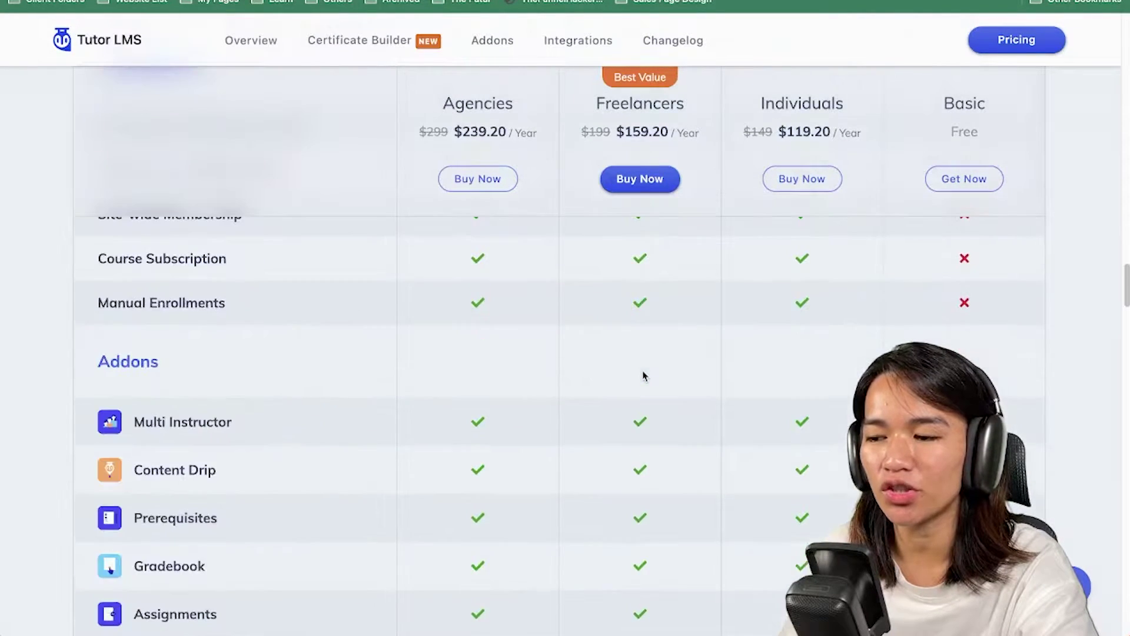
scroll(644, 376, down, 5)
scroll(646, 399, down, 5)
scroll(646, 410, down, 3)
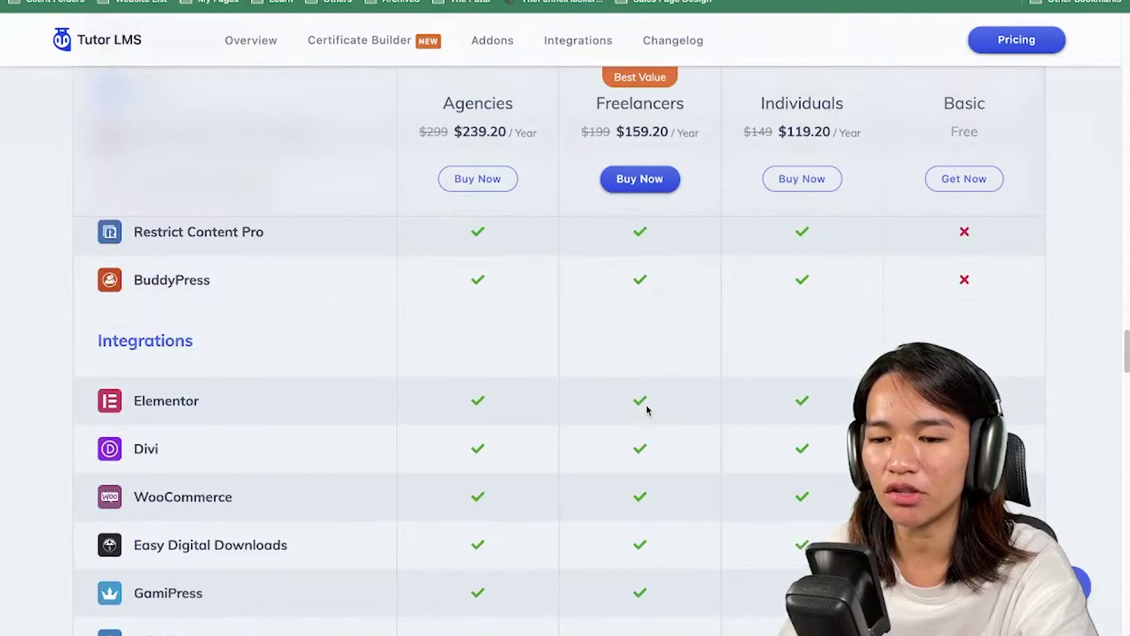
Step: Examine the Integrations section of the plan comparison, from Elementor to Restrict Content Pro, for every plan
scroll(646, 410, down, 1)
scroll(646, 410, down, 4)
scroll(646, 410, up, 5)
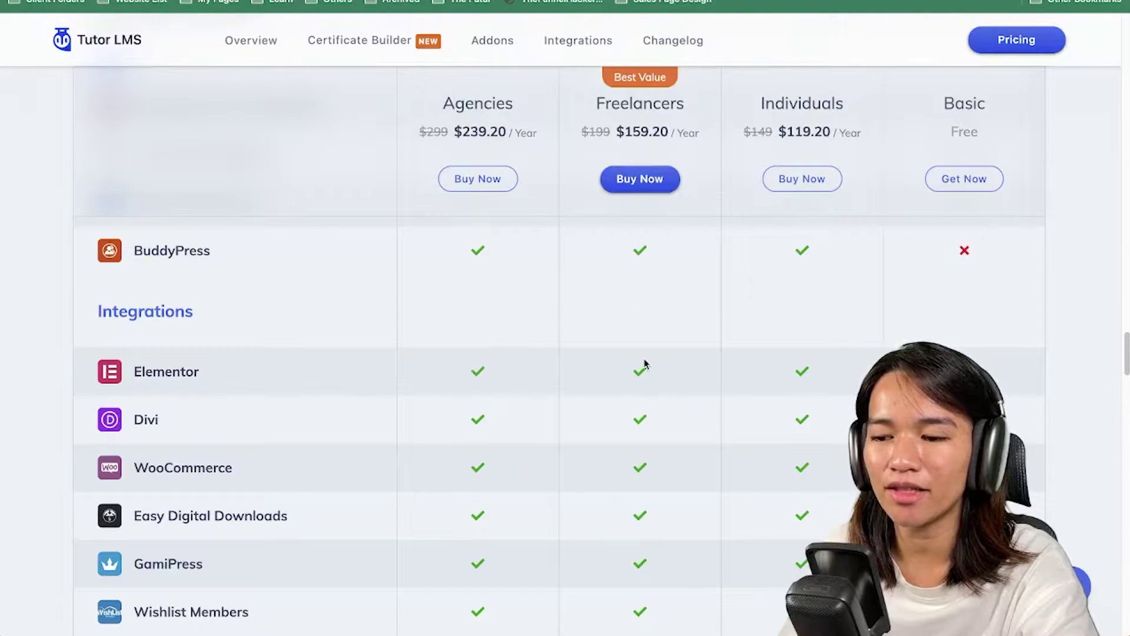
scroll(644, 364, down, 2)
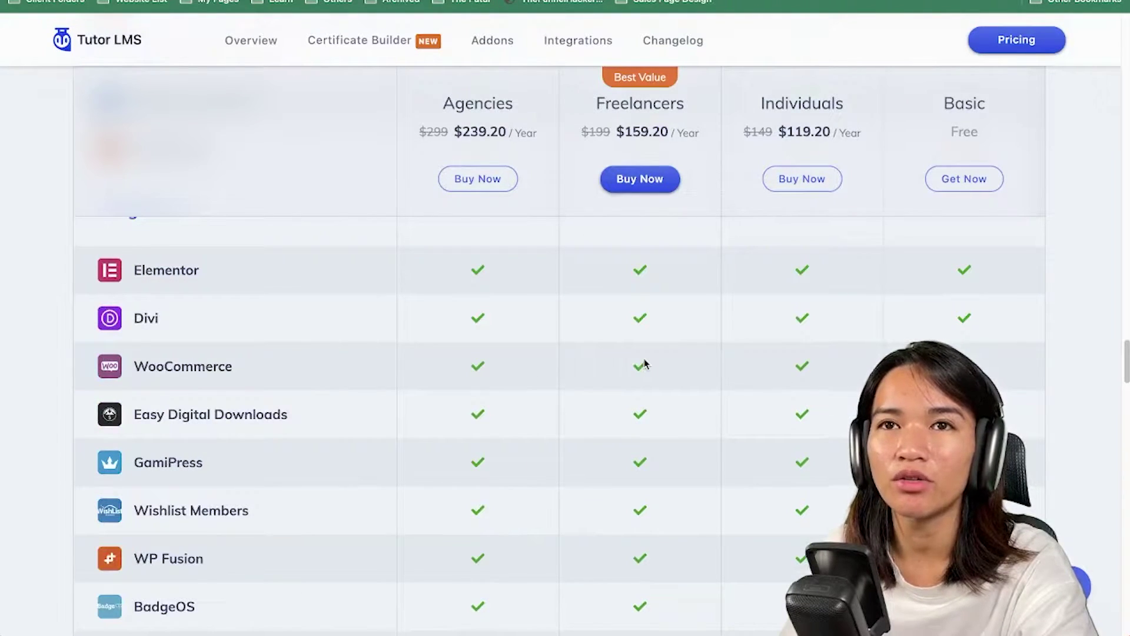
scroll(645, 364, down, 1)
scroll(645, 363, up, 1)
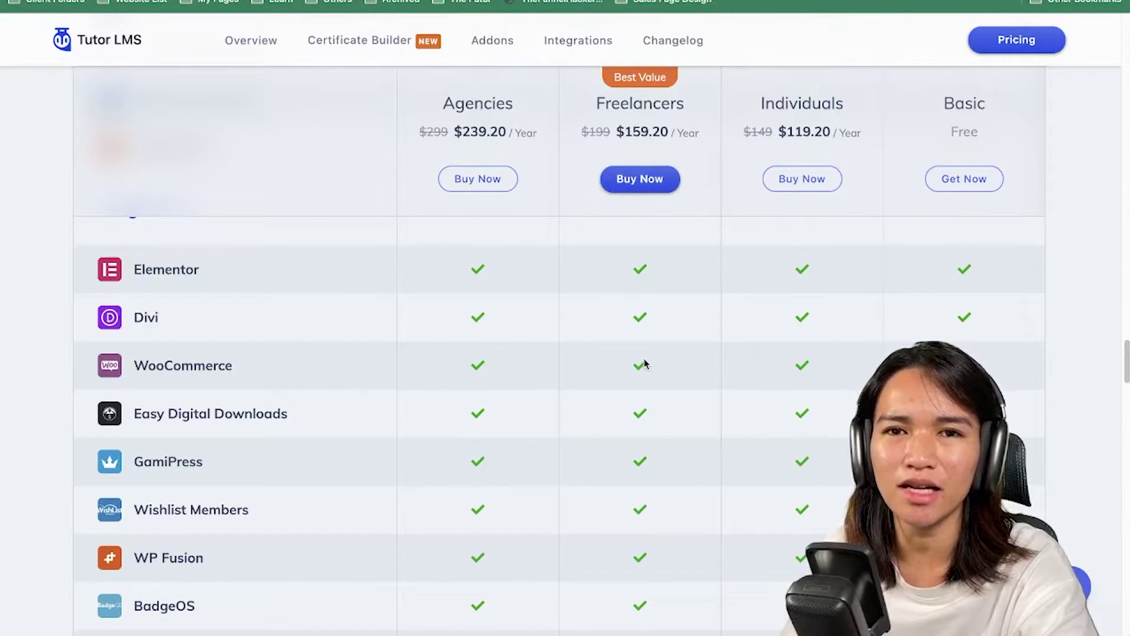
scroll(644, 363, down, 3)
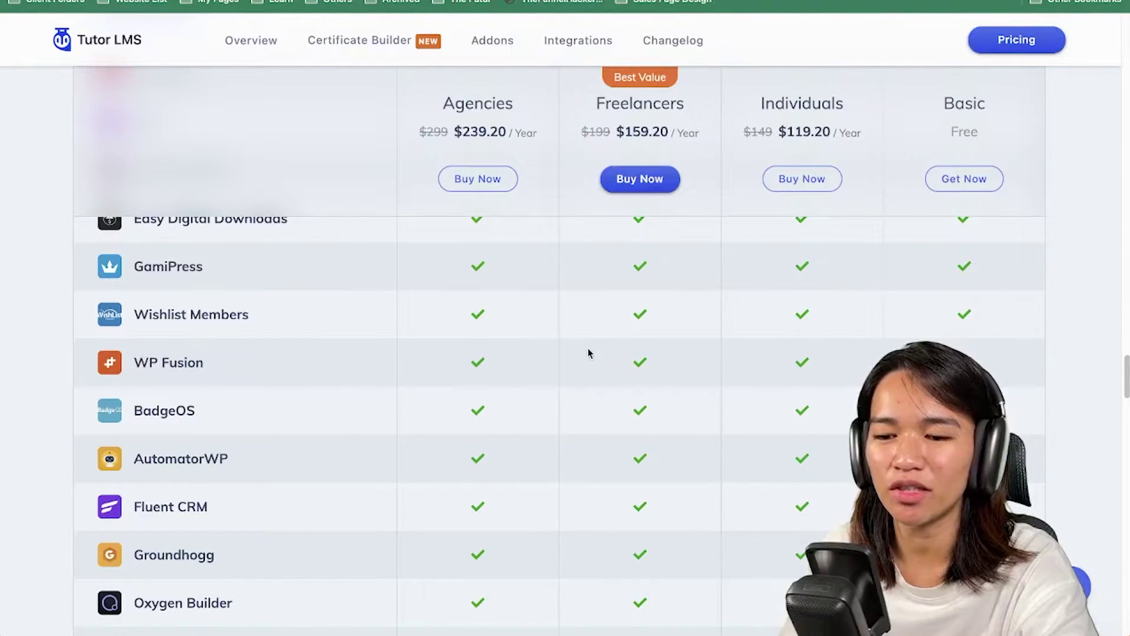
scroll(330, 371, down, 3)
scroll(444, 379, down, 1)
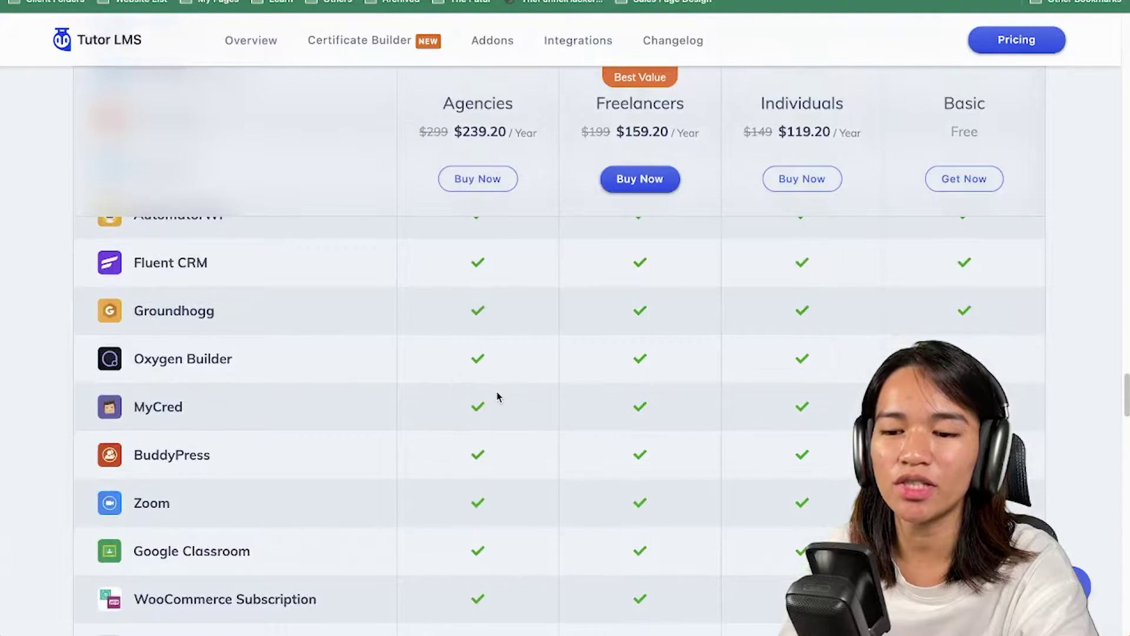
scroll(497, 396, down, 5)
scroll(513, 399, up, 3)
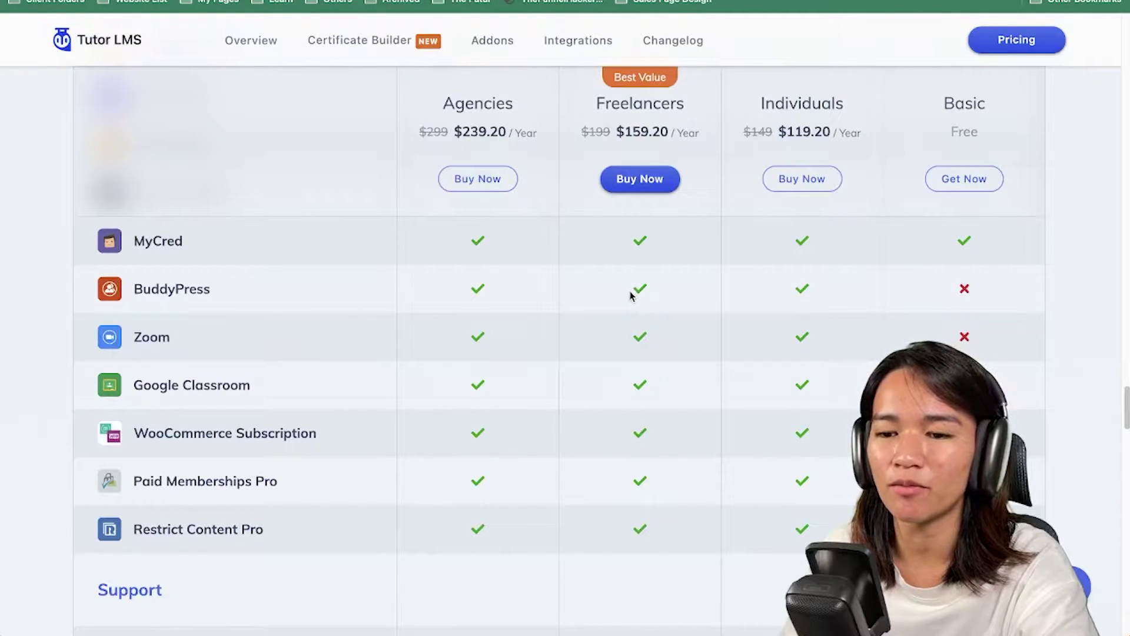
scroll(658, 319, down, 3)
Step: Return to the head of the Compare Plans table and compare the plan prices with the free Basic plan
scroll(658, 318, up, 20)
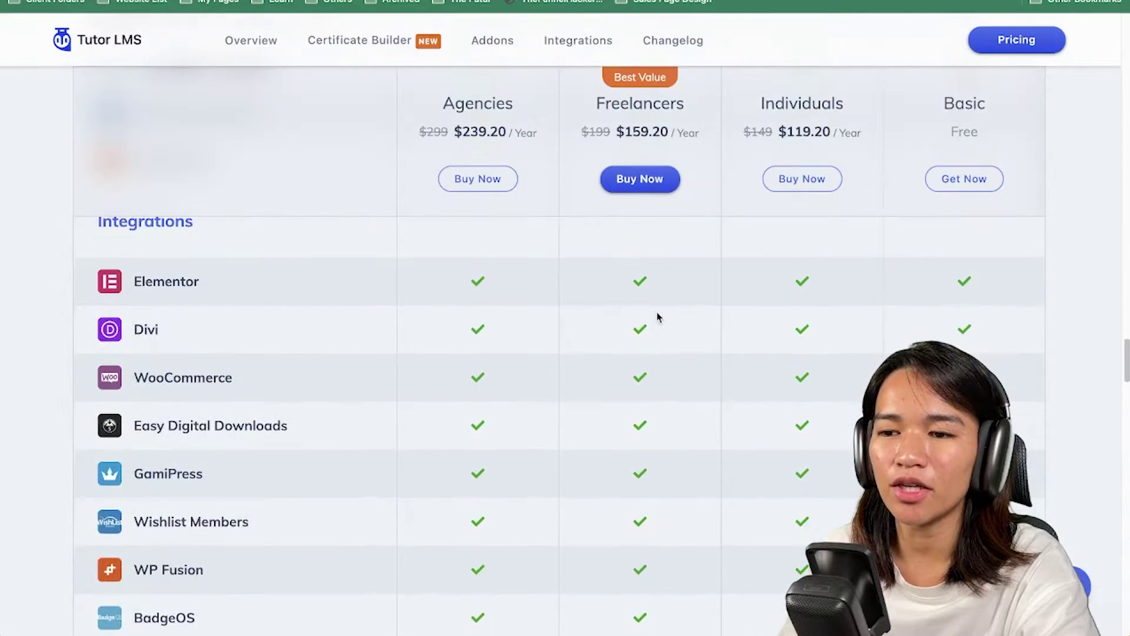
scroll(658, 318, up, 15)
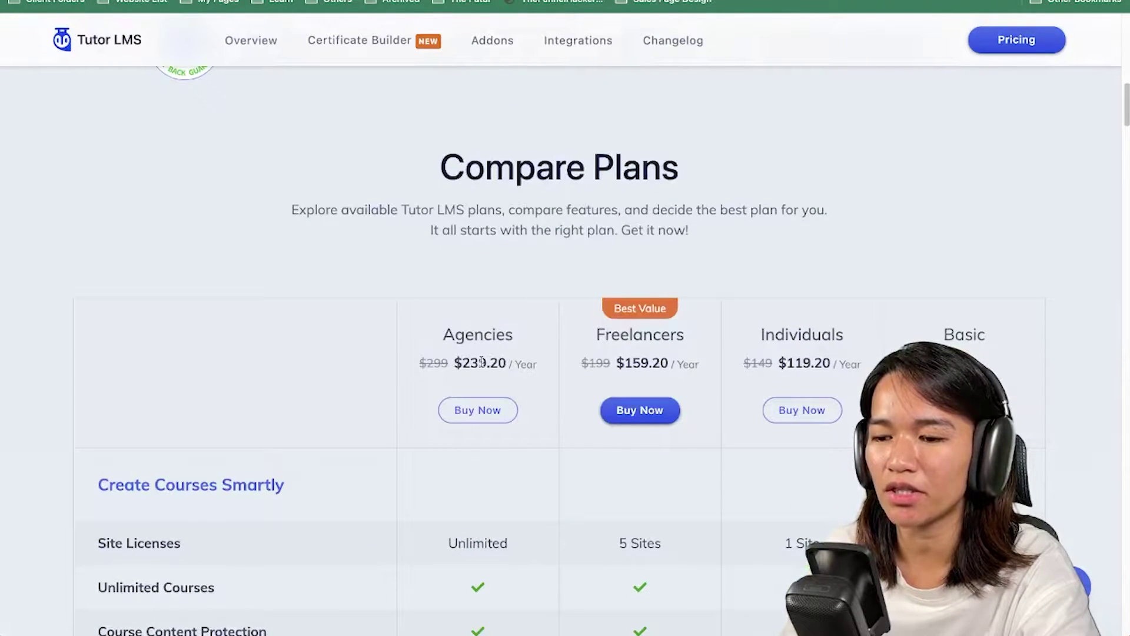
scroll(551, 322, down, 3)
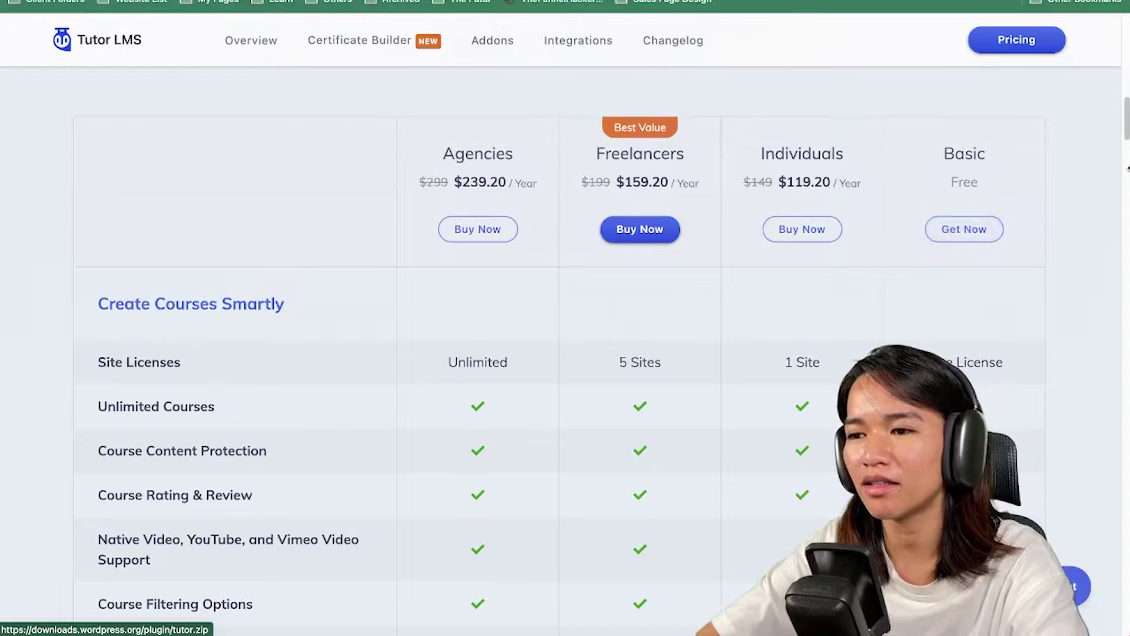
Step: Search Google for "lifterlms" in a new tab, open the LifterLMS website and look through its pricing page
key(ctrl+t)
text(lifterlms)
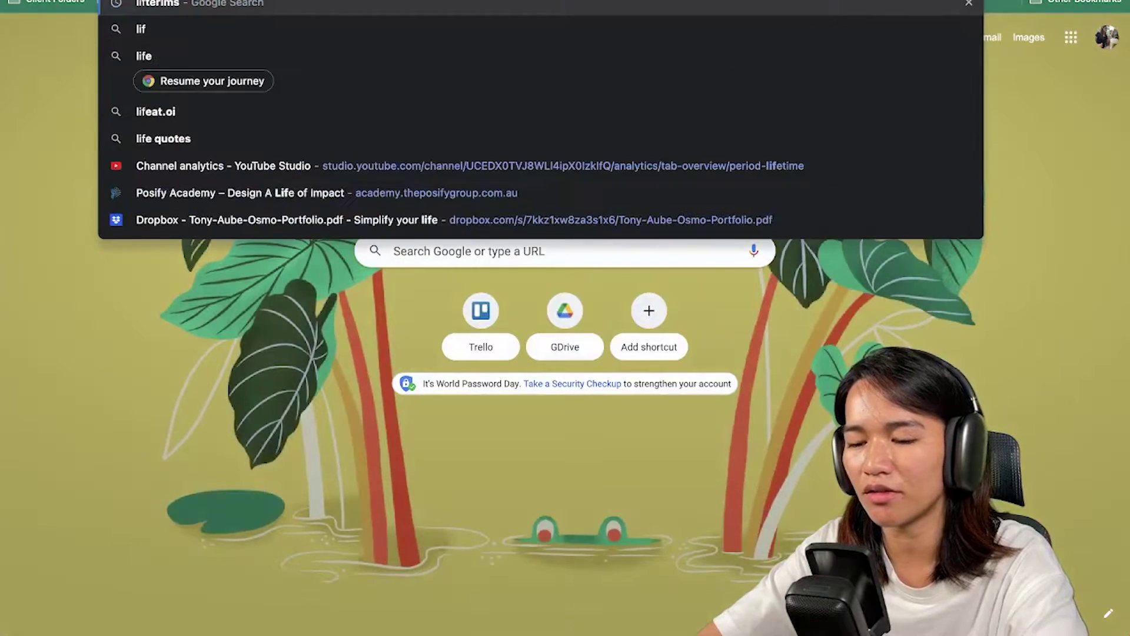
key(Return)
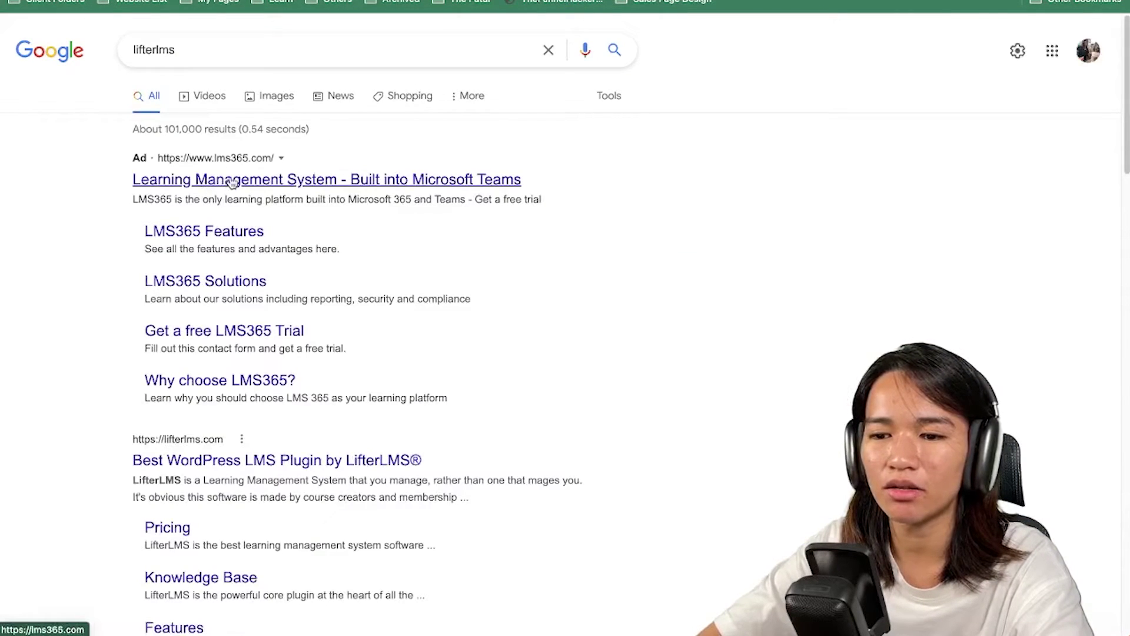
click(206, 462)
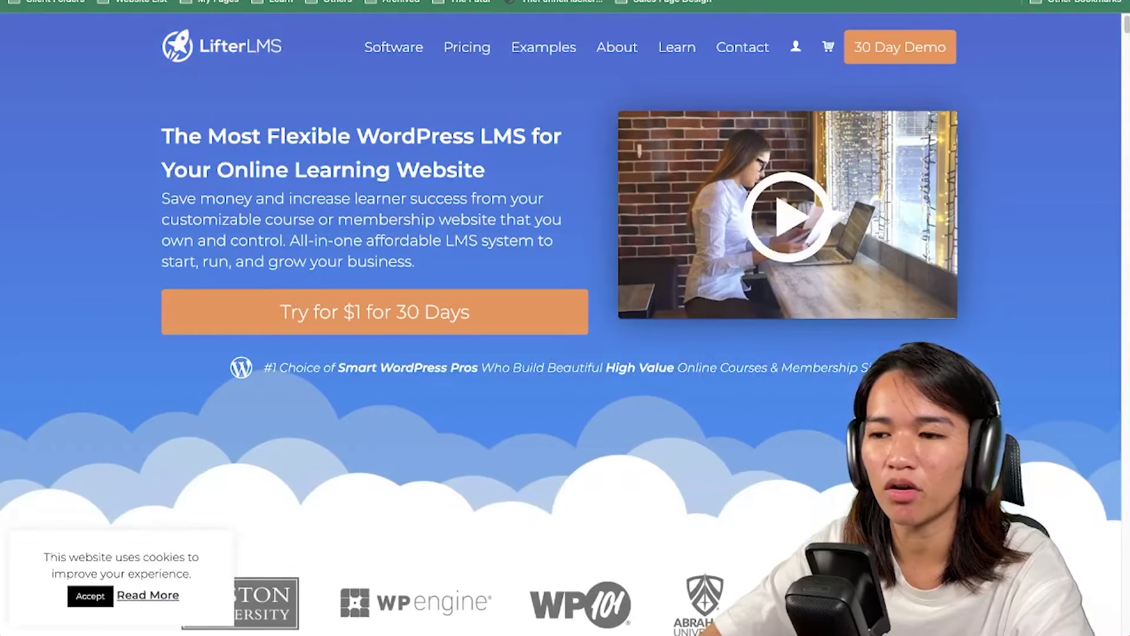
click(477, 45)
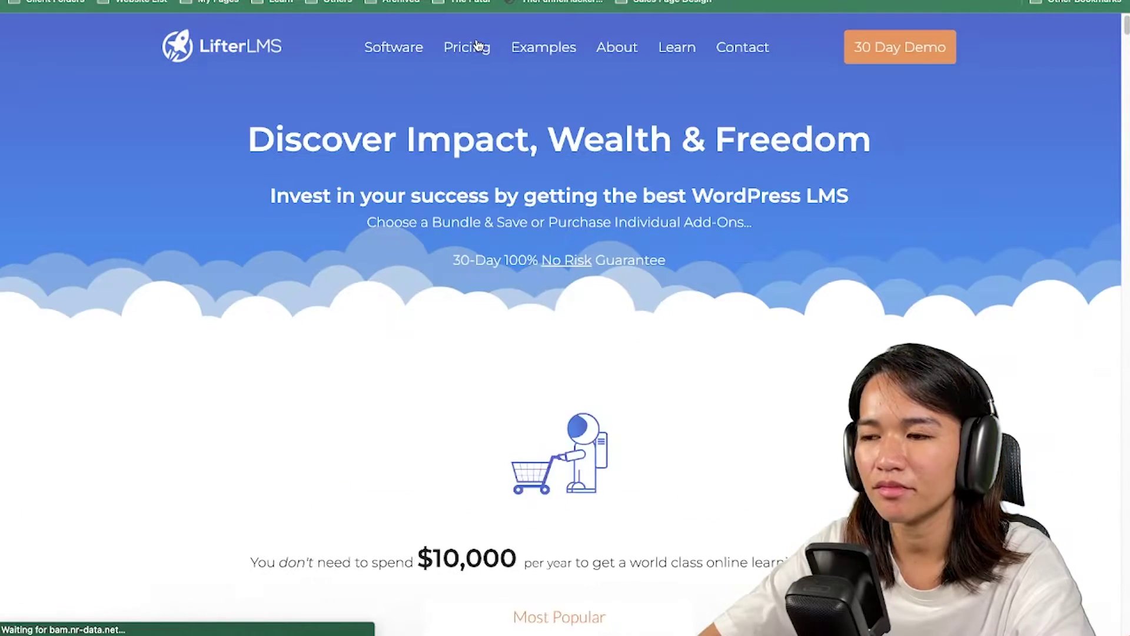
scroll(526, 245, down, 6)
scroll(527, 245, down, 1)
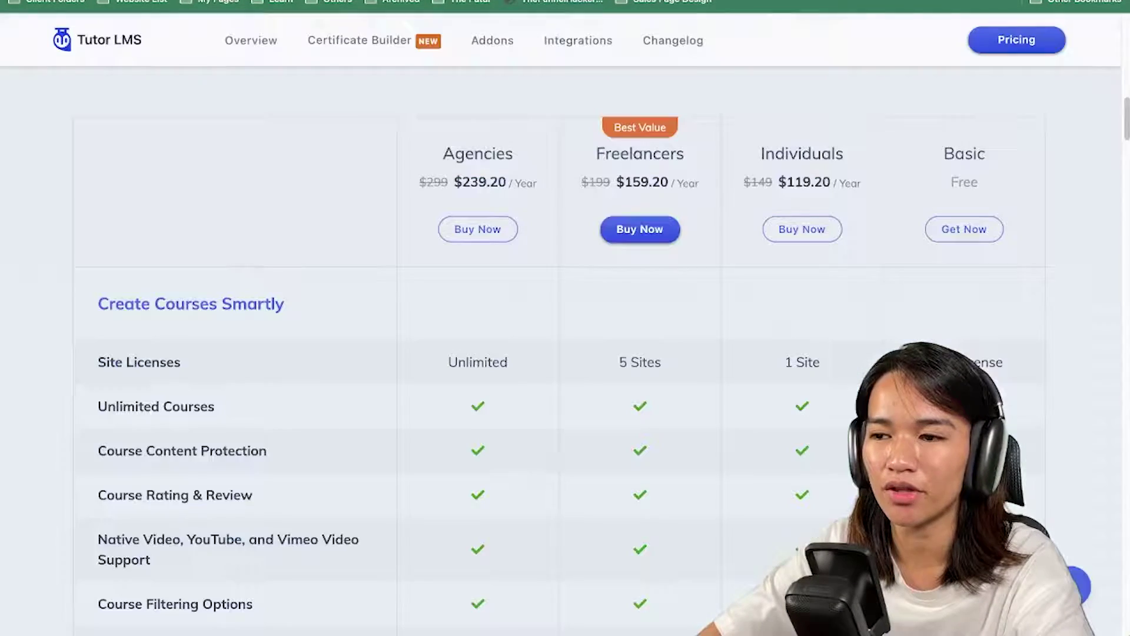
Step: Switch back to the Tutor LMS plan comparison and examine its certificate, quiz and grading features per plan
scroll(940, 267, down, 5)
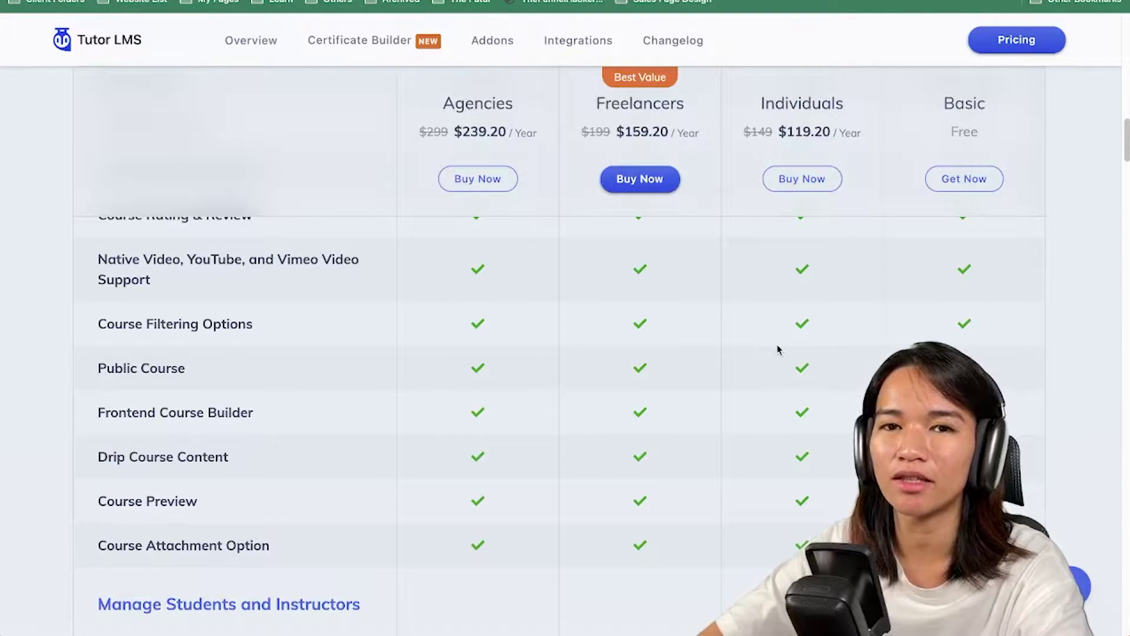
scroll(777, 350, up, 7)
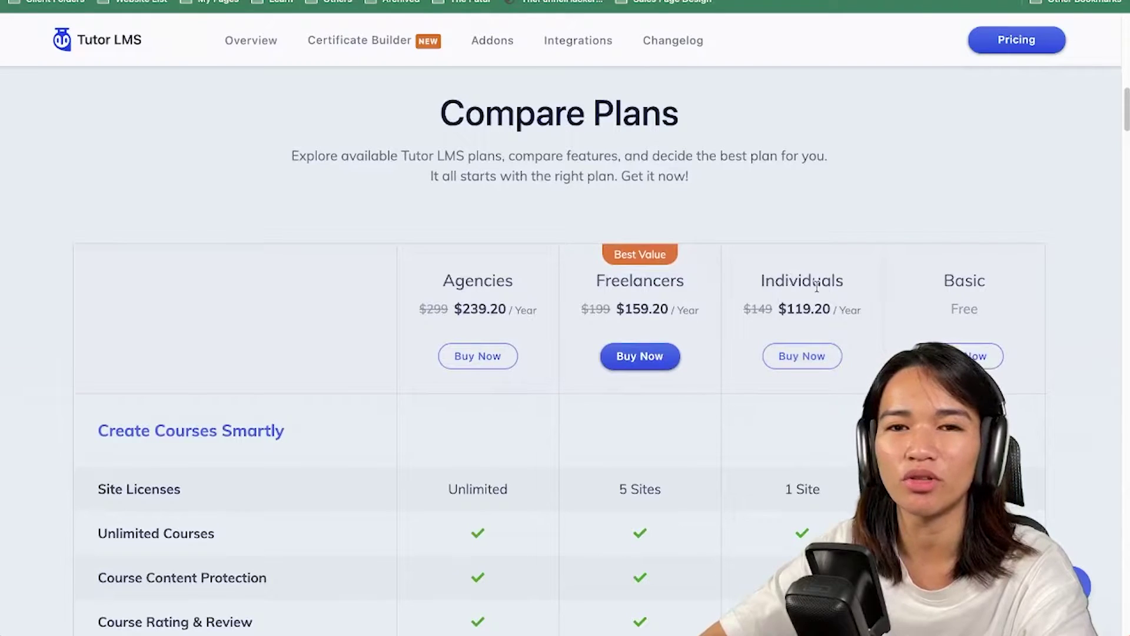
scroll(786, 378, down, 15)
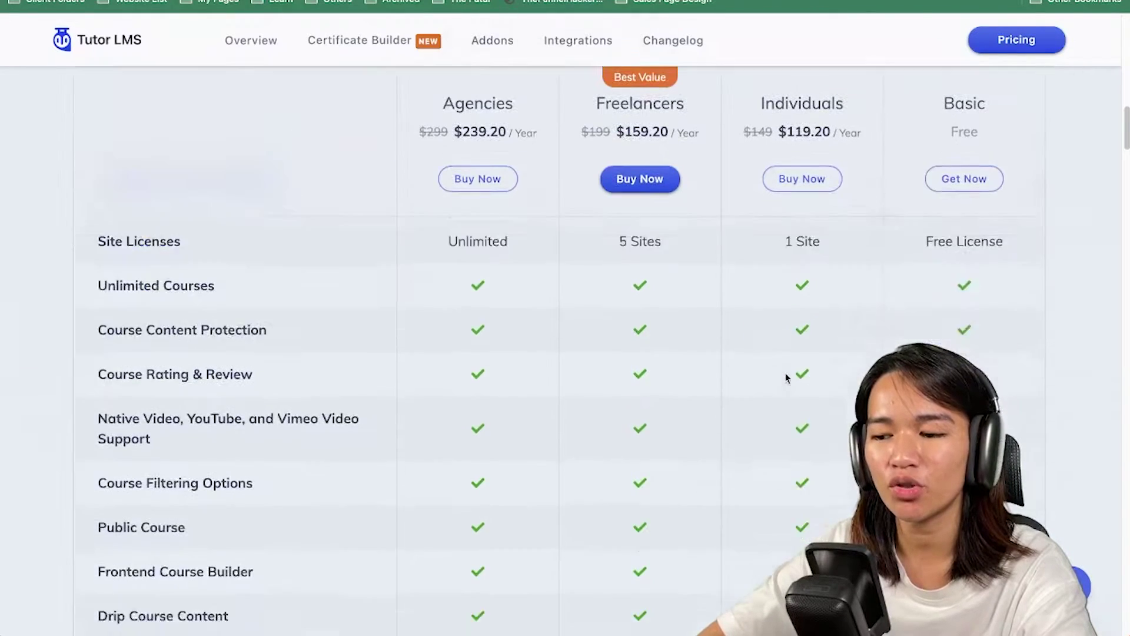
scroll(787, 378, down, 15)
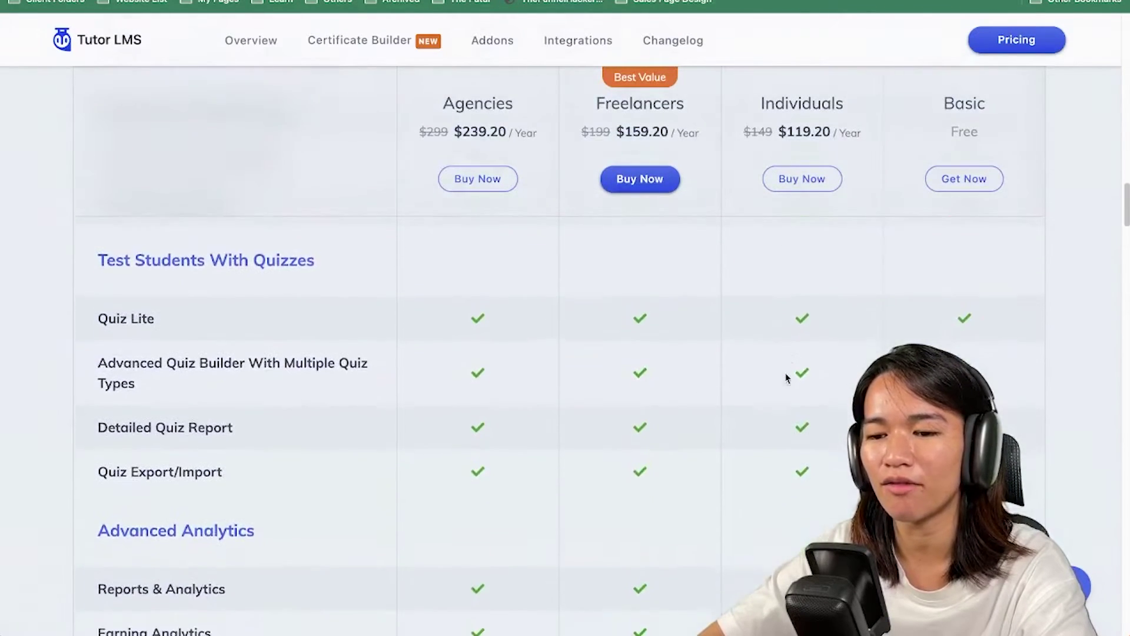
scroll(786, 377, up, 6)
scroll(787, 378, up, 5)
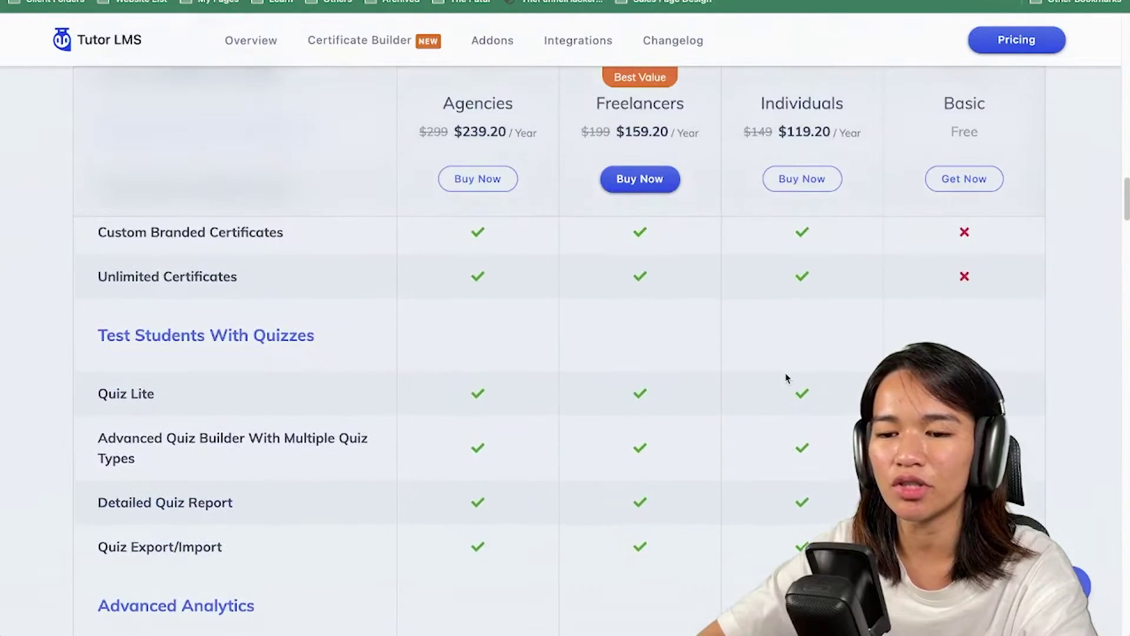
scroll(786, 378, down, 2)
scroll(787, 378, up, 5)
scroll(787, 378, up, 1)
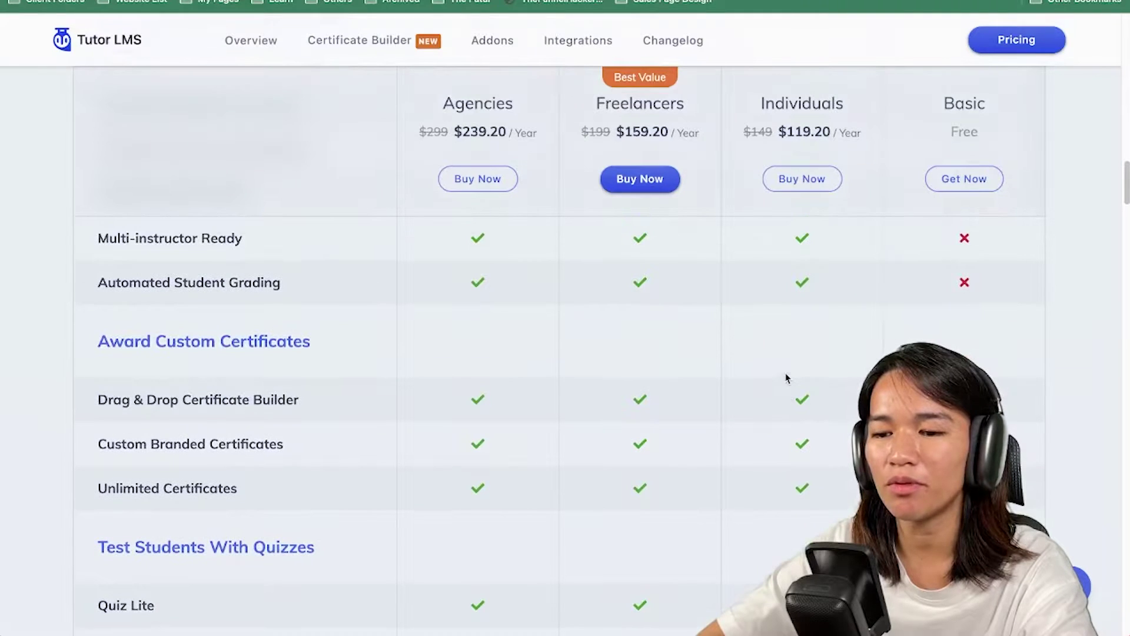
scroll(787, 378, down, 1)
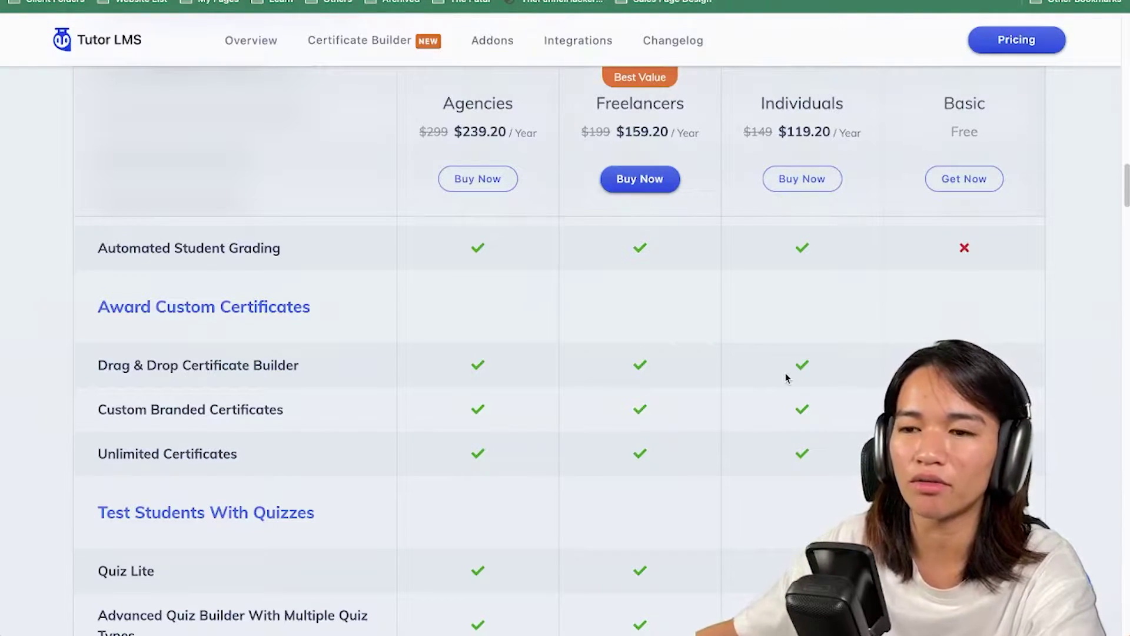
Step: Open the Tutor LMS 2.0 announcement and read through its new features, from the revamped settings to the event calendar
scroll(730, 187, up, 20)
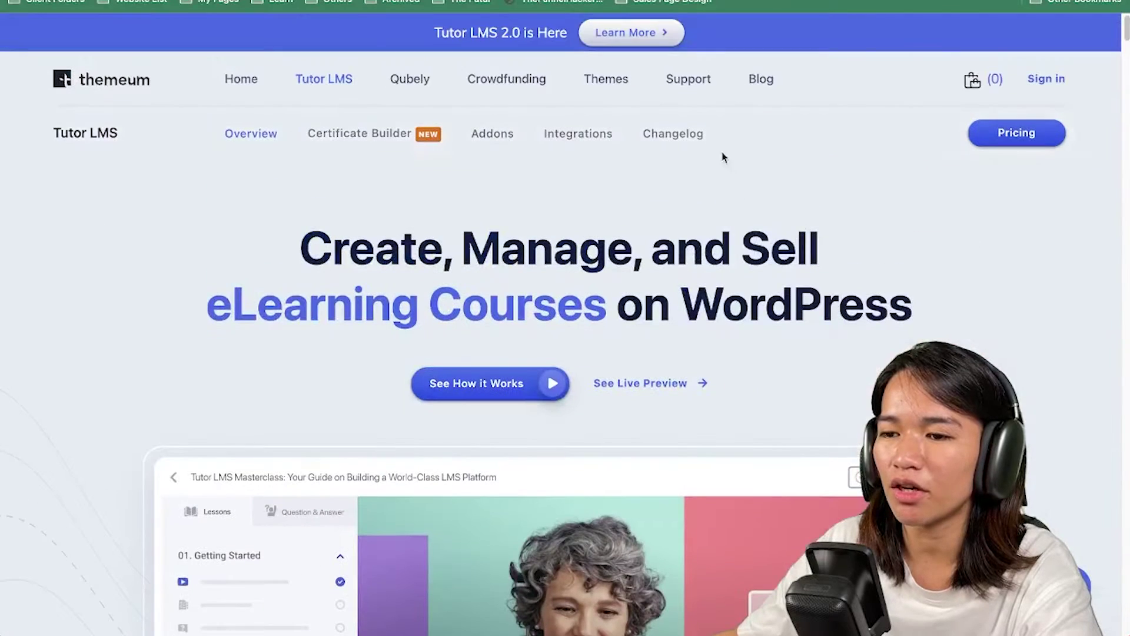
click(641, 39)
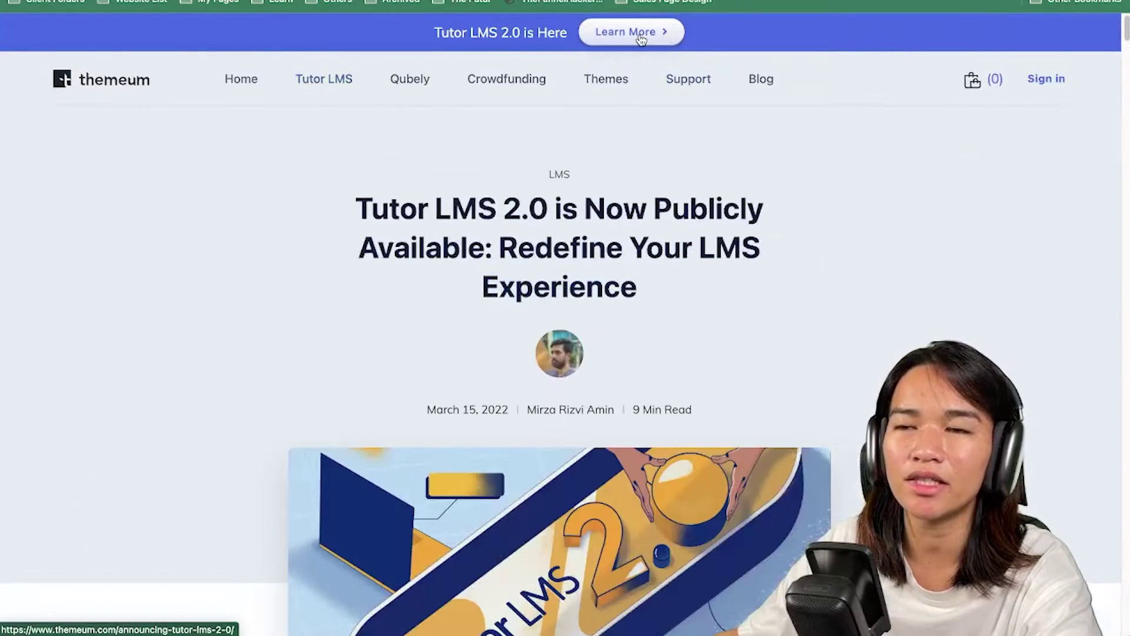
scroll(544, 230, down, 15)
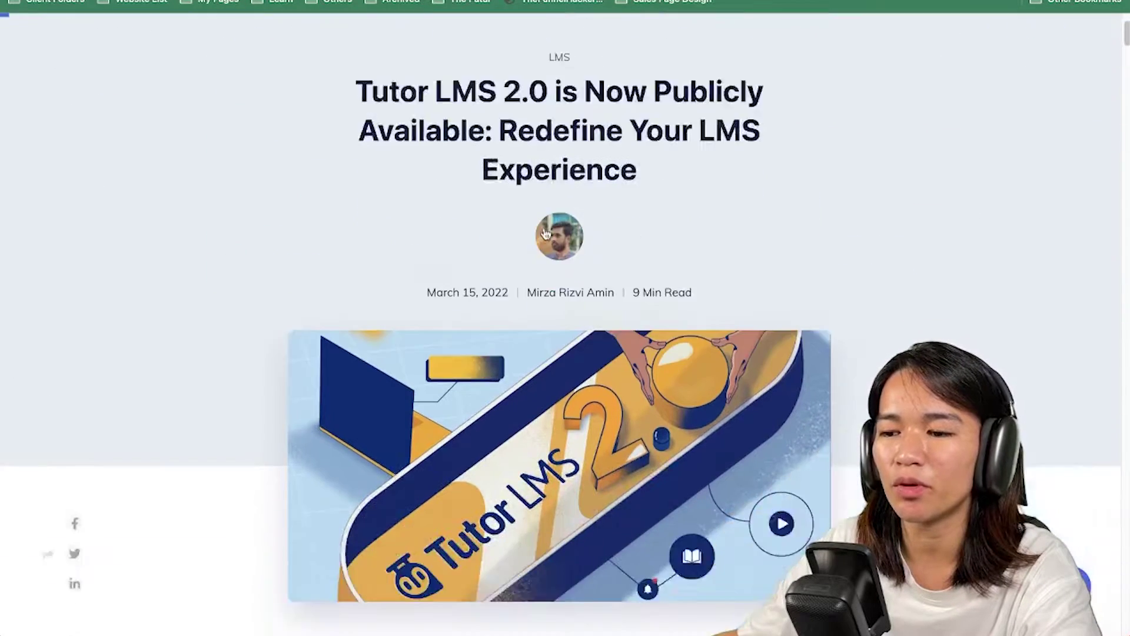
scroll(544, 233, down, 15)
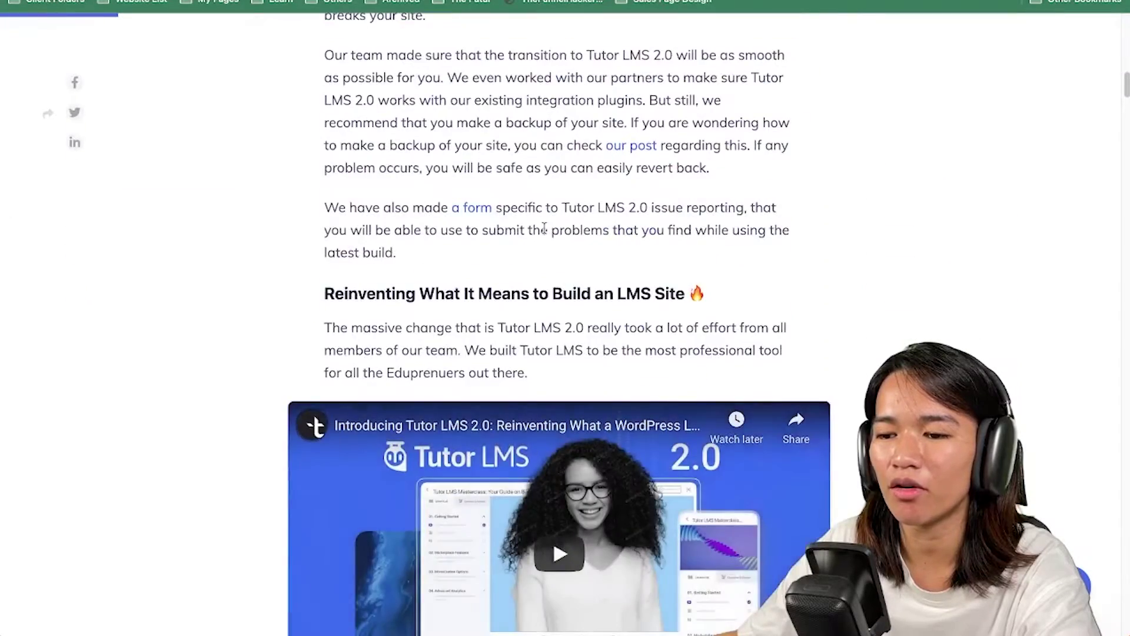
scroll(545, 230, down, 6)
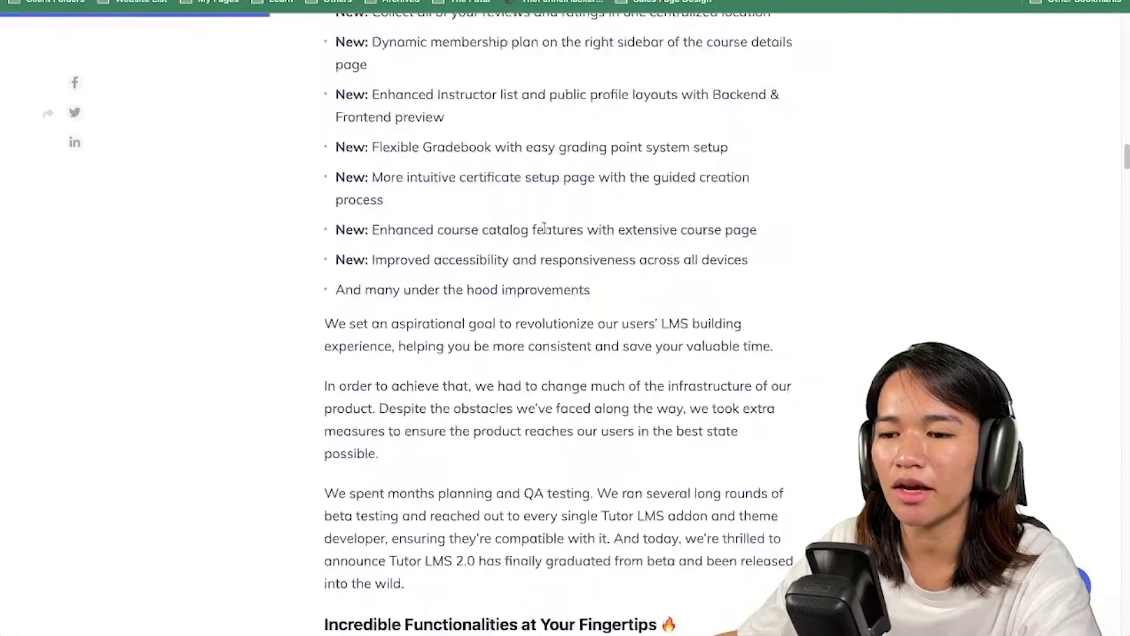
scroll(544, 231, down, 20)
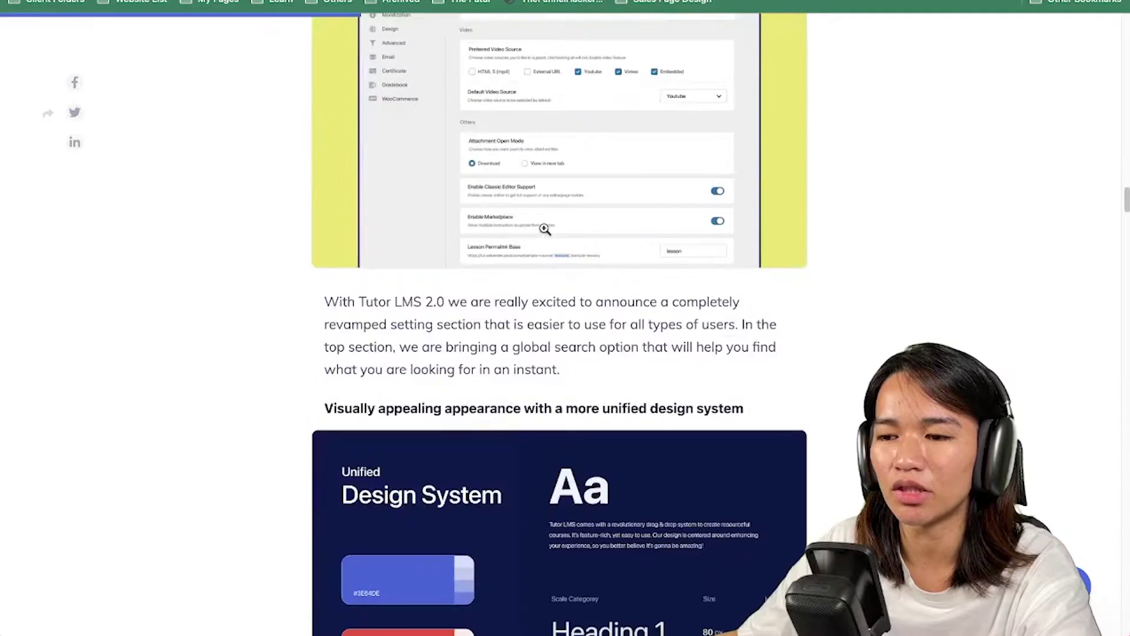
scroll(545, 229, down, 14)
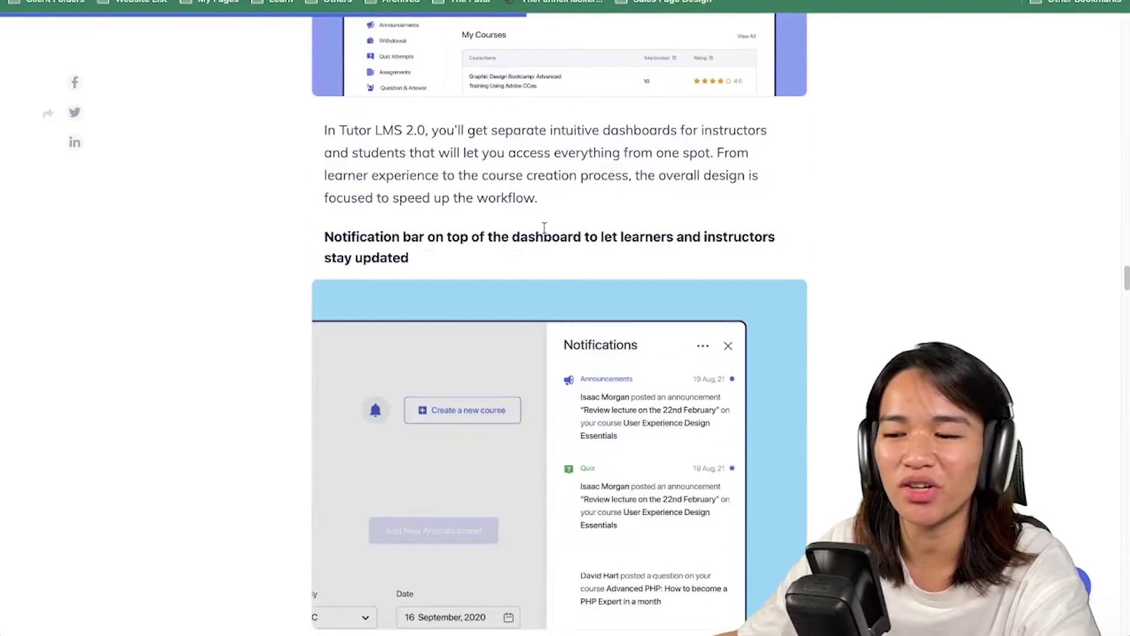
scroll(545, 229, down, 11)
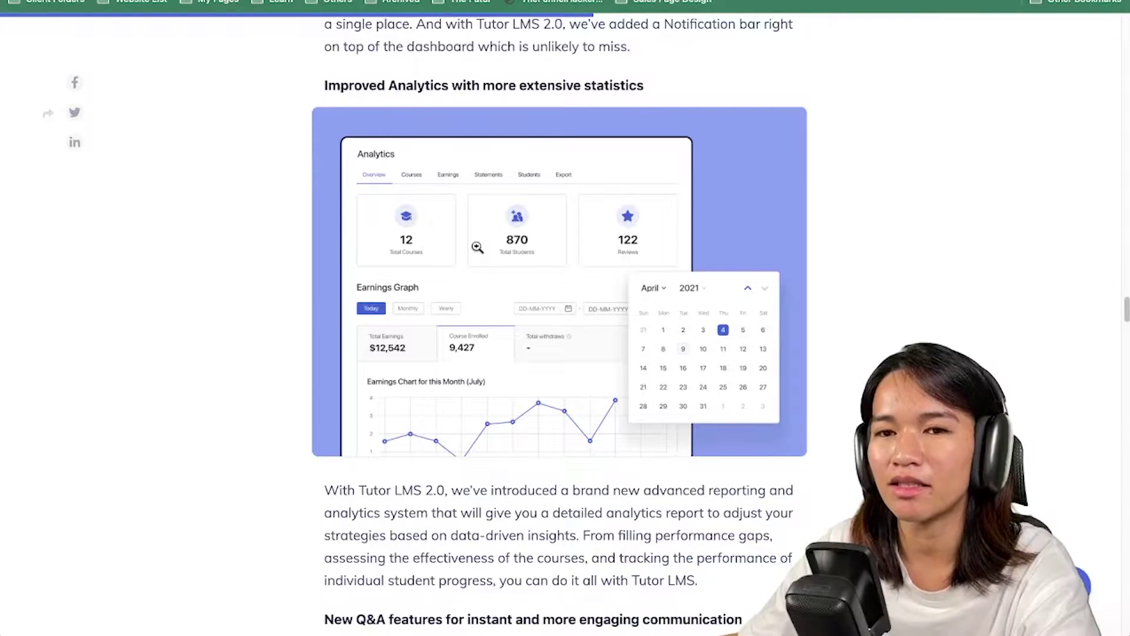
scroll(477, 247, down, 9)
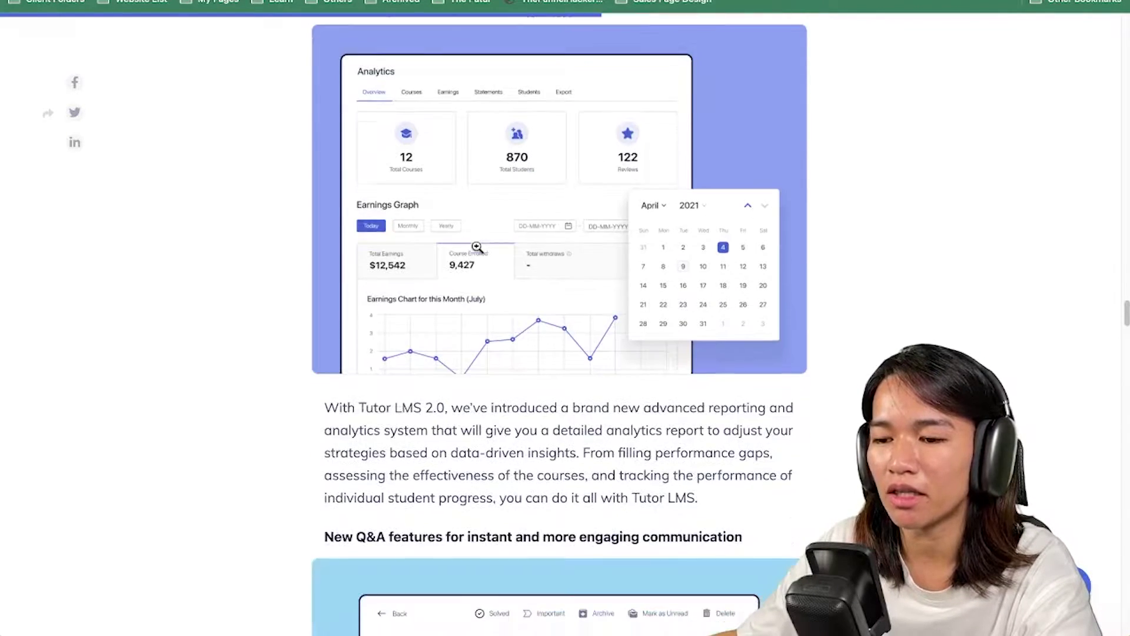
scroll(478, 247, down, 20)
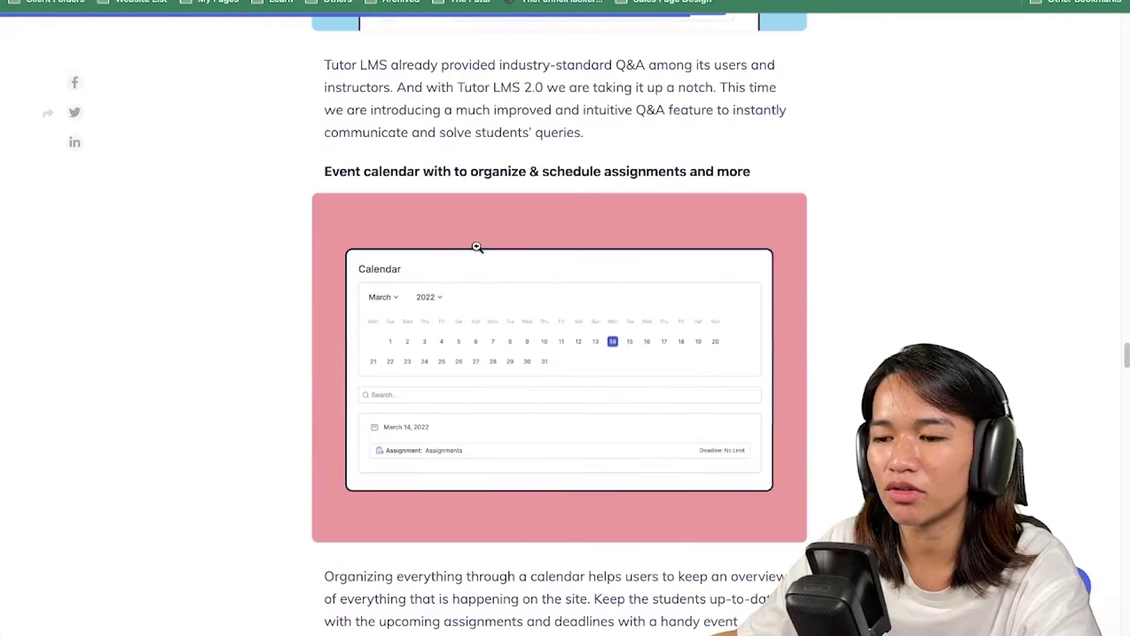
Step: Read the rest of the announcement: the feature checklist, the update steps from Tutor 1.X and the release partner discounts
scroll(477, 247, down, 15)
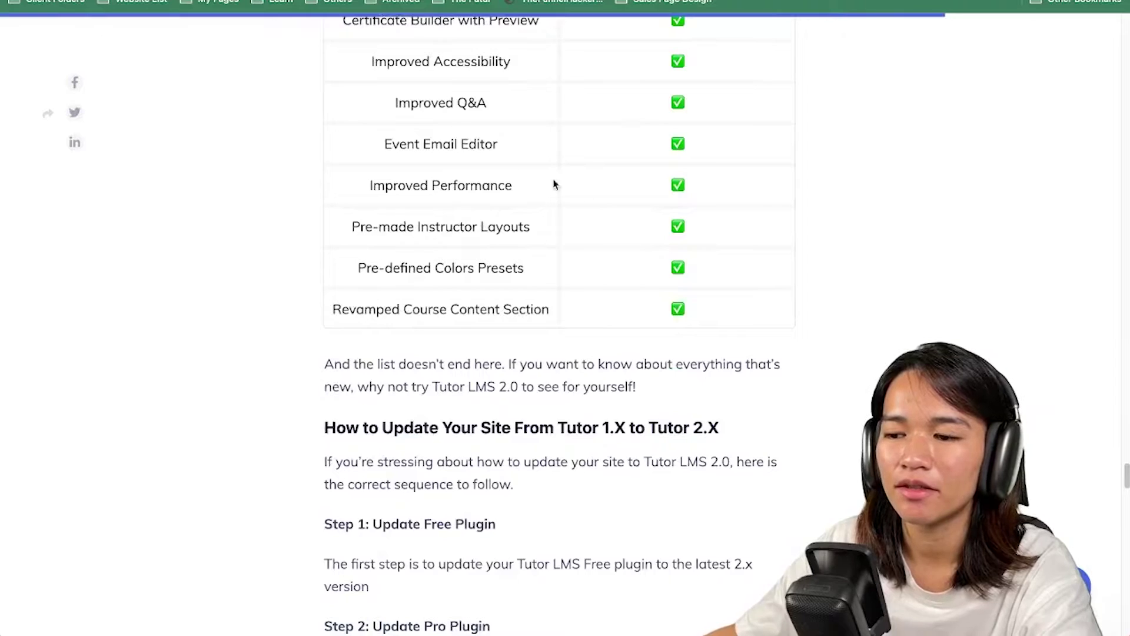
scroll(651, 221, down, 15)
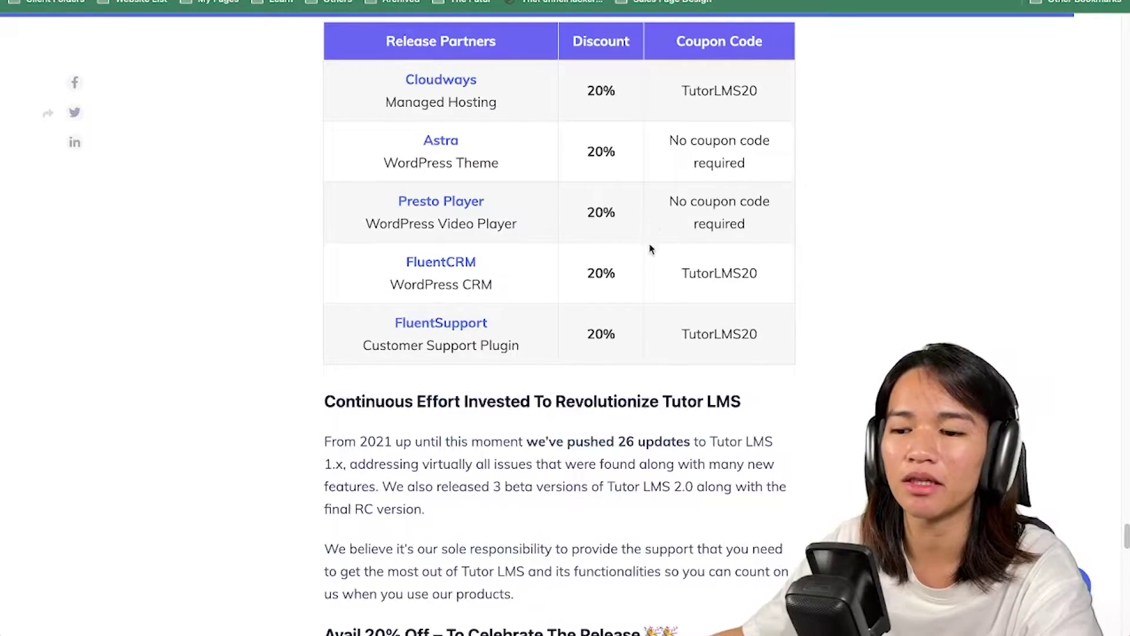
scroll(650, 237, down, 5)
scroll(622, 316, down, 6)
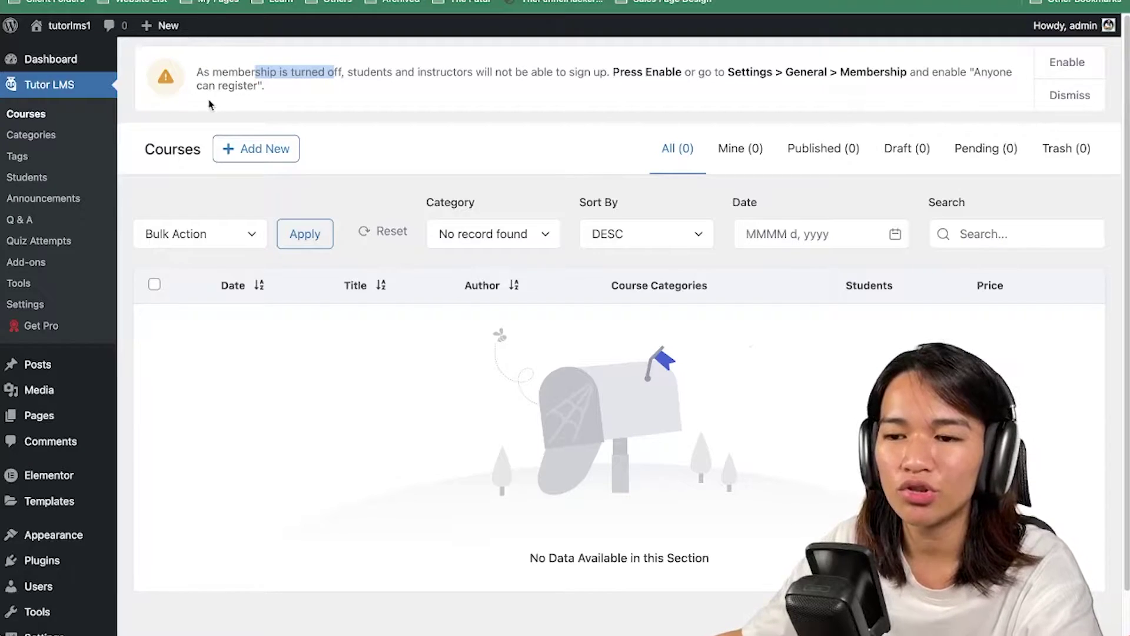
Step: In the WordPress admin, search the plugins available to add for "tutor lms" and look through the matching plugins
scroll(209, 105, down, 2)
mouse_move(68, 523)
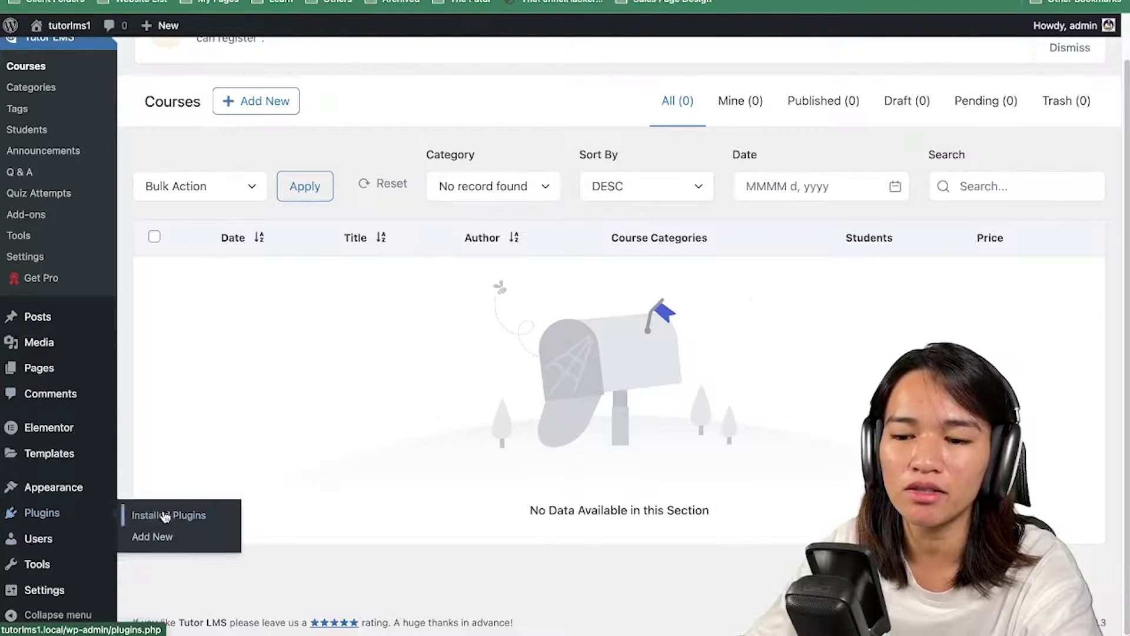
click(170, 536)
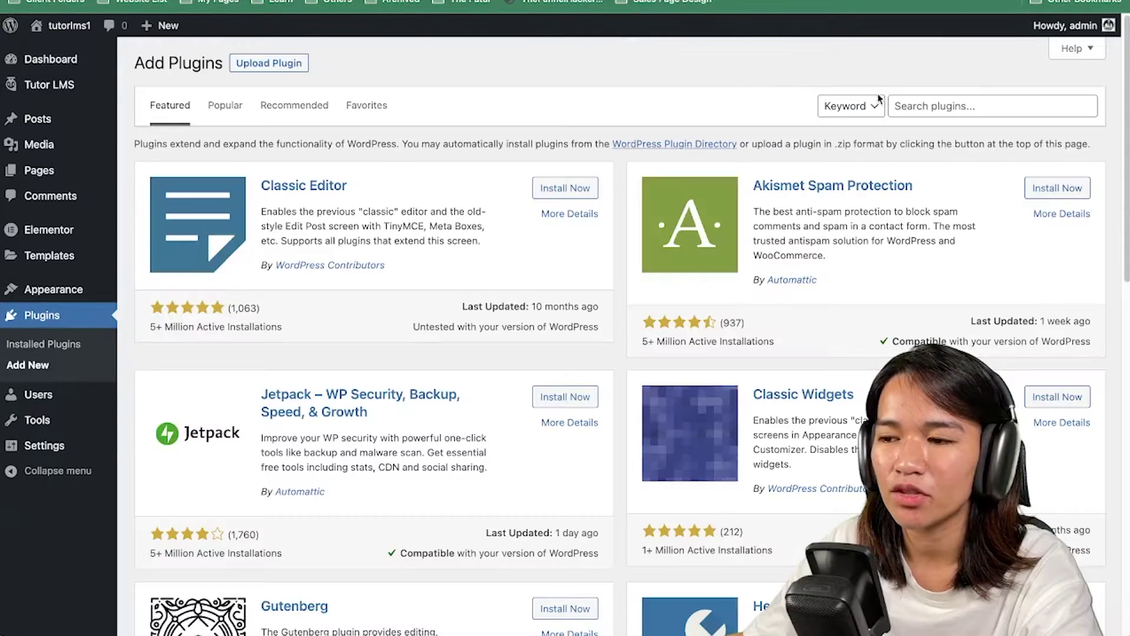
click(899, 101)
text(tuto)
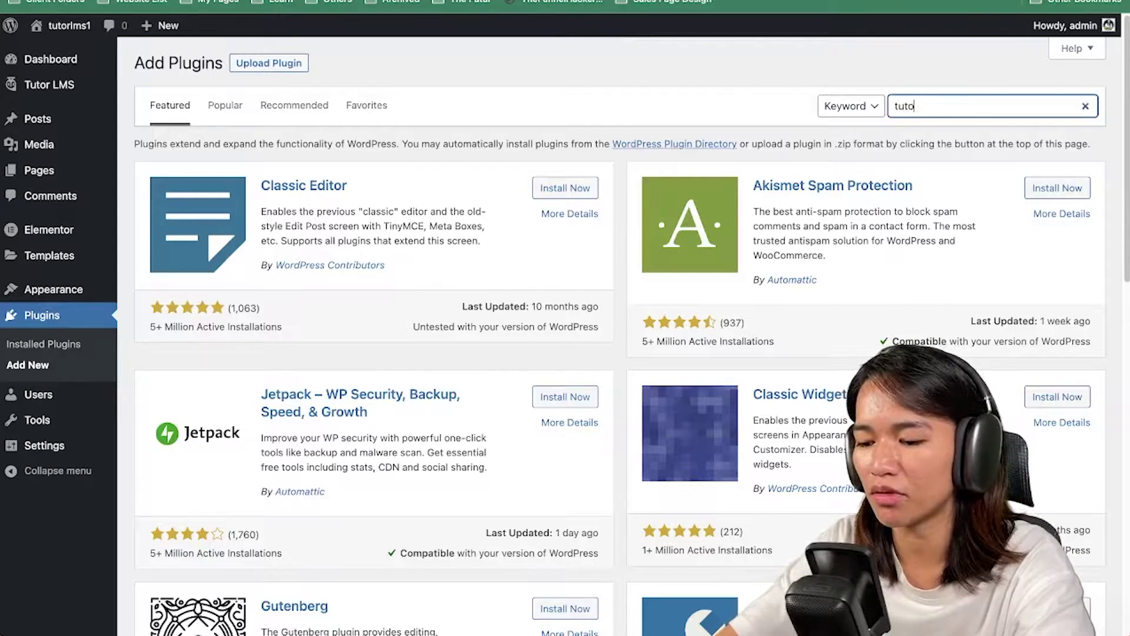
text(r lms)
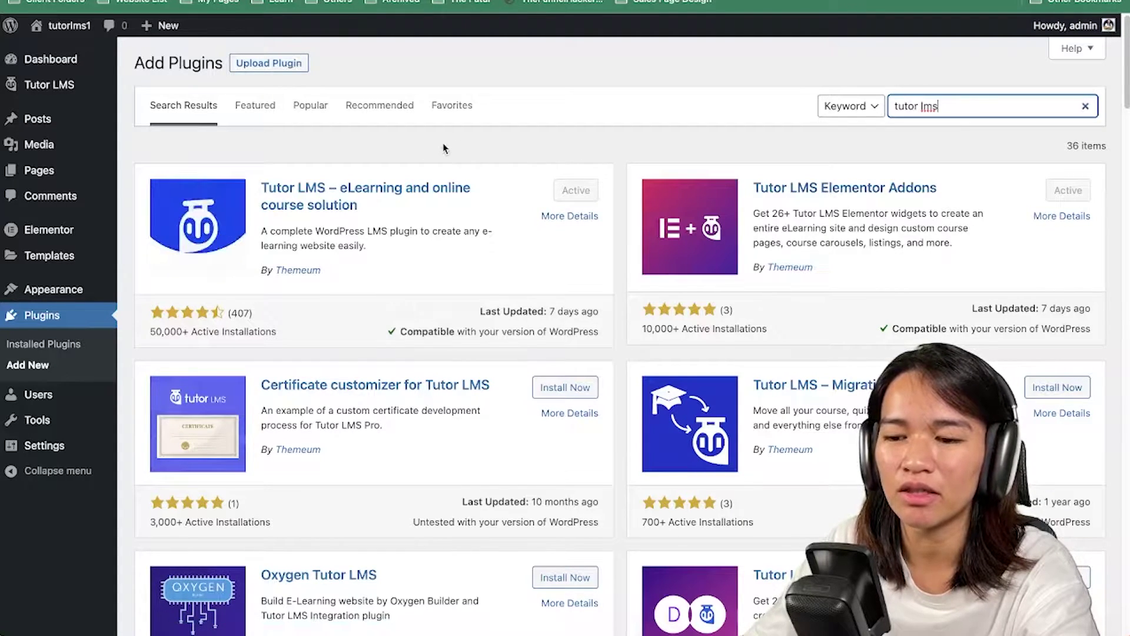
scroll(443, 148, down, 4)
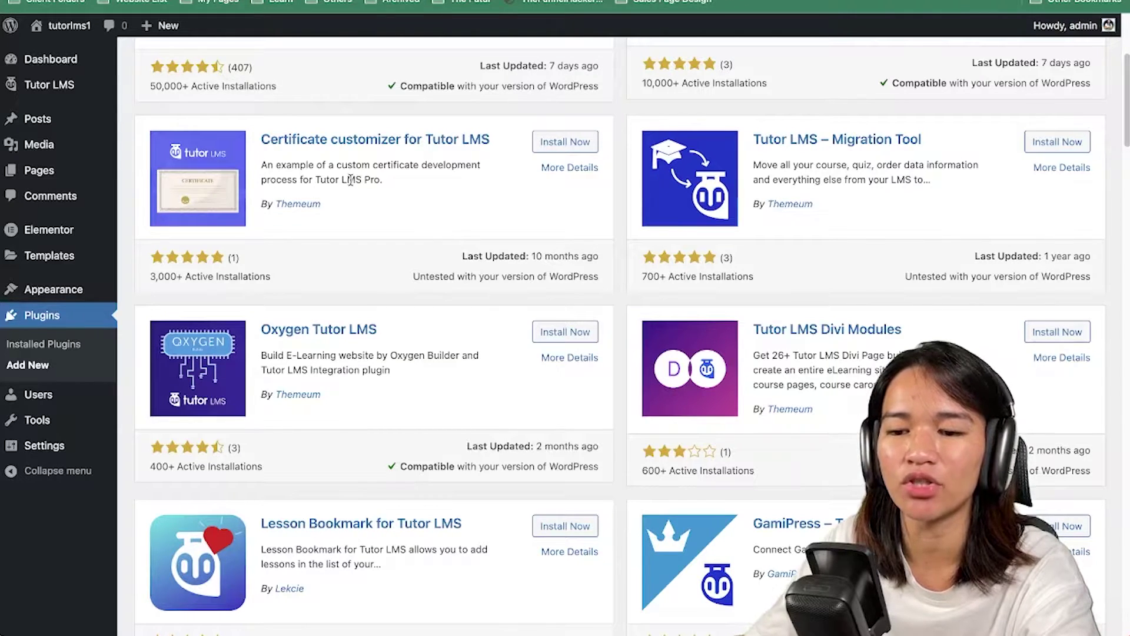
scroll(351, 179, up, 5)
Step: Enable membership registration from the Tutor LMS Courses page and check the Membership option in the WordPress General Settings
mouse_move(73, 88)
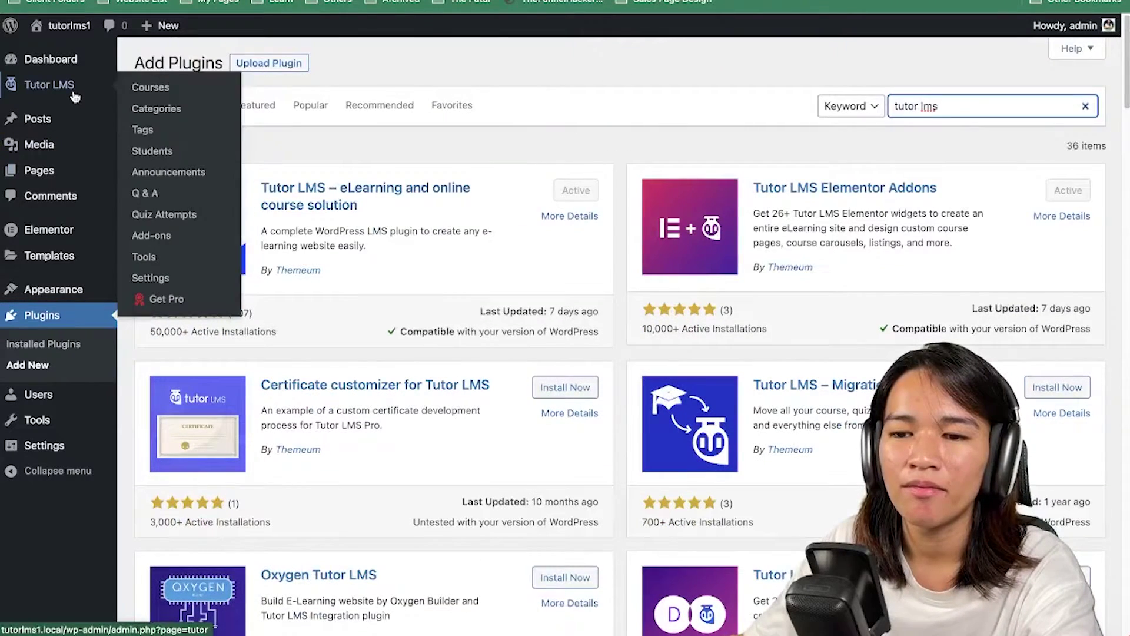
click(151, 89)
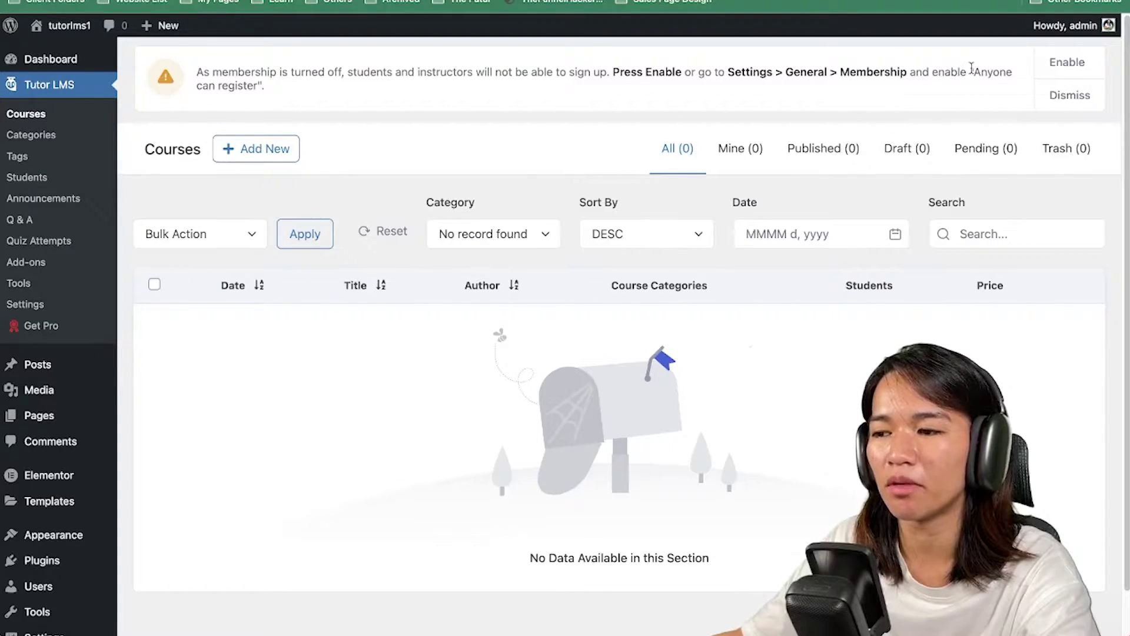
click(1062, 63)
scroll(353, 436, down, 2)
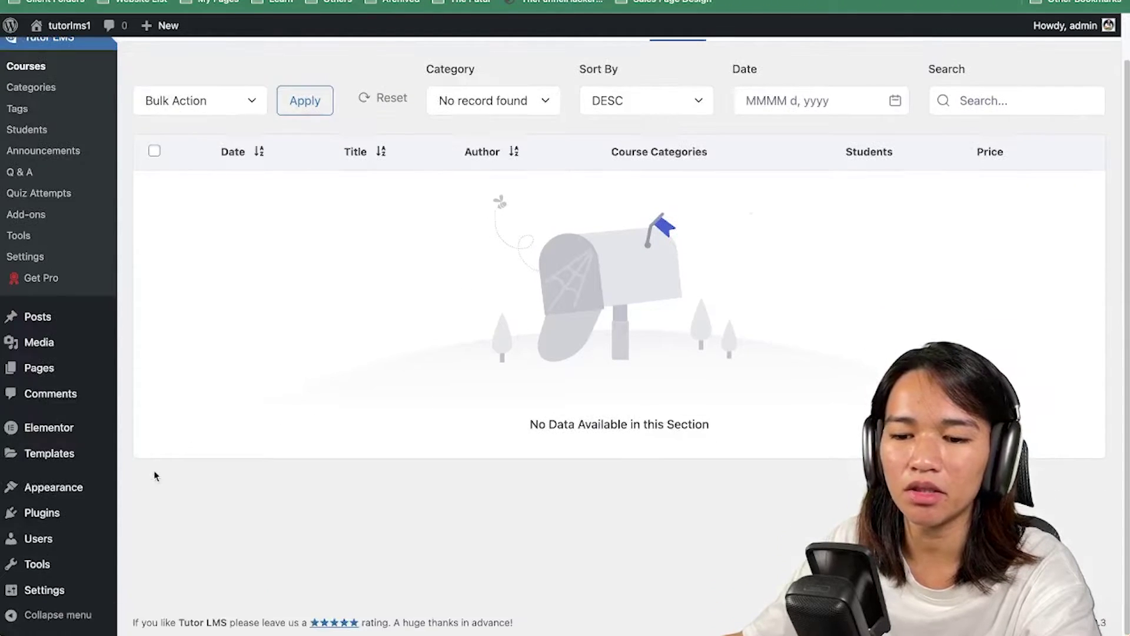
click(82, 589)
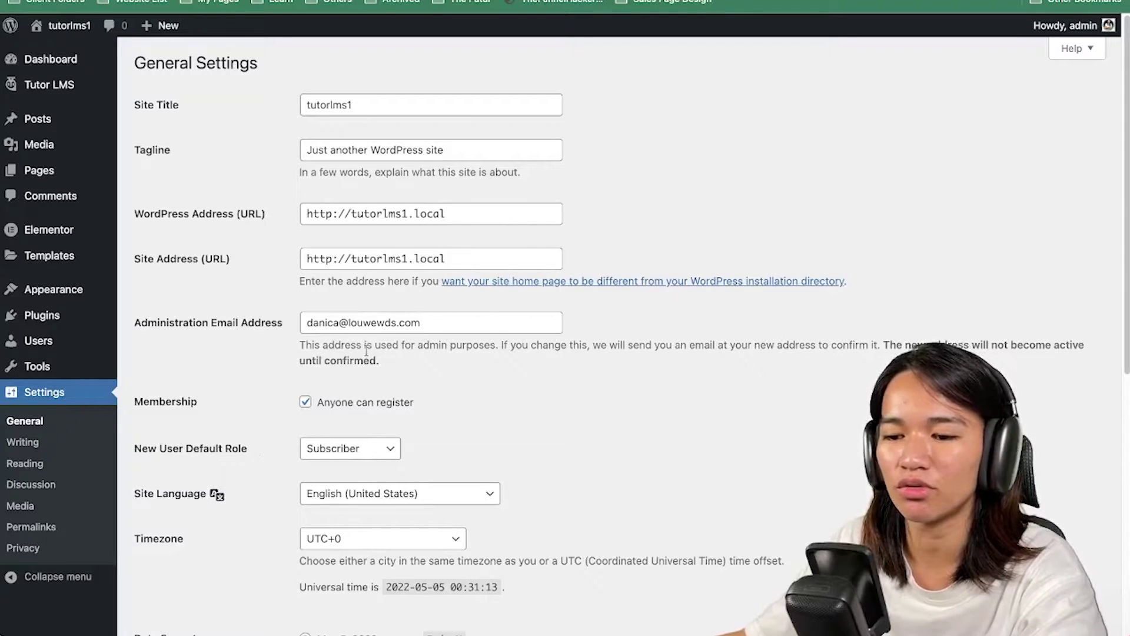
scroll(367, 351, down, 5)
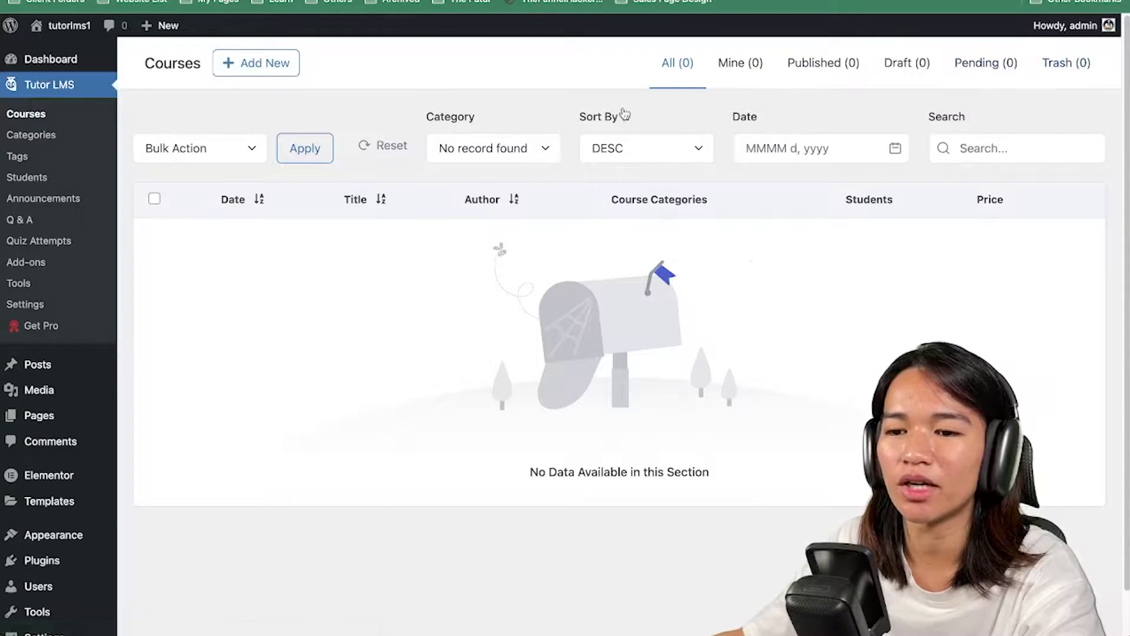
Step: Look at the available bulk actions on the Tutor LMS Courses page, and start adding a new course
click(245, 148)
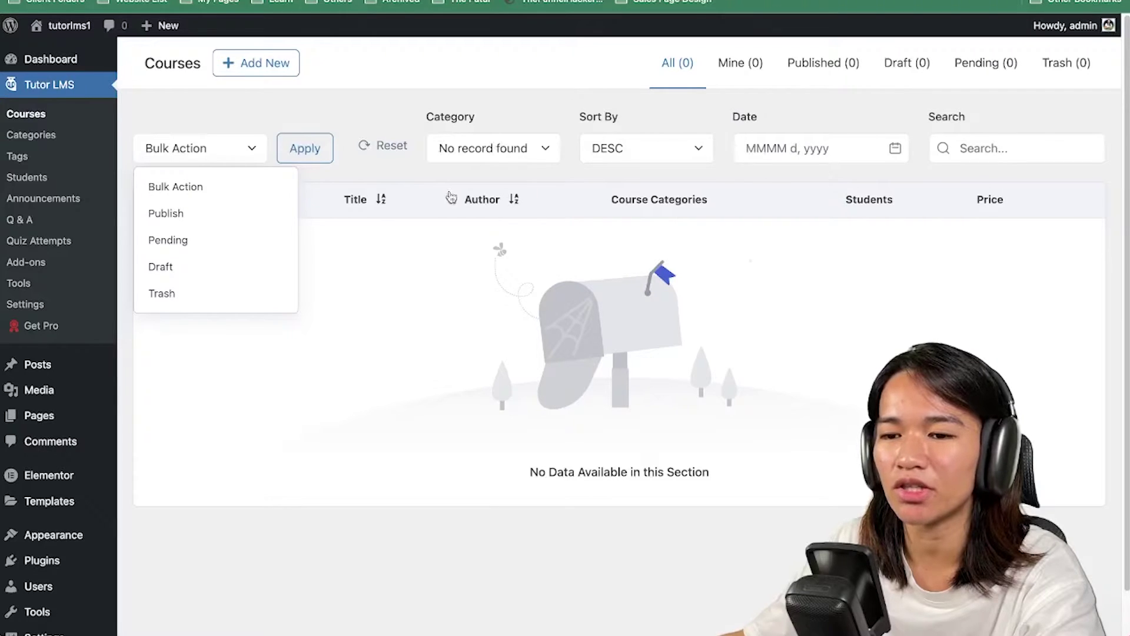
click(245, 151)
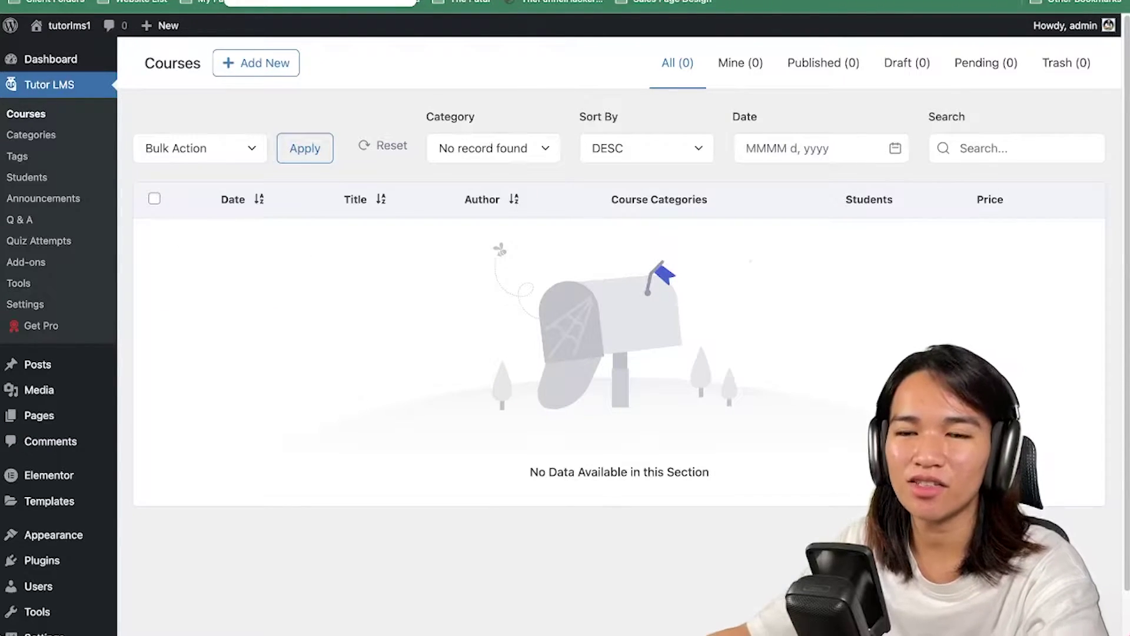
click(269, 65)
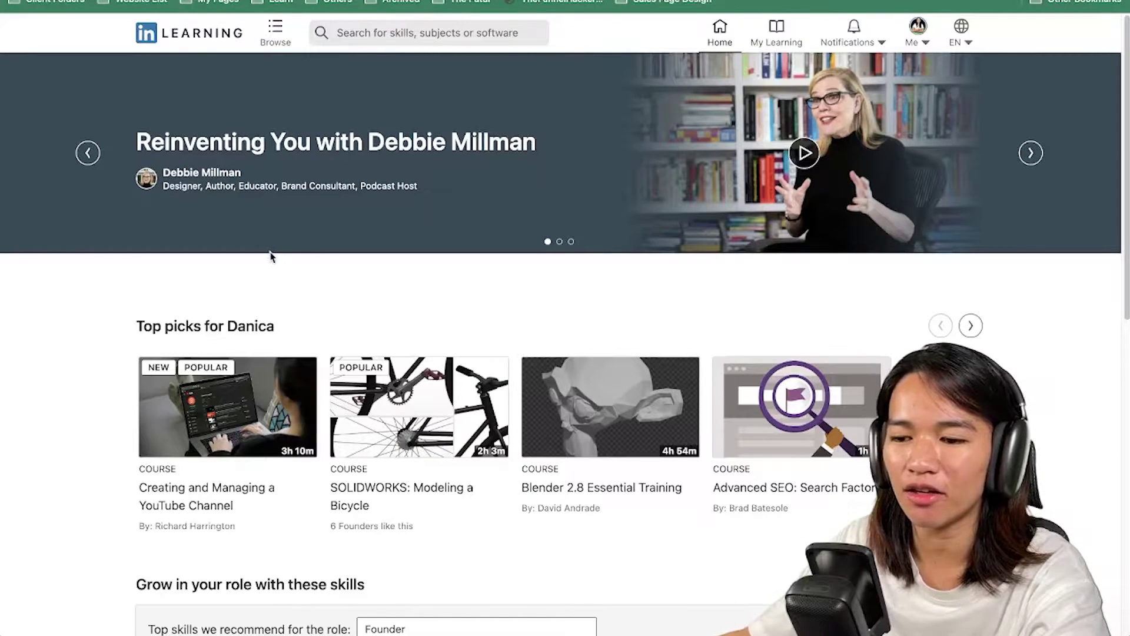
Step: Search LinkedIn Learning for "wordpress", open the WordPress 5 Essential Training course and pause its introduction video
scroll(478, 189, down, 10)
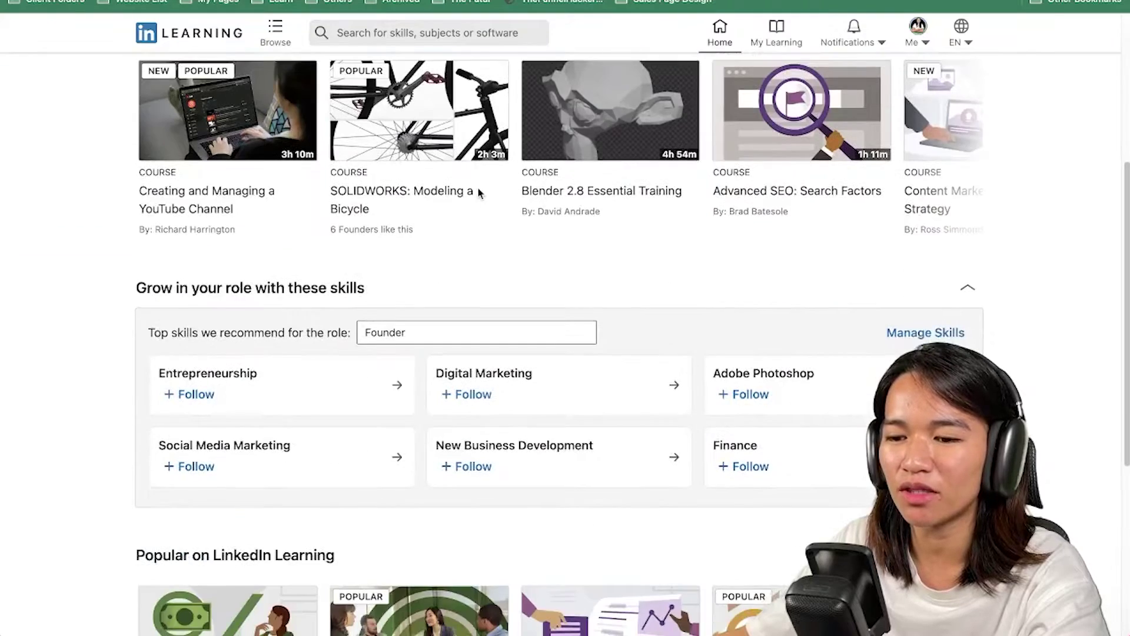
scroll(478, 188, up, 10)
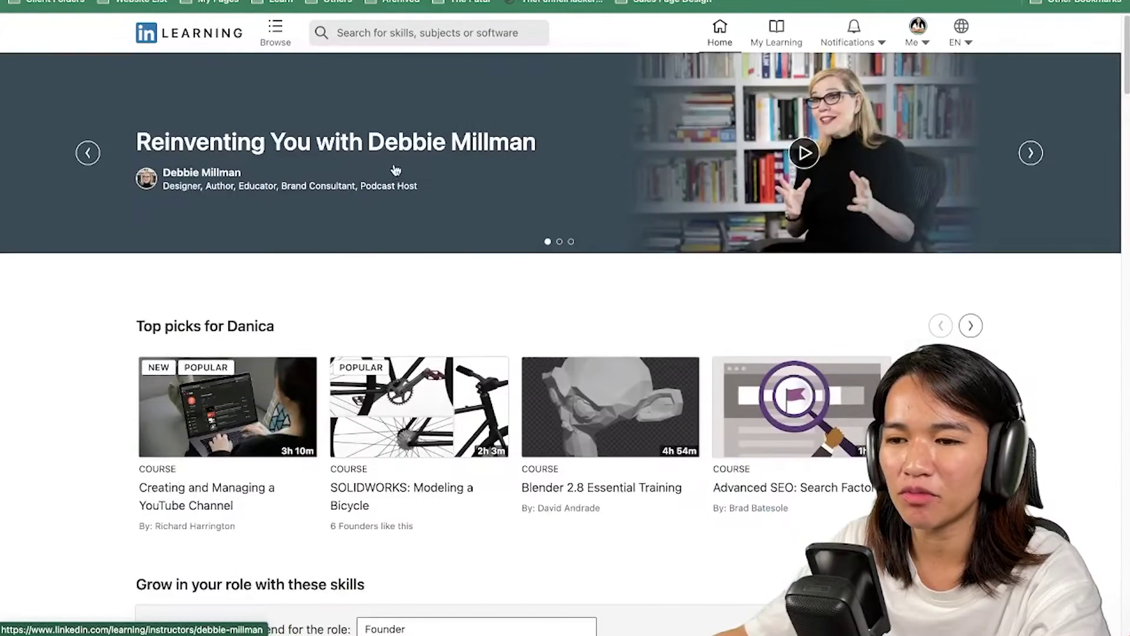
click(427, 32)
text(wordpress)
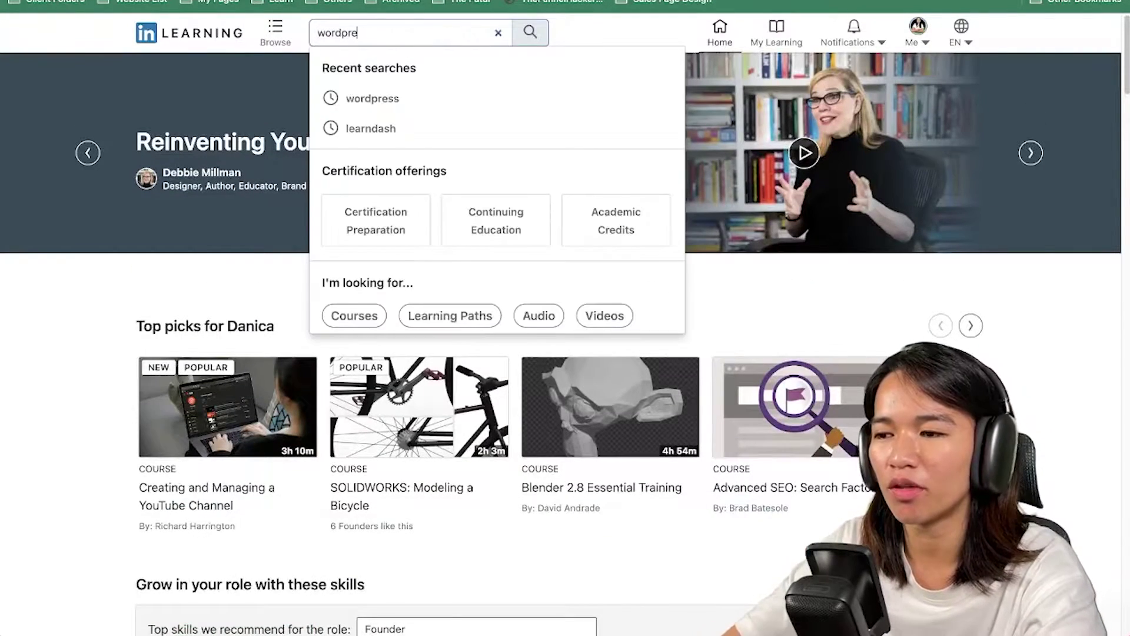
key(Return)
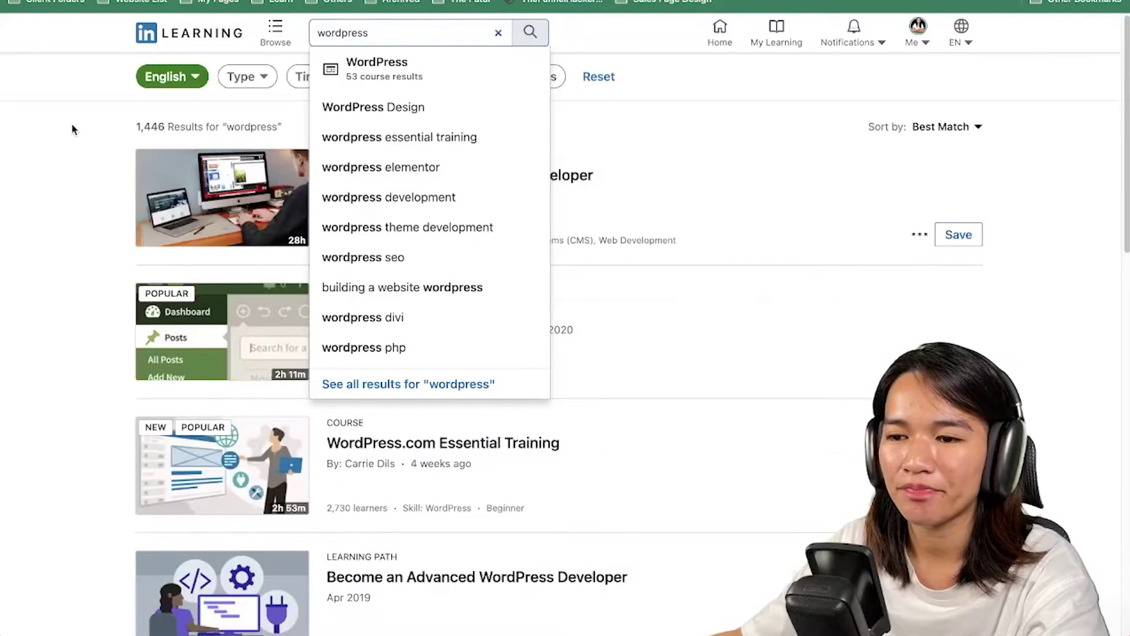
click(72, 146)
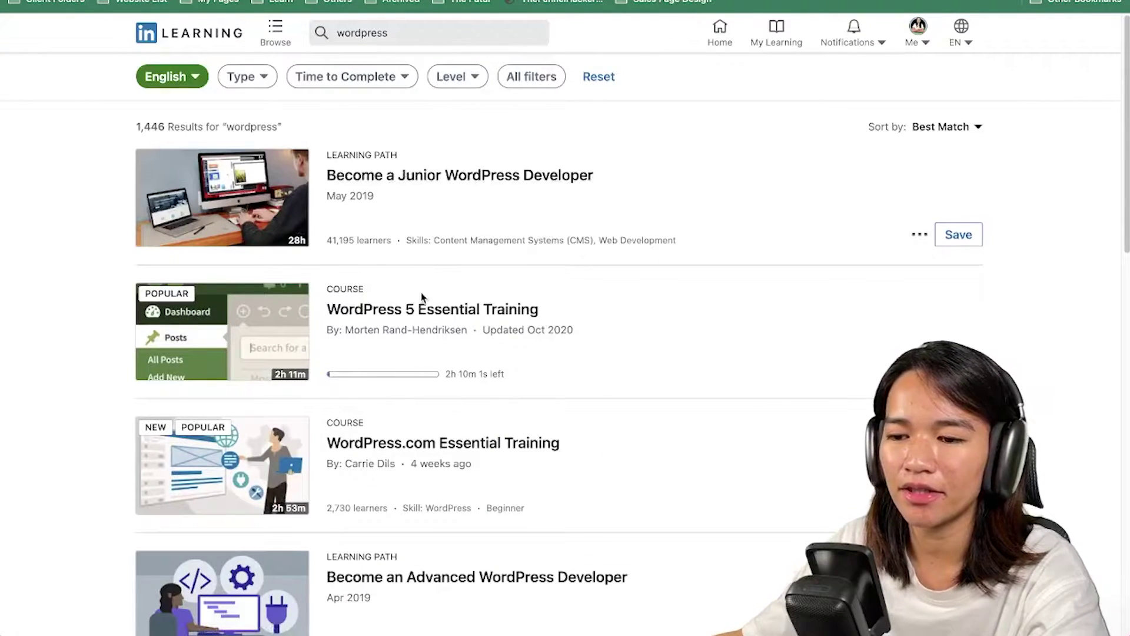
click(421, 312)
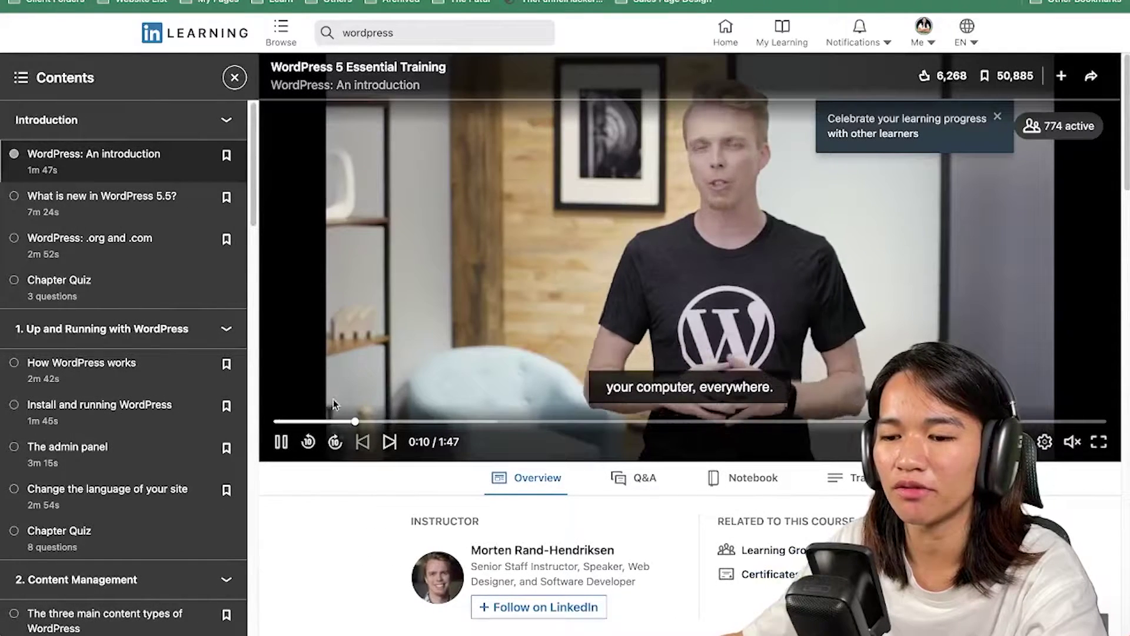
click(289, 441)
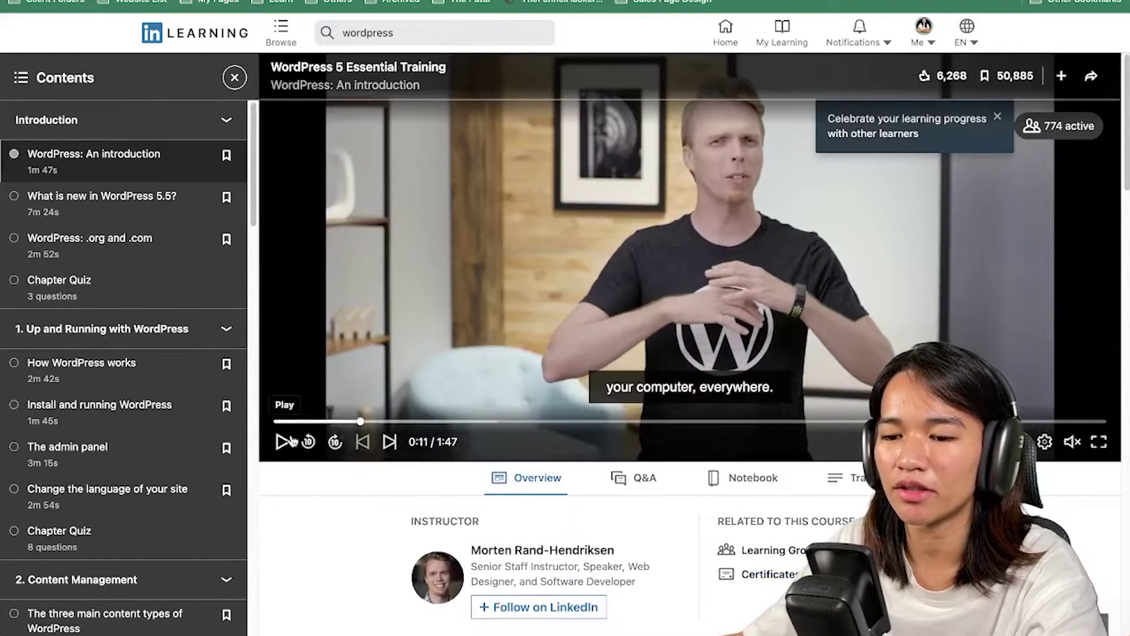
Step: Copy the LinkedIn Learning course title, use "WordPress 5 Essential Training" as the new Tutor LMS course's title and publish the course
drag(470, 70, 268, 70)
text(WordPress 5 Essential Training)
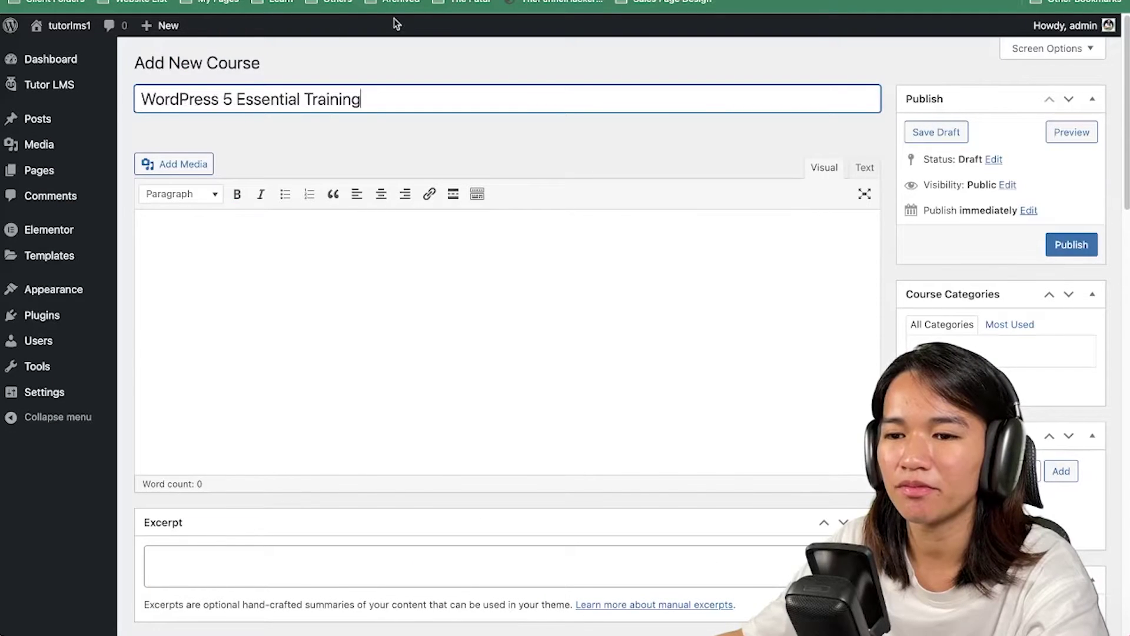
click(1058, 244)
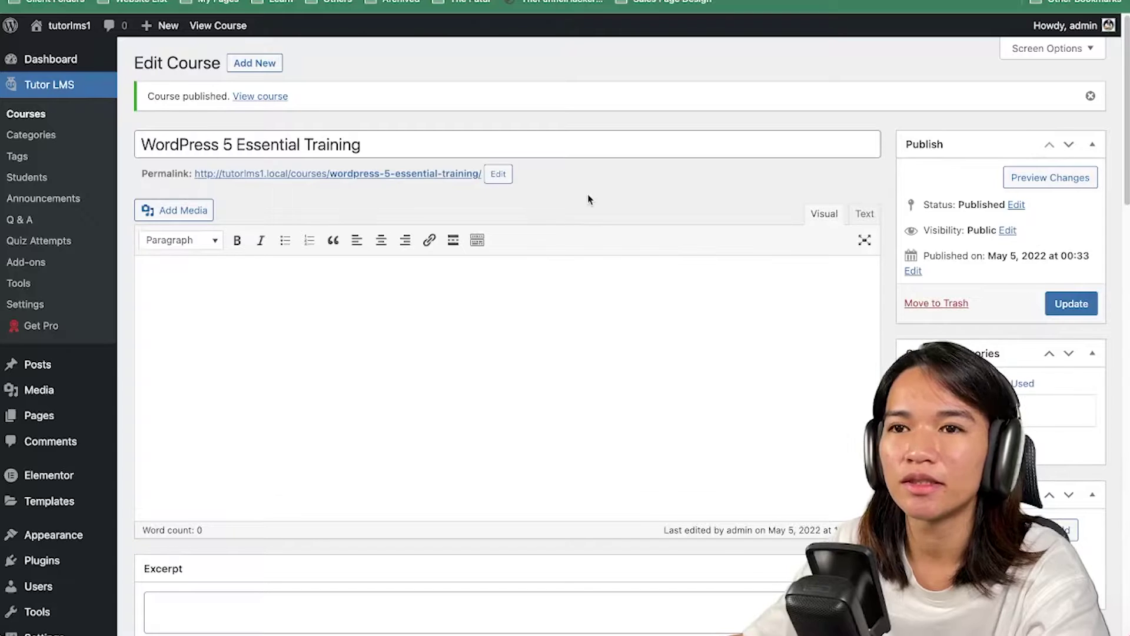
Step: Set the course's Difficulty Level to Beginner in the Course Settings
scroll(589, 199, down, 3)
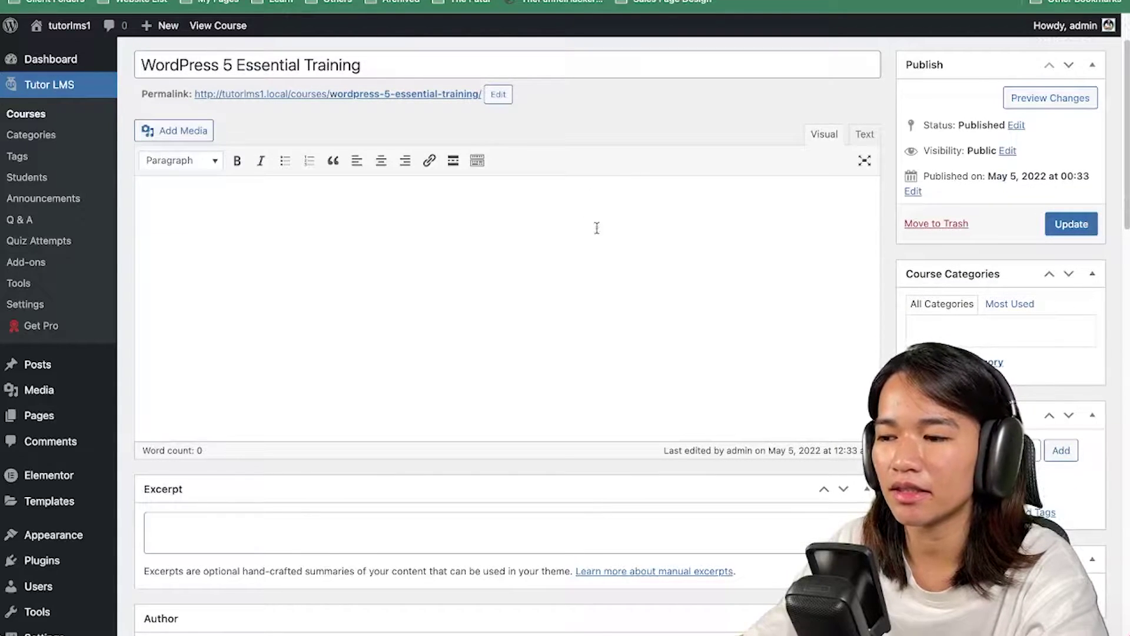
scroll(612, 272, down, 3)
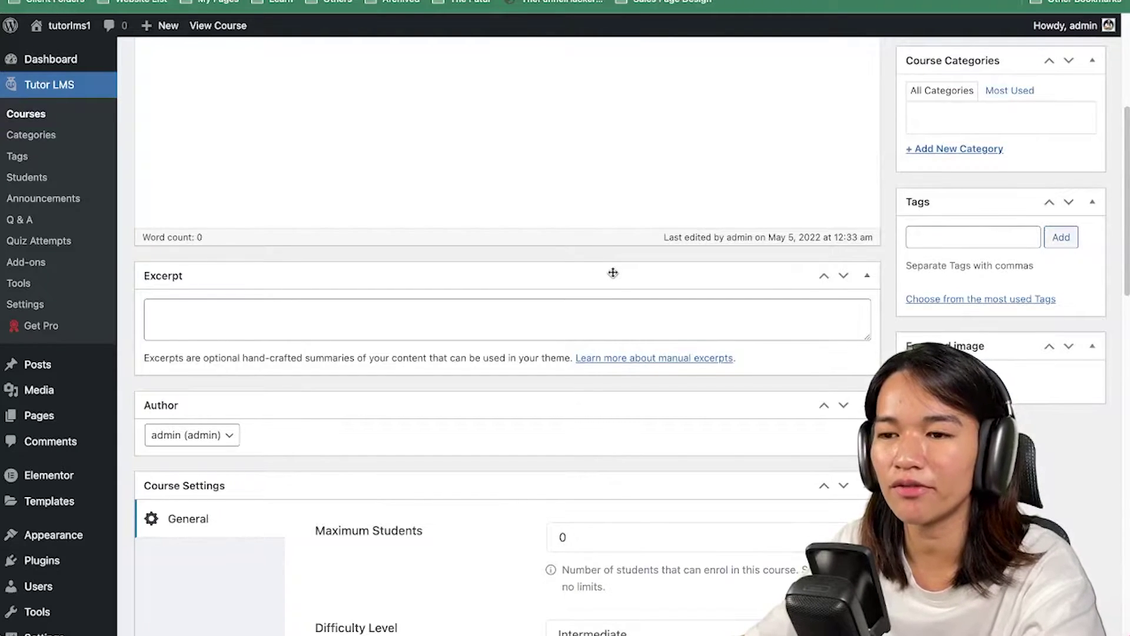
scroll(612, 271, up, 5)
scroll(977, 205, down, 7)
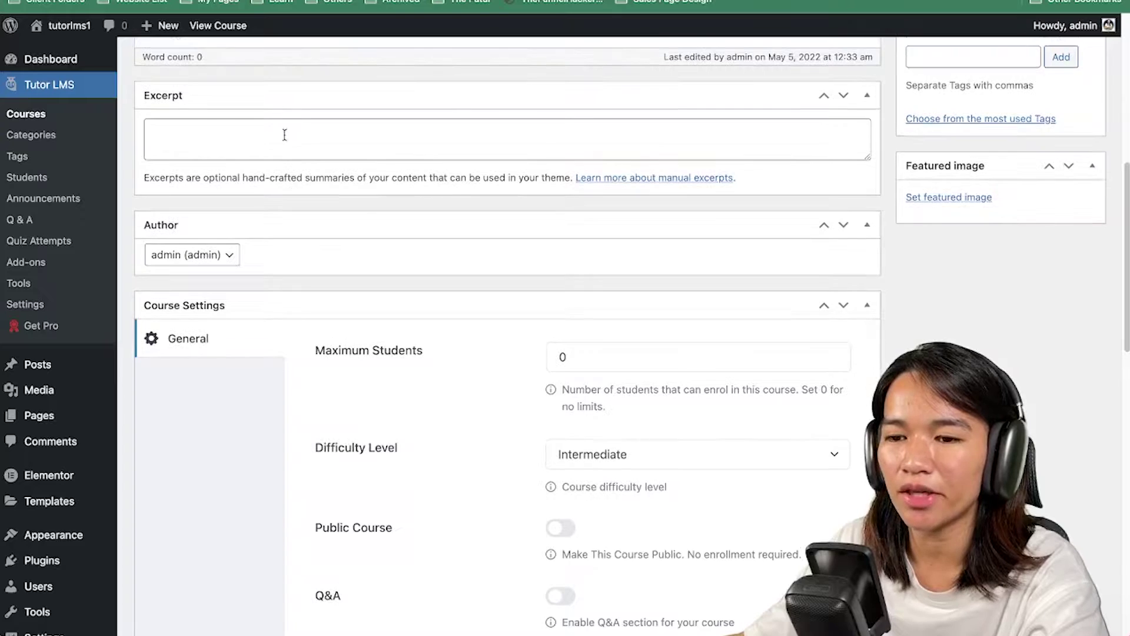
scroll(641, 227, down, 3)
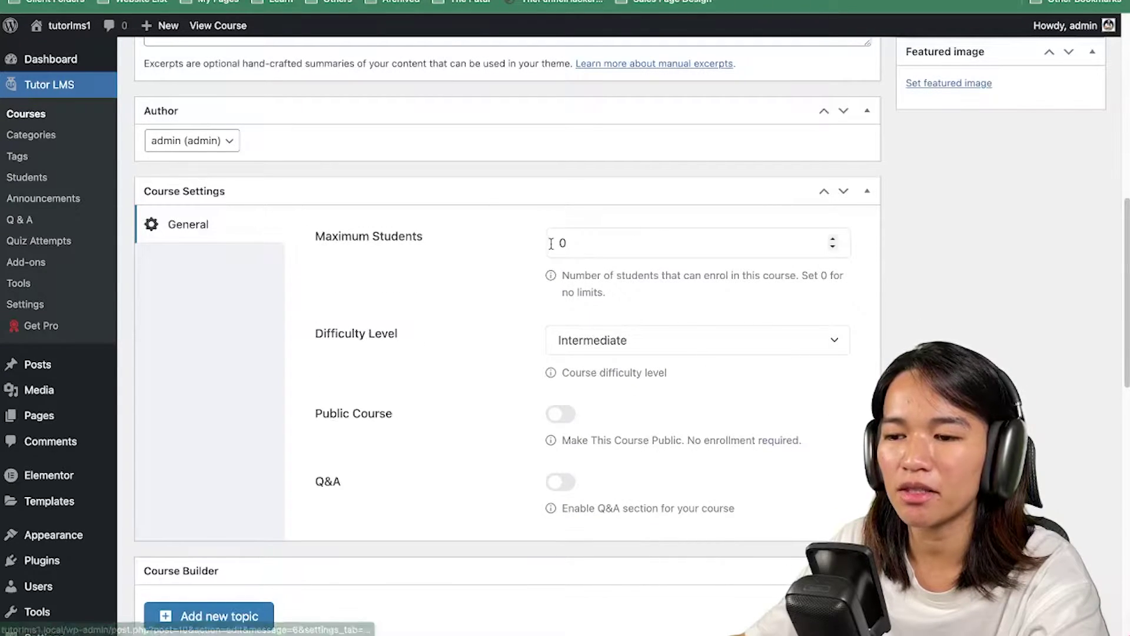
drag(557, 244, 575, 243)
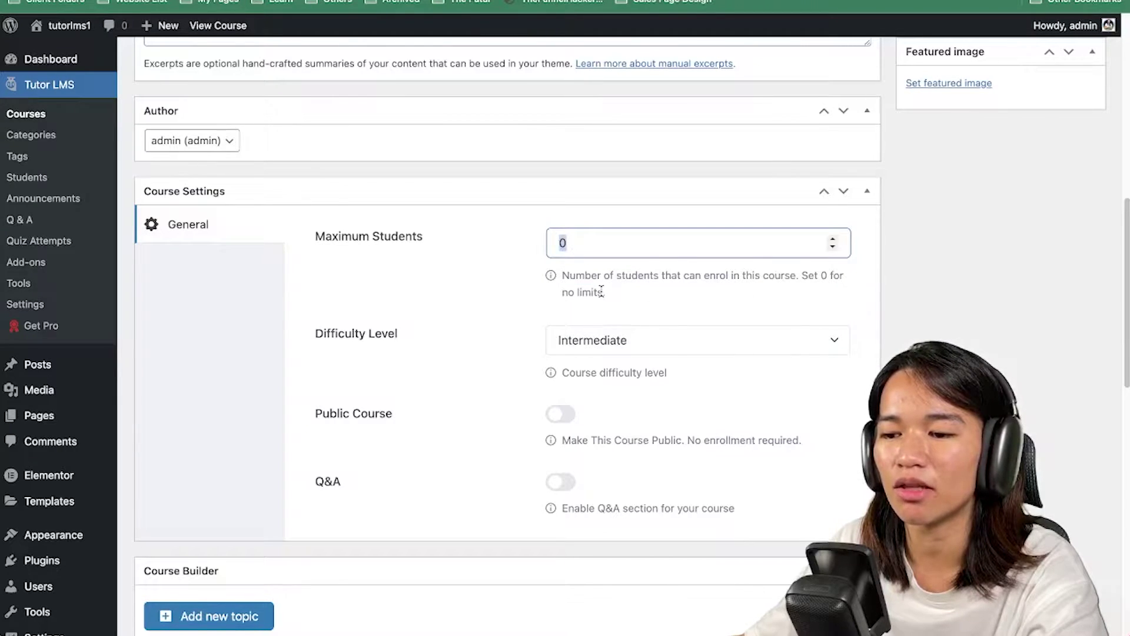
click(633, 345)
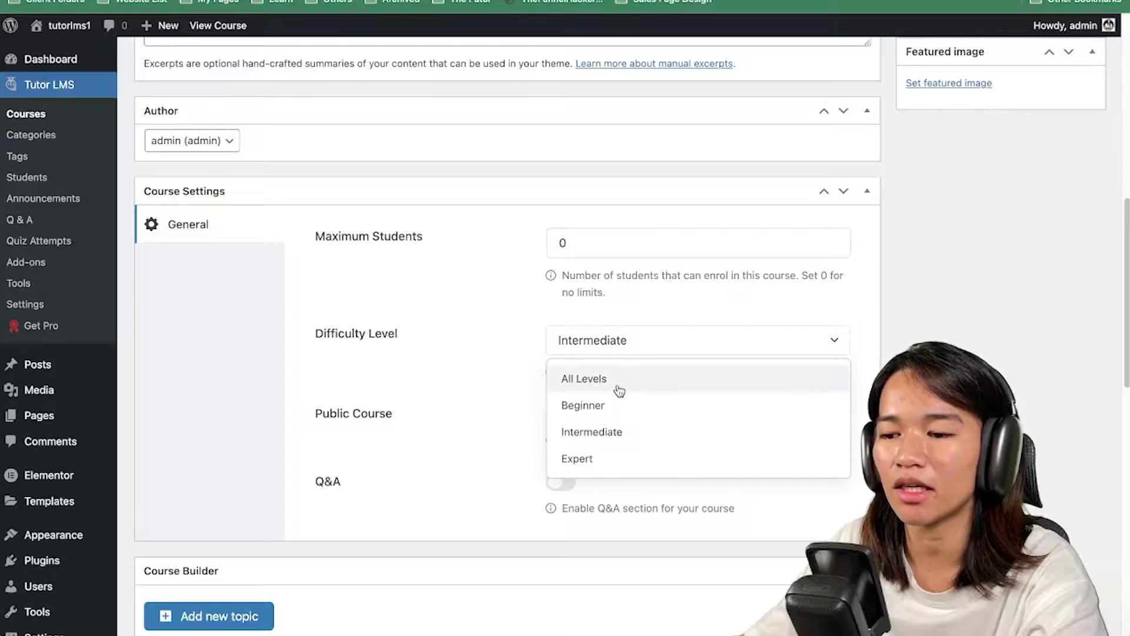
click(608, 416)
Step: Switch to the LinkedIn Learning course and look at its Q&A section as an example of the Q&A option
scroll(411, 369, down, 2)
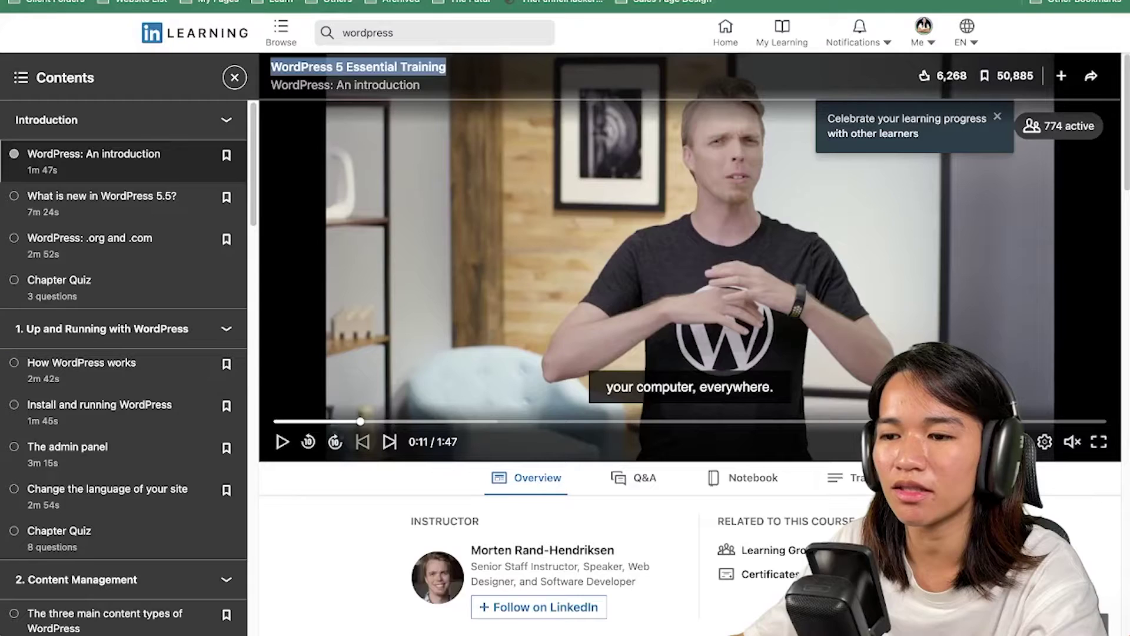
scroll(557, 182, down, 4)
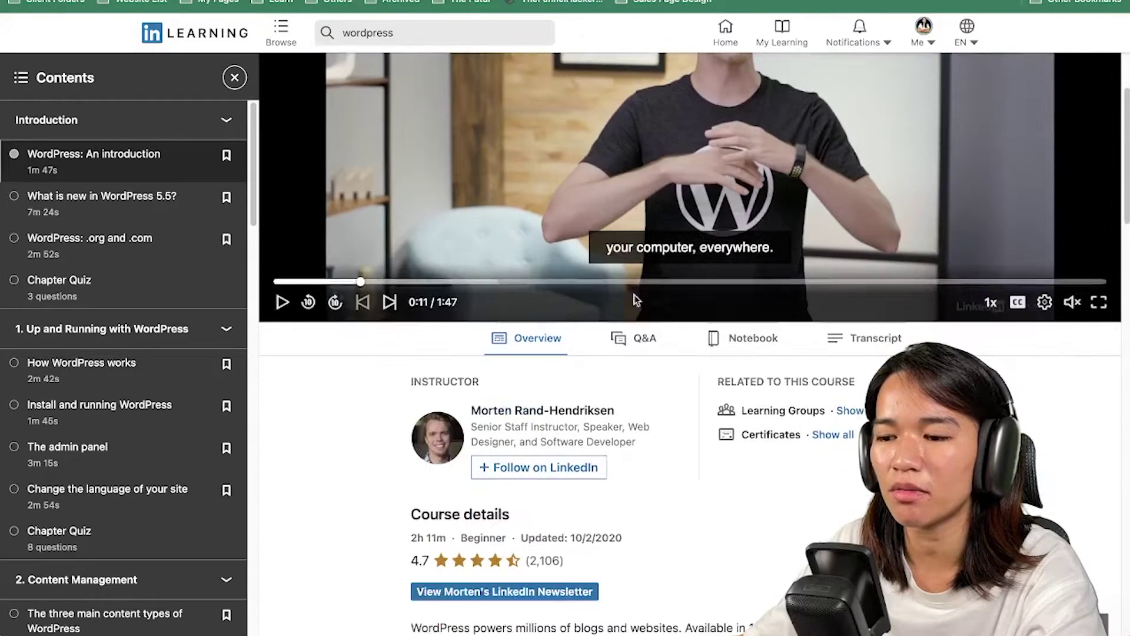
click(642, 337)
scroll(644, 353, down, 2)
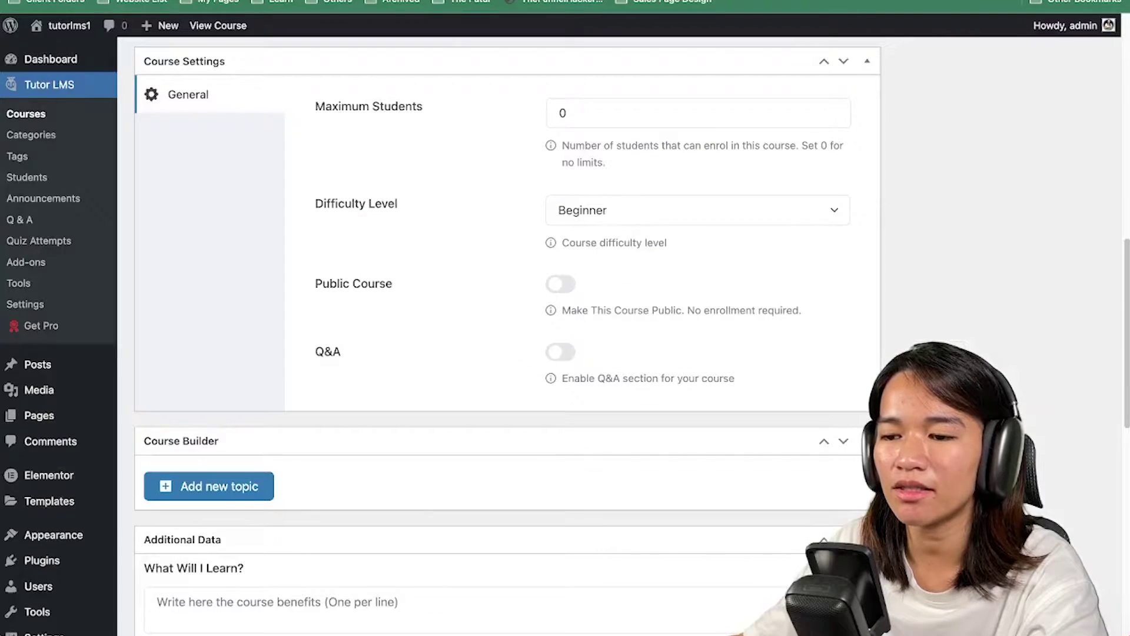
Step: Back in the WordPress course editor, examine the Q&A option, Course Builder, Additional Data fields and Video section
scroll(372, 352, down, 2)
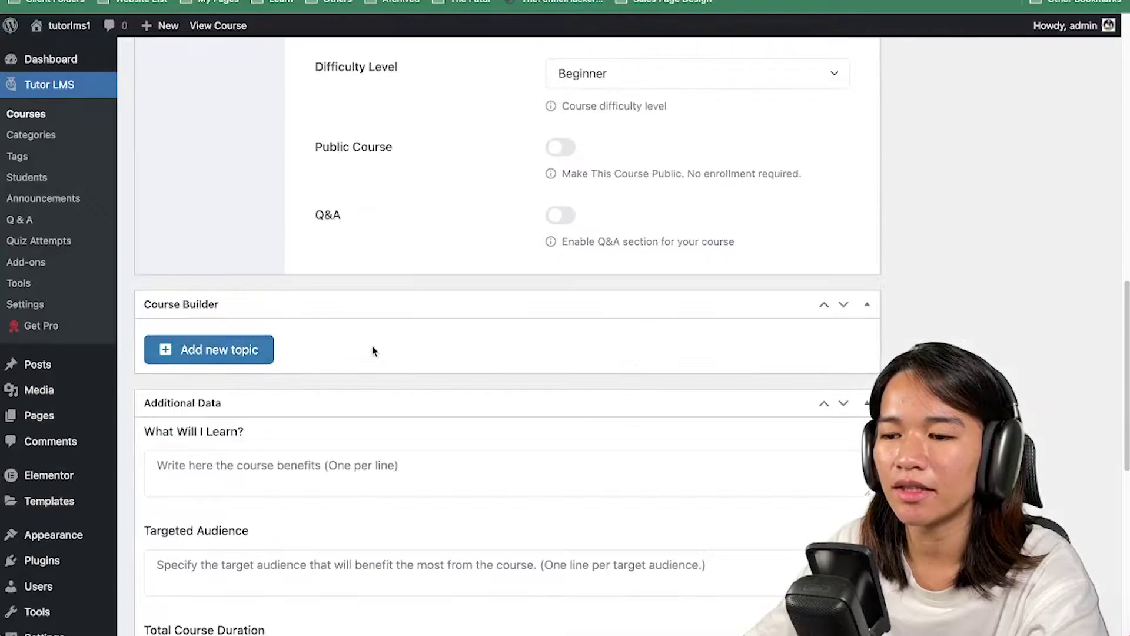
scroll(253, 312, down, 2)
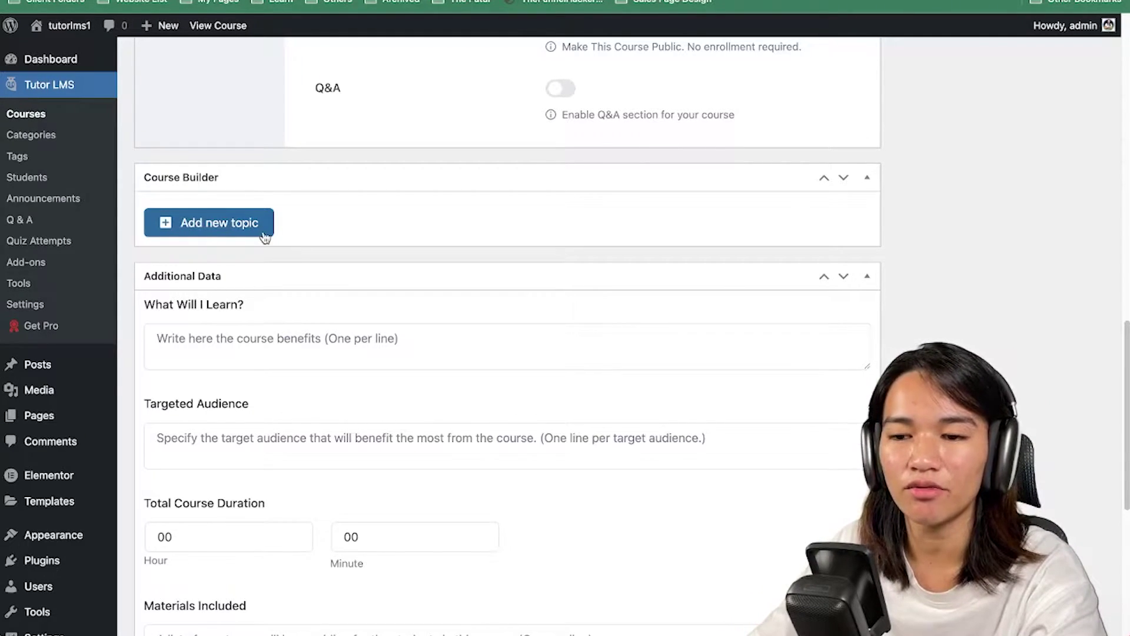
scroll(429, 233, down, 3)
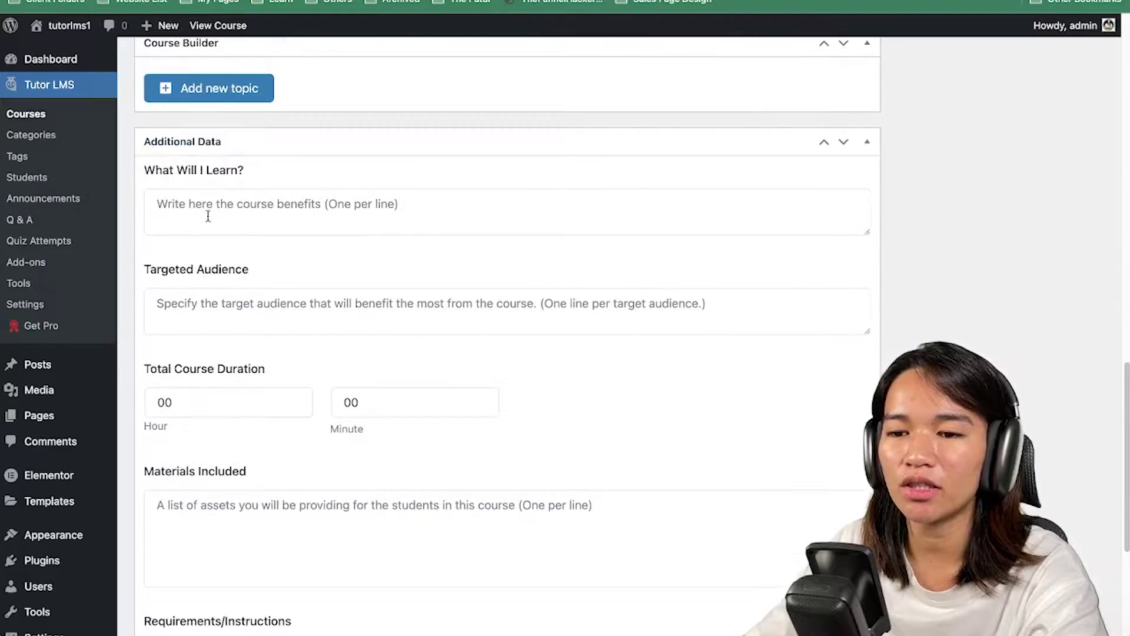
click(219, 205)
scroll(295, 233, down, 2)
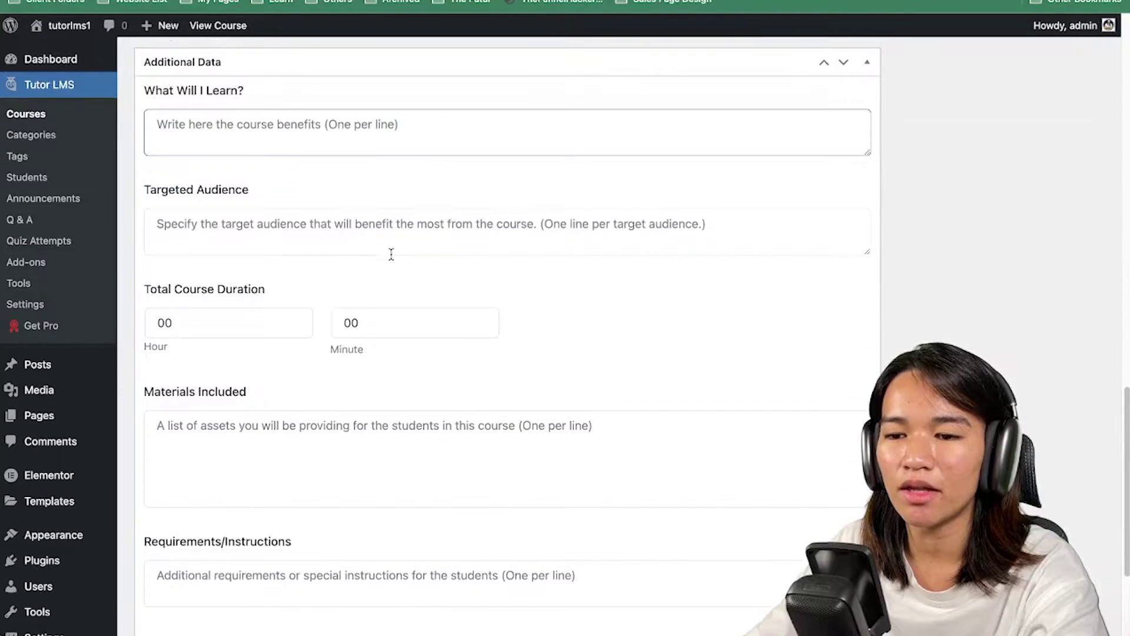
click(238, 230)
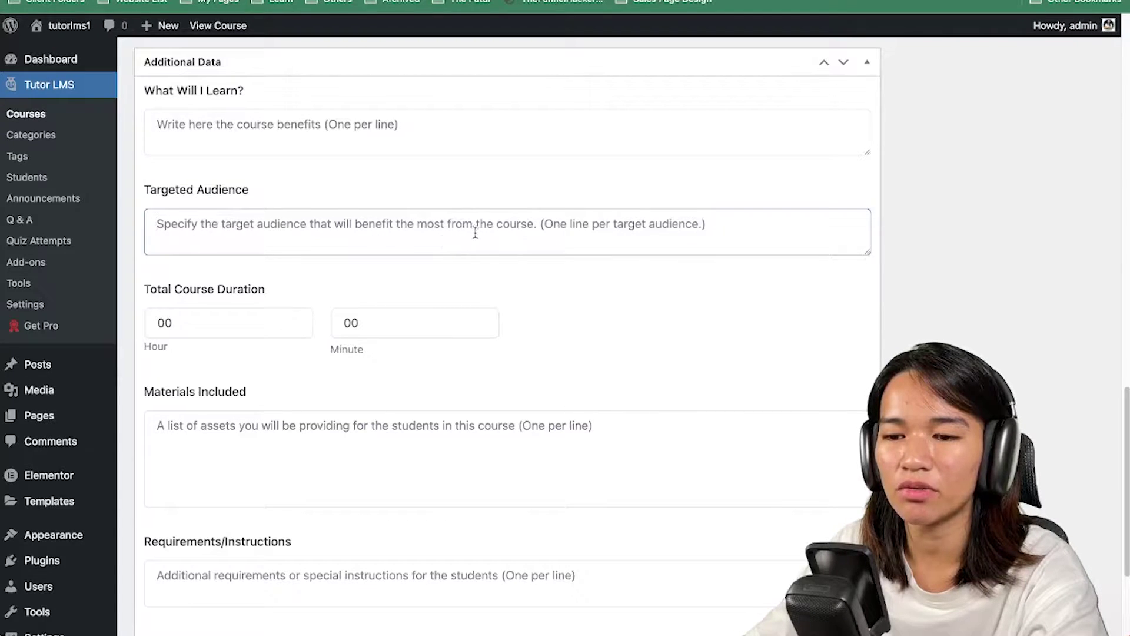
scroll(475, 234, down, 1)
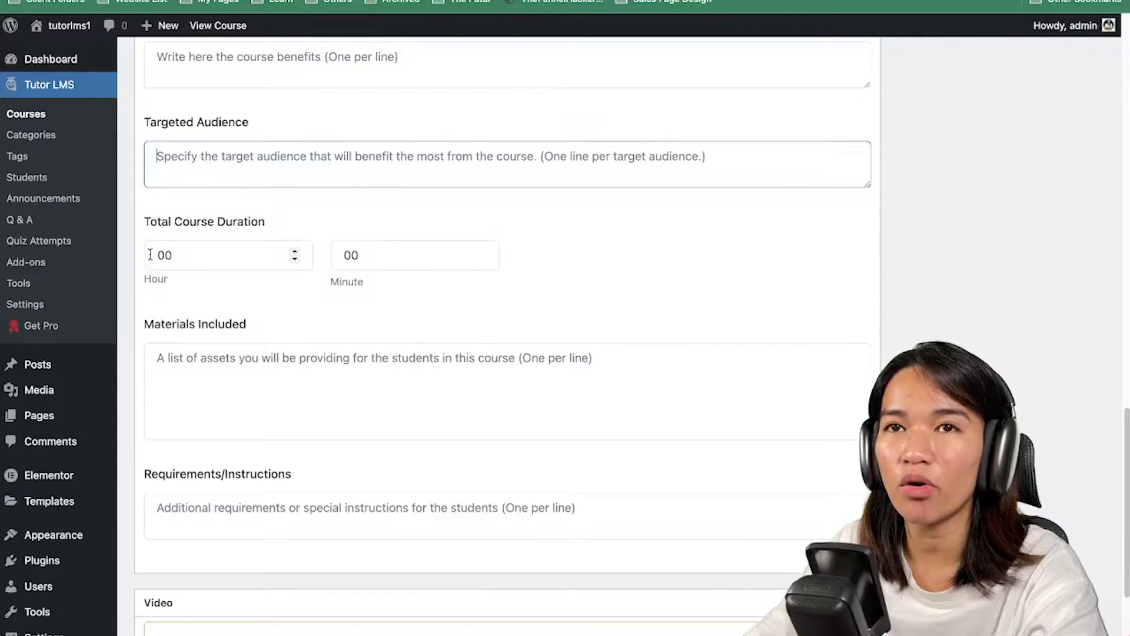
scroll(150, 254, down, 1)
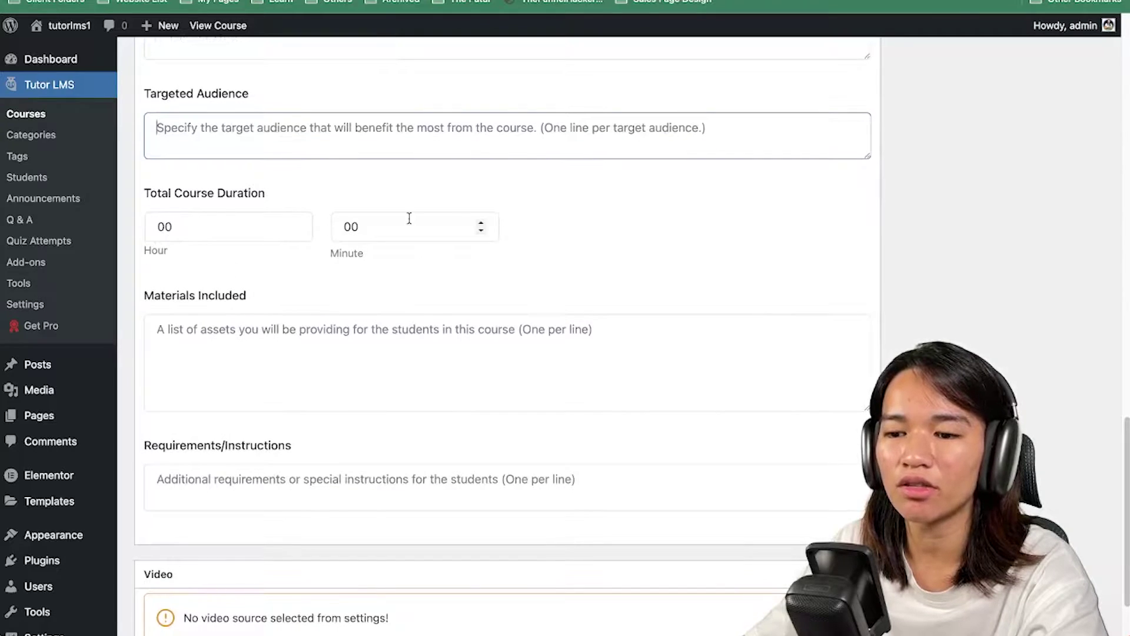
scroll(409, 218, down, 2)
click(263, 318)
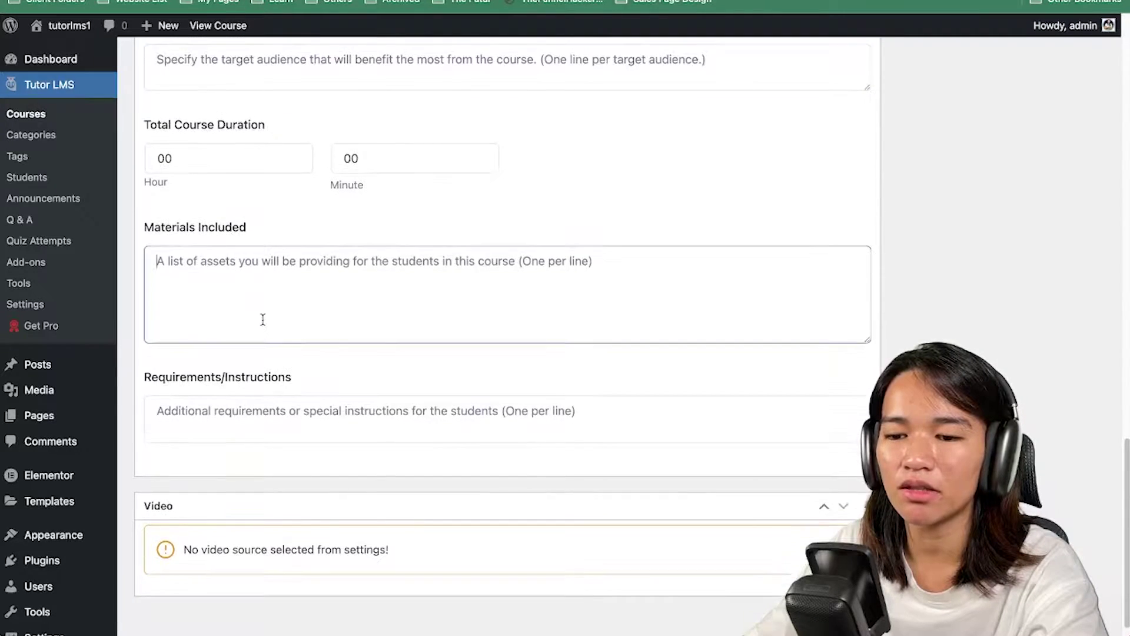
scroll(262, 318, down, 1)
click(240, 392)
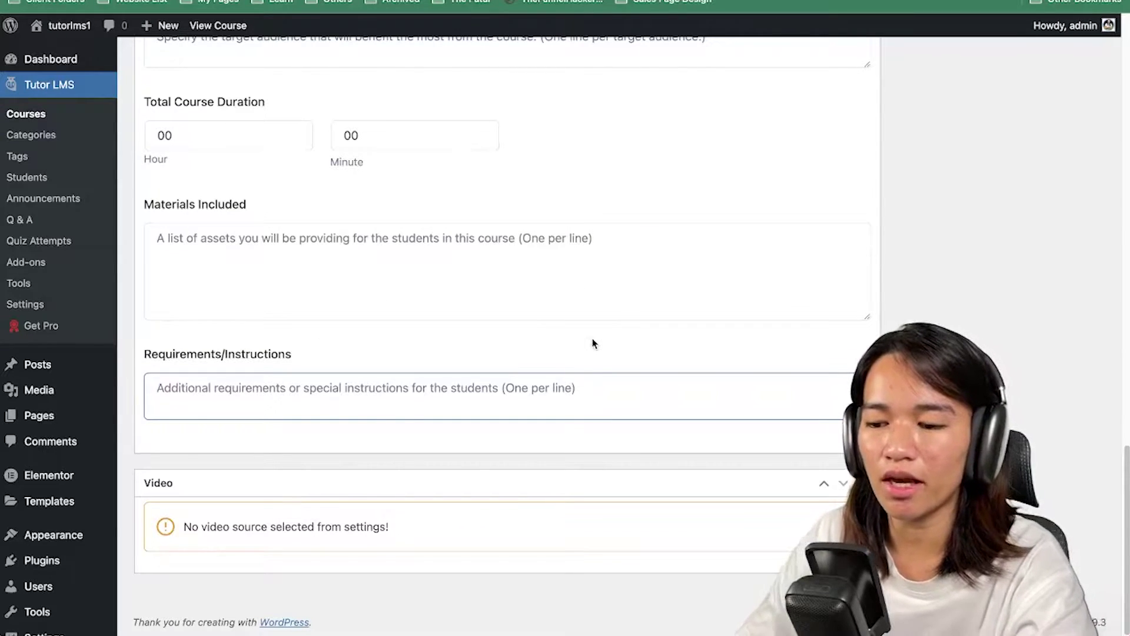
Step: Copy the description paragraph from the LinkedIn Learning course overview into the Tutor LMS course's What Will I Learn? field
scroll(605, 304, up, 8)
scroll(606, 310, down, 3)
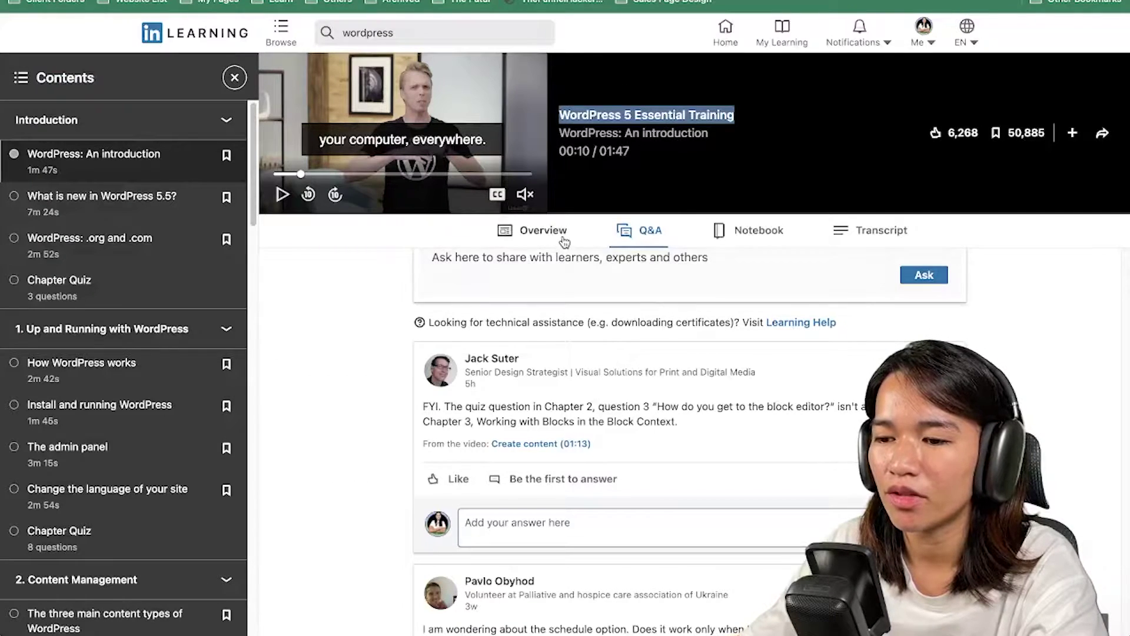
click(542, 227)
scroll(589, 282, down, 4)
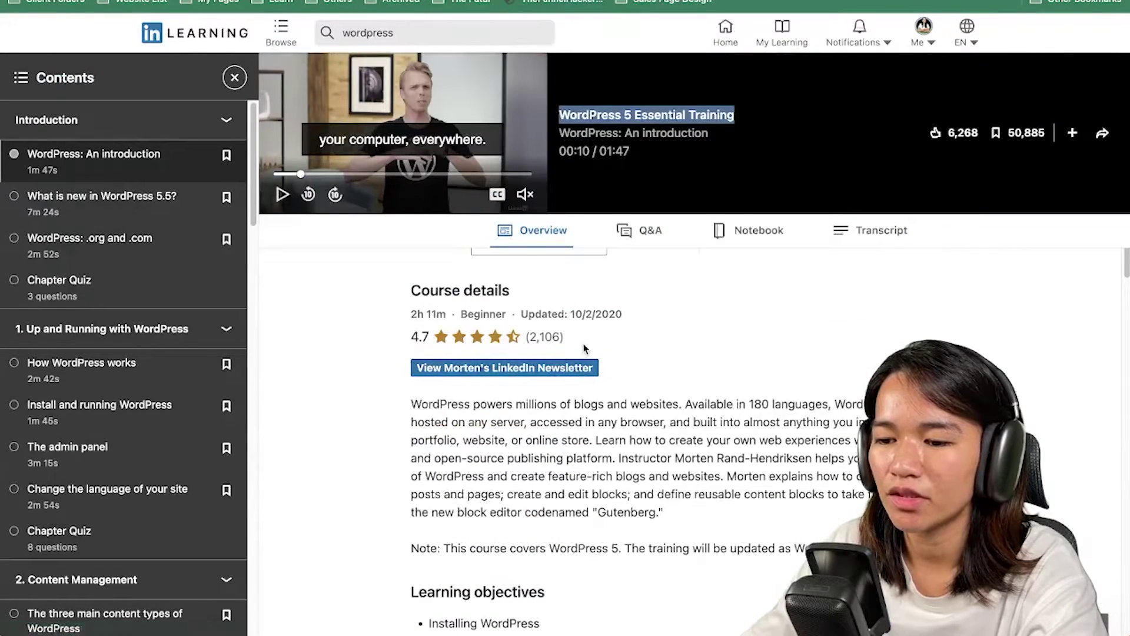
scroll(584, 349, down, 2)
drag(414, 293, 684, 413)
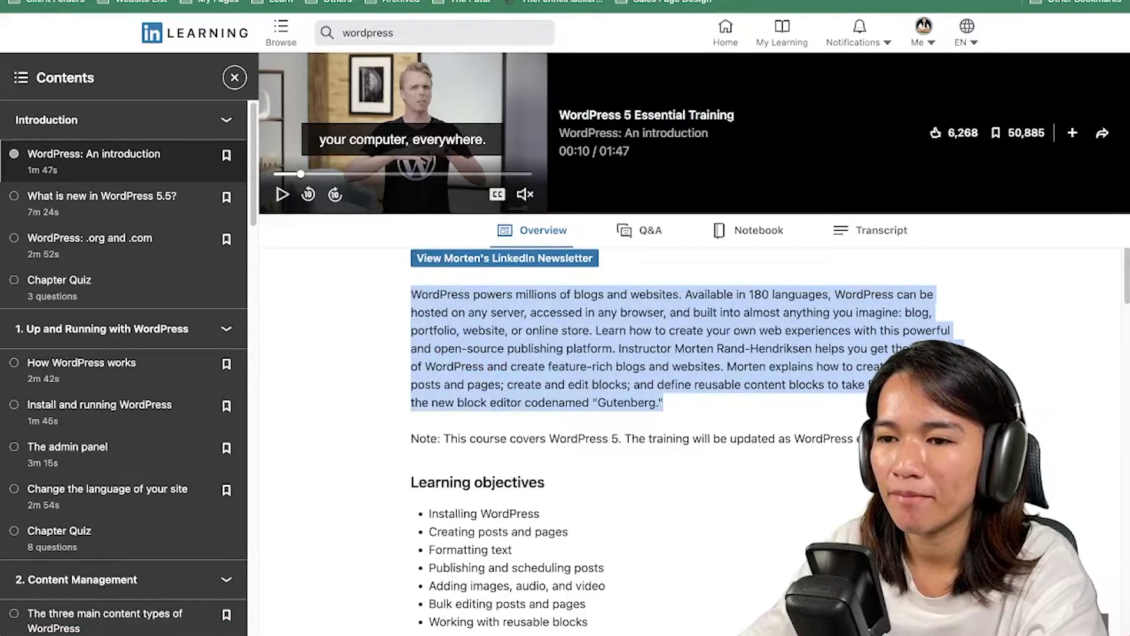
click(312, 1)
click(291, 257)
text(WordPress powers millions of blogs and websites. Available in 180 languages, WordPress can be hosted on any server, accessed in any browser, and built into almost anything you imagine: blog, portfolio, website, or online store. Learn how to create your own web experiences with this powerful and open-source publishing platform. Instructor Morten Rand-Hendriksen helps you get the most out of WordPress and create feature-rich blogs and websites. Morten explains how to create and publish posts and pages; create and edit blocks; and define reusable content blocks to take full advantage of the new block editor codenamed "Gutenberg.")
Step: Copy the overview's note and add "Note: This course covers WordPress 5. The training will be updated as WordPress evolves." below the What Will I Learn? description
click(461, 11)
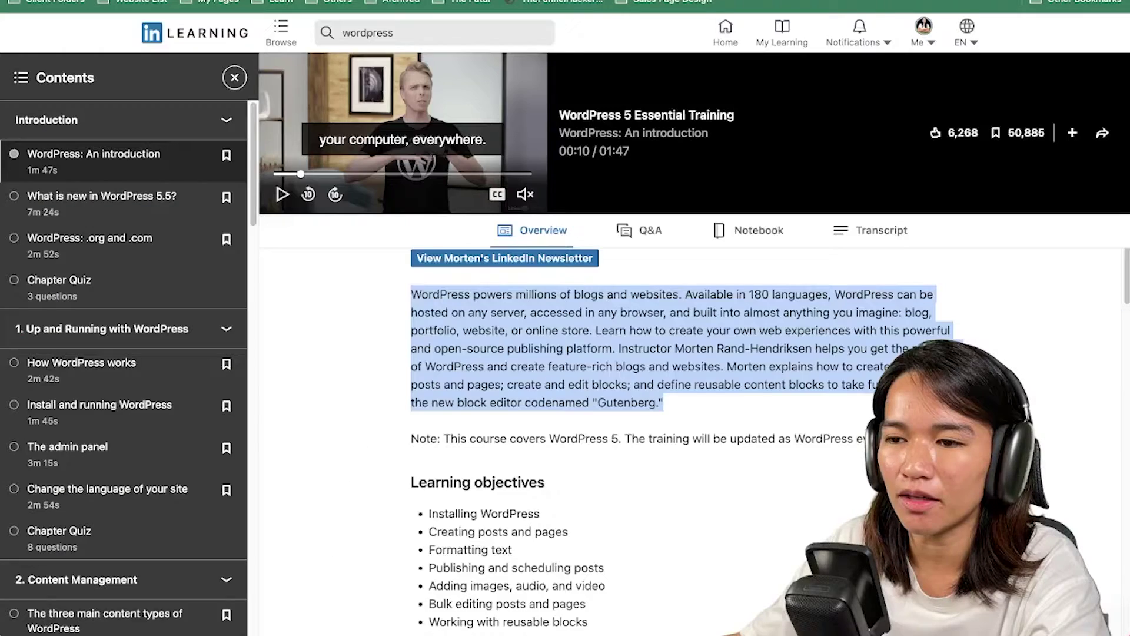
click(453, 440)
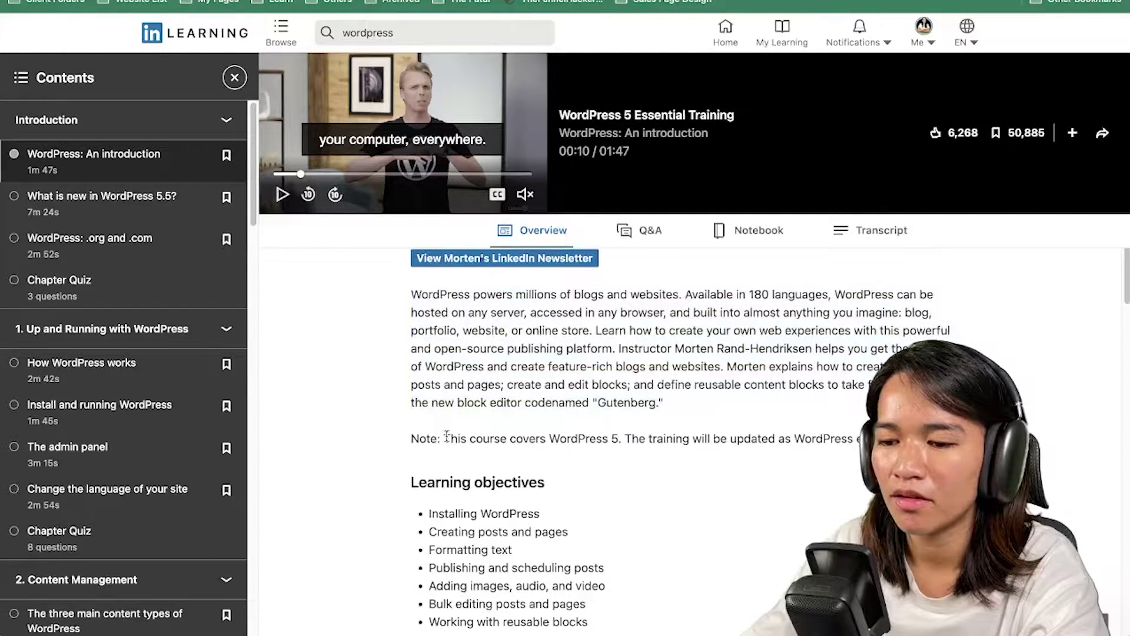
drag(447, 436, 832, 438)
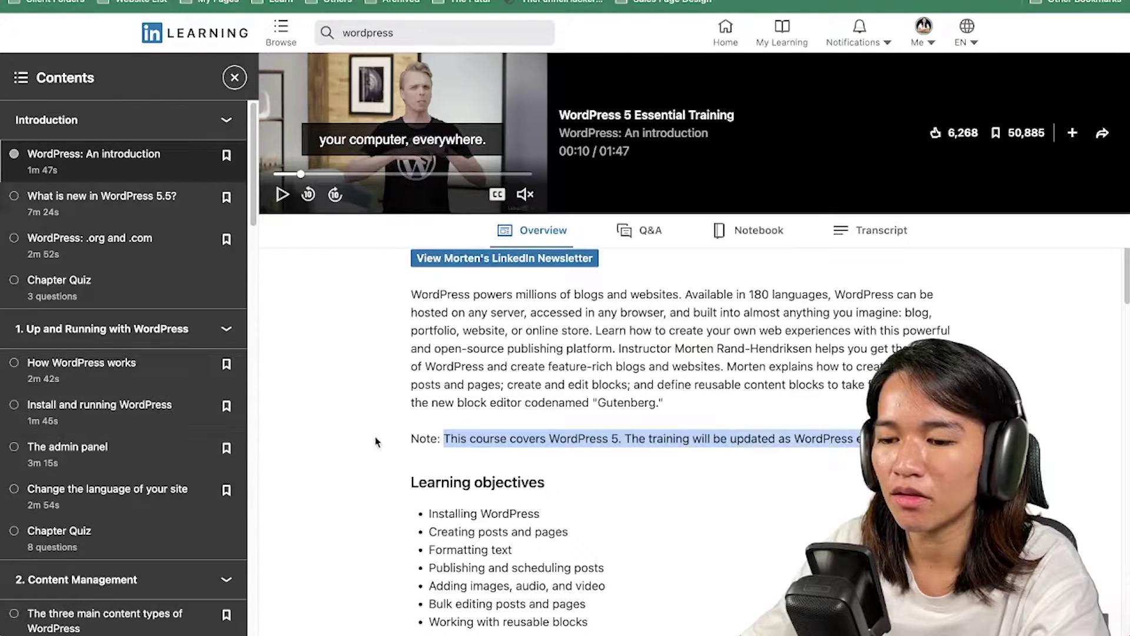
drag(406, 441, 862, 439)
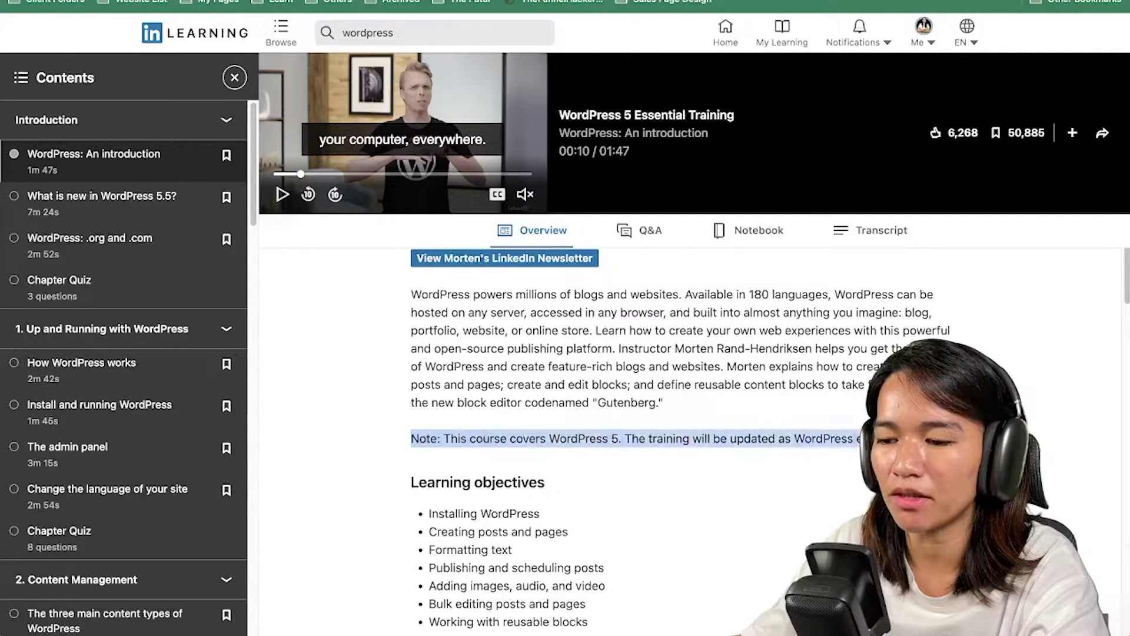
click(350, 1)
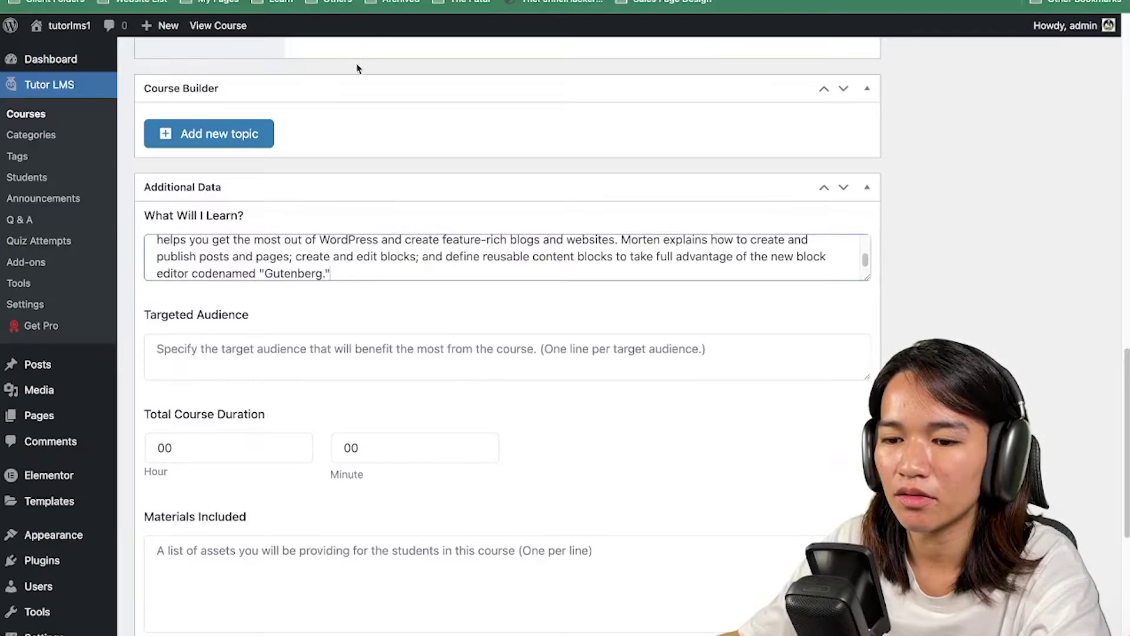
click(400, 271)
key(Return)
text(Note: This course covers WordPress 5. The training will be updated as WordPress evolves.)
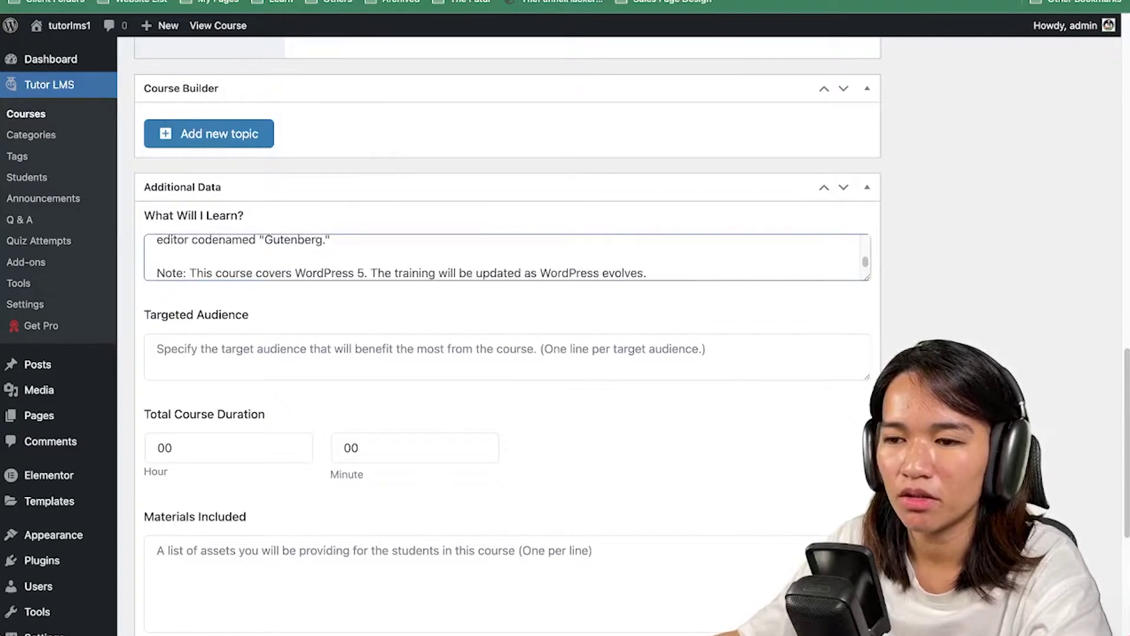
Step: Copy the learning objectives list from the LinkedIn Learning overview into the Tutor LMS course's Targeted Audience field
key(ctrl+shift+Tab)
scroll(624, 353, down, 6)
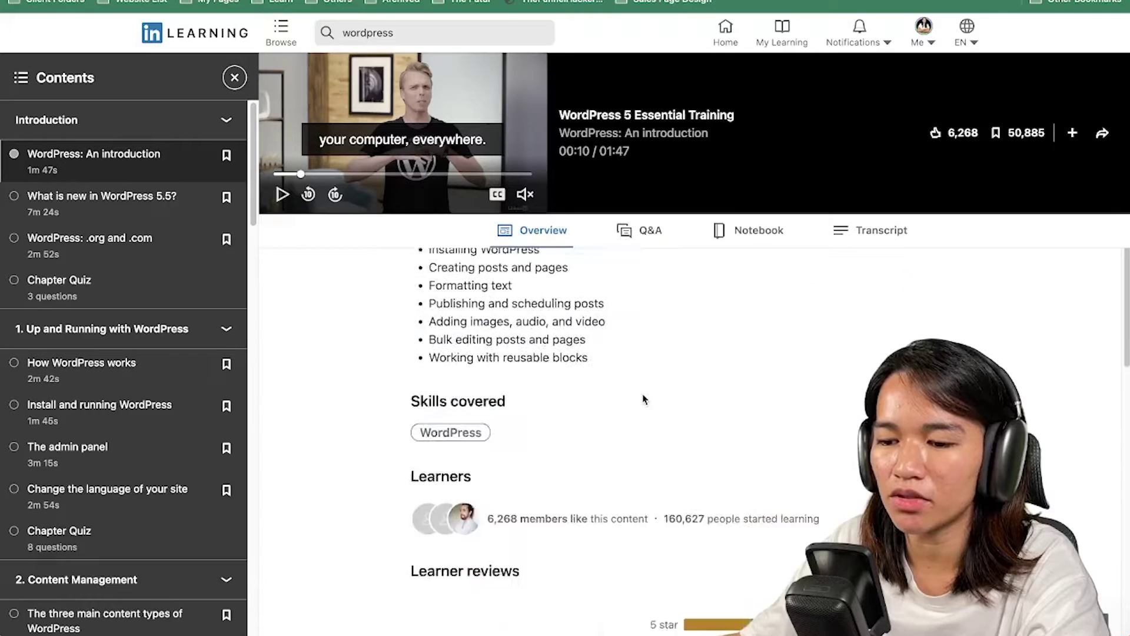
key(ctrl+Tab)
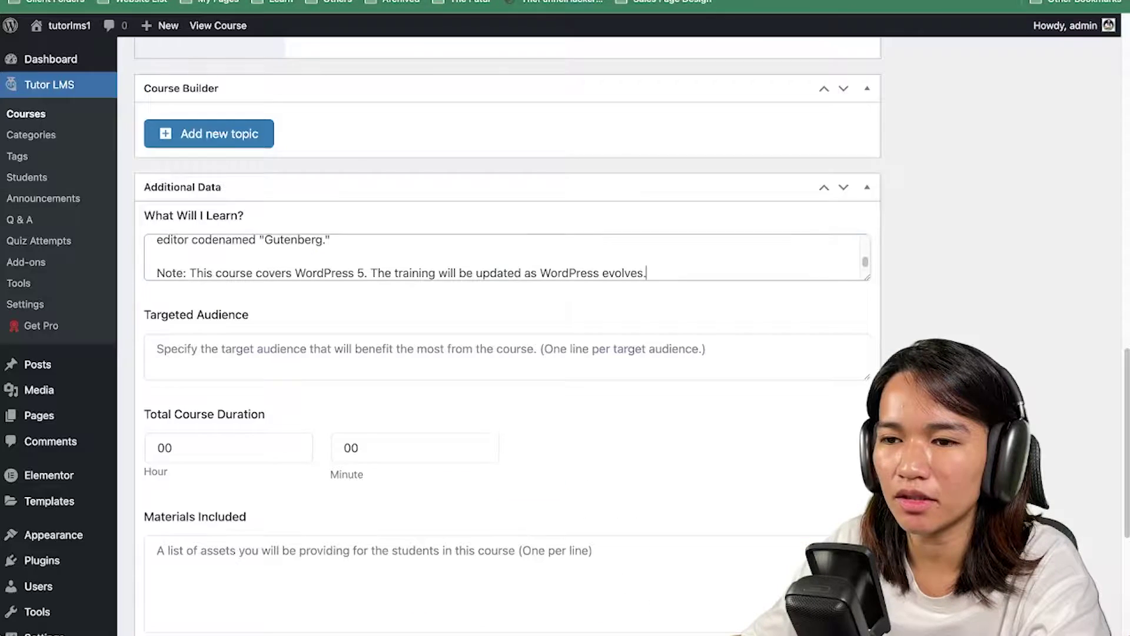
click(314, 348)
scroll(378, 386, down, 1)
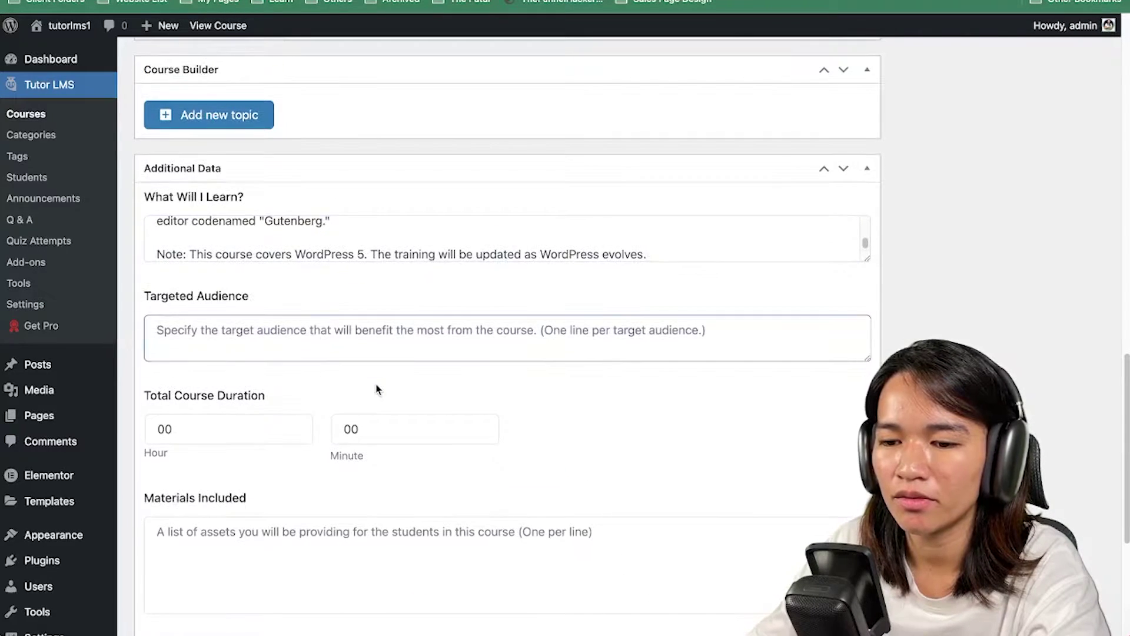
key(ctrl+Tab)
drag(588, 491, 426, 381)
key(ctrl+c)
key(ctrl+Tab)
key(ctrl+v)
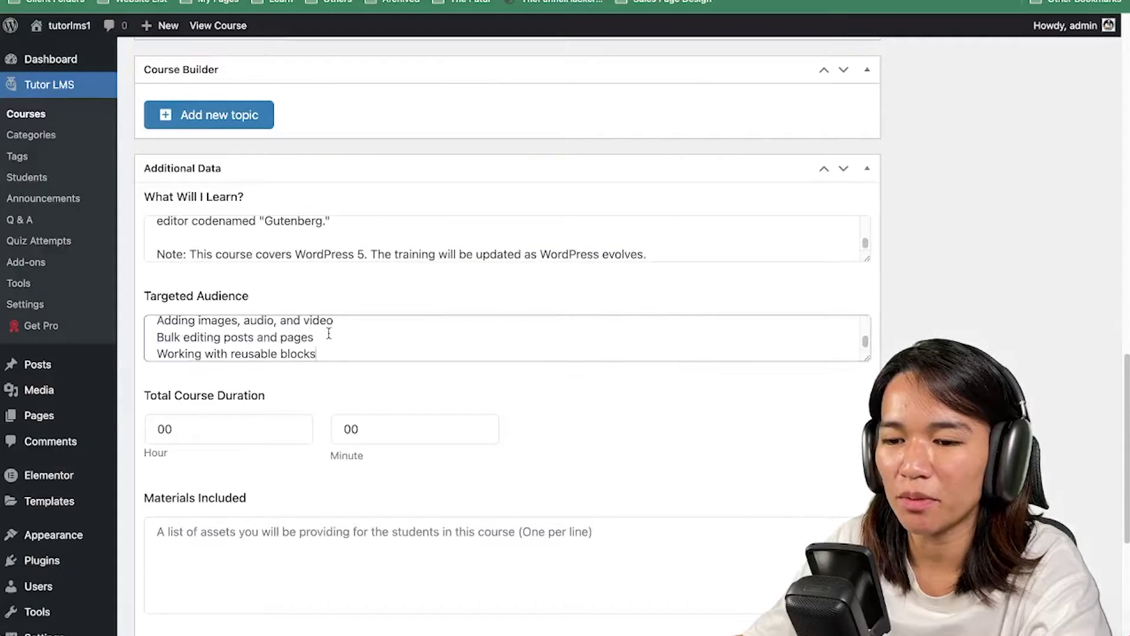
key(ctrl+a)
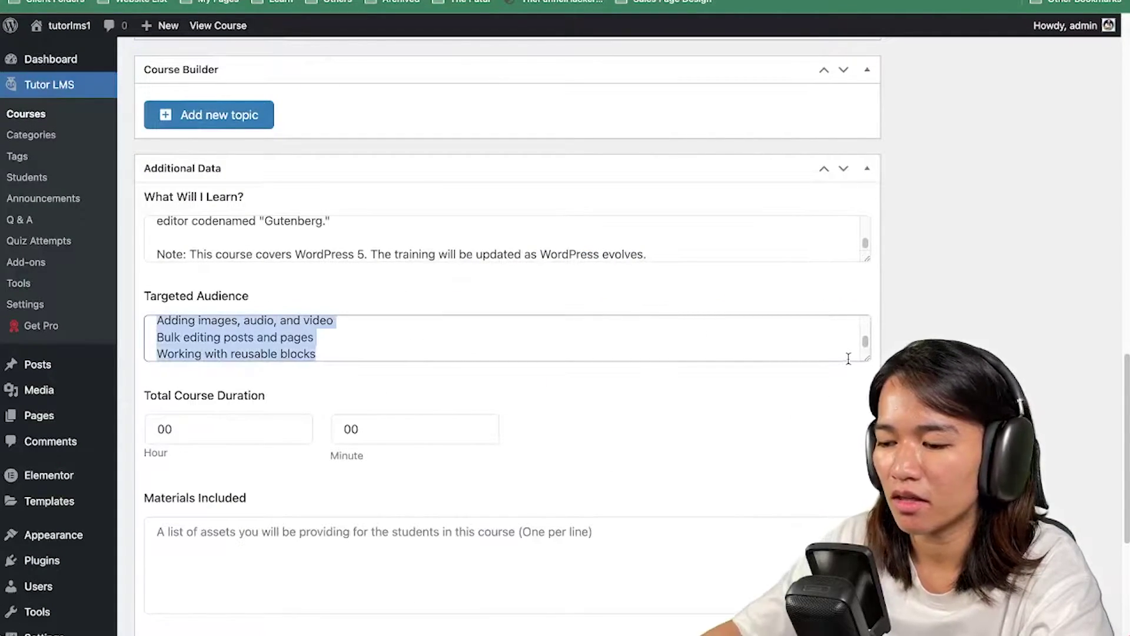
key(BackSpace)
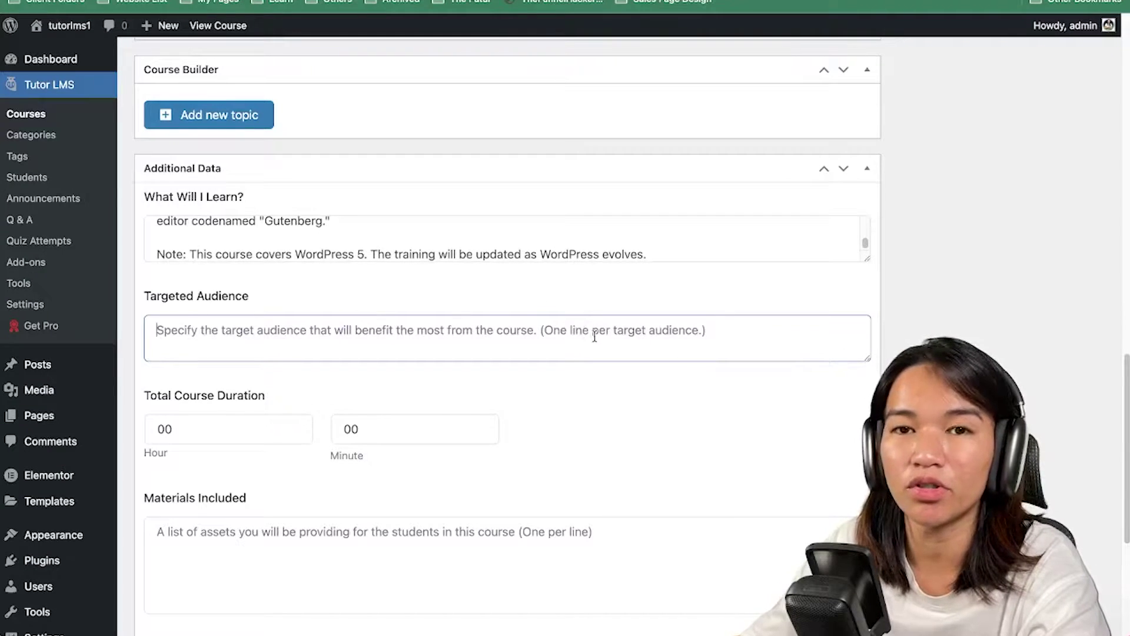
key(ctrl+v)
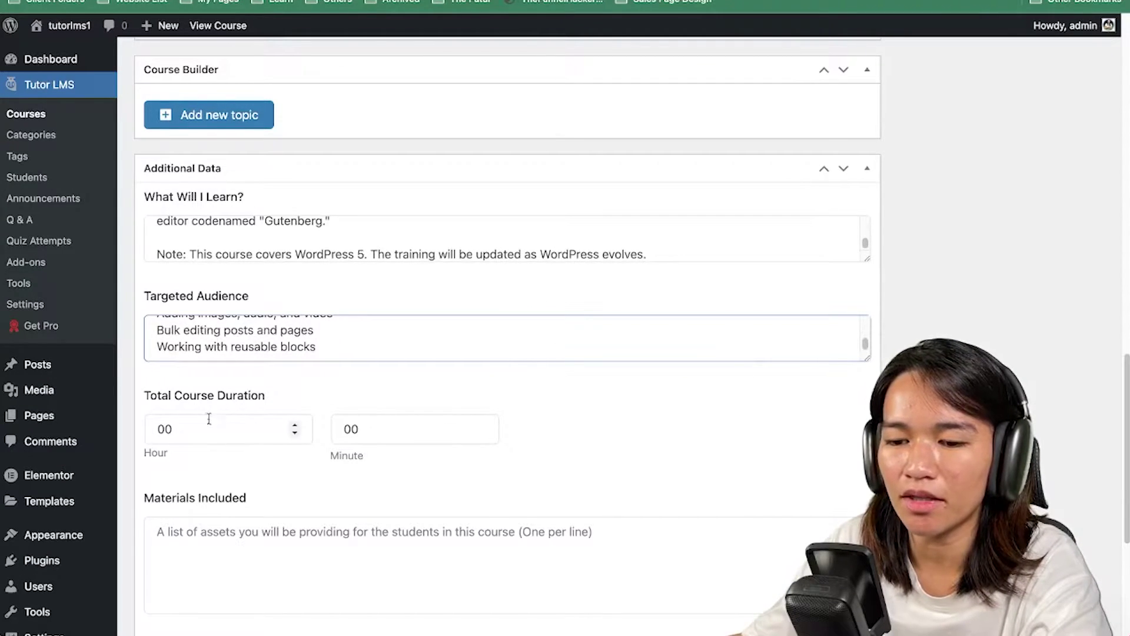
Step: Check the course details on LinkedIn Learning and set the Tutor LMS course's total duration to 5 hours 30 minutes
key(ctrl+shift+Tab)
scroll(625, 333, up, 5)
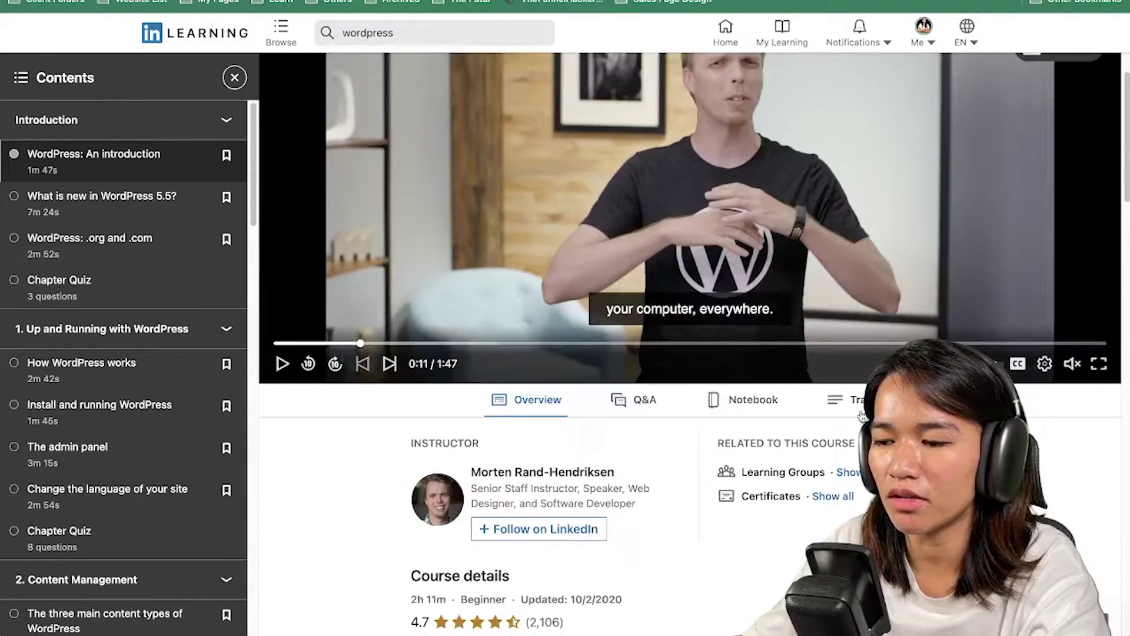
scroll(841, 450, down, 5)
scroll(841, 450, down, 2)
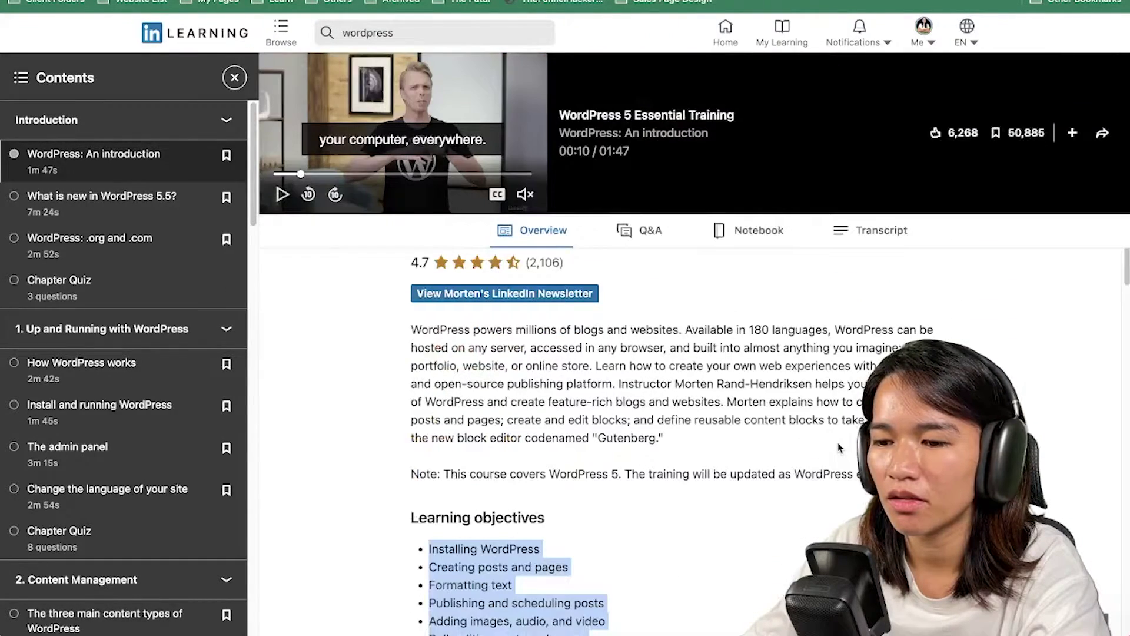
scroll(841, 450, up, 5)
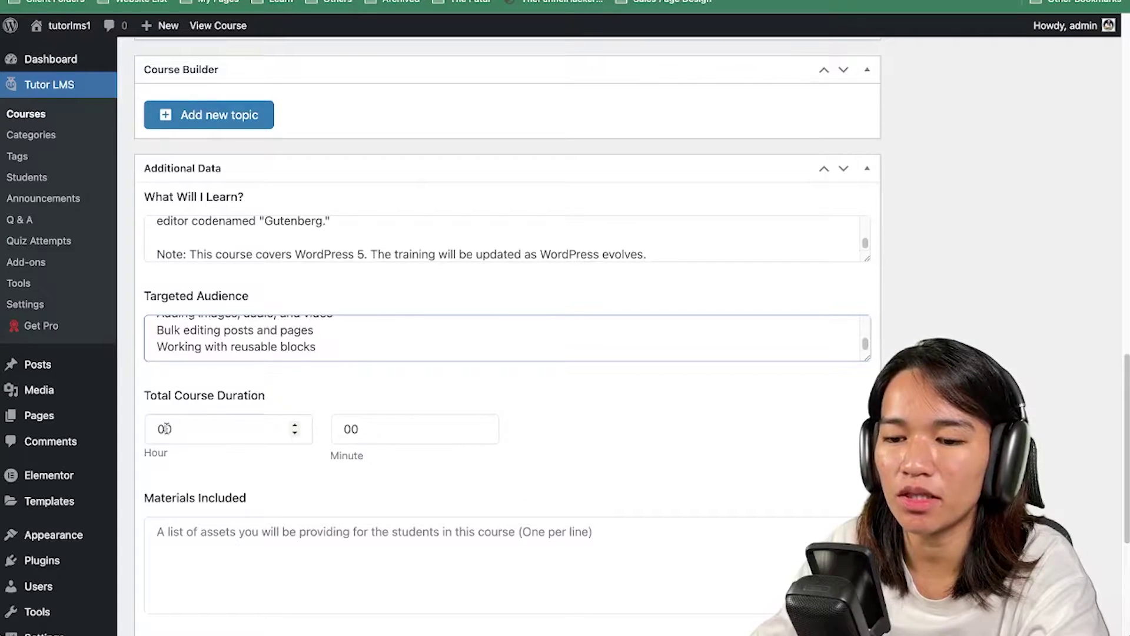
click(166, 429)
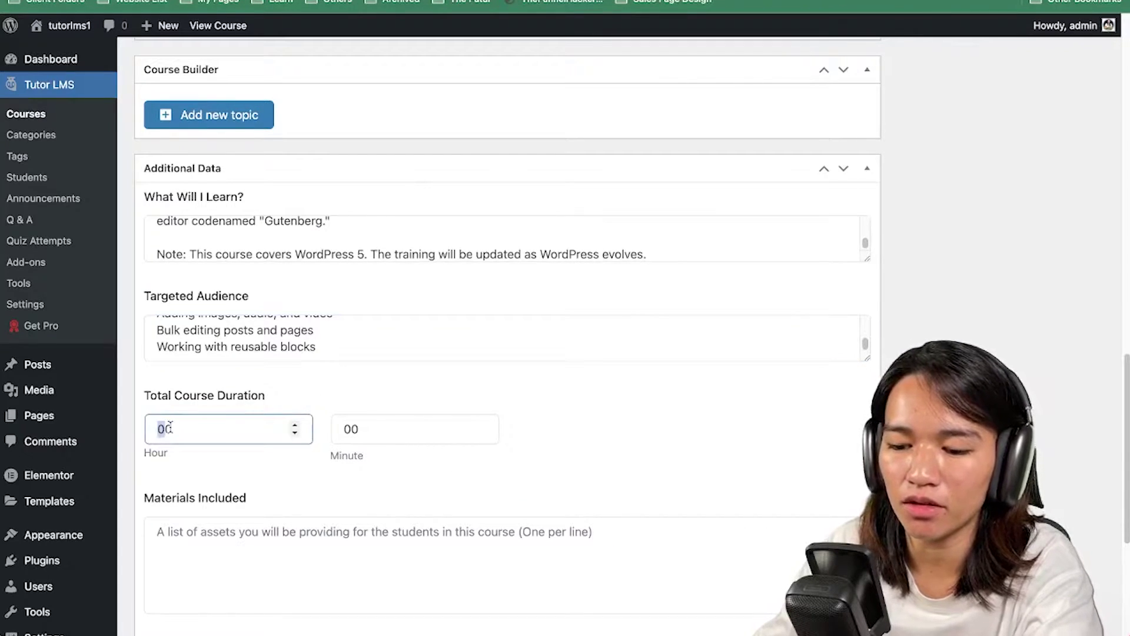
text(5)
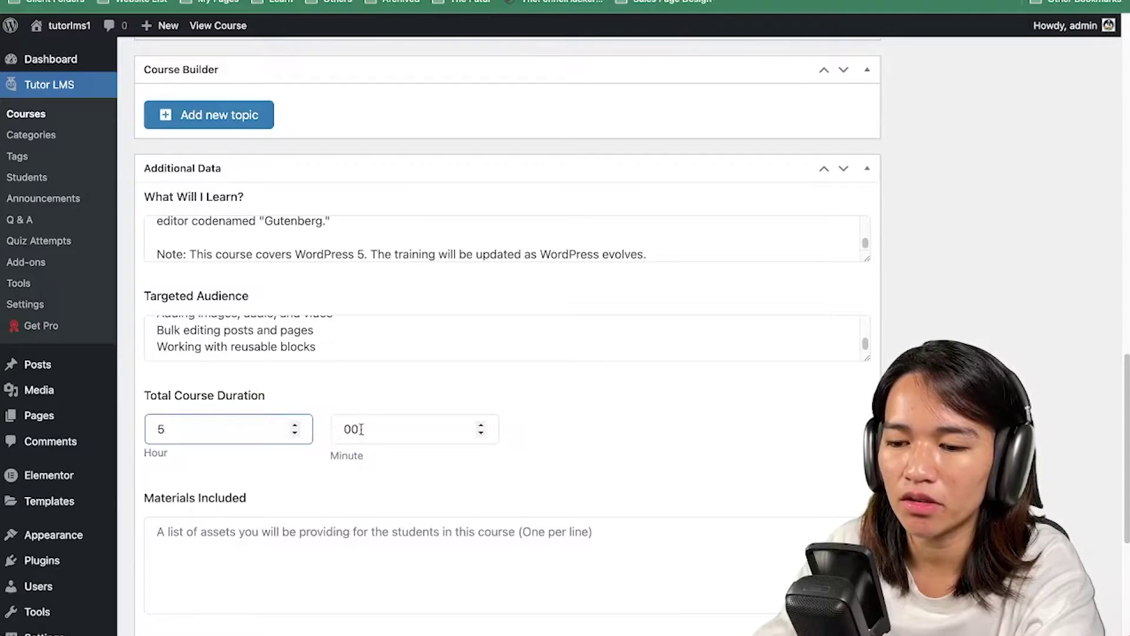
drag(351, 429, 341, 426)
text(3)
key(Tab)
Step: Check the LinkedIn Learning course's Notebook section and enter "Download Item No.1" under Materials Included in the Tutor LMS course
scroll(538, 378, down, 5)
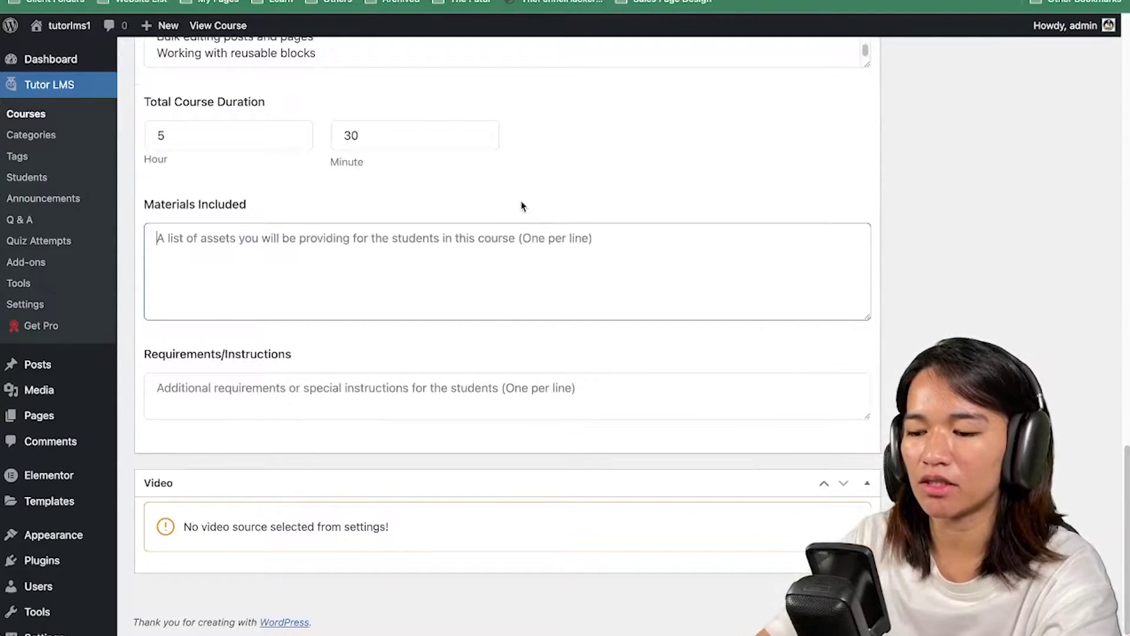
text(Download)
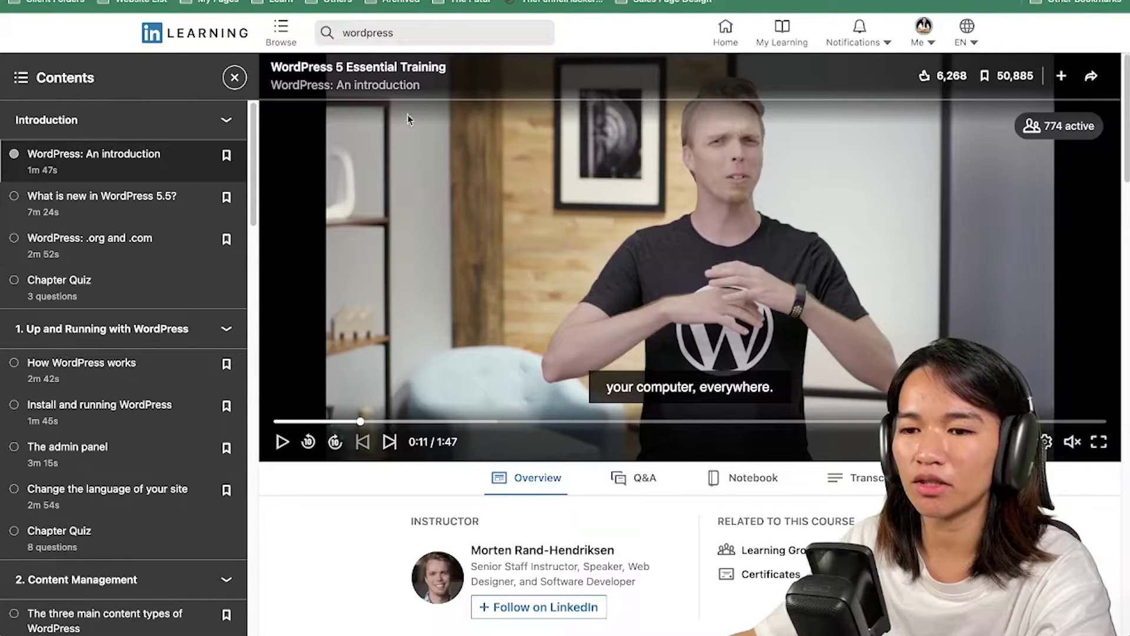
scroll(863, 375, down, 3)
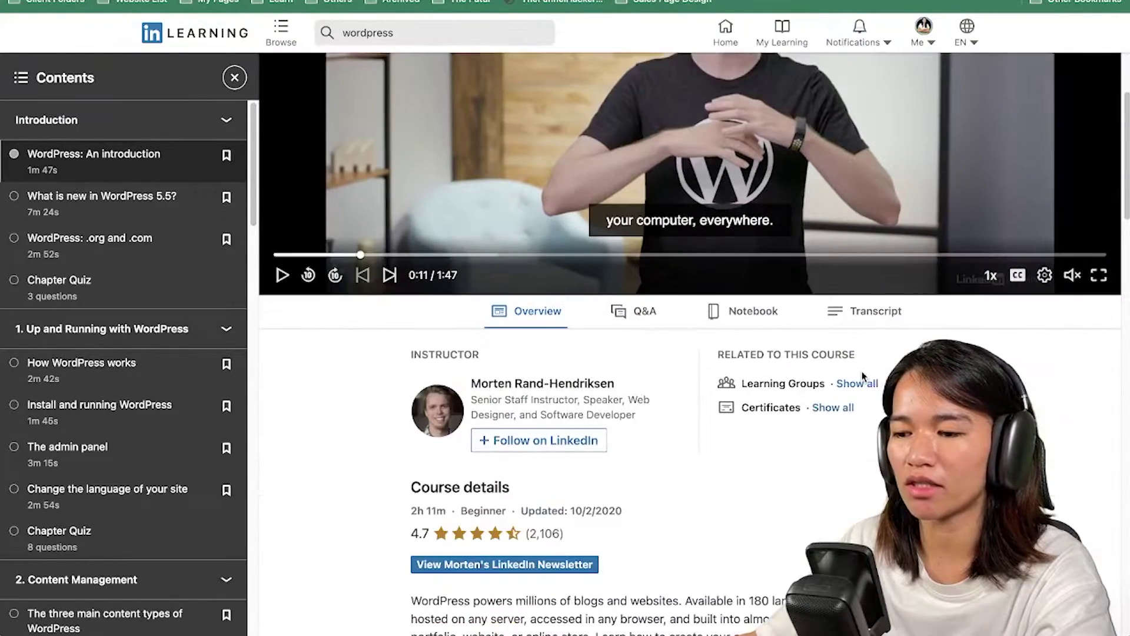
click(742, 318)
scroll(742, 321, down, 1)
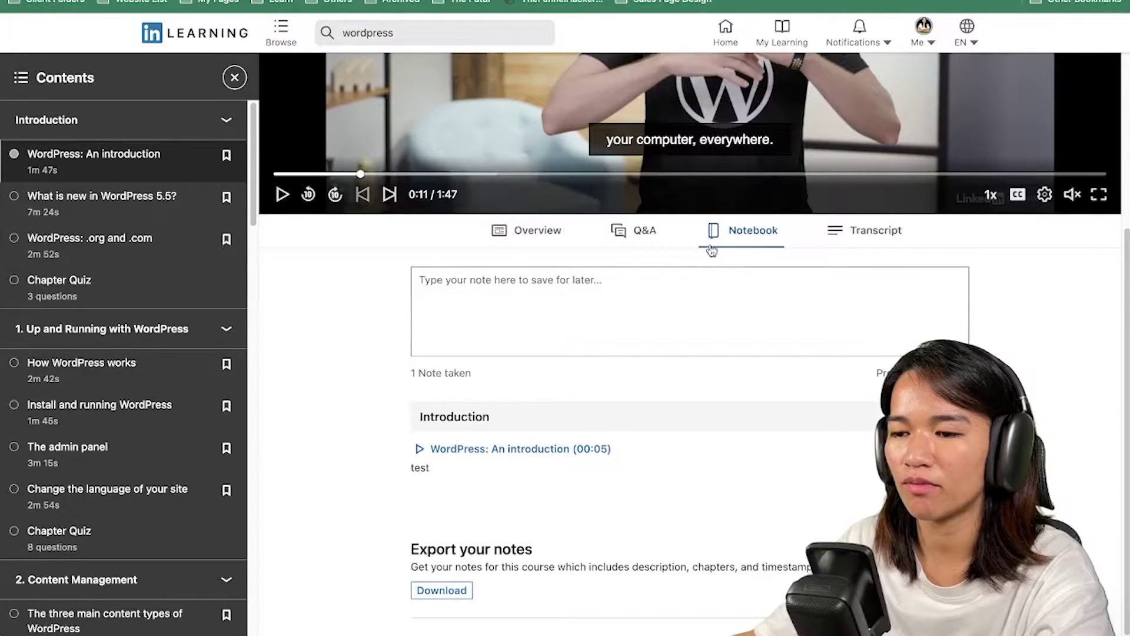
click(378, 1)
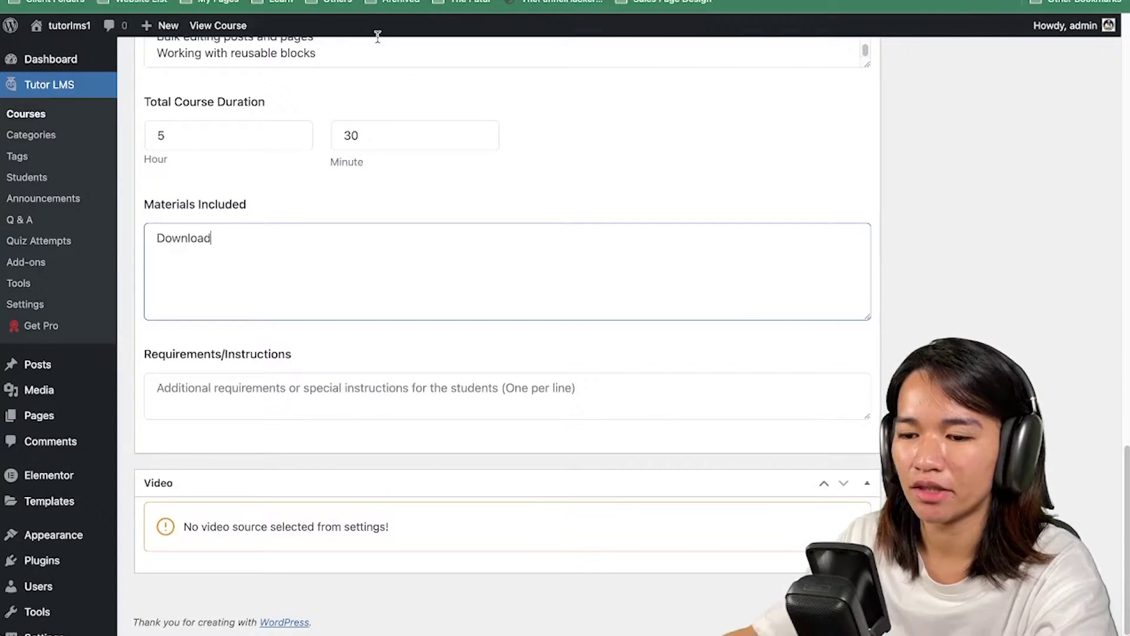
text(Item No.1)
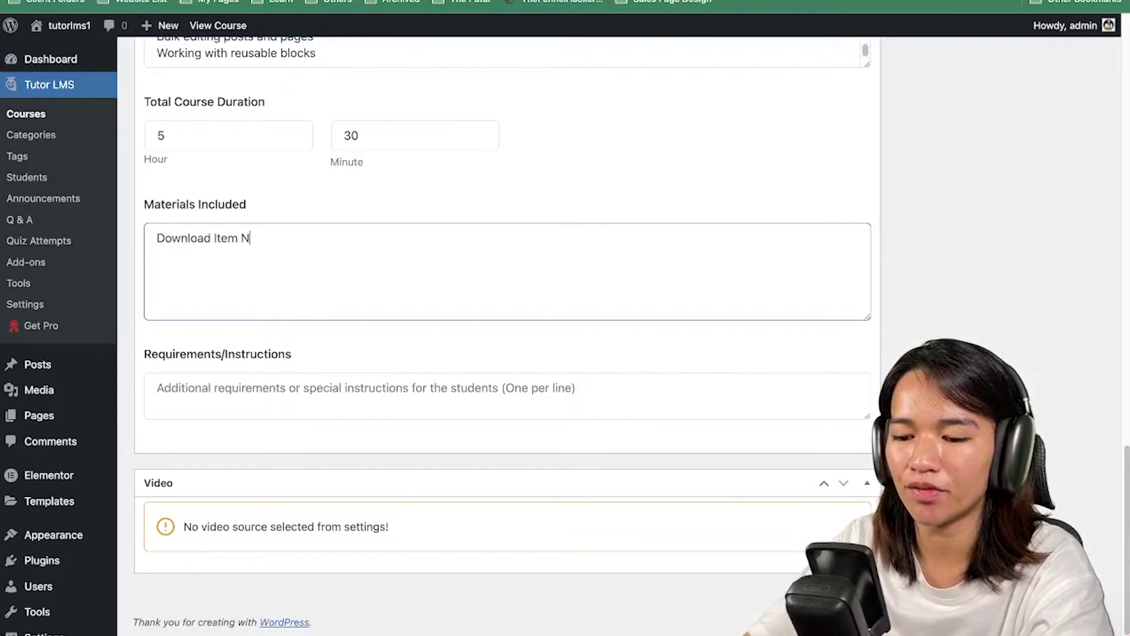
Step: Duplicate the Materials Included entry on separate lines as "Download Item No.2" and "Download Item No.3"
key(ctrl+a)
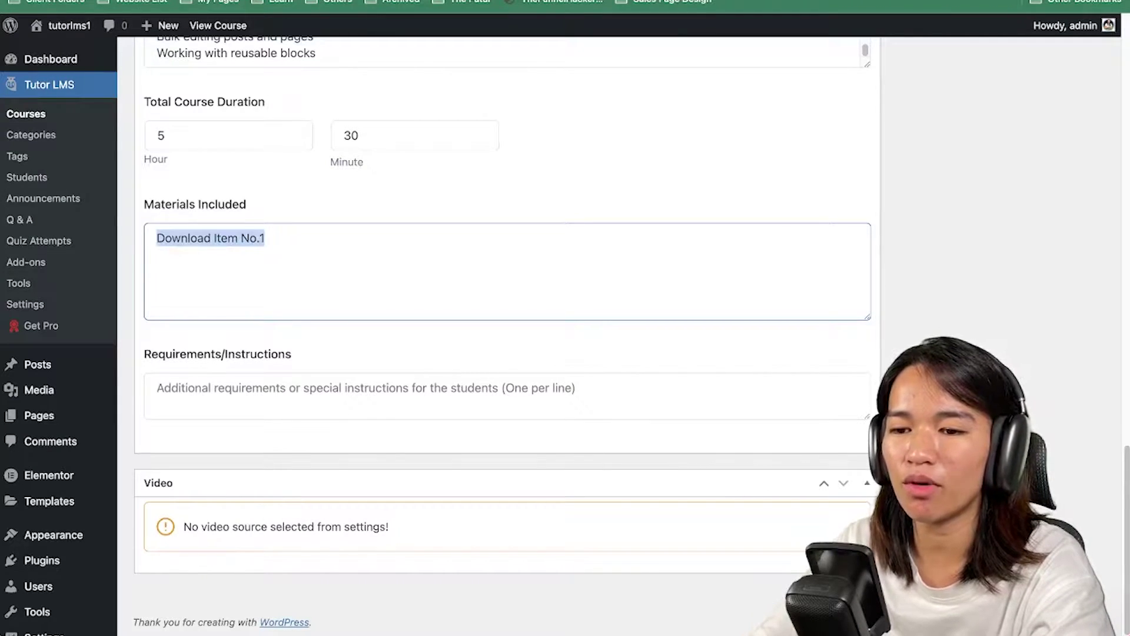
key(Right)
key(Return)
key(ctrl+v)
text(2)
key(Return)
key(ctrl+v)
text(3<>)
Step: Wrap the third material in an HTML link so the line reads <a href="#">Download Item No.3</a>
key(Left)
text(/a)
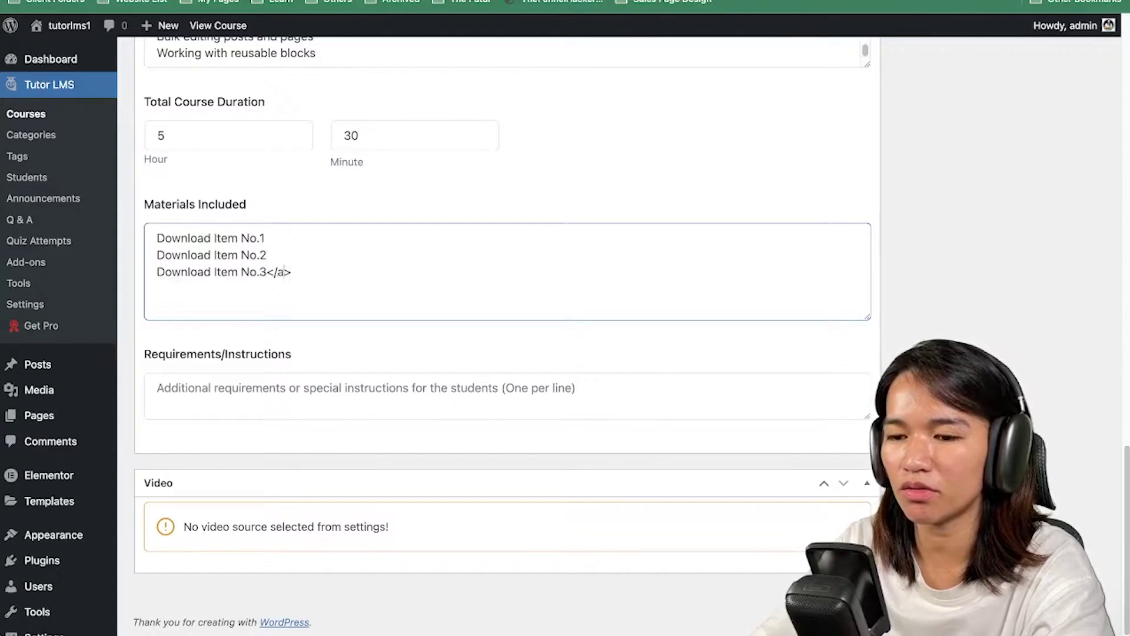
click(154, 272)
text(<>)
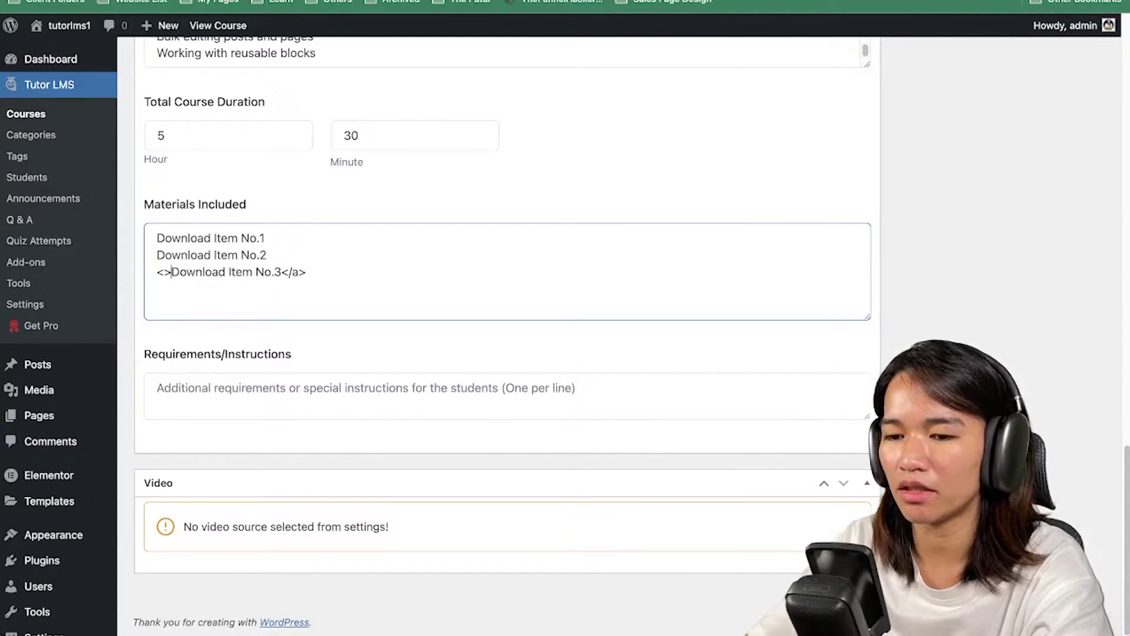
text(a href)
text(="")
text(#)
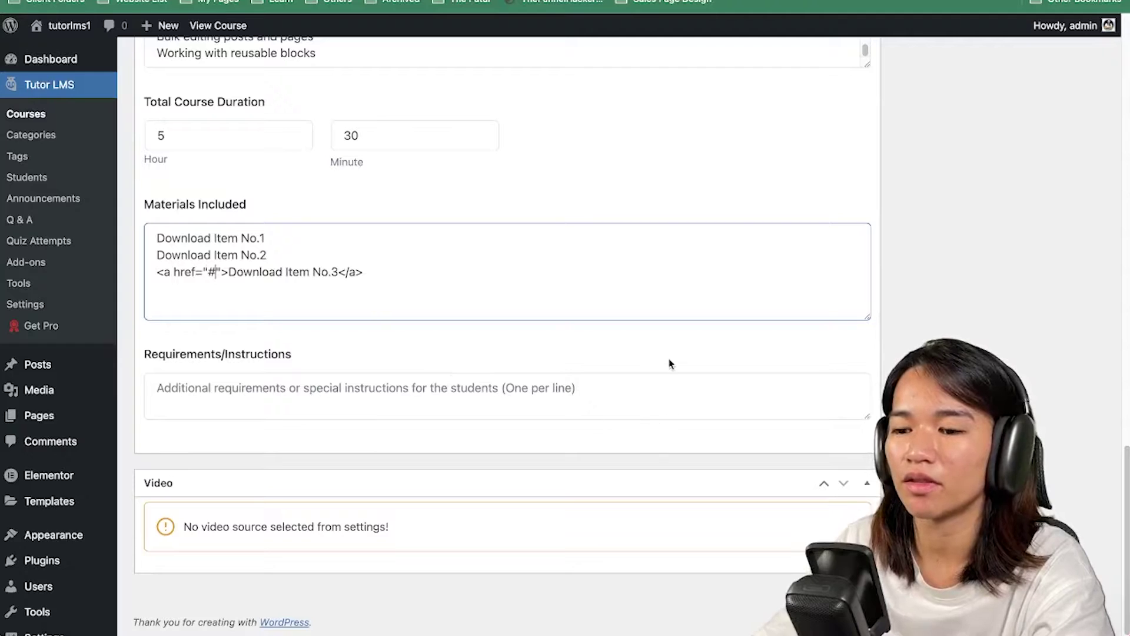
Step: Look through the LinkedIn Learning overview for requirements and enter "Requirements goes here" in the Tutor LMS course's Requirements/Instructions field
click(379, 376)
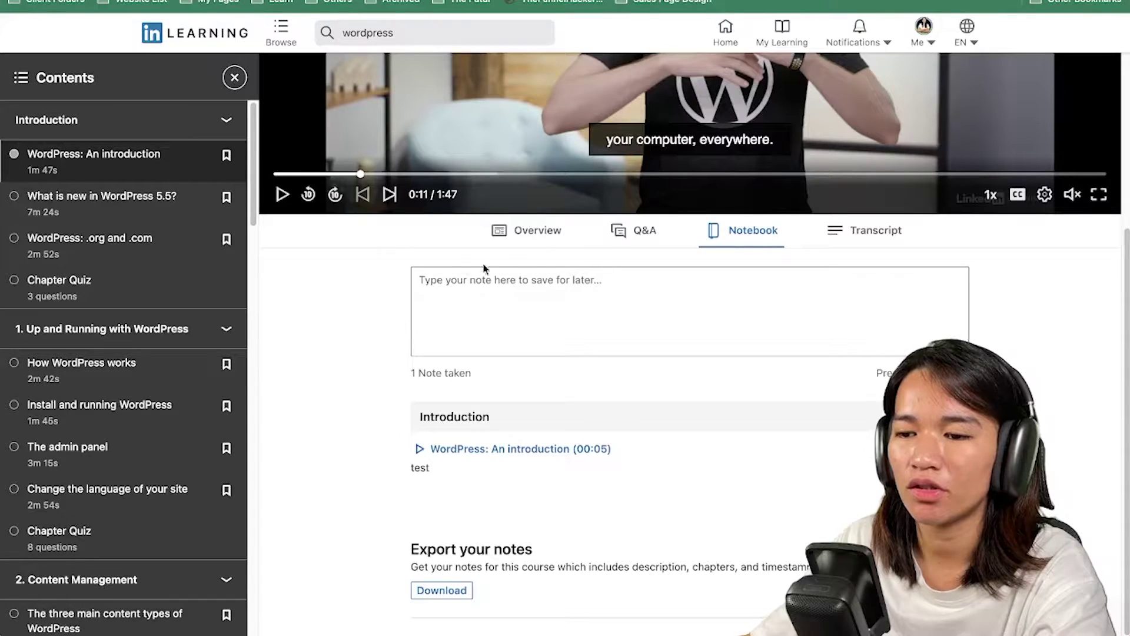
click(533, 230)
scroll(410, 392, down, 10)
scroll(410, 392, down, 7)
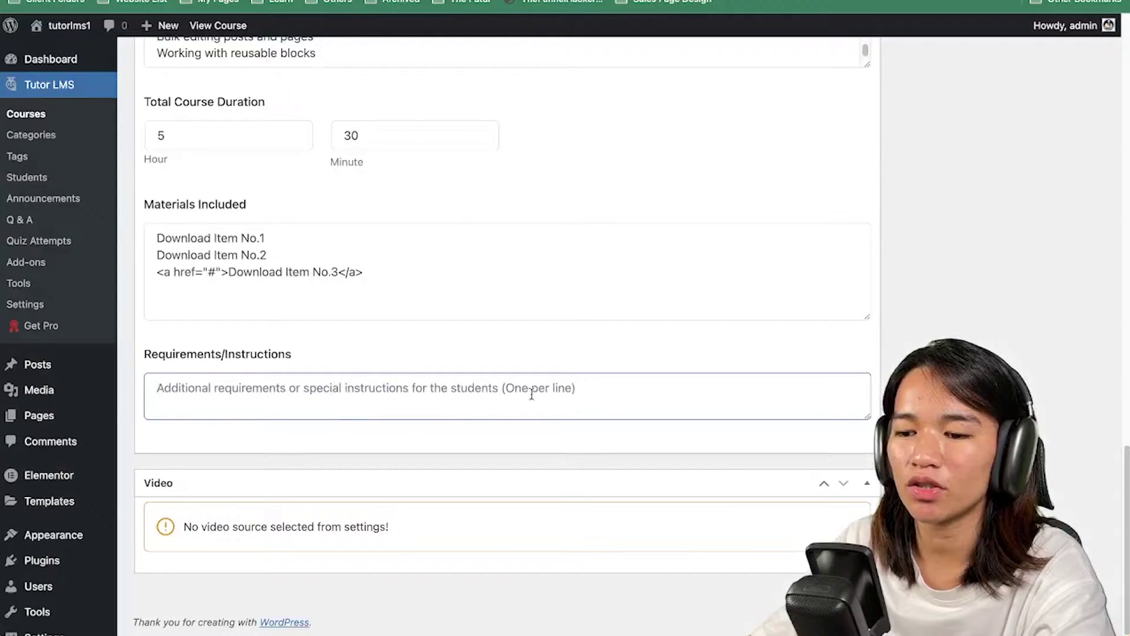
text(Requirements)
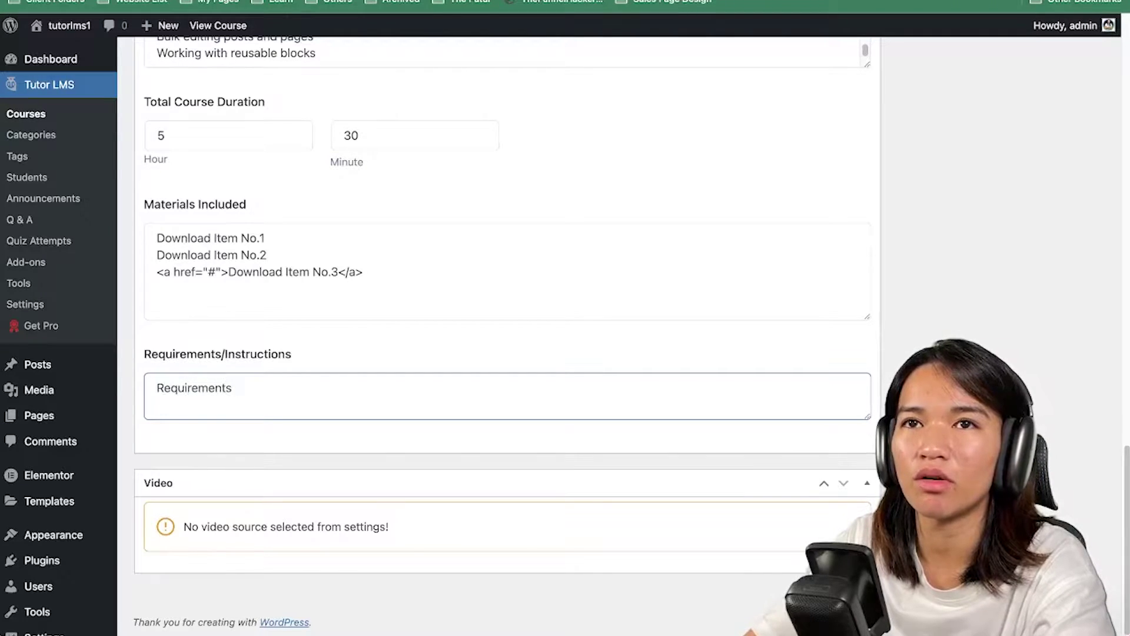
text( goes he)
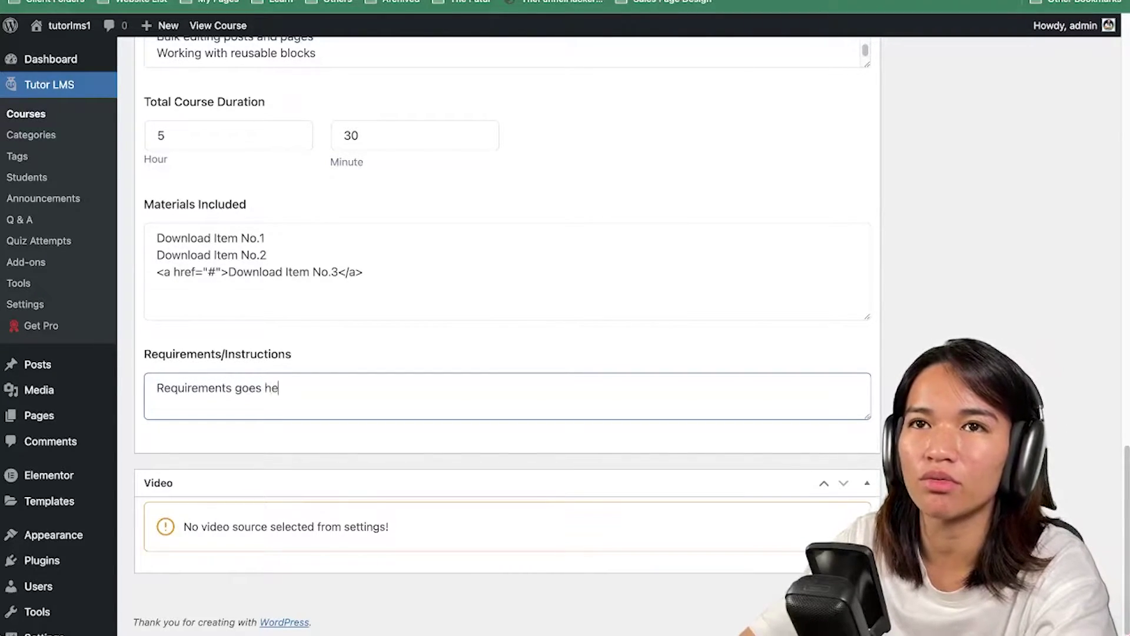
text(re)
Step: Update the published WordPress 5 Essential Training course and look over its settings
scroll(775, 386, up, 20)
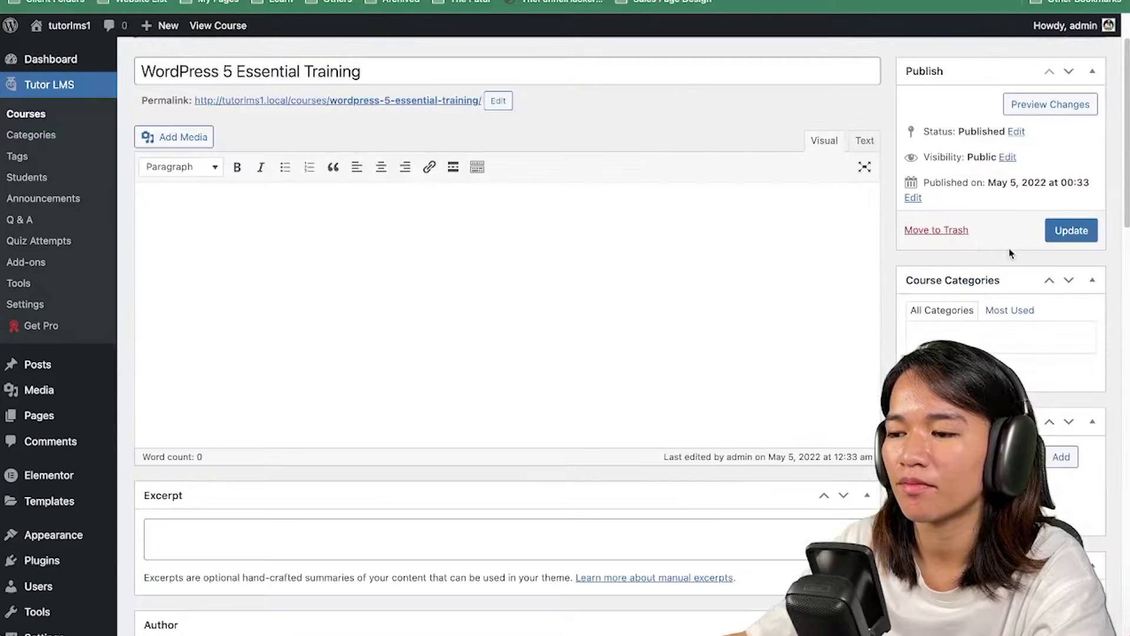
click(1065, 229)
scroll(596, 273, down, 6)
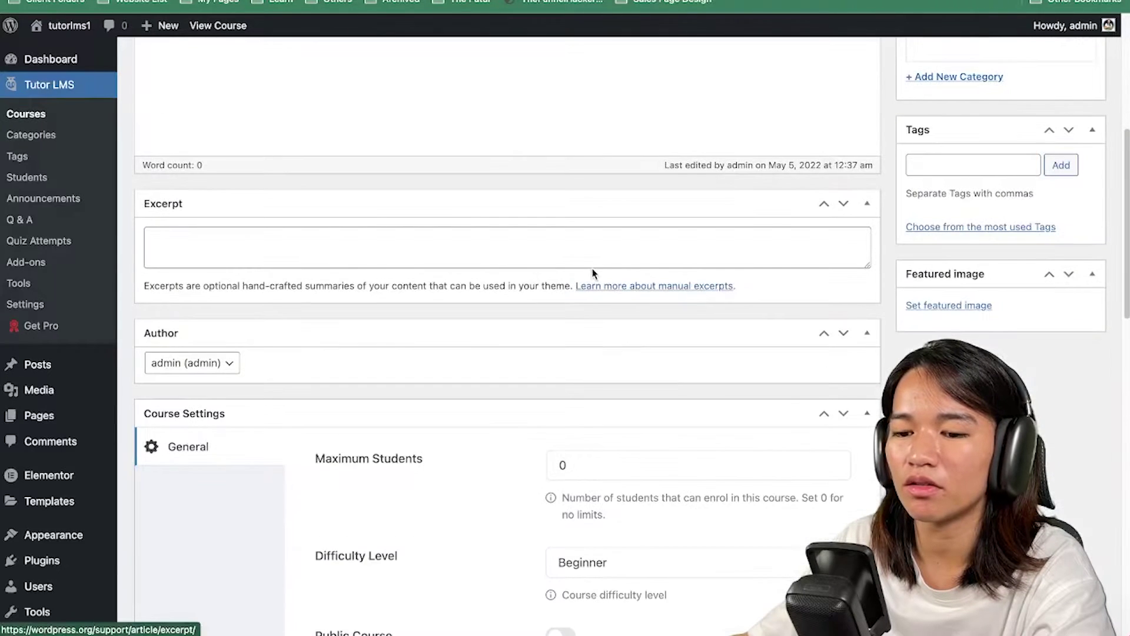
scroll(597, 274, down, 5)
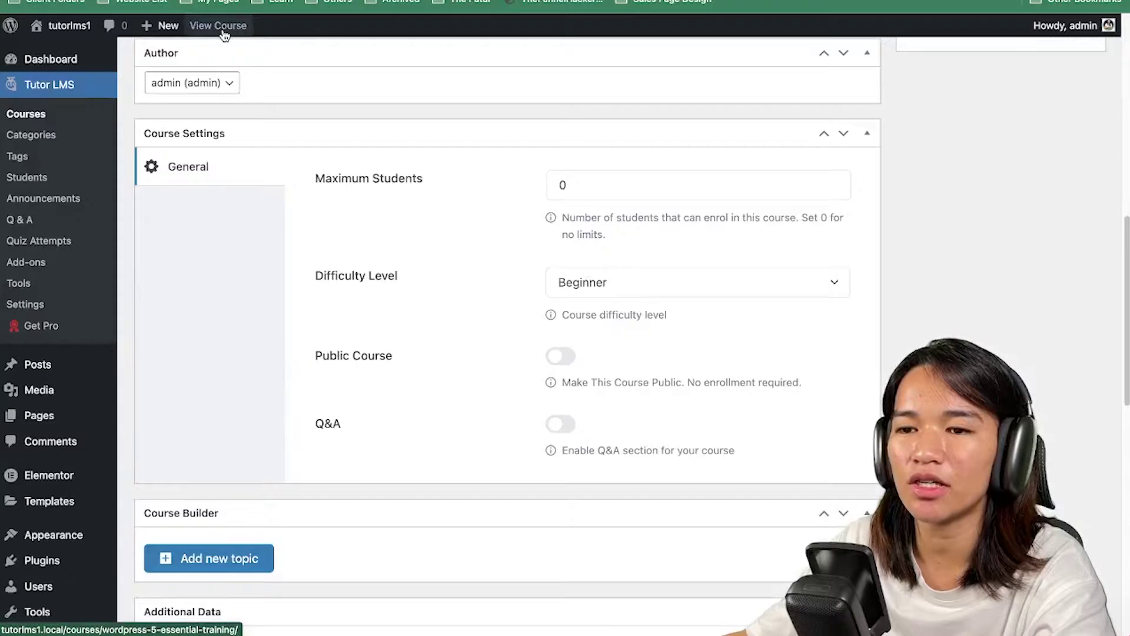
Step: Open the site's front end and go to the course listing at tutorlms1.local/courses
key(ctrl+Tab)
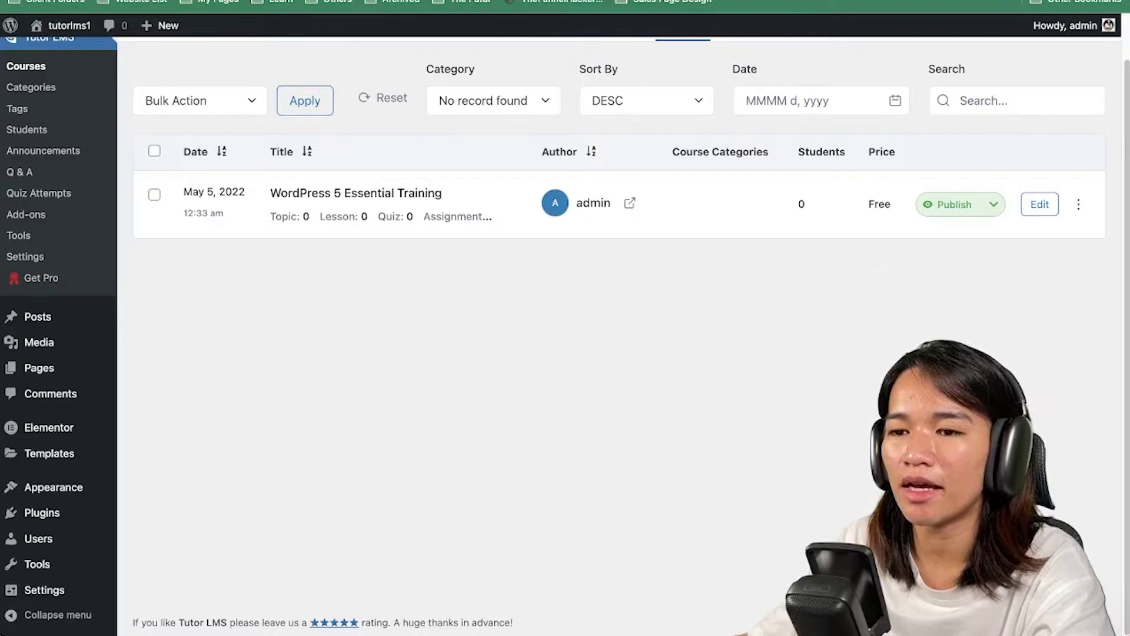
mouse_move(91, 21)
click(66, 53)
click(358, 21)
click(377, 19)
text(courses)
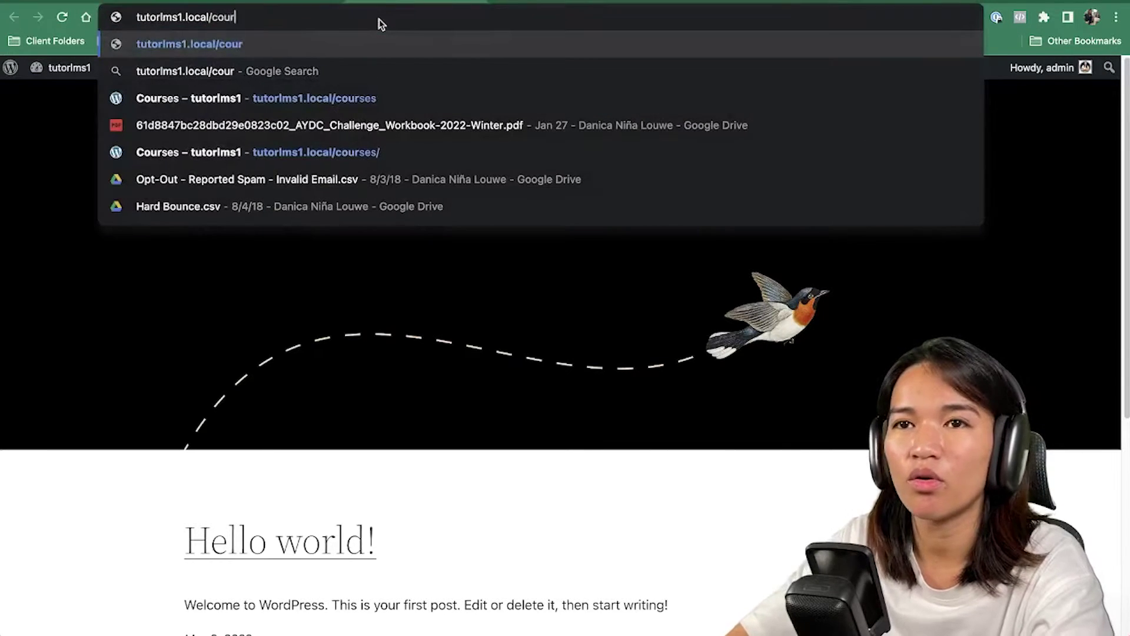
key(Return)
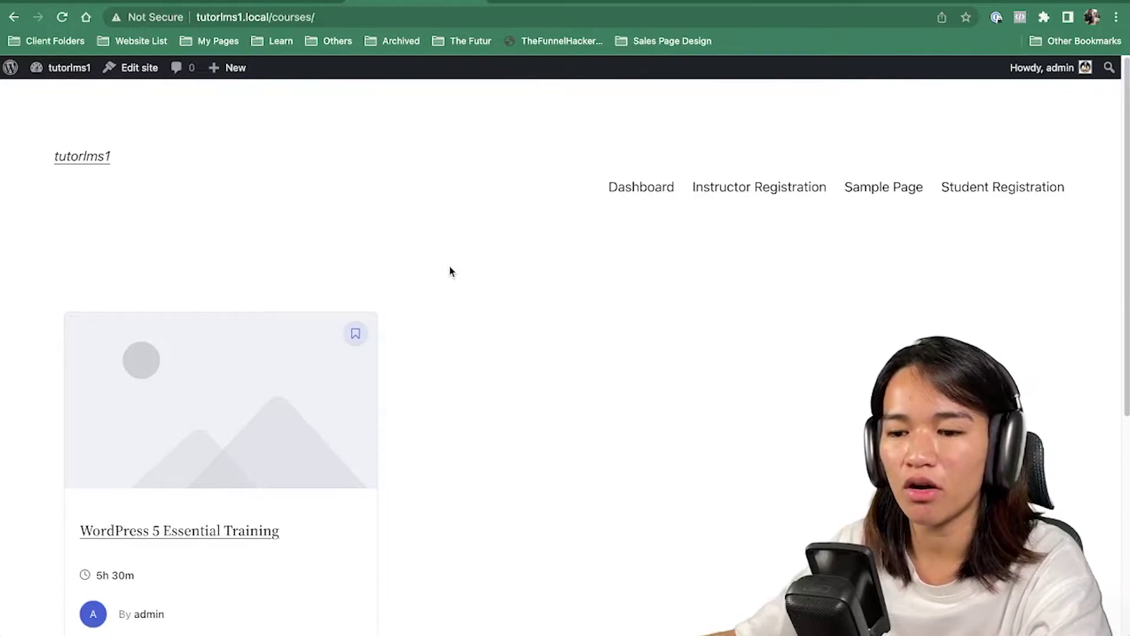
Step: Examine the WordPress 5 Essential Training card on the course listing, including its image, title, duration, author and enrolment option
scroll(450, 270, down, 3)
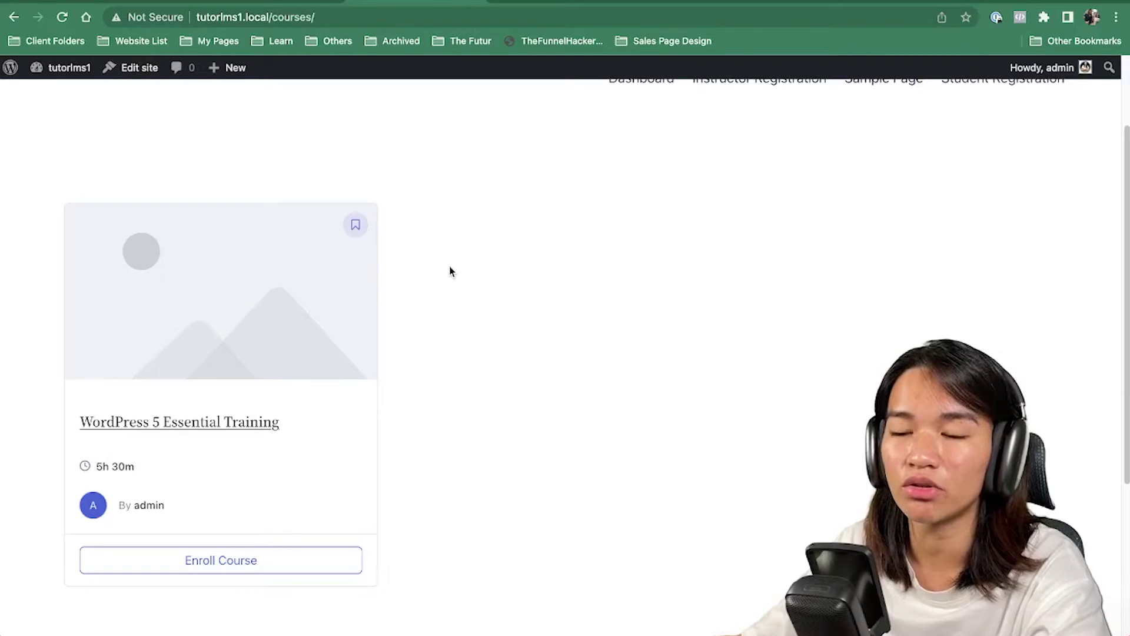
scroll(450, 270, up, 3)
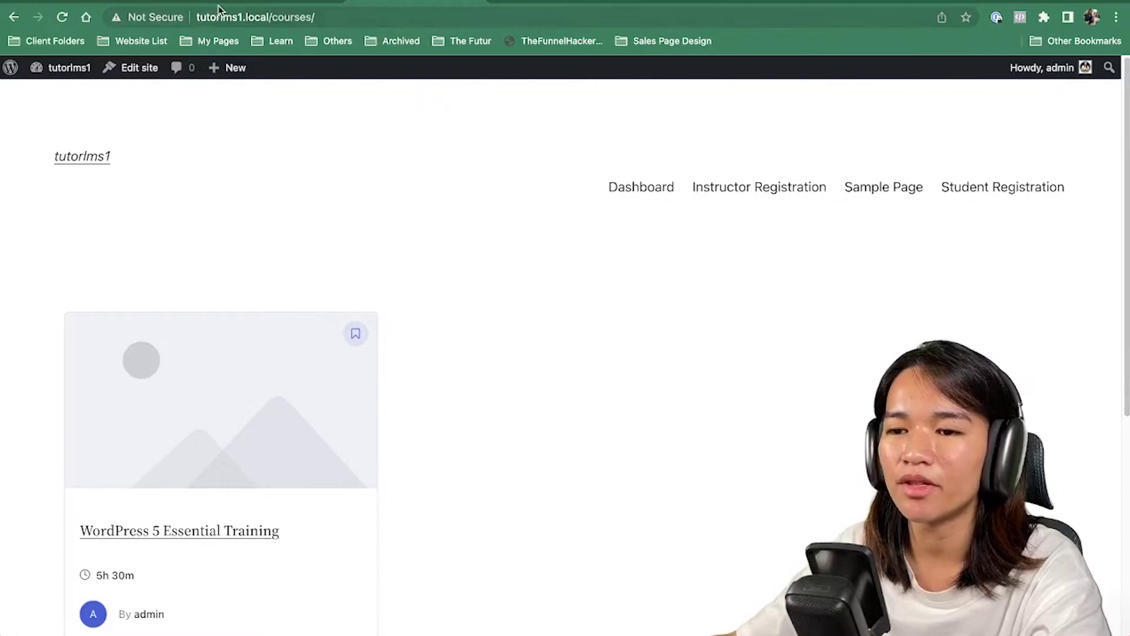
scroll(667, 167, down, 1)
scroll(667, 168, down, 2)
scroll(667, 167, up, 3)
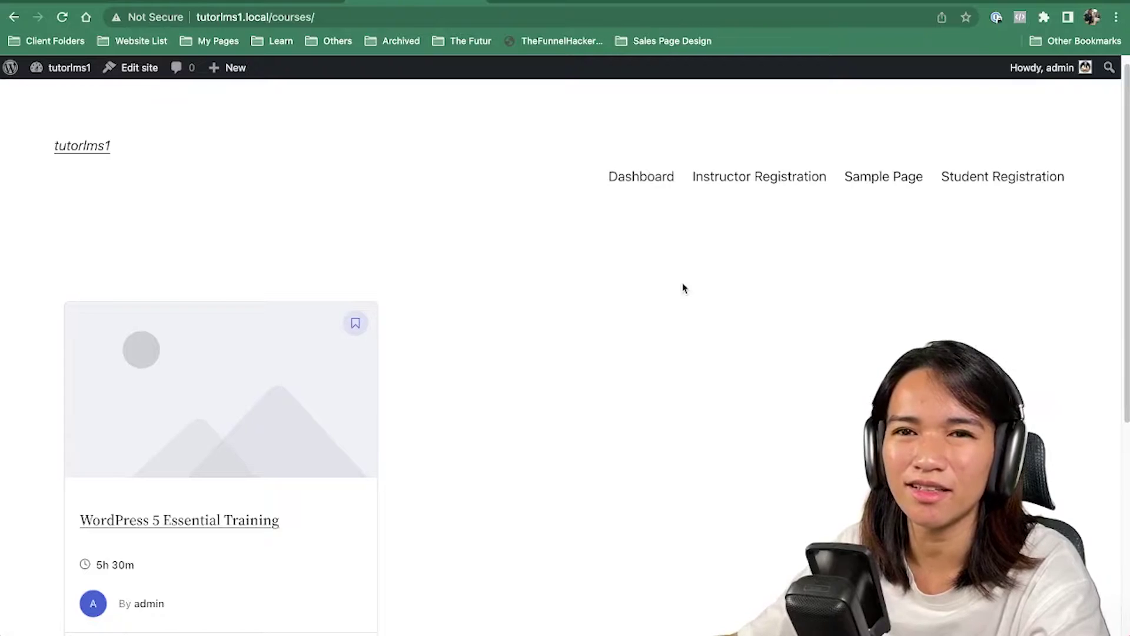
scroll(683, 287, down, 4)
scroll(684, 288, up, 1)
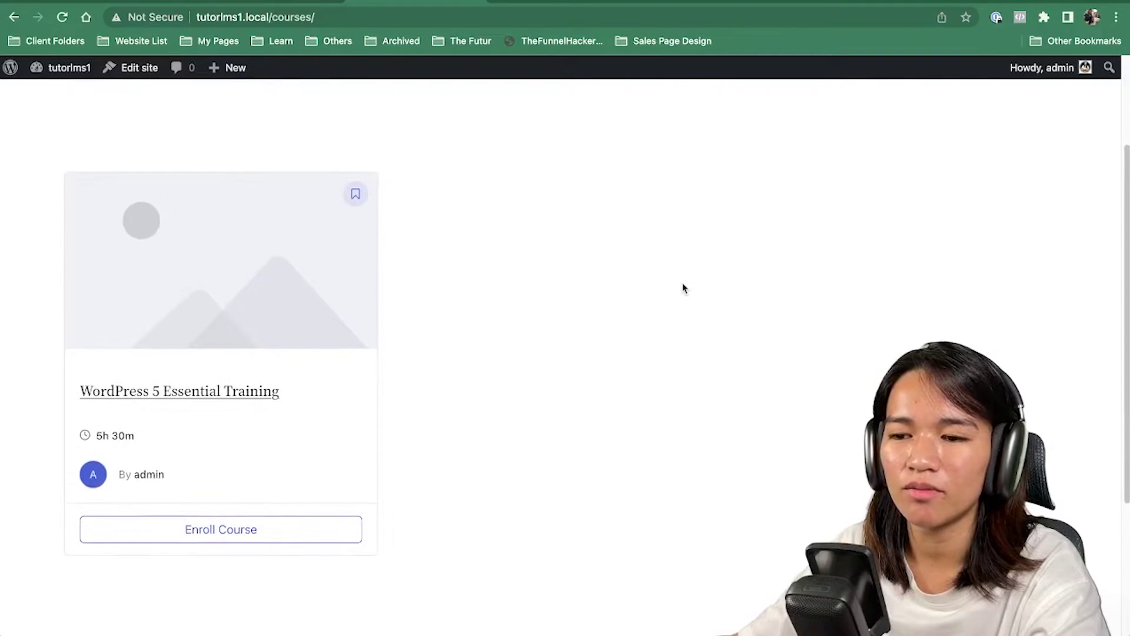
scroll(683, 288, down, 1)
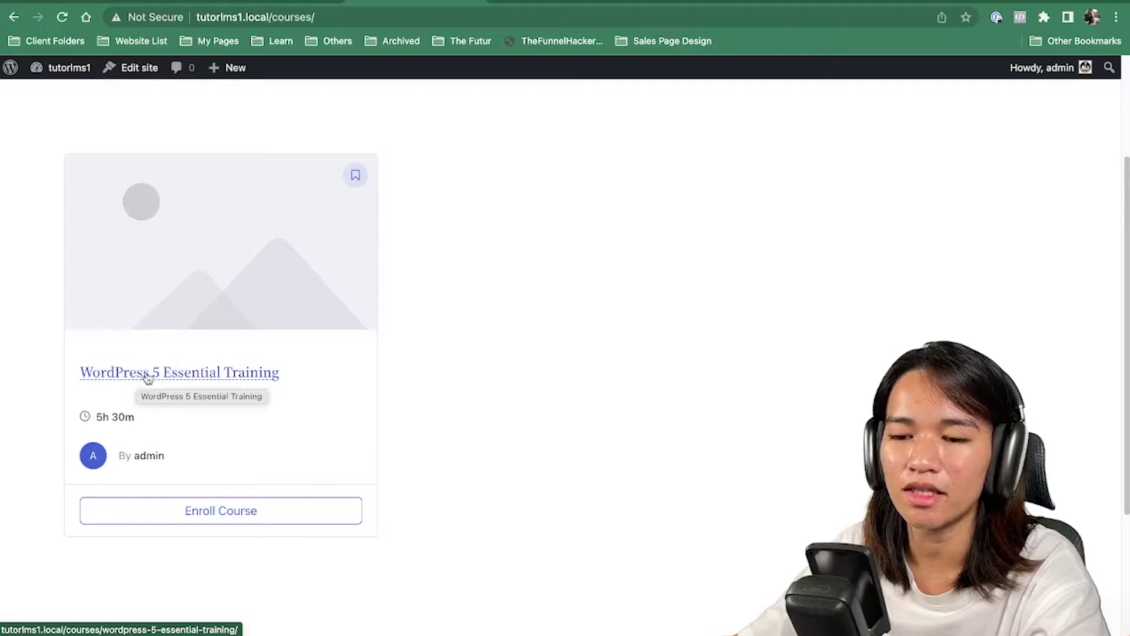
drag(93, 424, 161, 419)
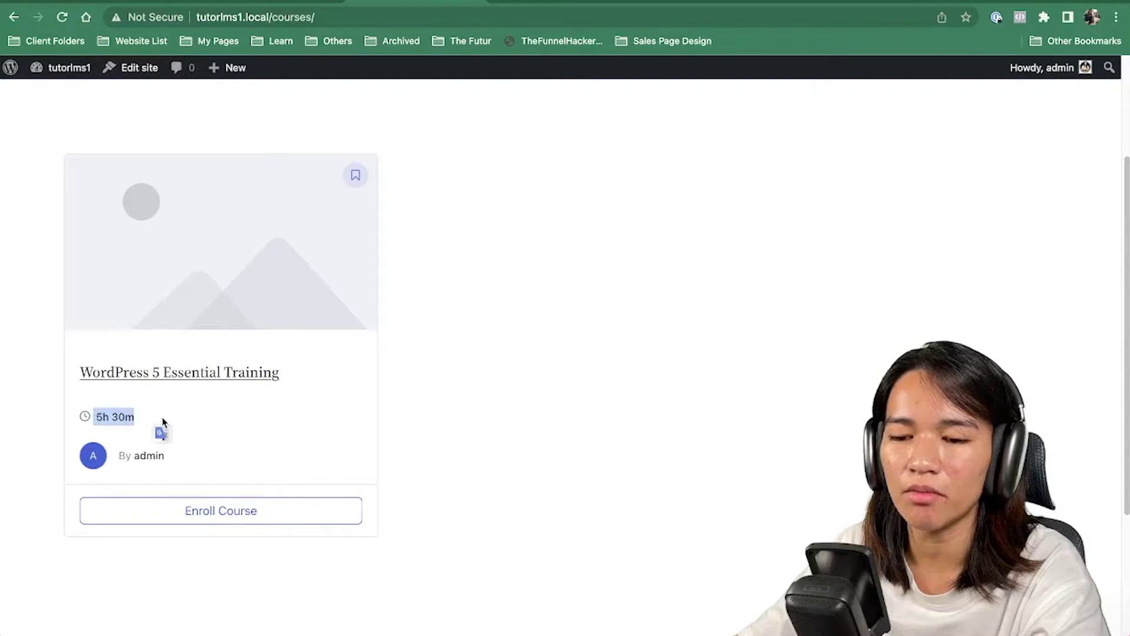
click(447, 322)
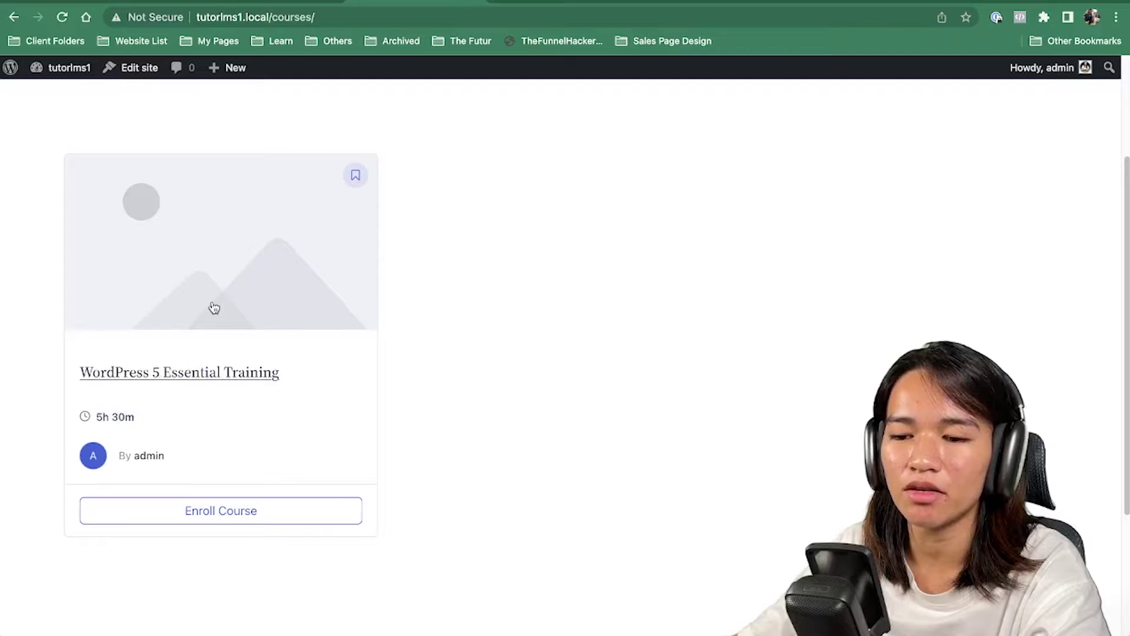
Step: Check the available Author choices in the course editor and return to the front-end course listing
click(265, 1)
scroll(854, 236, down, 5)
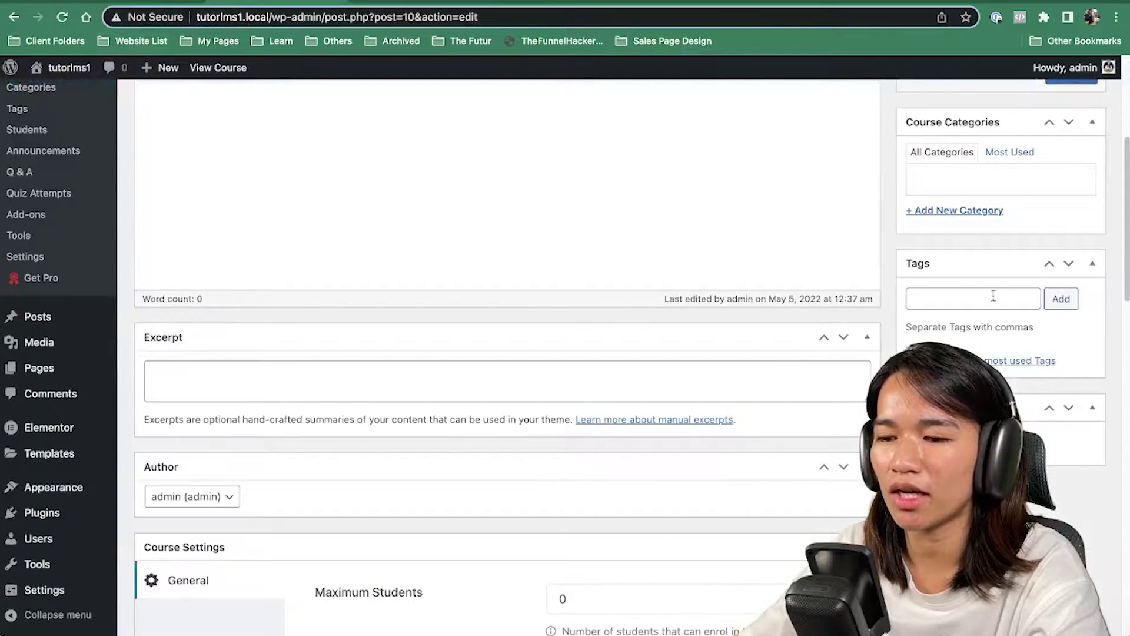
scroll(1015, 296, down, 3)
click(223, 377)
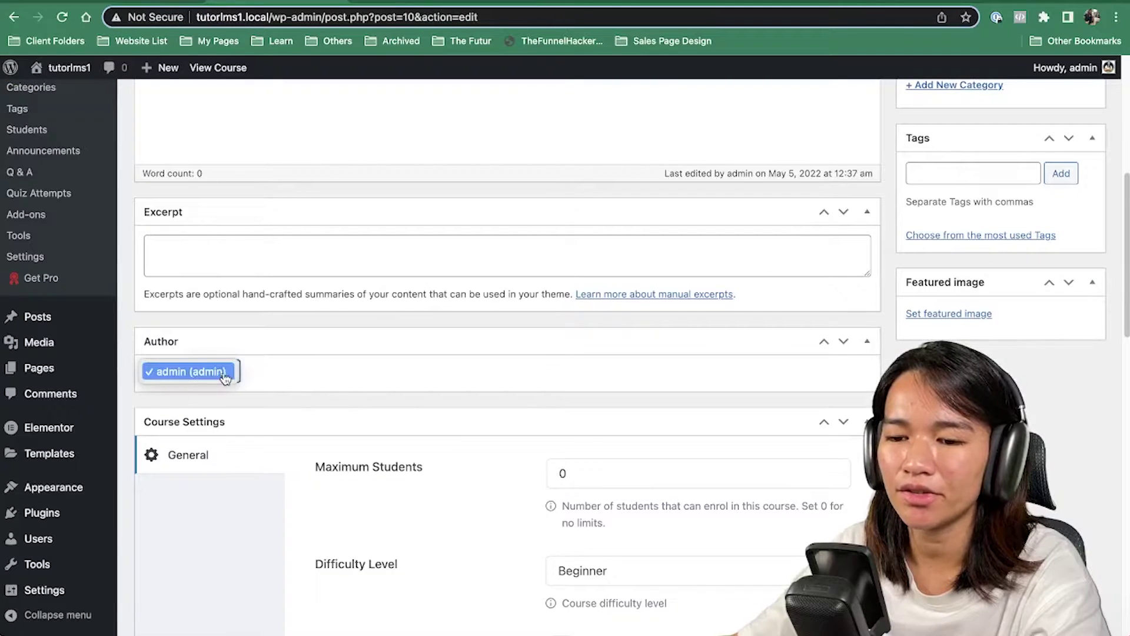
click(346, 377)
click(396, 3)
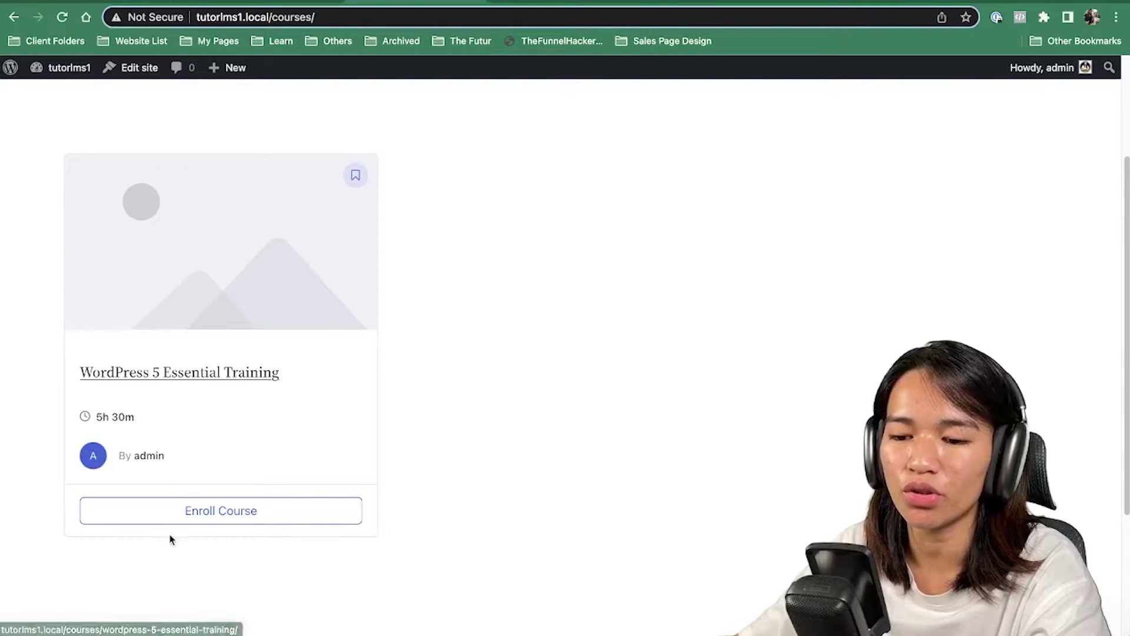
Step: Add the excerpt "Excerpts goes here" to the WordPress 5 Essential Training course, update it and reload the front-end course listing
click(259, 3)
click(334, 238)
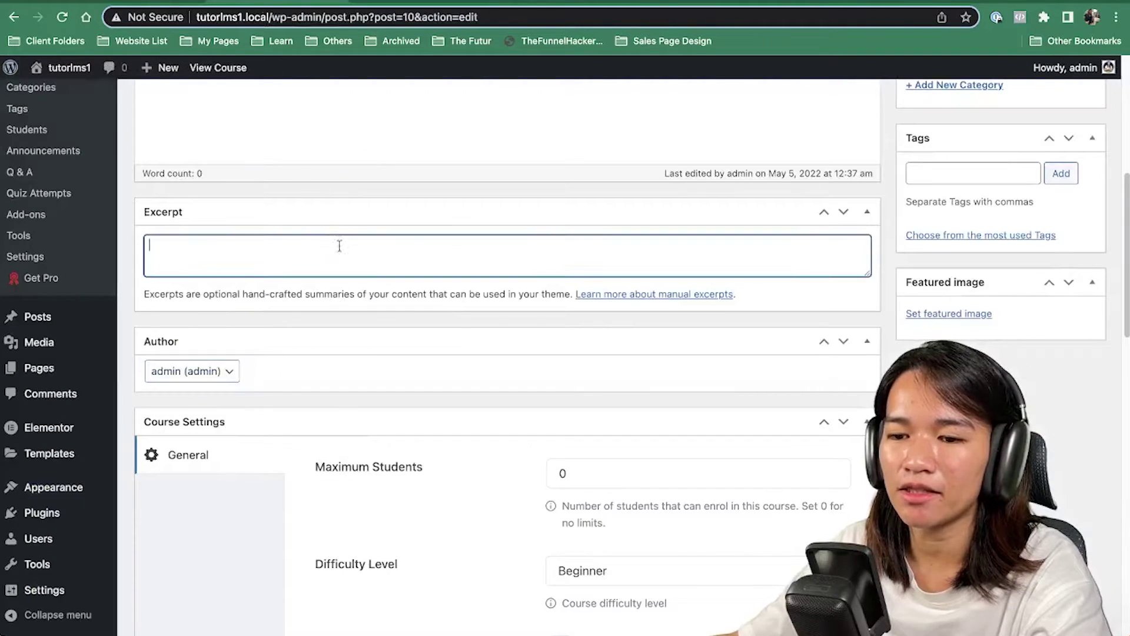
scroll(439, 234, up, 3)
click(439, 234)
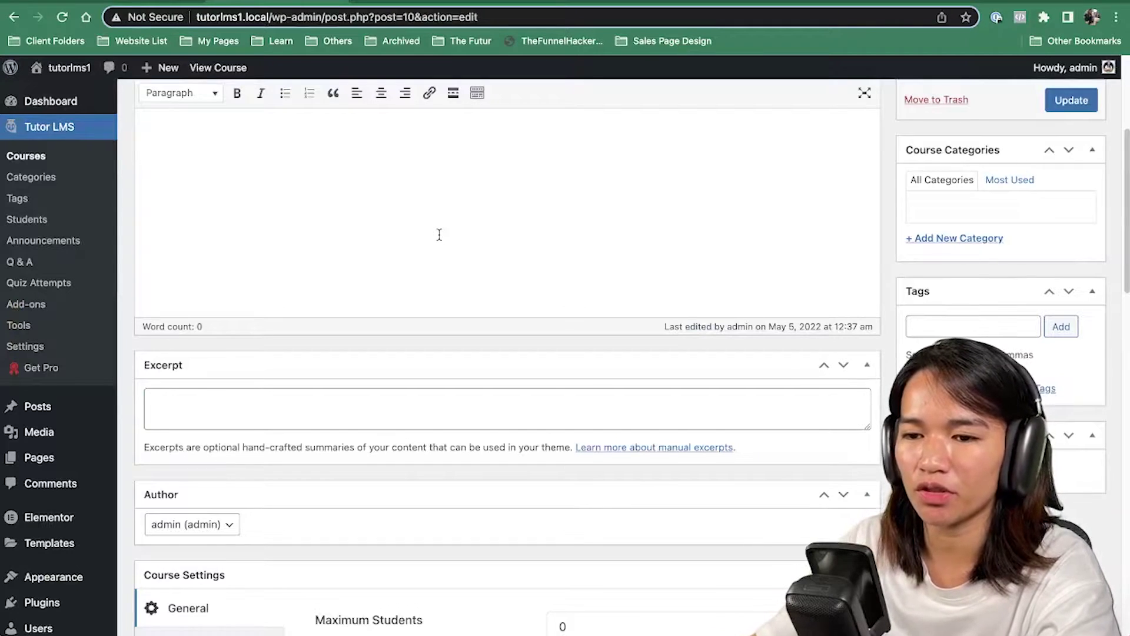
click(421, 401)
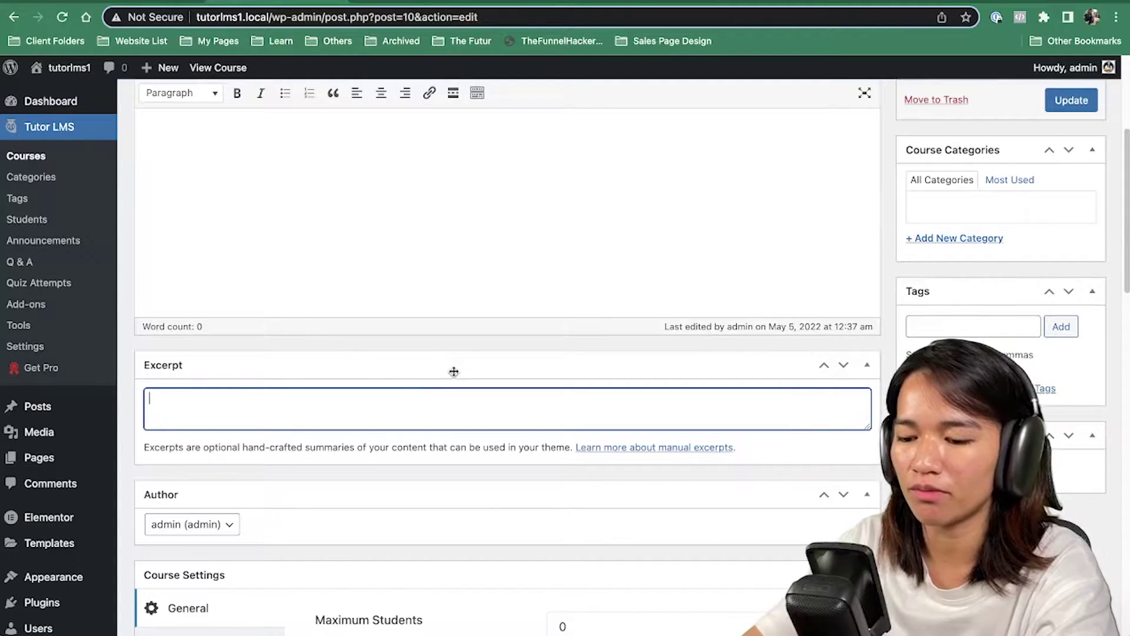
text(Excer)
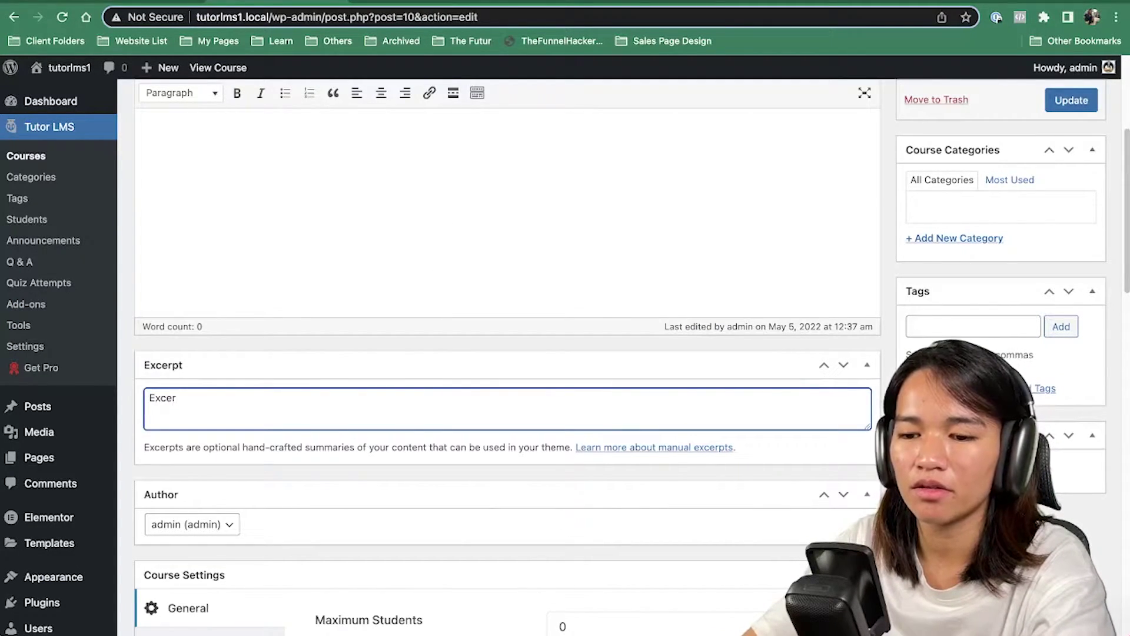
text(pts goes here)
click(1072, 100)
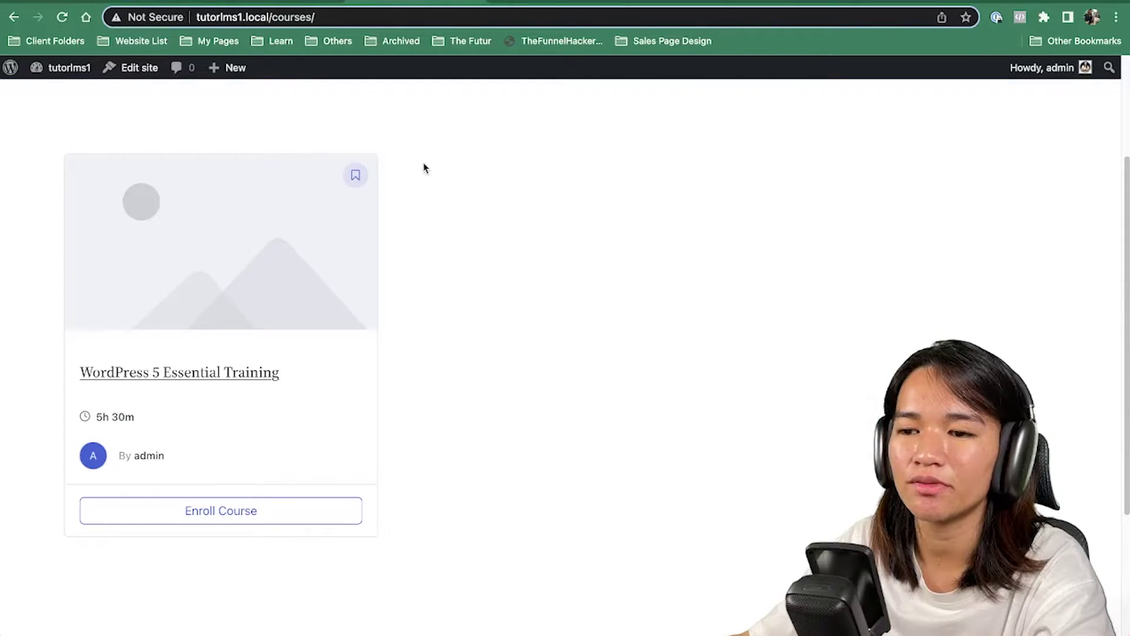
click(61, 17)
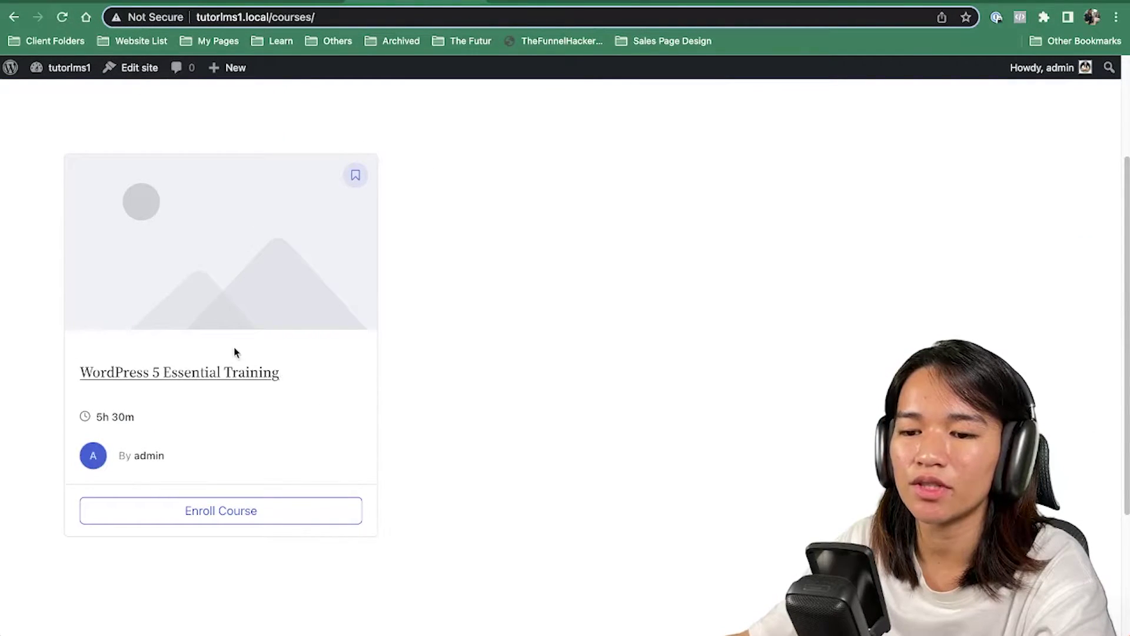
Step: Add the course description "short descriptions goes here", update the course and reload the front-end course listing
click(307, 1)
click(259, 408)
text(short descriptions)
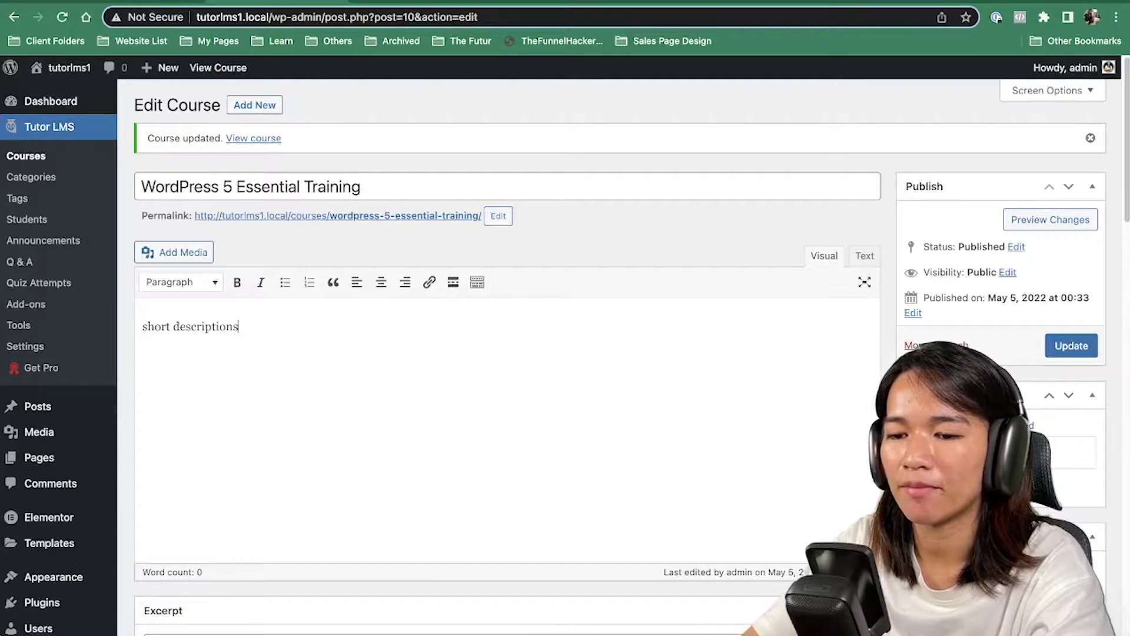
text(goes here)
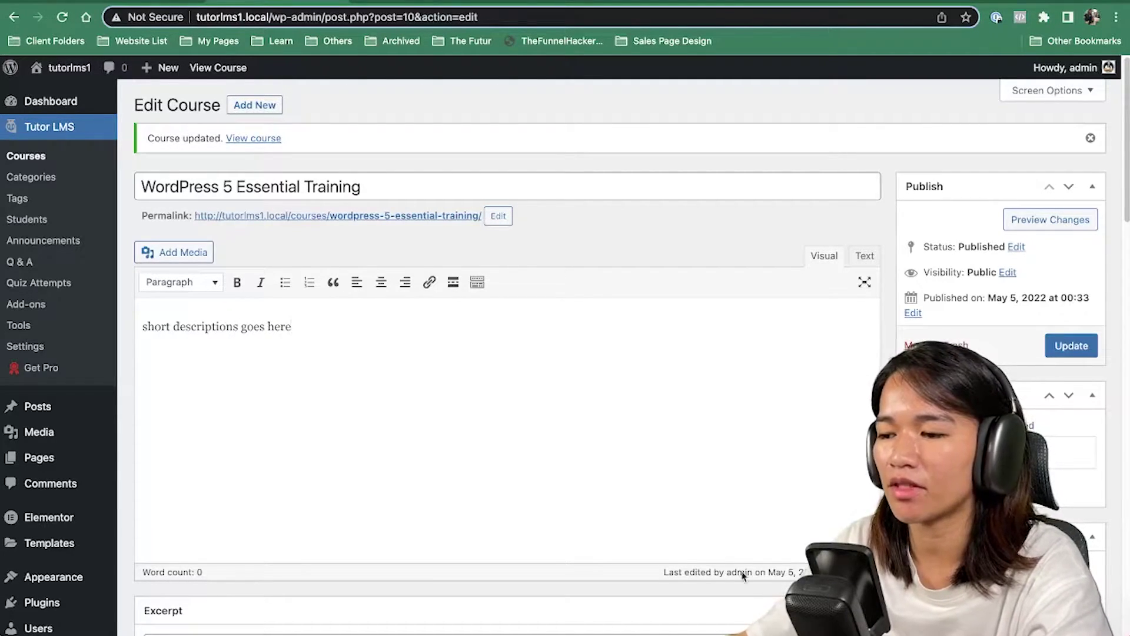
click(1071, 345)
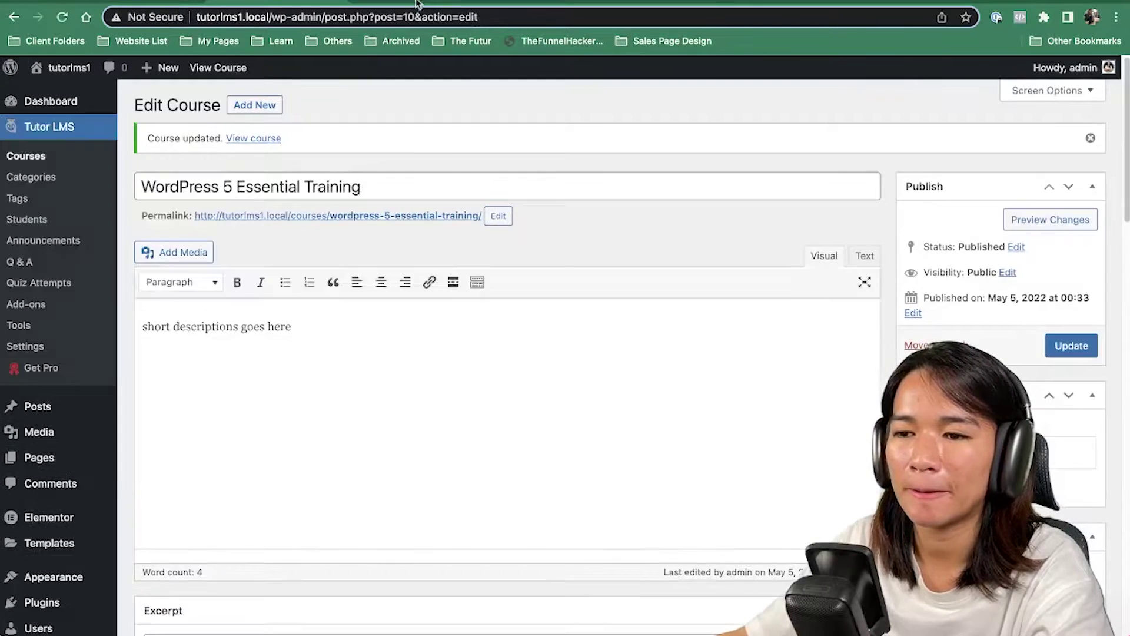
click(165, 7)
click(64, 18)
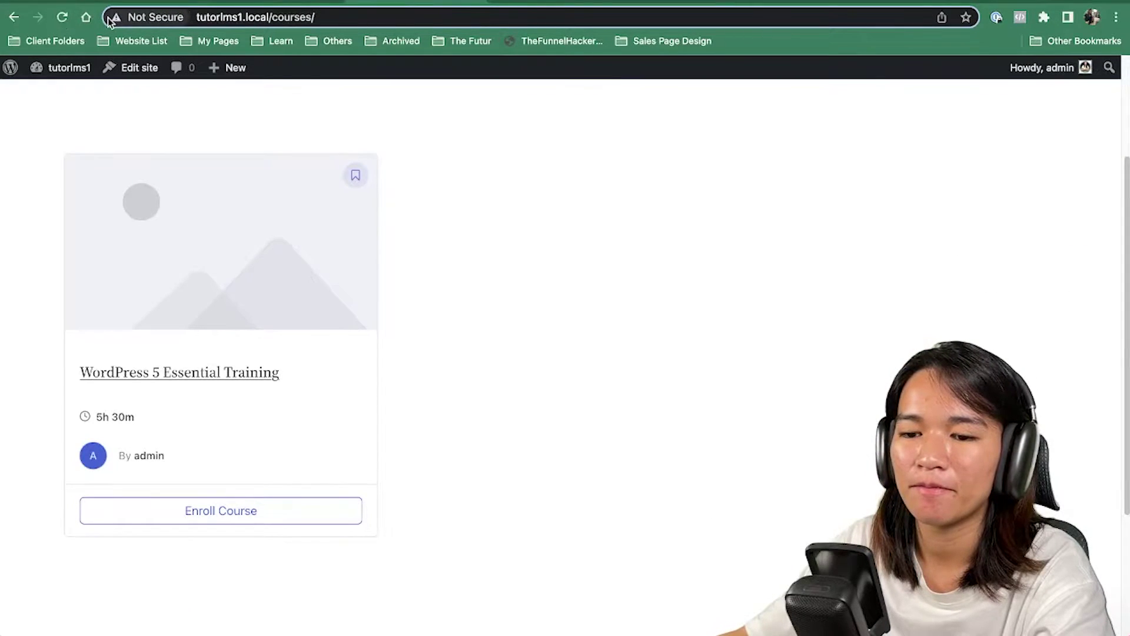
Step: Look through the course editor's settings, additional data and video section, and return to the front-end course listing
click(277, 3)
scroll(471, 379, down, 10)
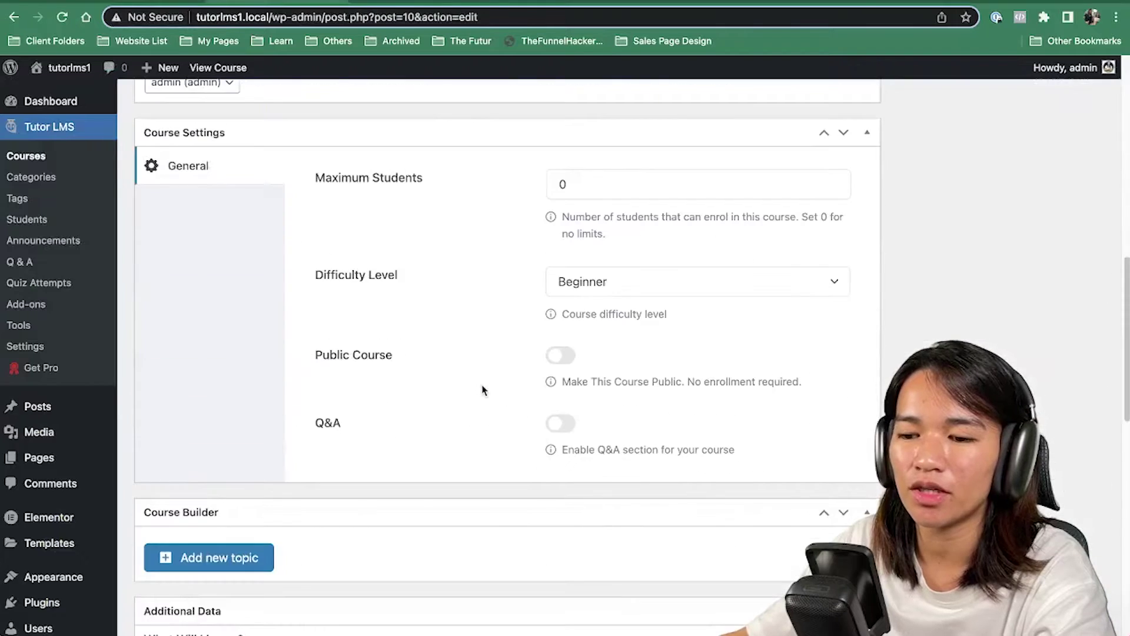
scroll(532, 333, down, 5)
scroll(531, 328, down, 3)
scroll(515, 403, down, 2)
scroll(606, 492, down, 6)
click(358, 393)
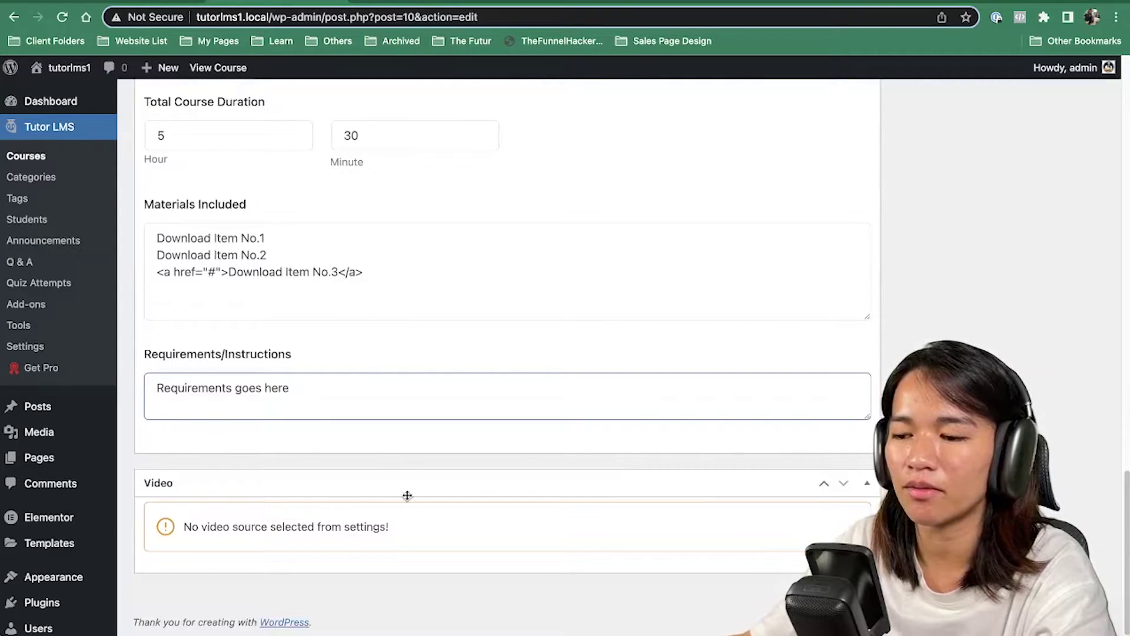
click(400, 2)
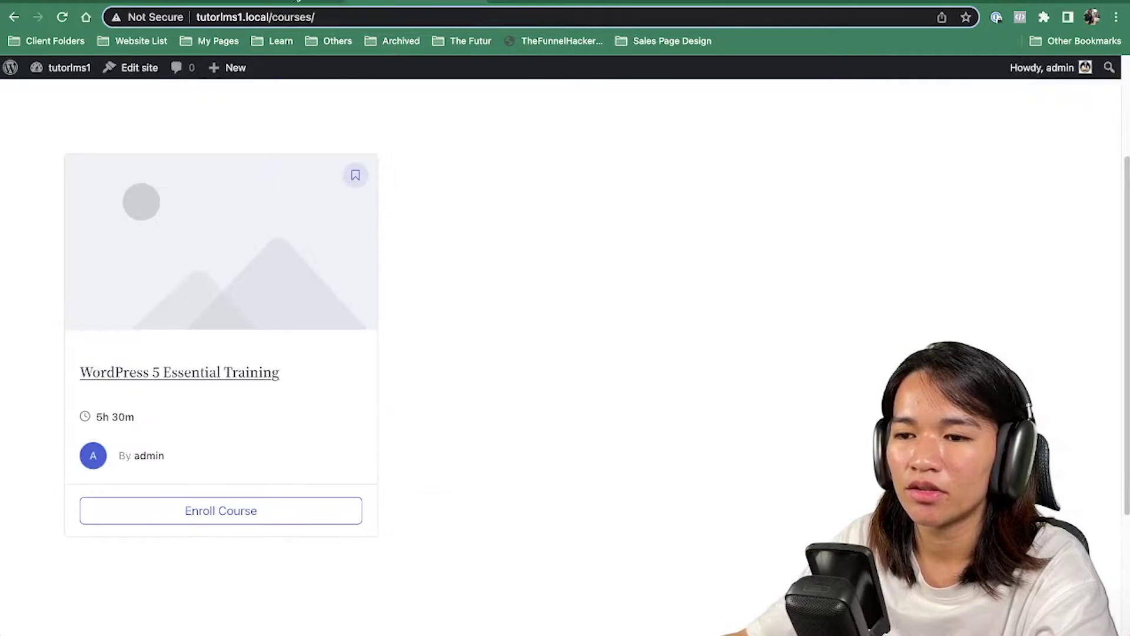
Step: Set the milky-way-space-background image from the Media Library as the course's featured image
click(299, 1)
scroll(976, 252, up, 14)
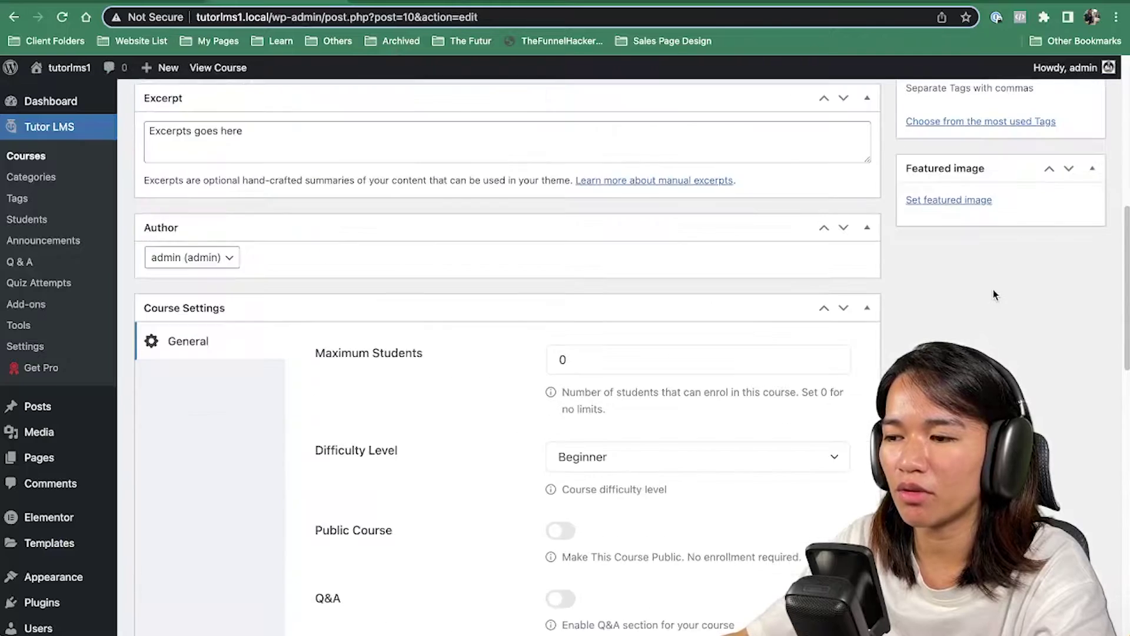
click(964, 202)
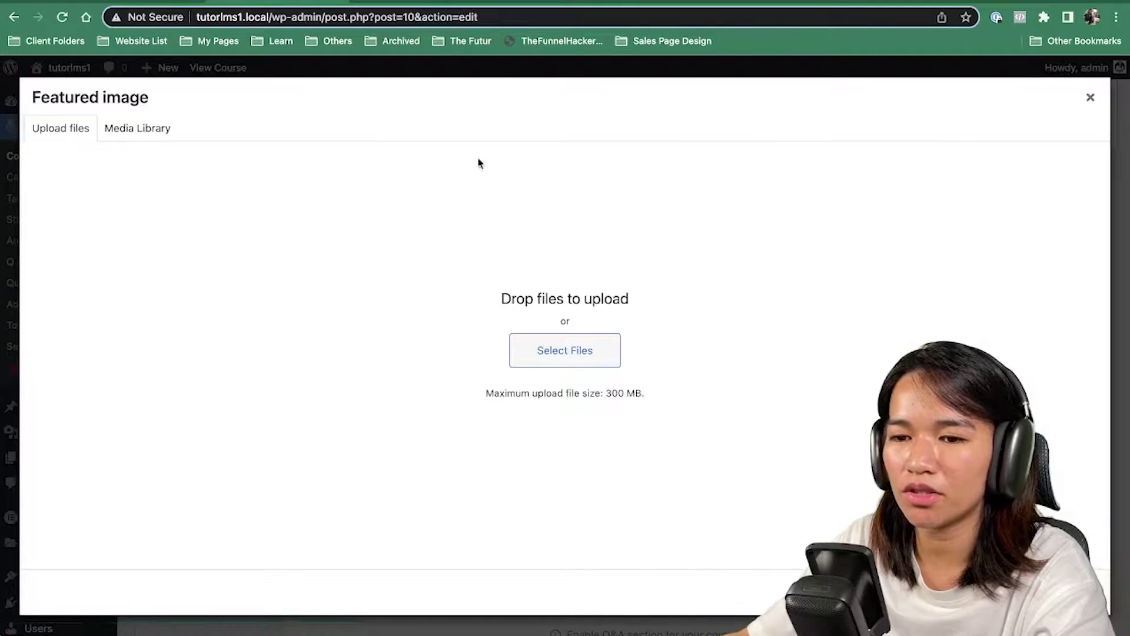
click(141, 130)
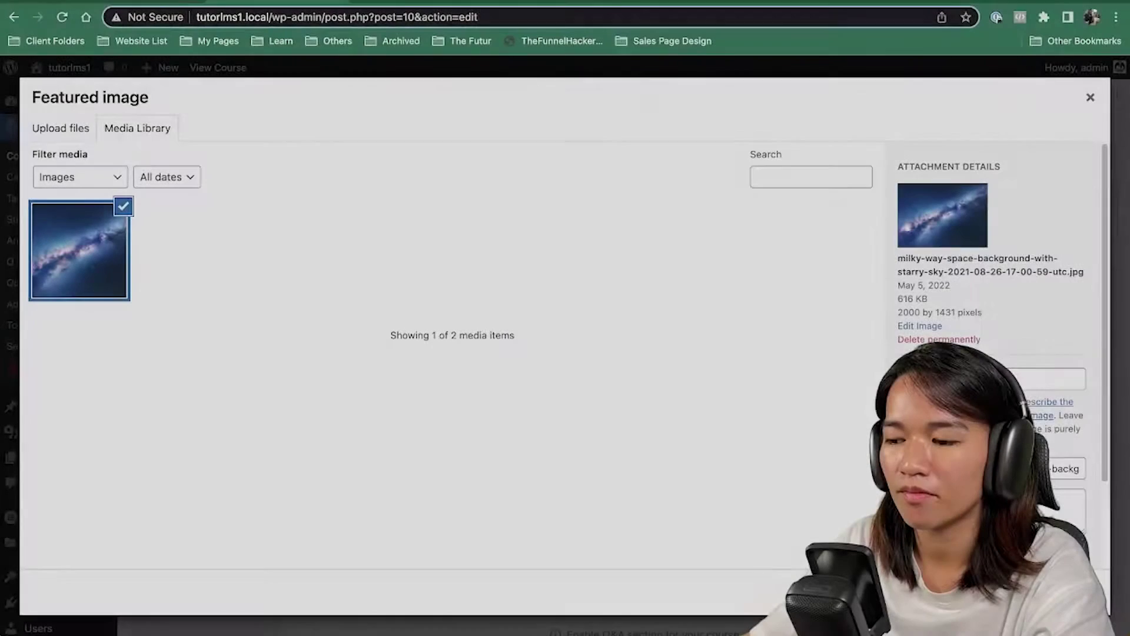
click(1051, 592)
Step: Update the course with its new featured image and reload the front-end course listing
scroll(1043, 399, up, 6)
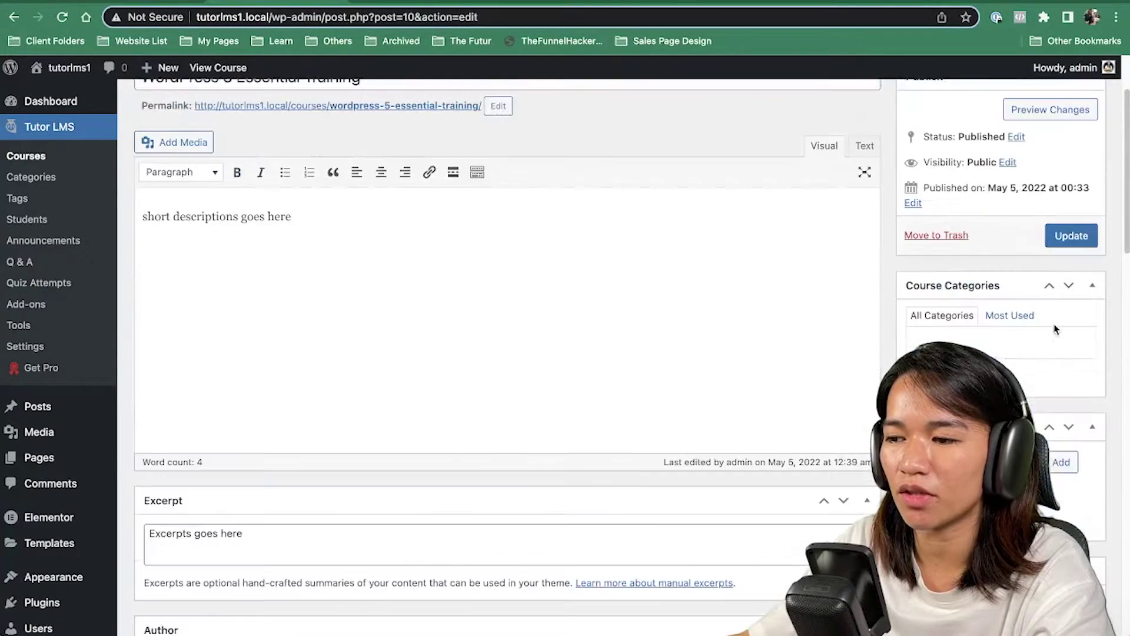
click(1063, 243)
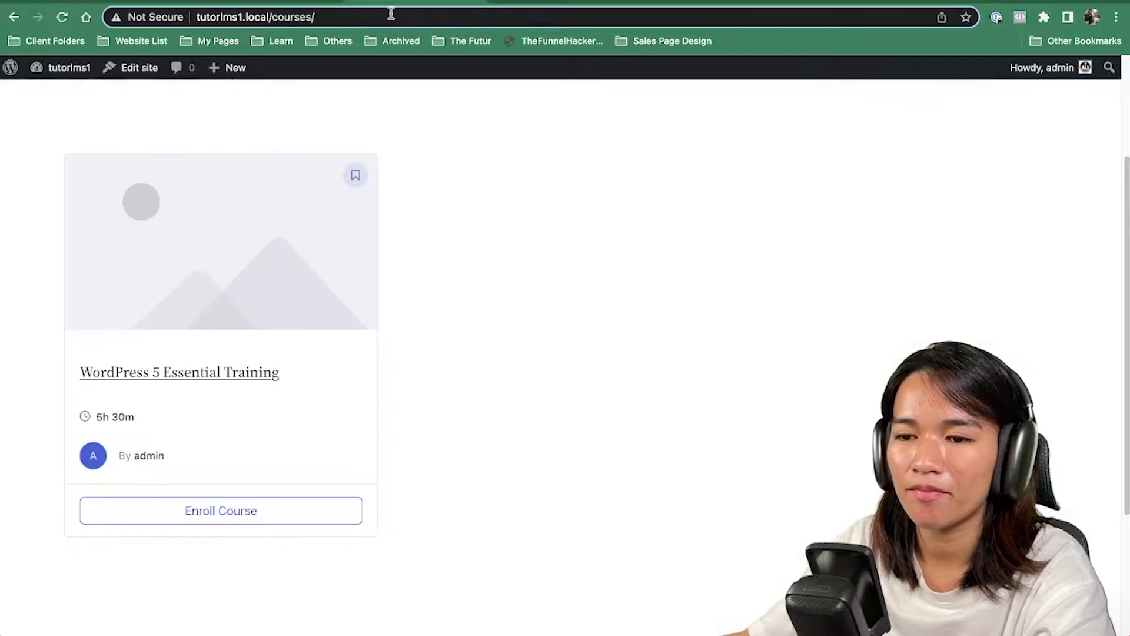
click(59, 20)
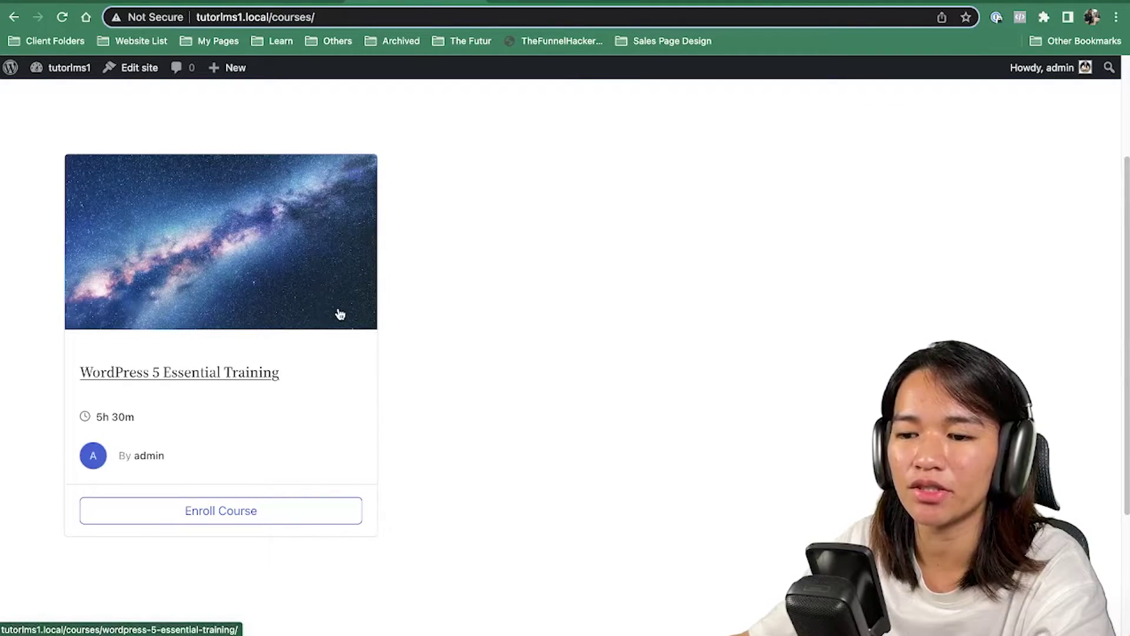
Step: Open the WordPress 5 Essential Training page from the listing and examine its title, featured image, enrolment box and Share options
click(212, 261)
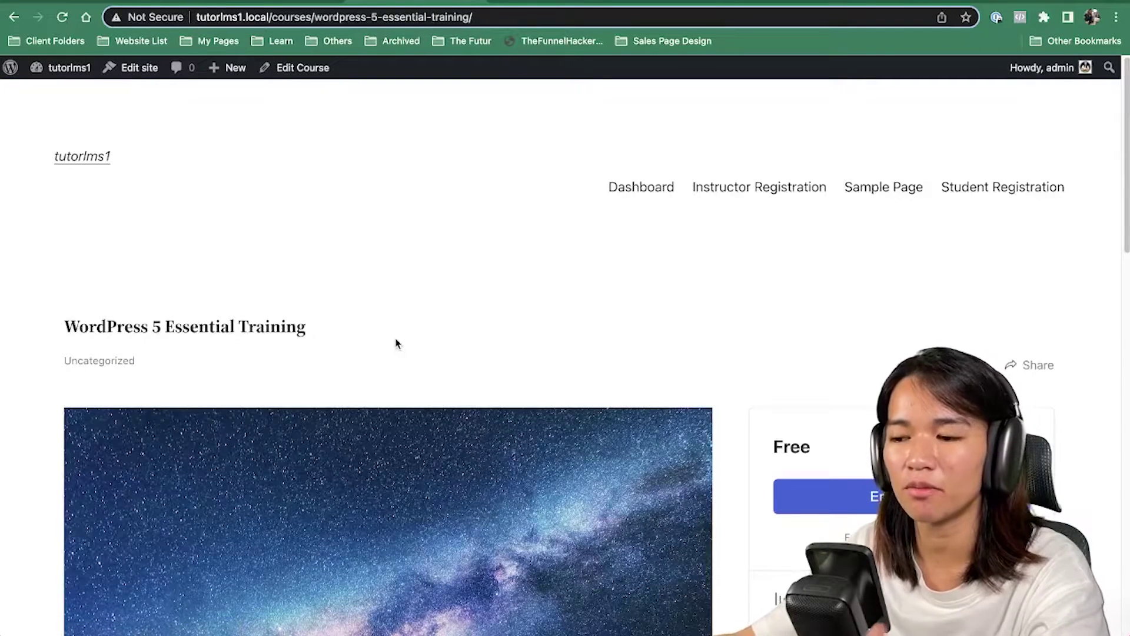
scroll(441, 308, down, 4)
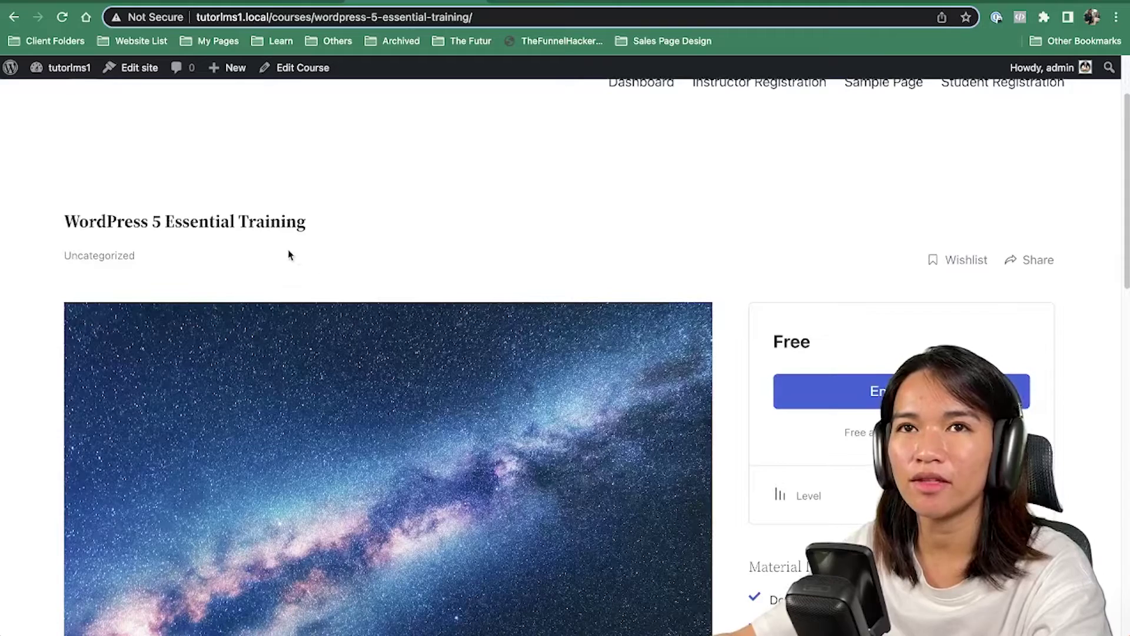
scroll(500, 374, down, 1)
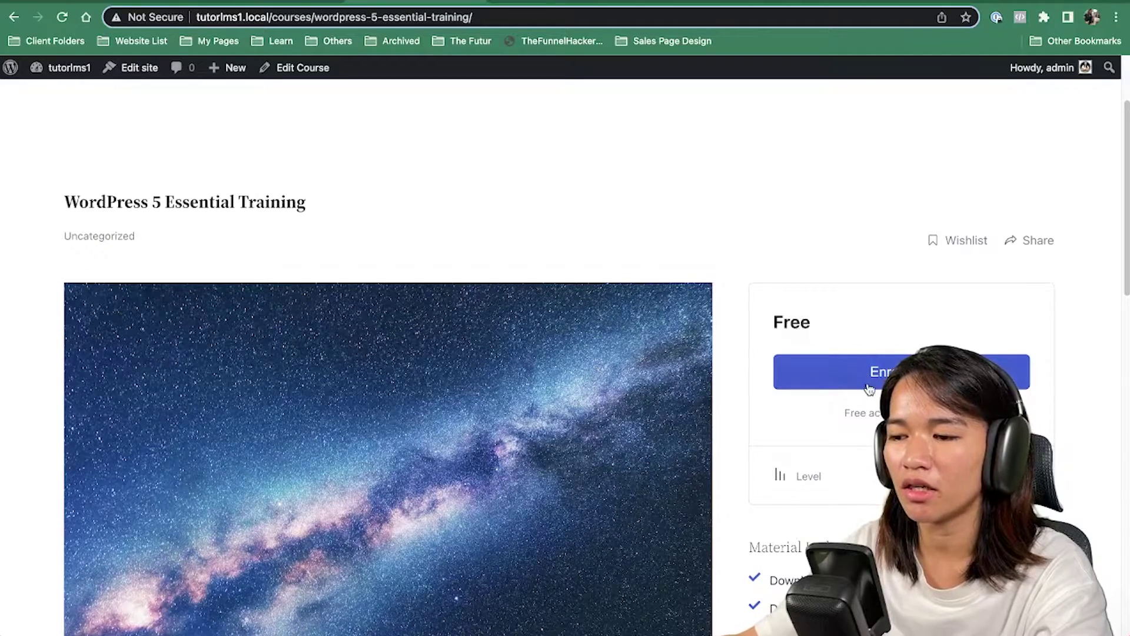
scroll(919, 285, down, 2)
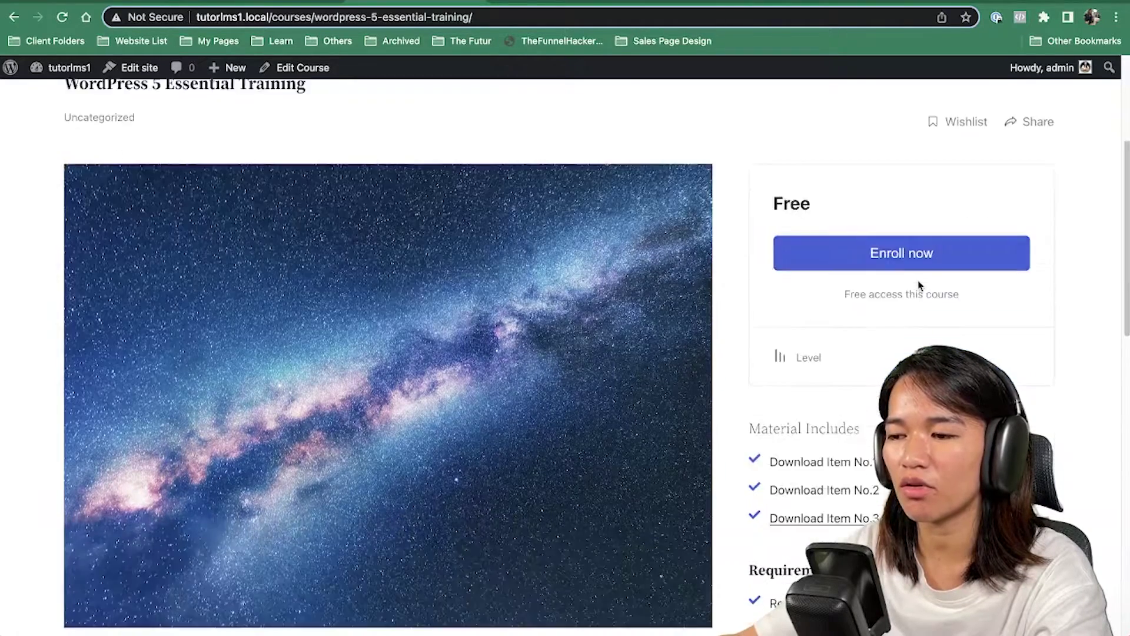
scroll(918, 286, up, 4)
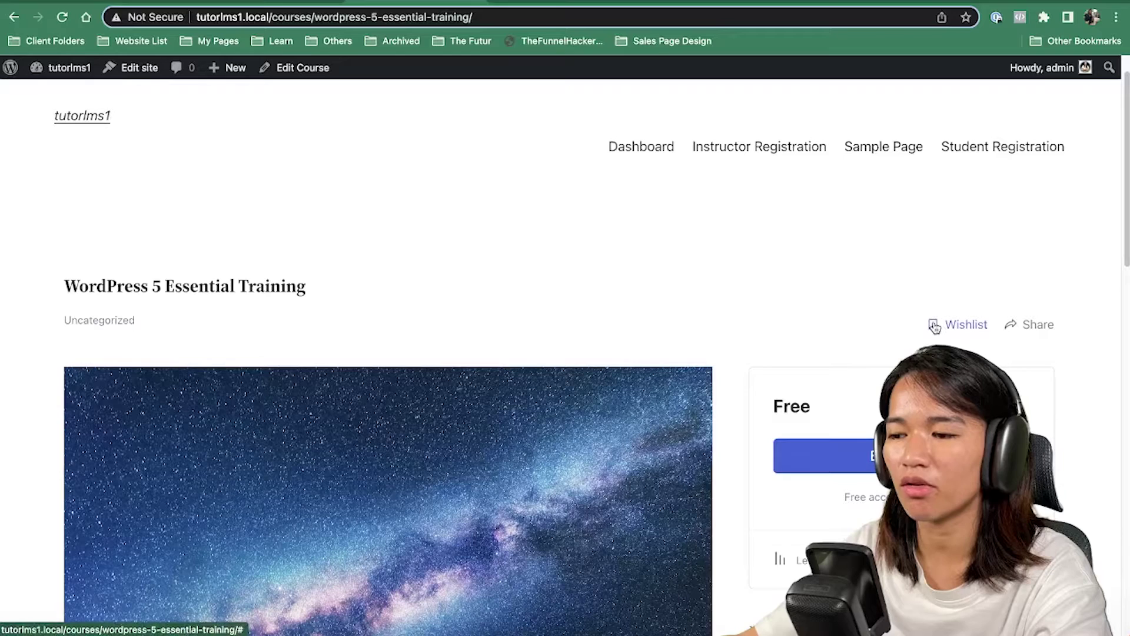
click(1023, 325)
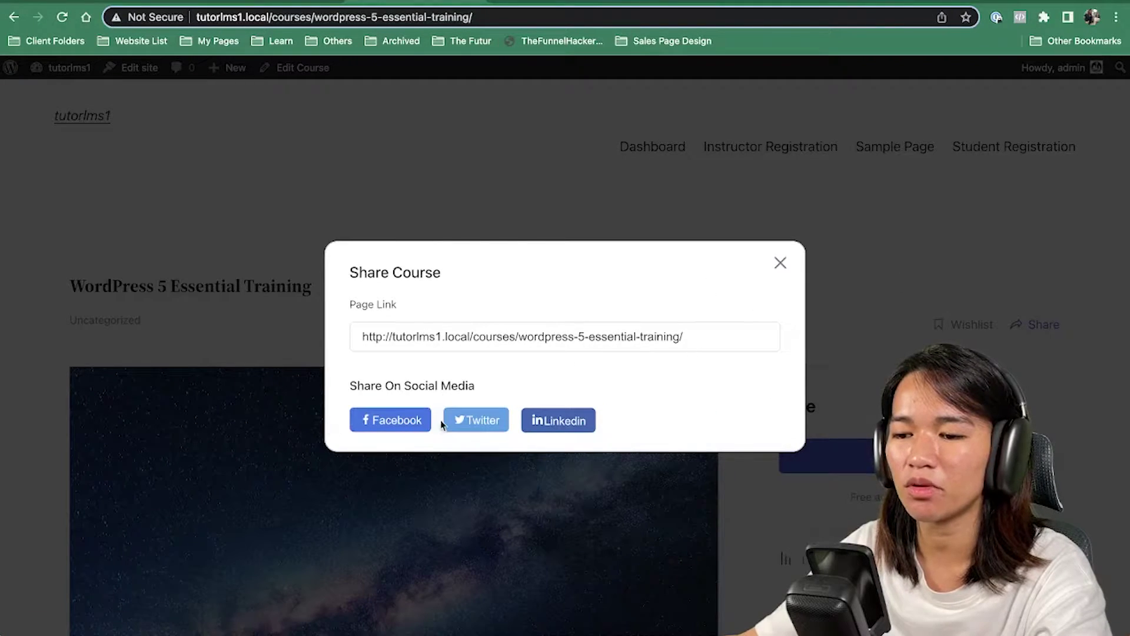
click(780, 263)
scroll(949, 216, down, 3)
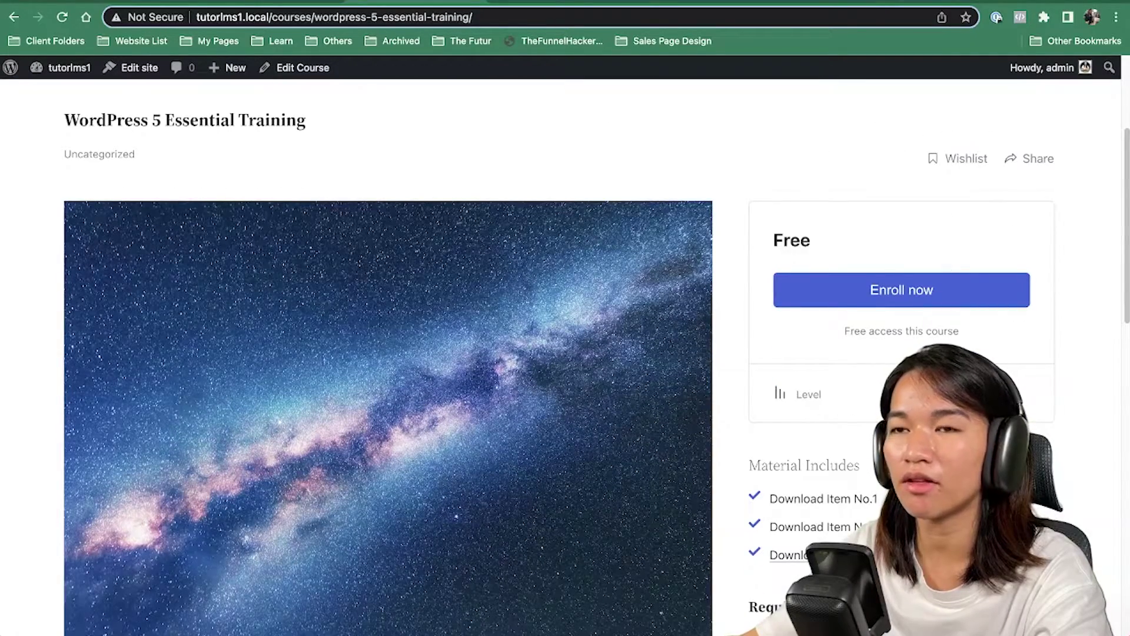
scroll(900, 327, down, 4)
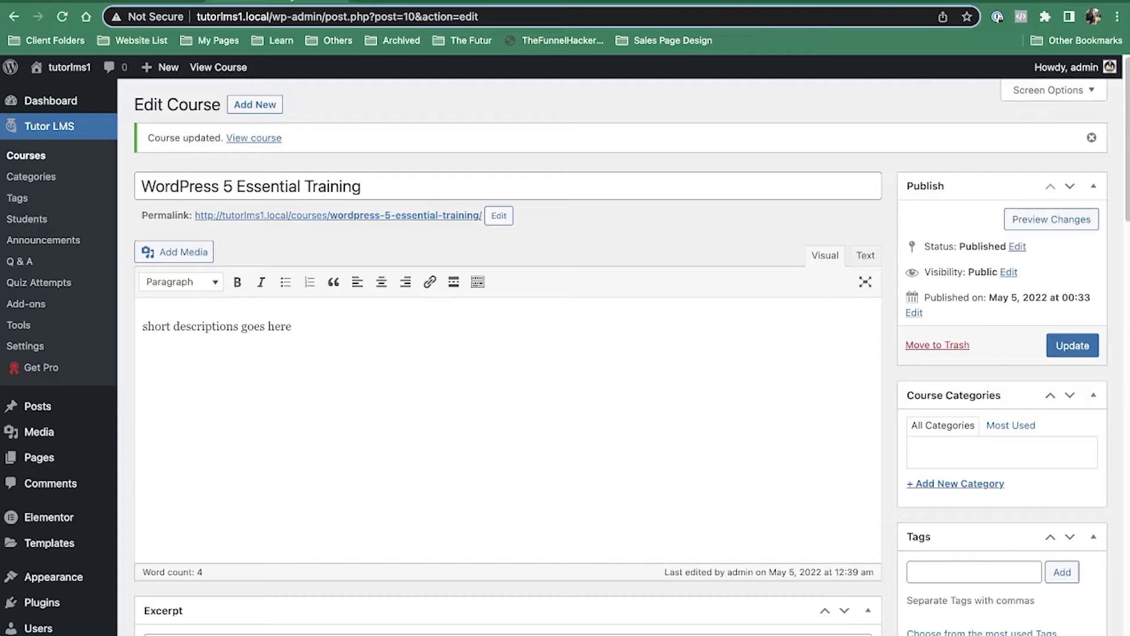
Step: Compare the course editor's settings with the front-end course page and test the Download Item No.3 link under Material Includes
scroll(443, 345, down, 10)
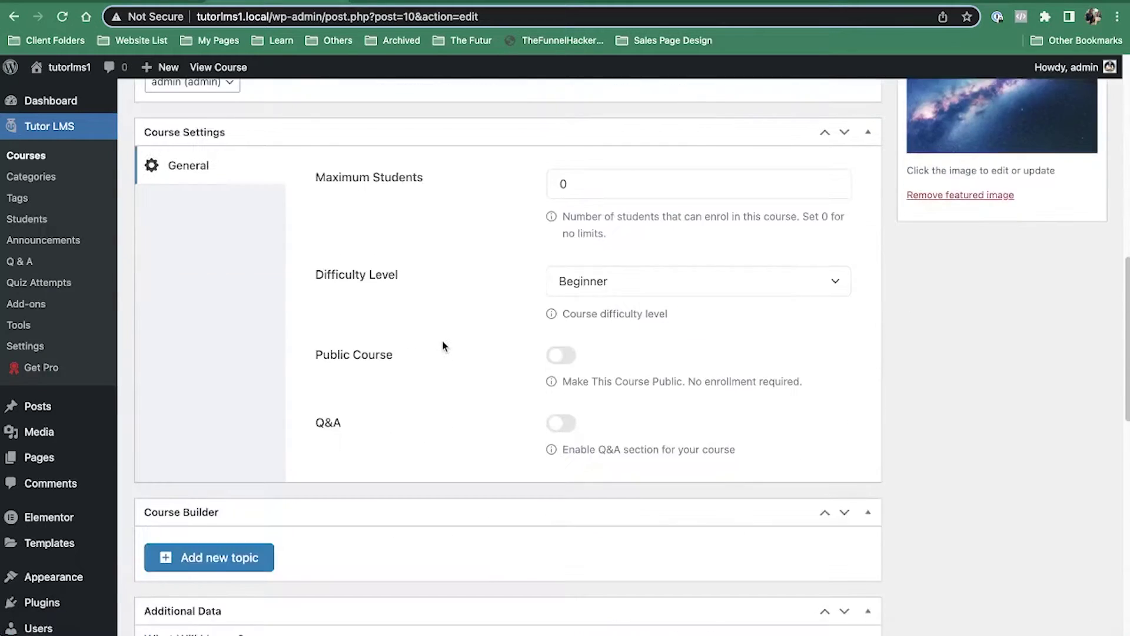
scroll(443, 348, down, 12)
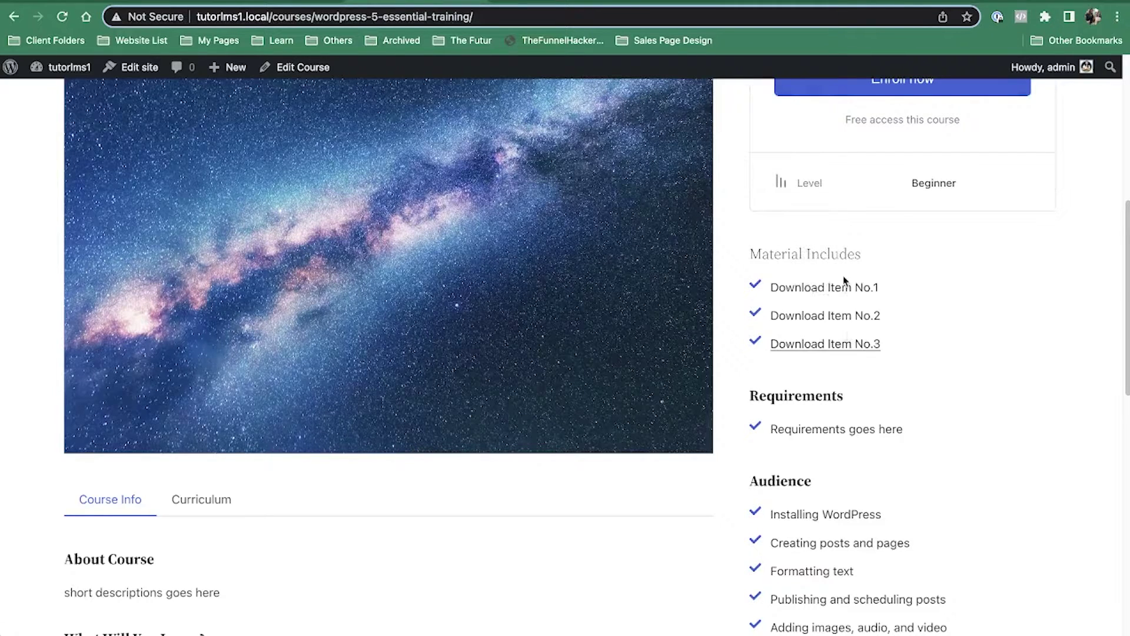
click(831, 354)
scroll(766, 297, down, 9)
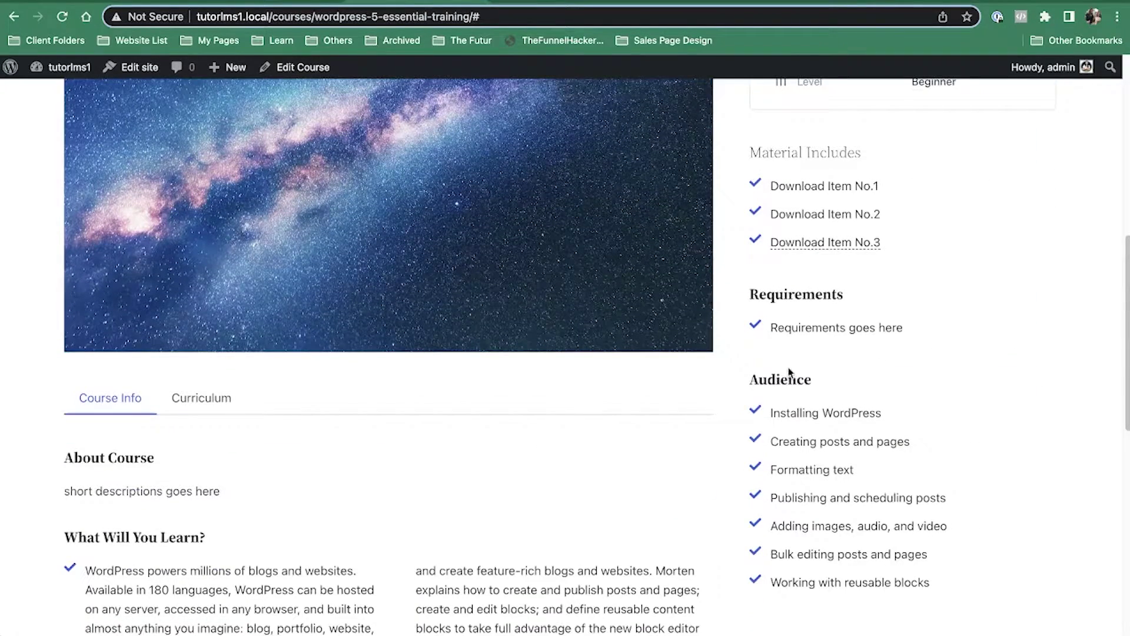
Step: Read the About Course and What Will You Learn sections on the course page
scroll(891, 324, down, 4)
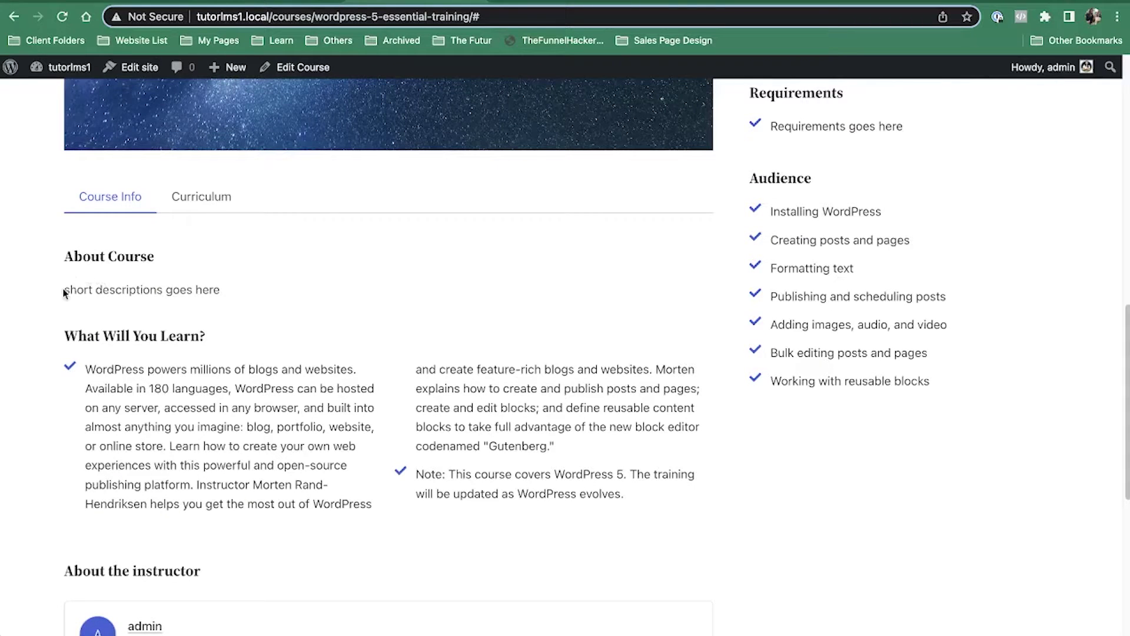
drag(64, 293, 240, 302)
scroll(240, 302, down, 3)
drag(84, 223, 167, 223)
drag(84, 203, 321, 335)
Step: In the course editor's What Will I Learn text, start a new line before "Learn how to create your own web experiences"
click(287, 2)
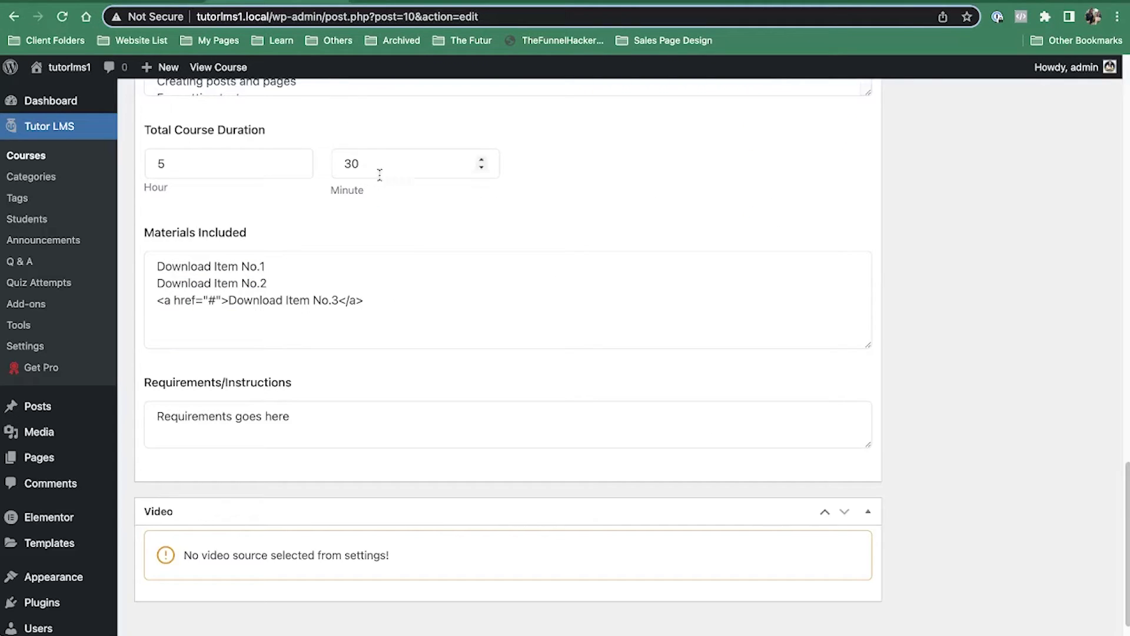
scroll(391, 224, up, 5)
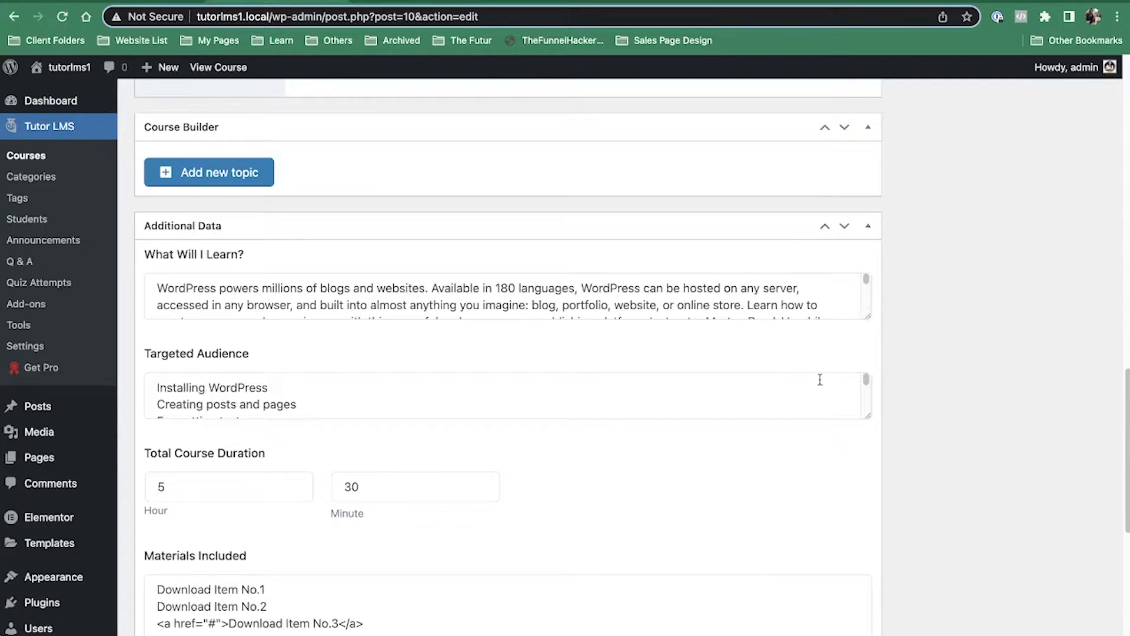
click(768, 290)
scroll(768, 290, down, 2)
scroll(768, 290, up, 1)
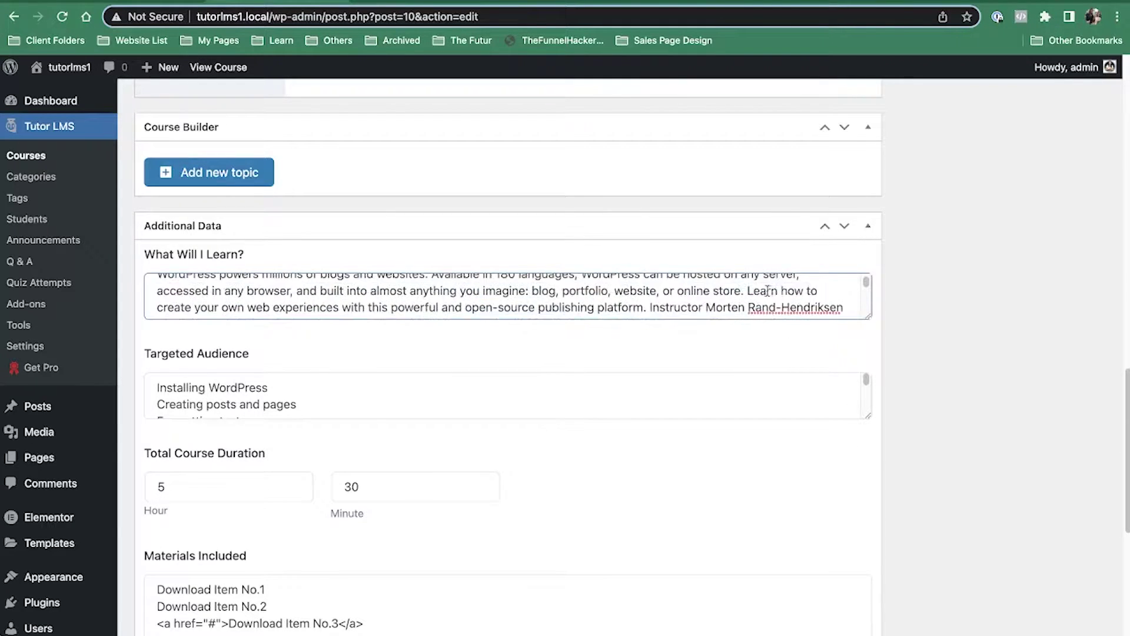
click(748, 291)
key(Return)
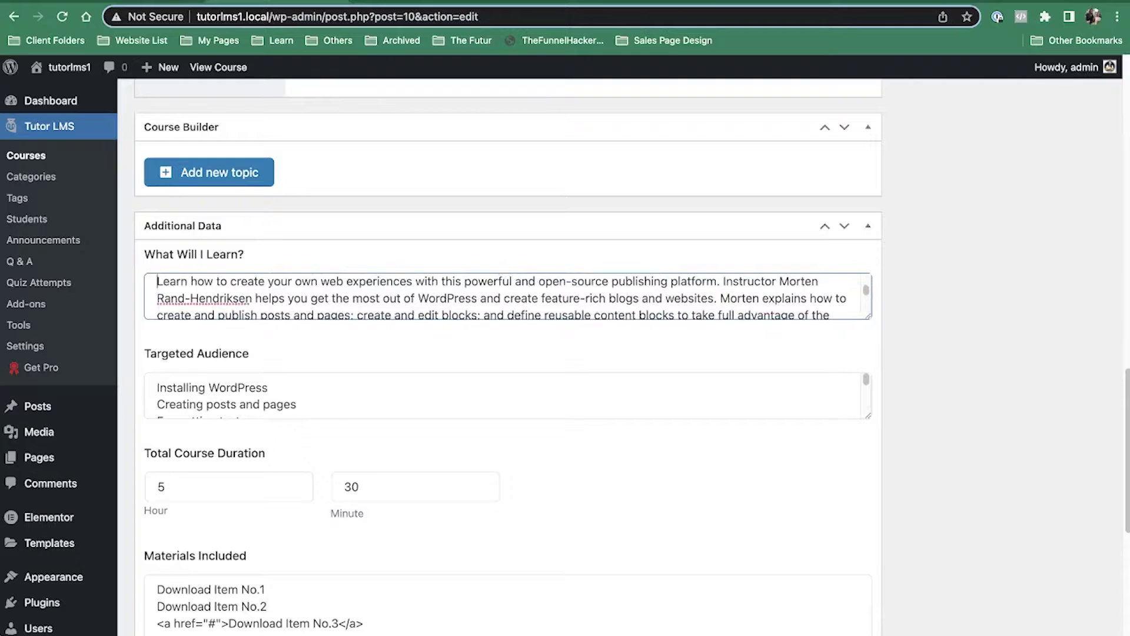
Step: Start a new line before the sentence about creating and publishing posts and pages in What Will I Learn, and update the course
scroll(755, 286, up, 1)
scroll(756, 285, down, 3)
scroll(756, 286, up, 2)
scroll(528, 292, up, 1)
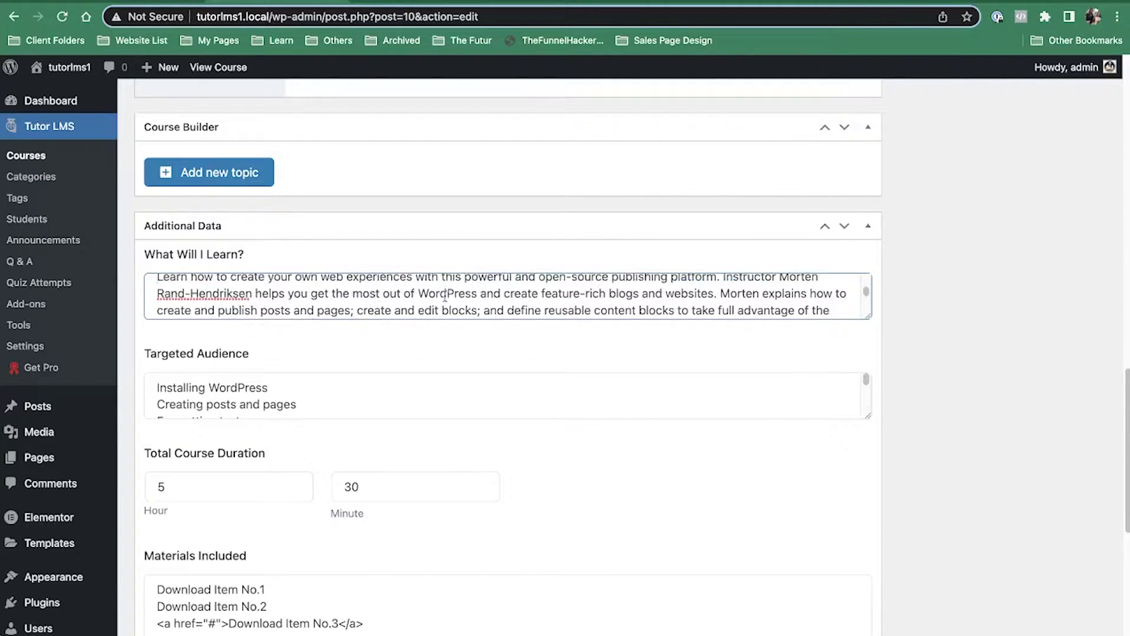
click(720, 292)
key(Return)
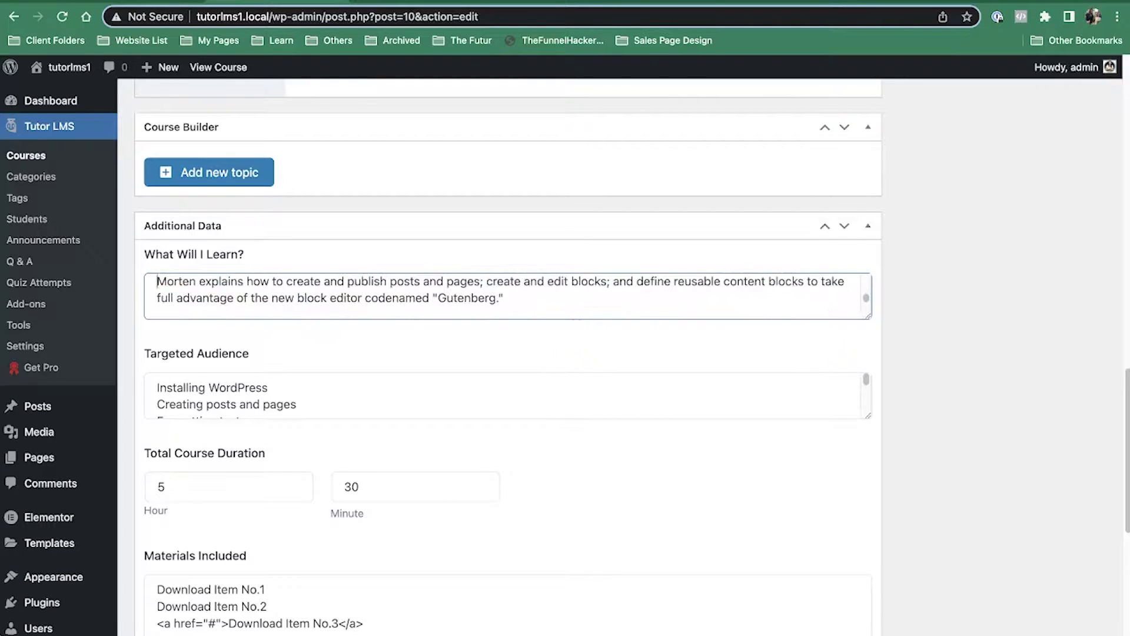
scroll(720, 292, up, 1)
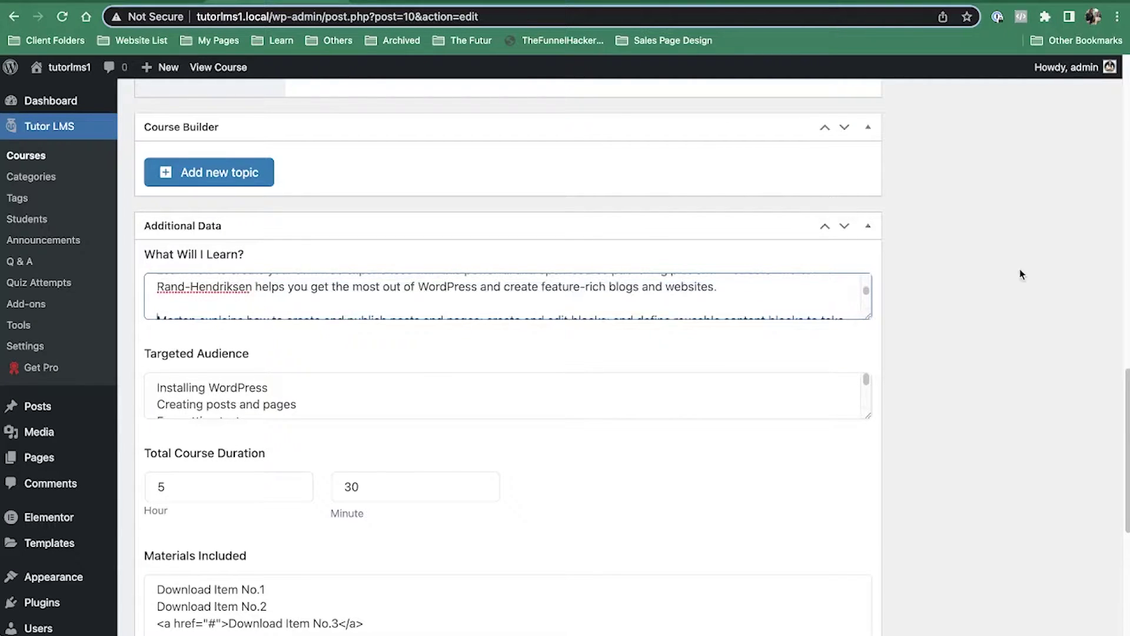
scroll(1020, 274, up, 15)
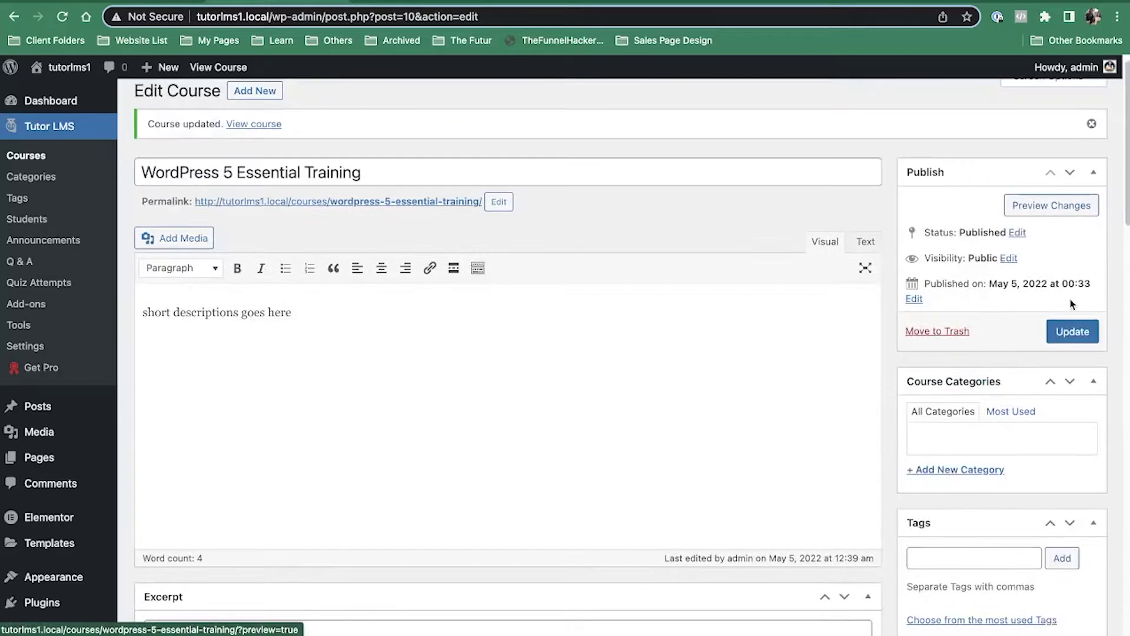
click(1072, 332)
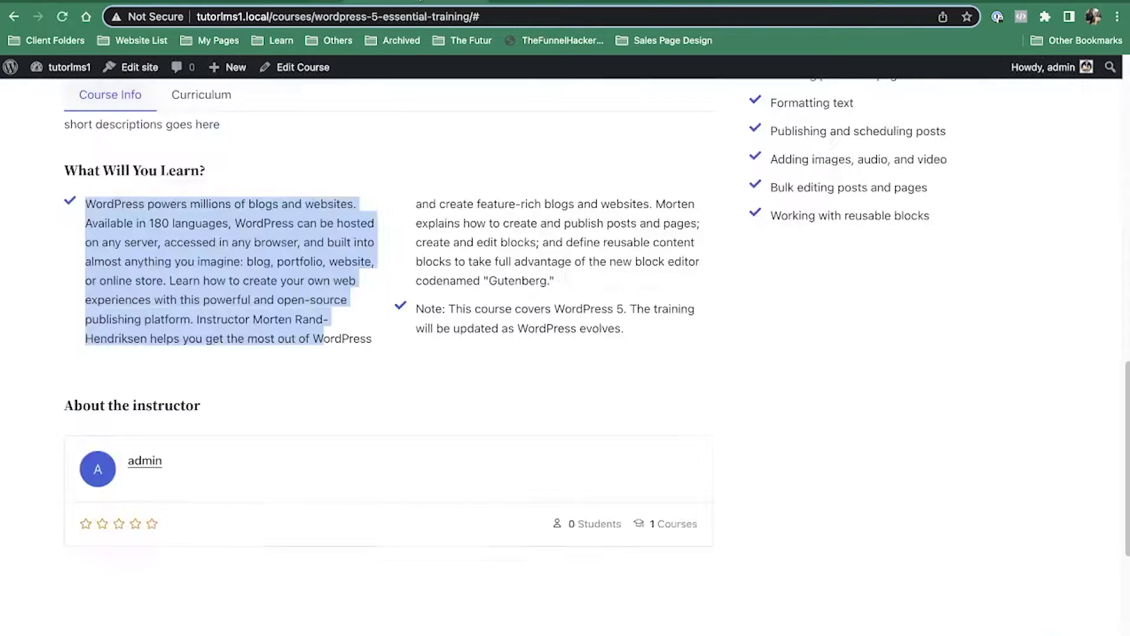
Step: Reload the front-end course page and review its What Will You Learn, About the instructor and Curriculum sections
click(64, 18)
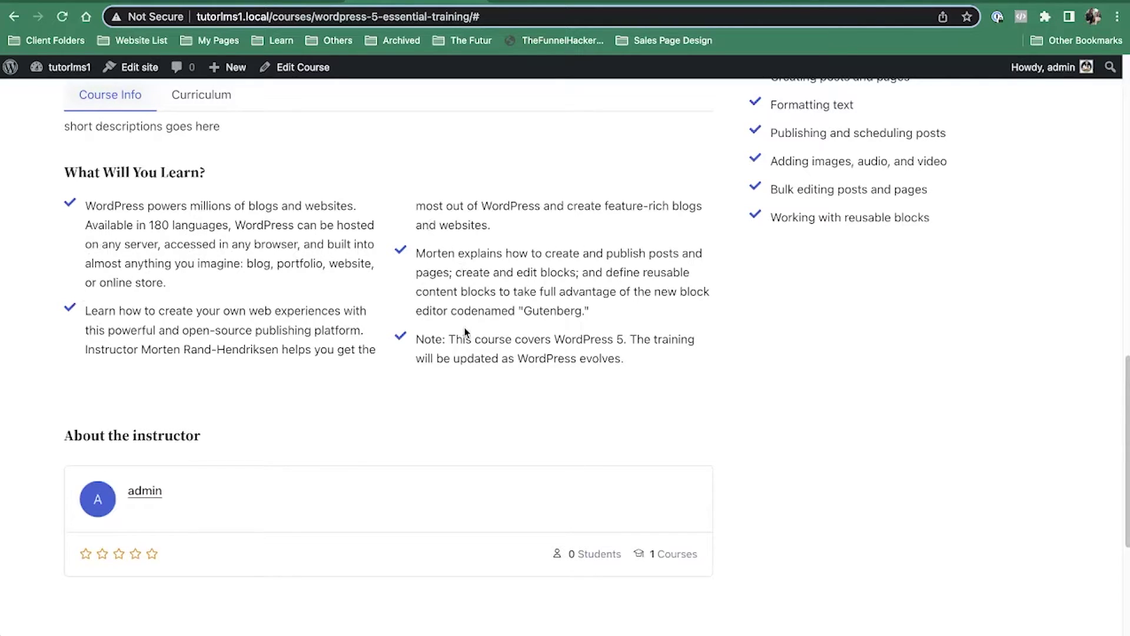
scroll(465, 331, down, 5)
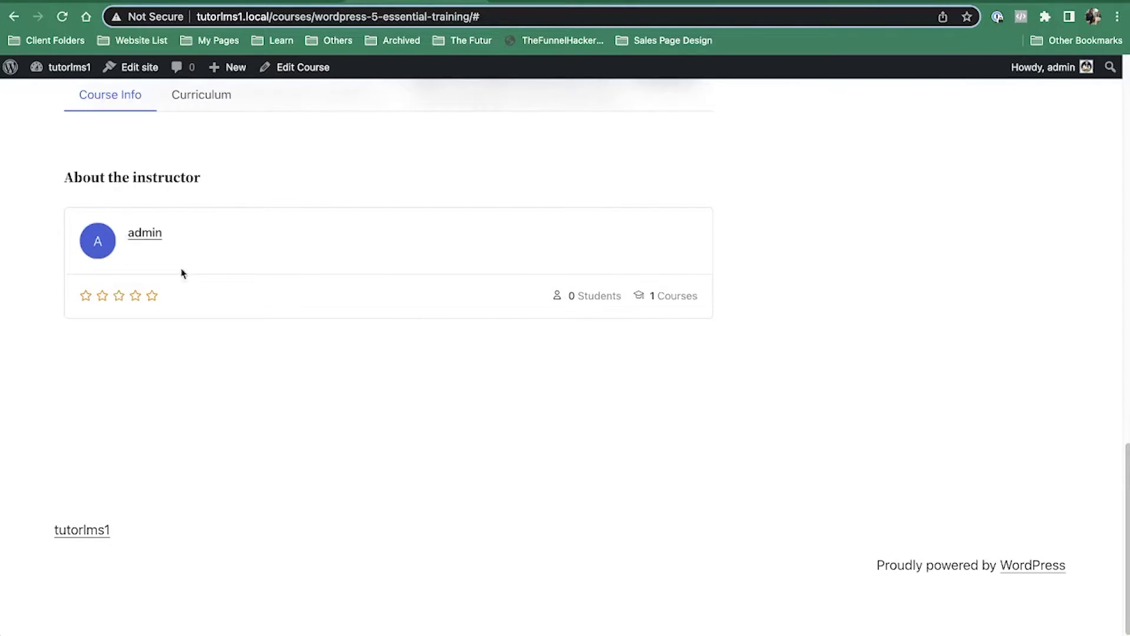
scroll(302, 351, up, 8)
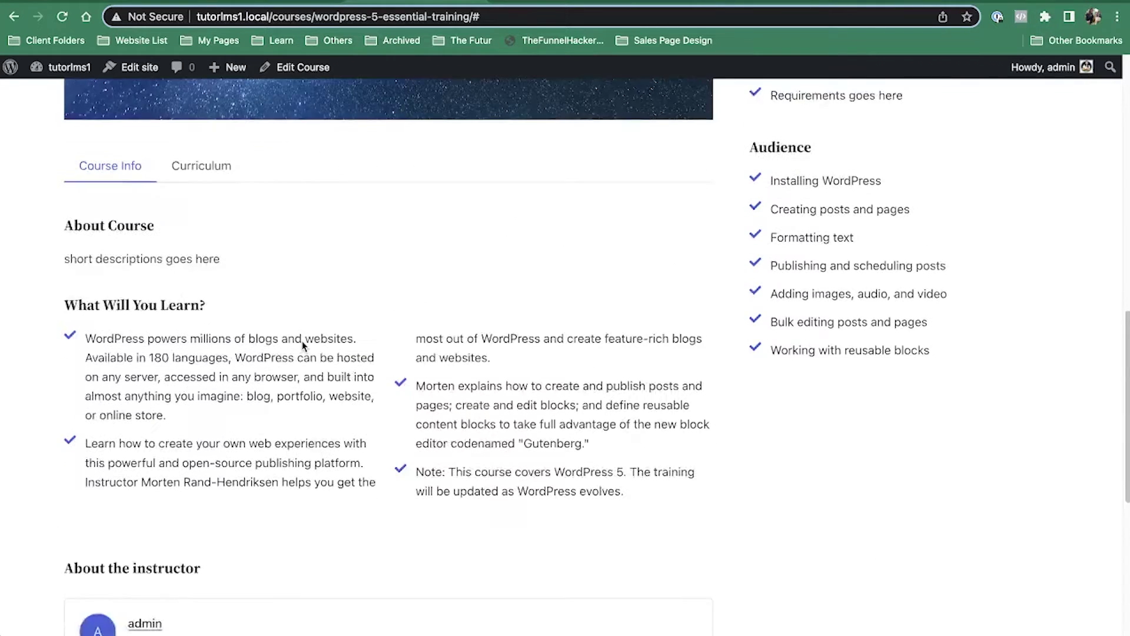
click(184, 142)
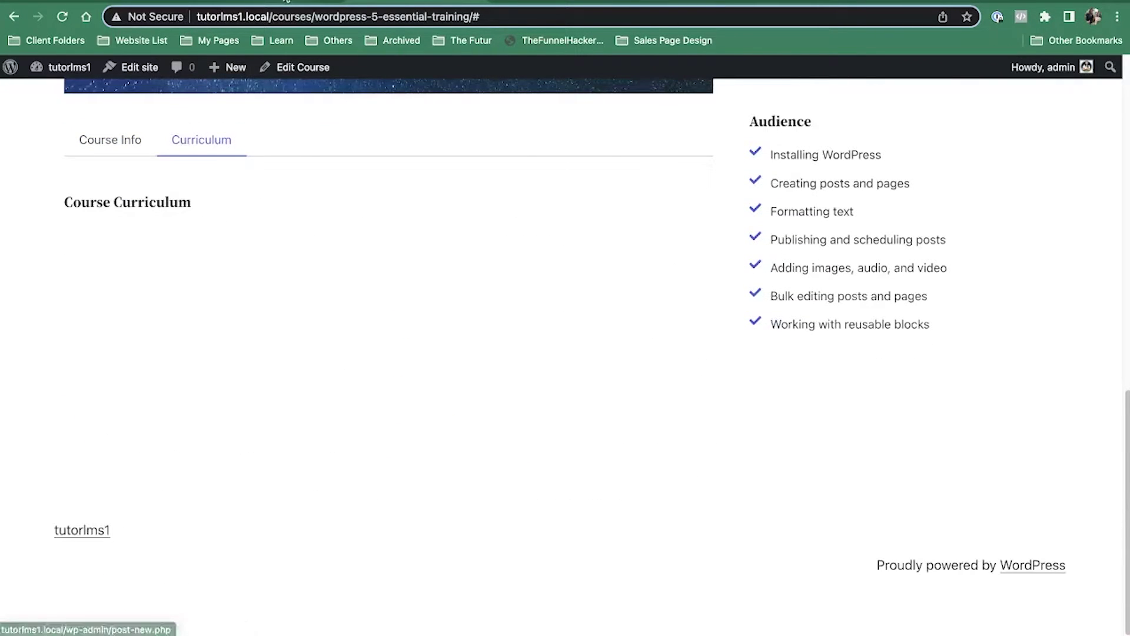
Step: In the course editor's Course Builder, add a topic named "Topic 1" with the summary "summary here"
click(287, 1)
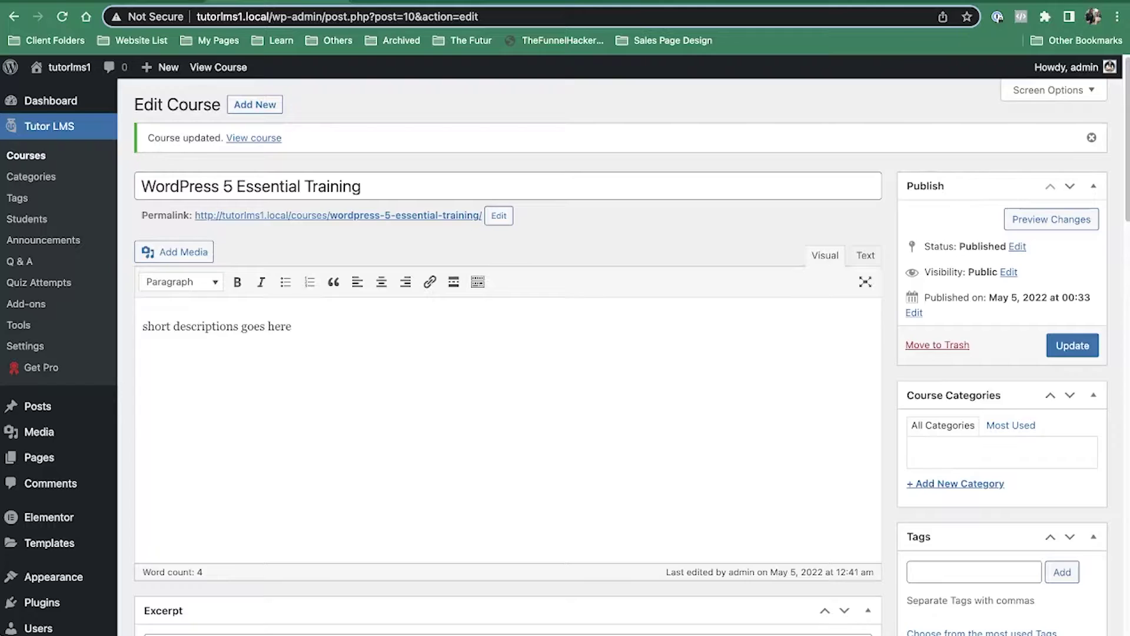
scroll(621, 328, down, 15)
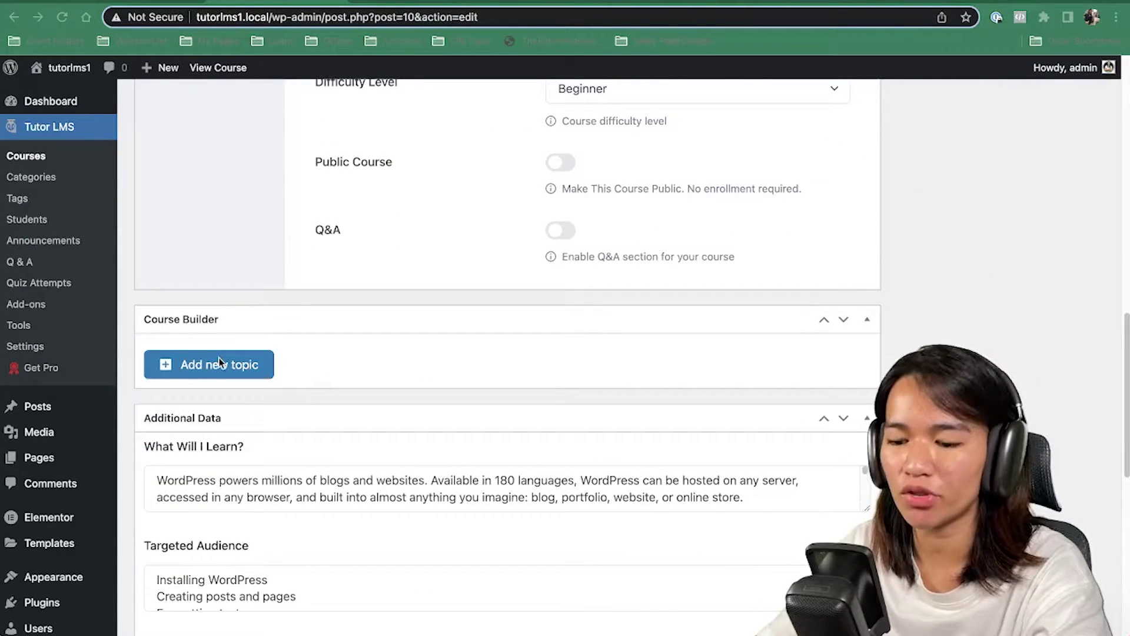
click(243, 363)
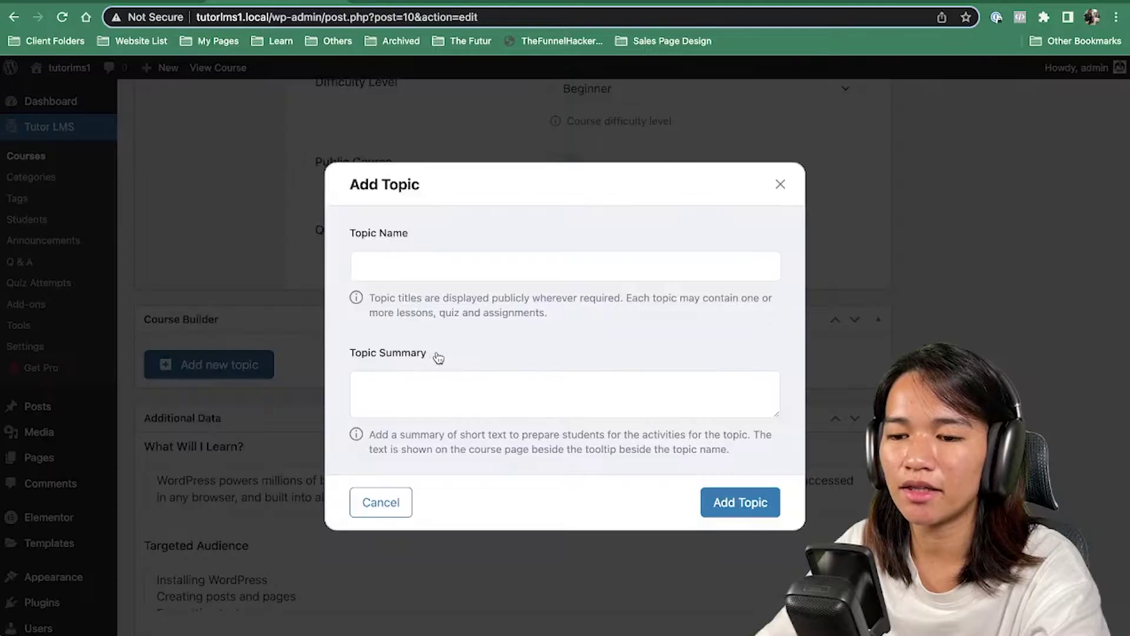
click(451, 262)
text(Topic 1)
click(469, 415)
text(summary here)
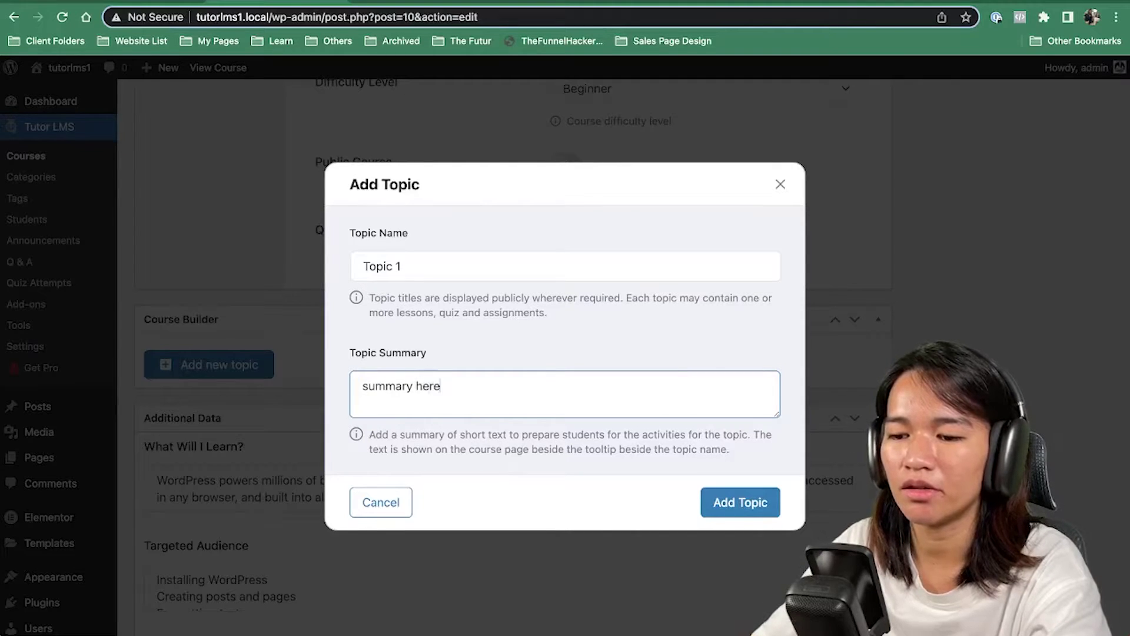
triple_click(506, 397)
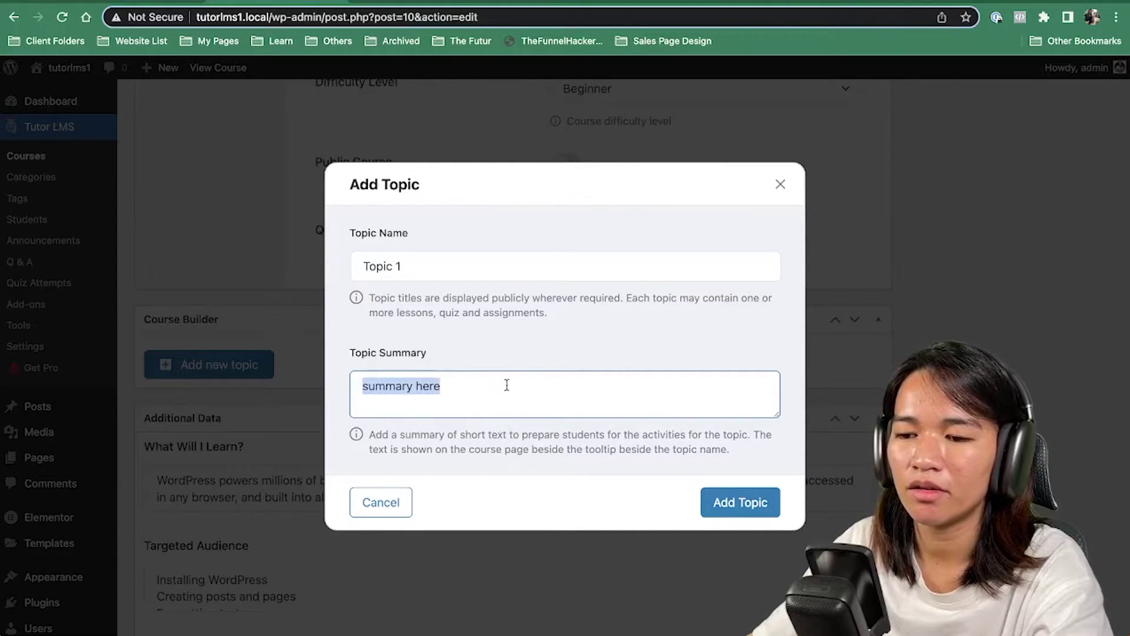
click(621, 450)
click(724, 506)
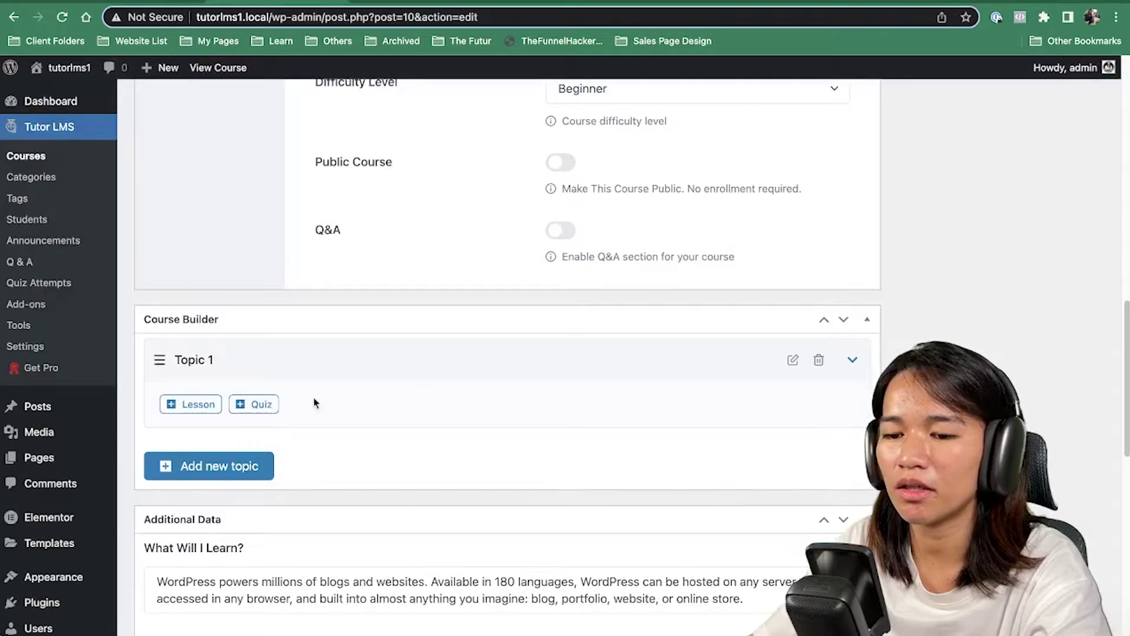
Step: Rename the topic in the Course Builder as "Module 1"
click(199, 406)
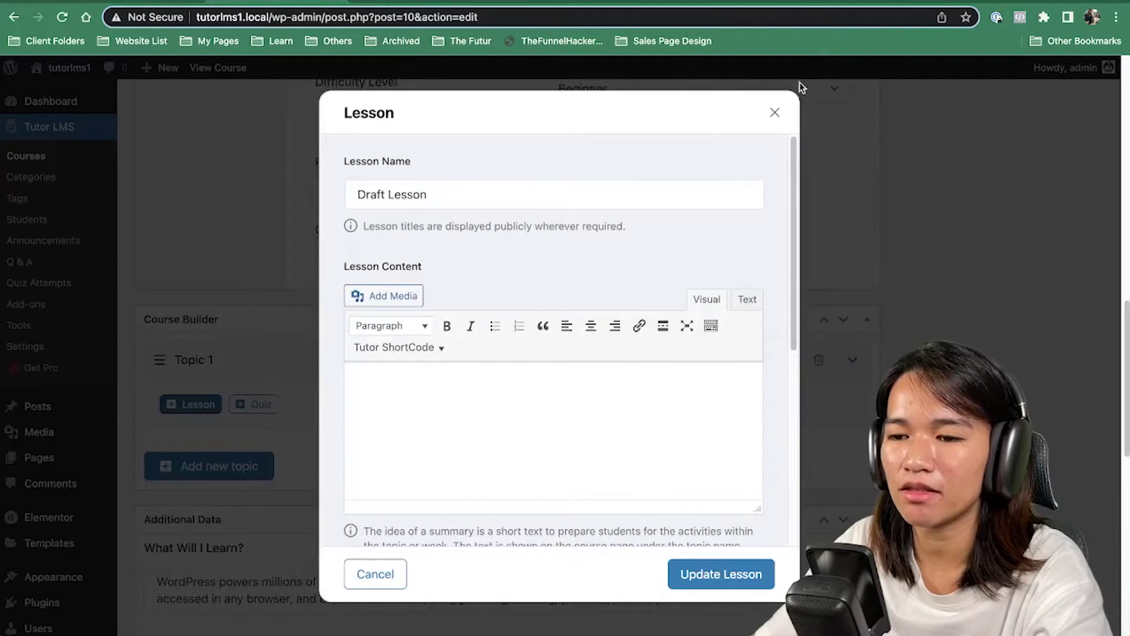
click(774, 112)
click(795, 360)
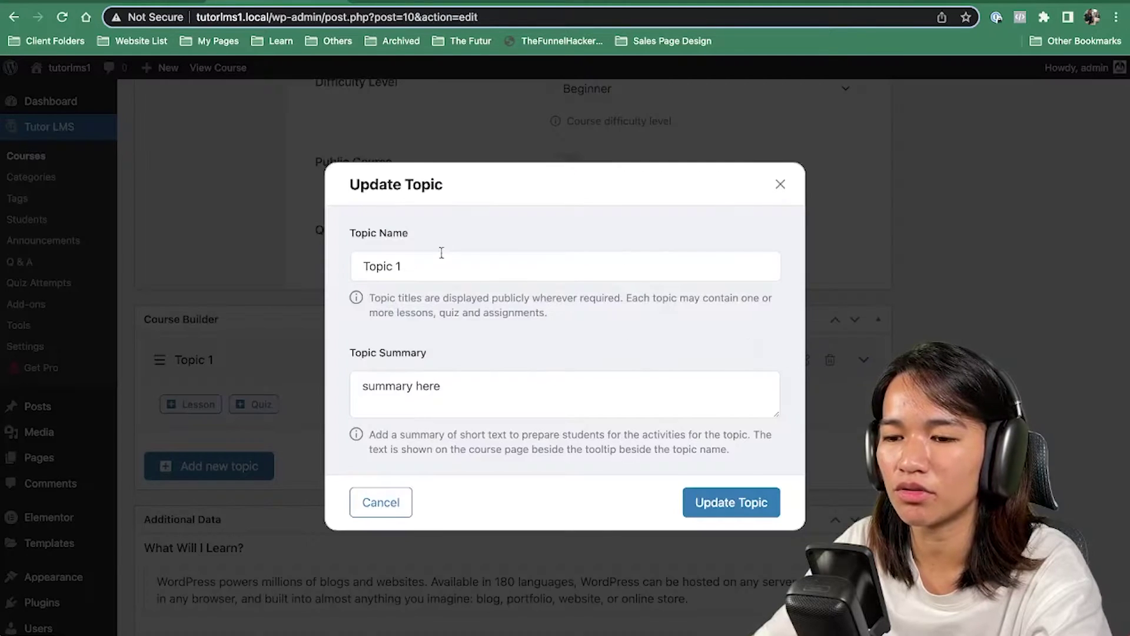
triple_click(443, 271)
text(Modul)
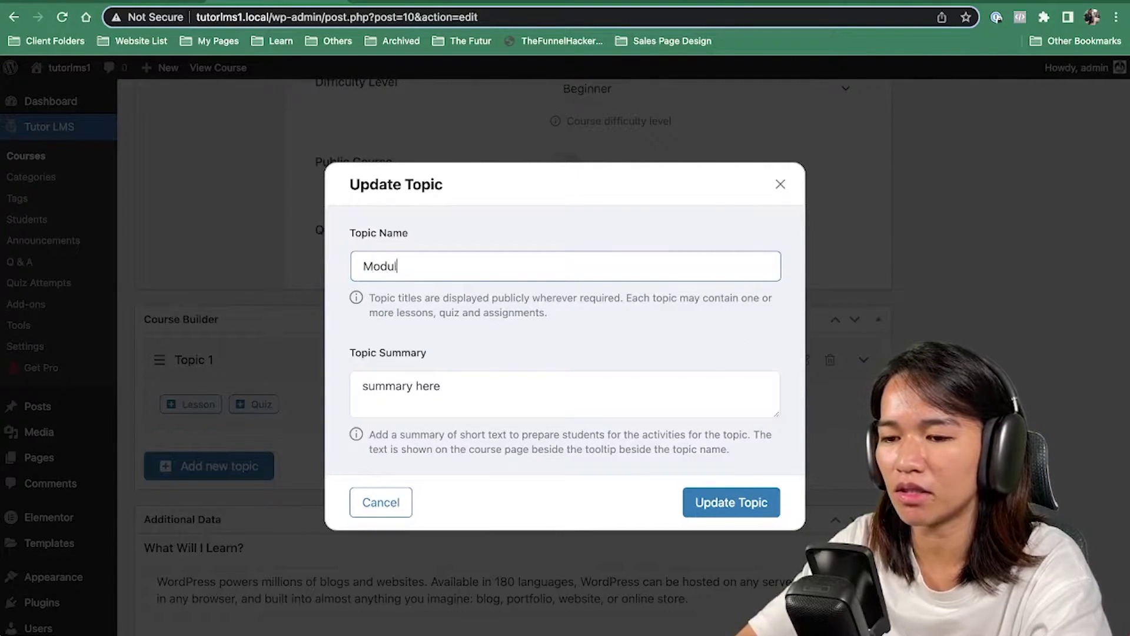
text(e 1)
key(ctrl+a)
click(736, 502)
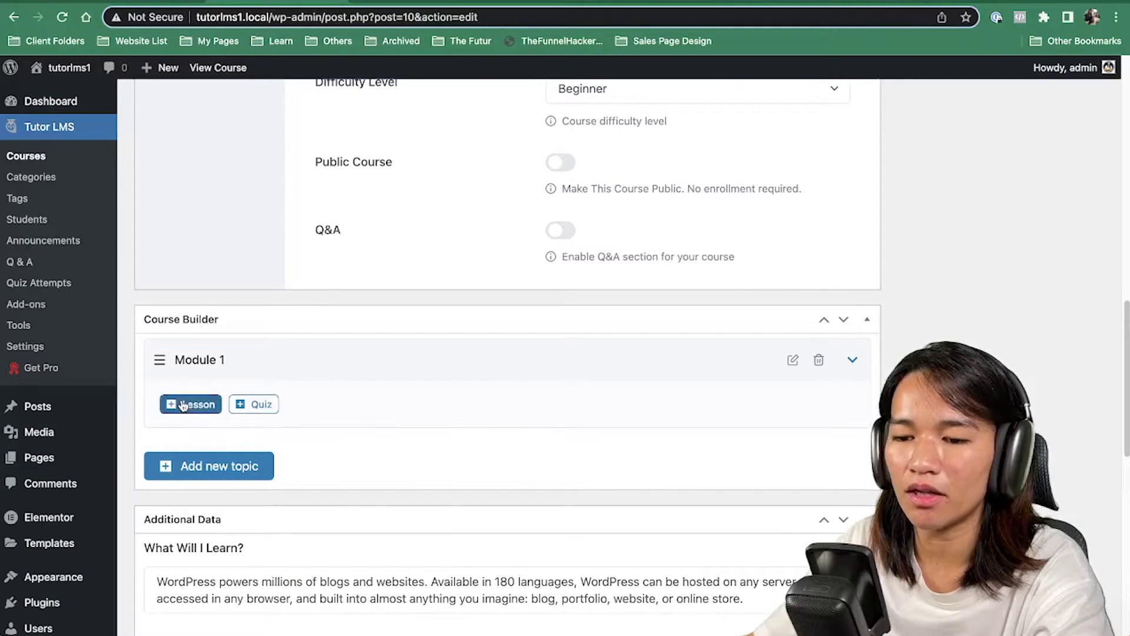
Step: Start a new lesson in Module 1 and name it "Lesson 1"
click(211, 404)
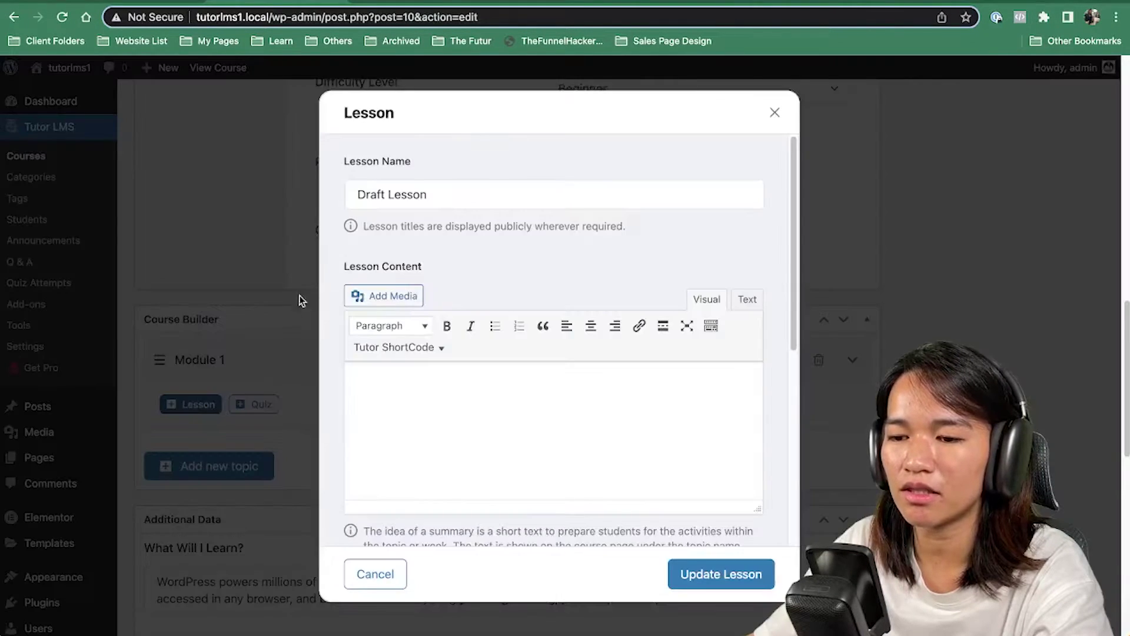
click(504, 198)
key(ctrl+a)
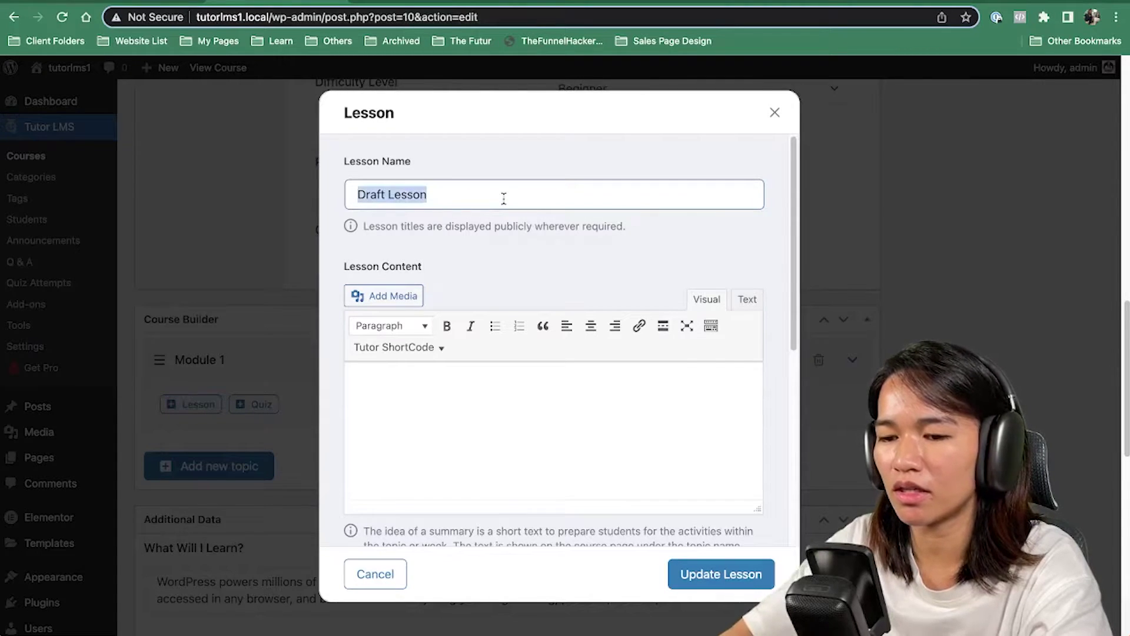
text(Lesson 1)
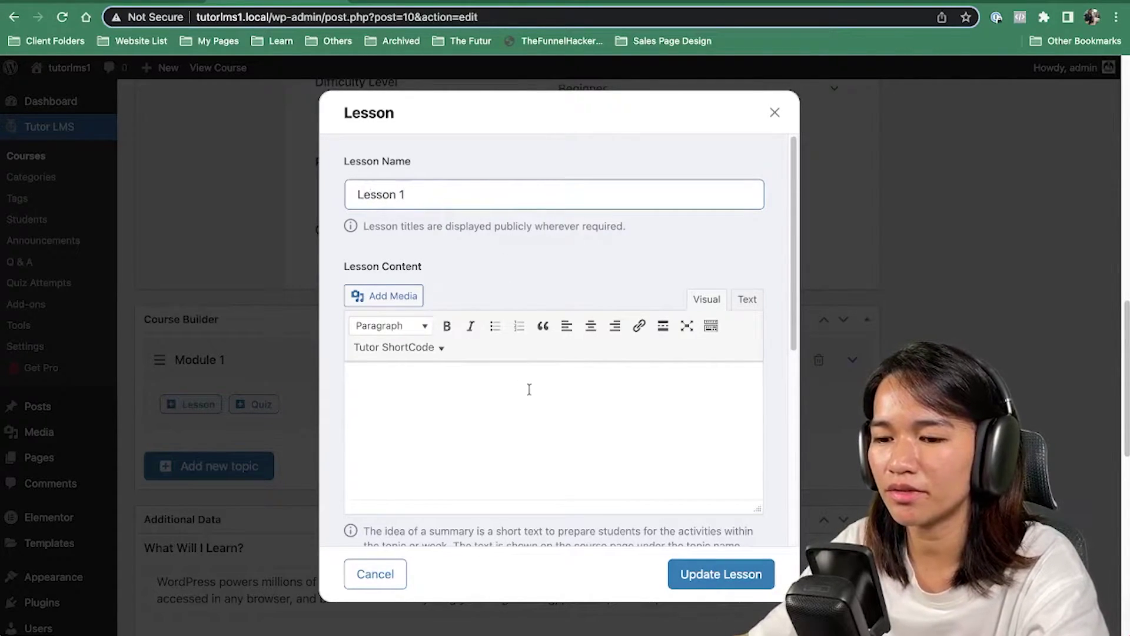
Step: Set the milky-way space image from the media library as the lesson's feature image
scroll(526, 383, down, 6)
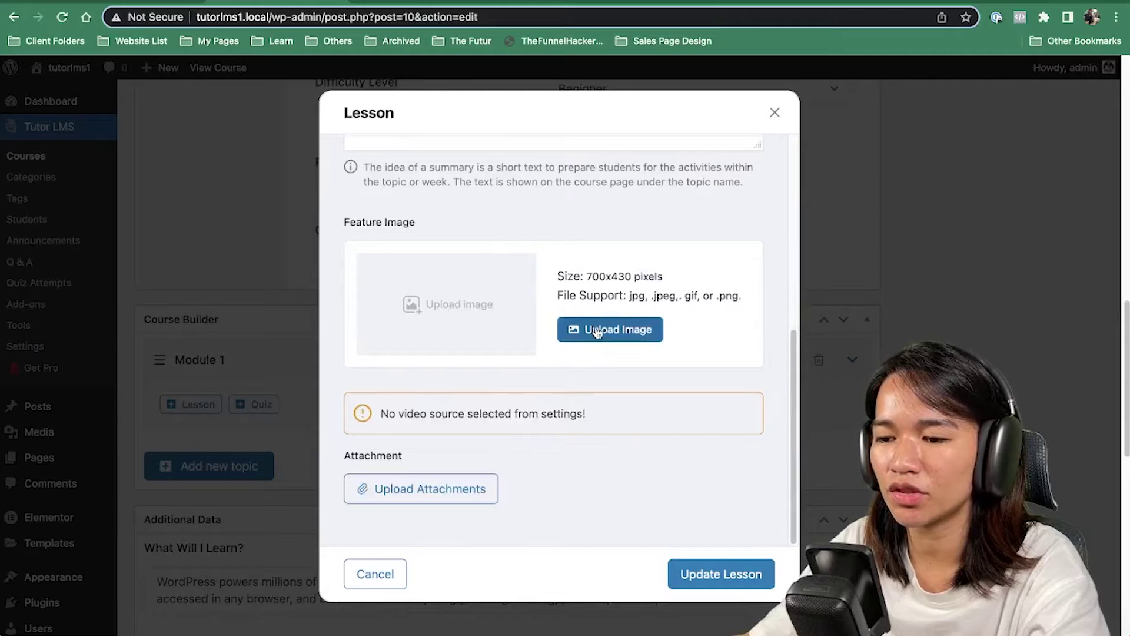
click(596, 331)
click(79, 250)
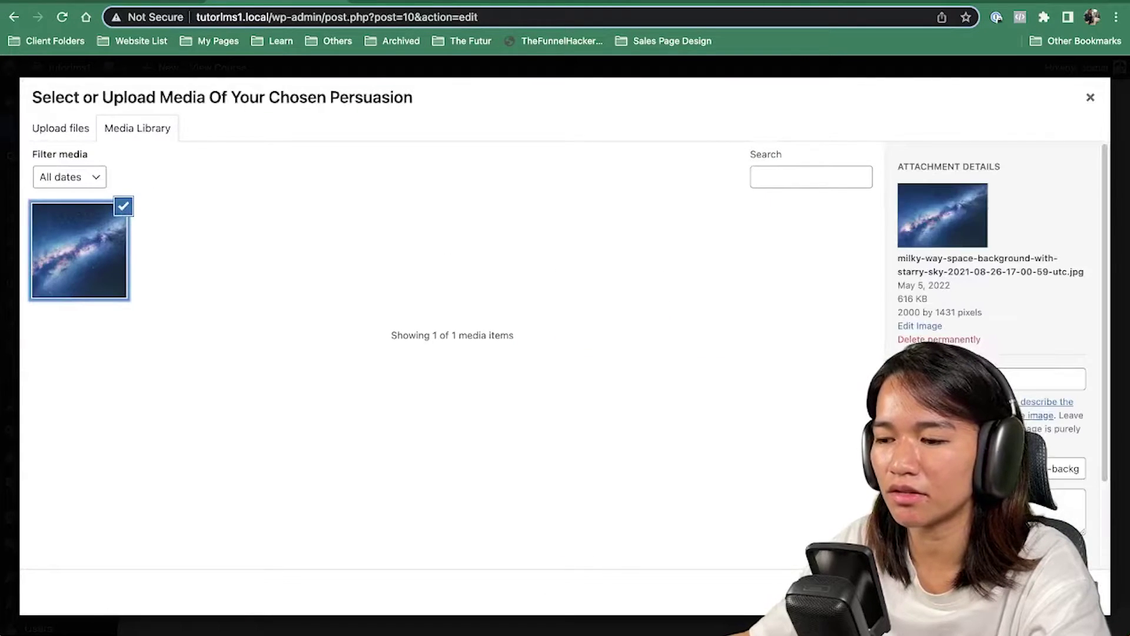
click(1057, 592)
Step: Attach the milky-way space image from the media library to the lesson and save the lesson
scroll(706, 316, down, 3)
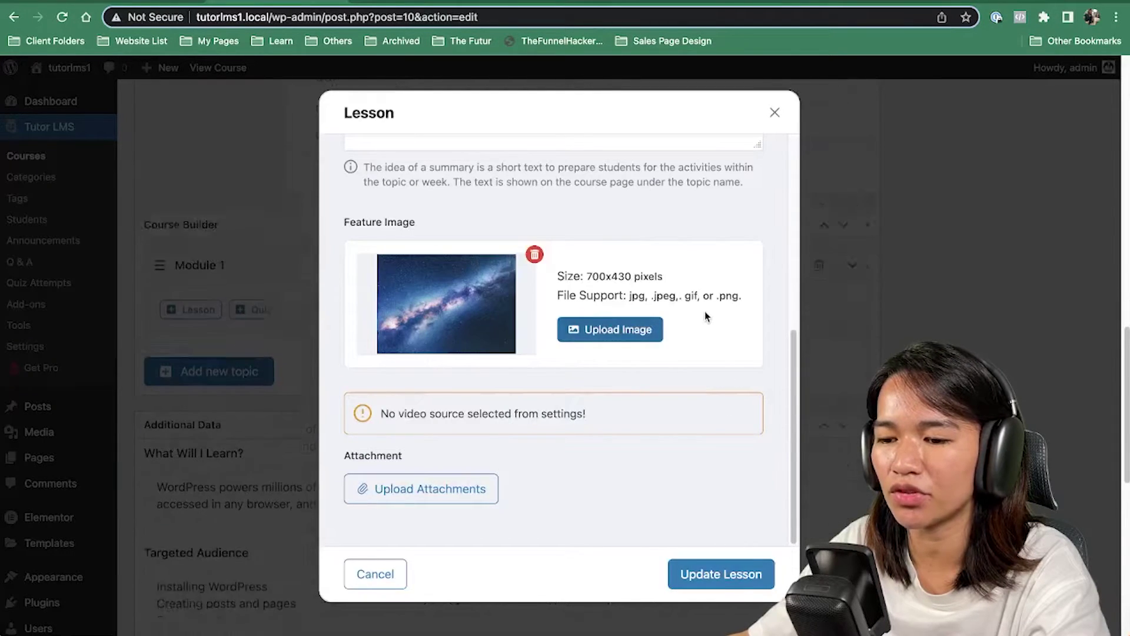
click(481, 490)
click(101, 262)
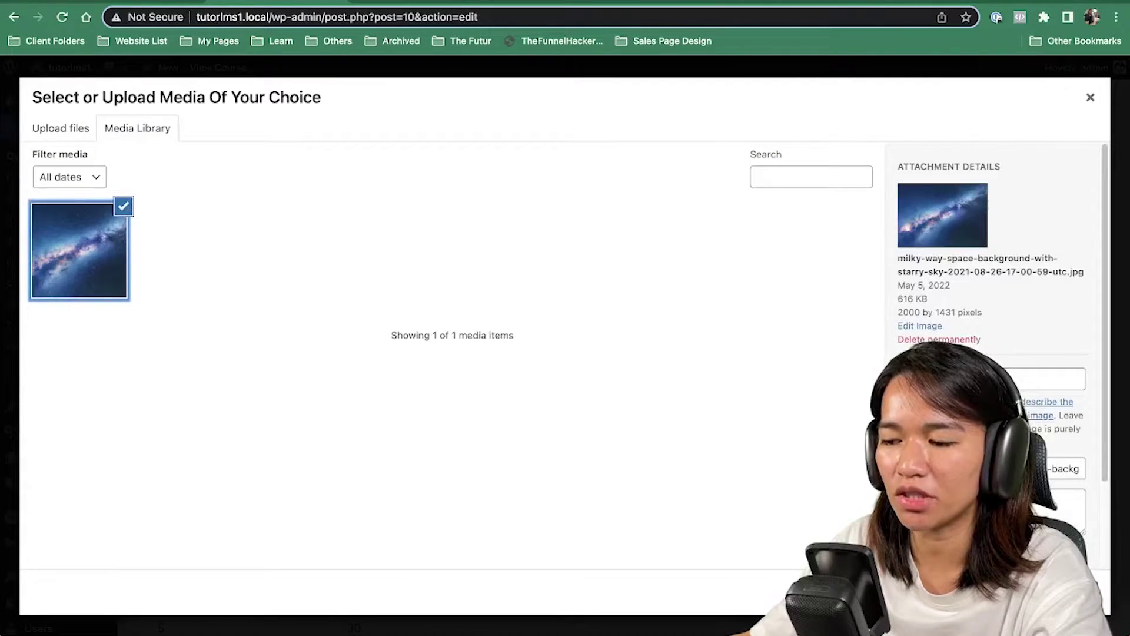
click(1057, 592)
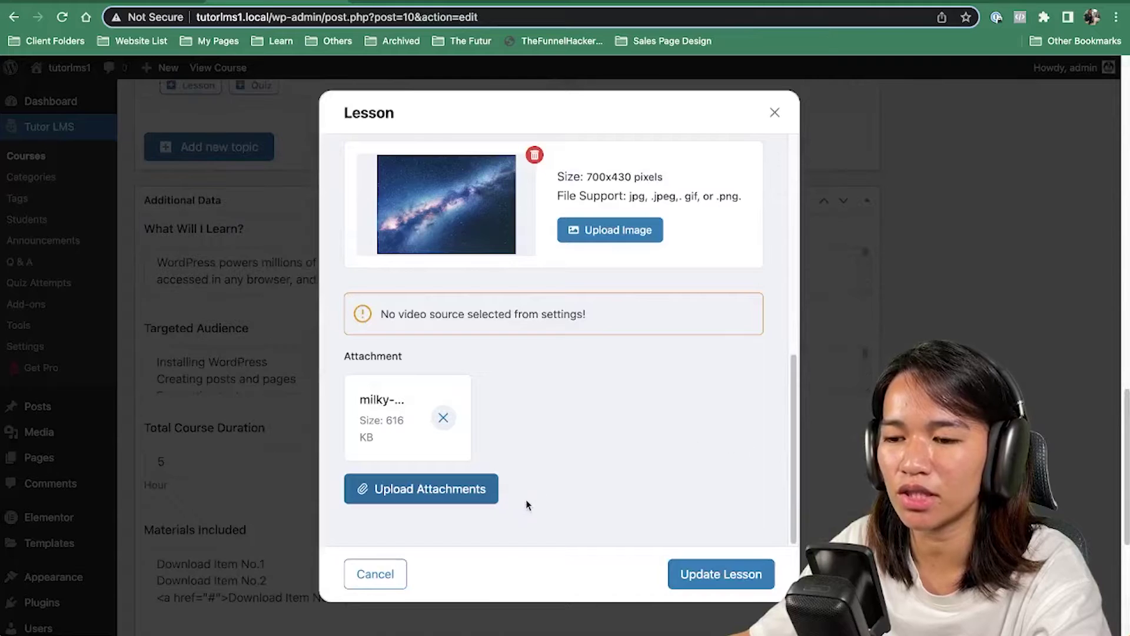
click(704, 572)
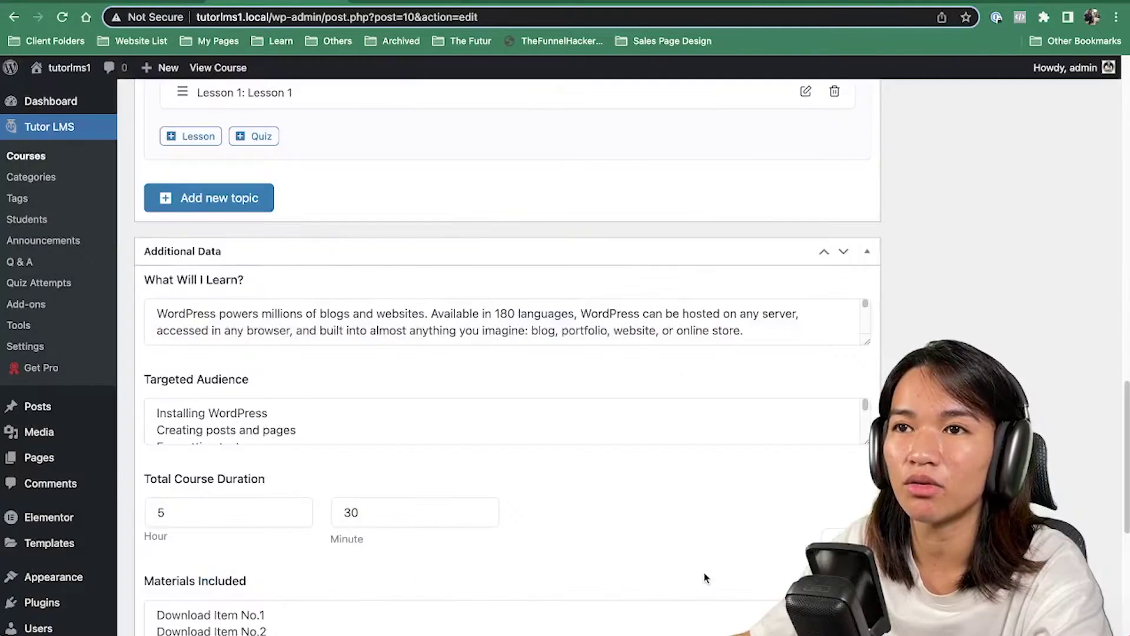
Step: Start another lesson in Module 1, name it "Lesson 2" and enter "lesson content" as its content
scroll(484, 371, up, 4)
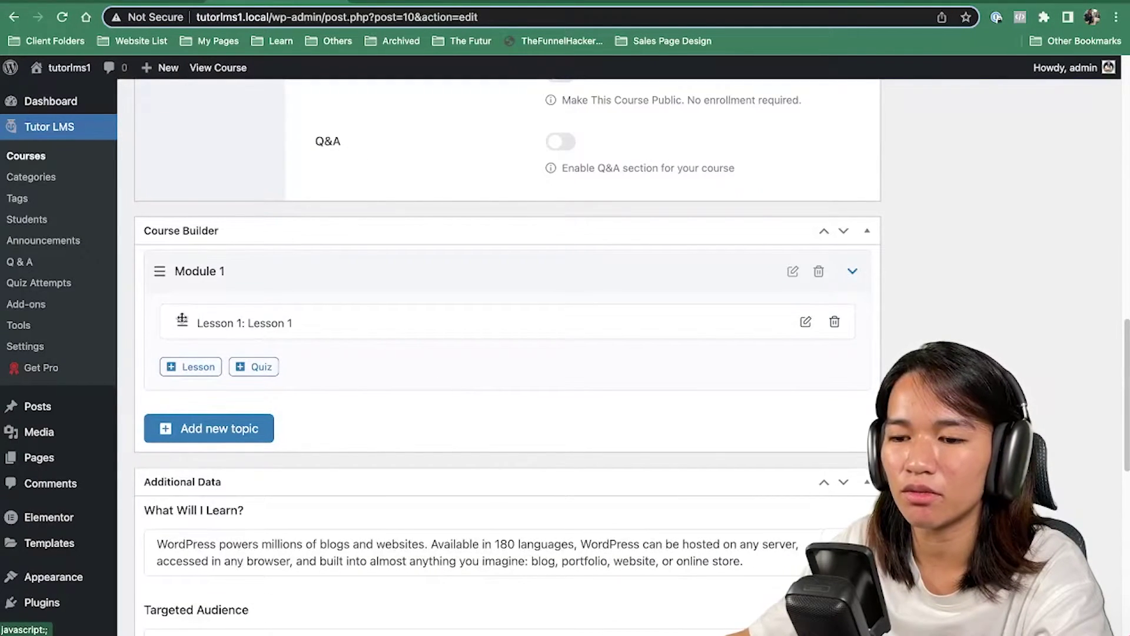
drag(185, 318, 177, 323)
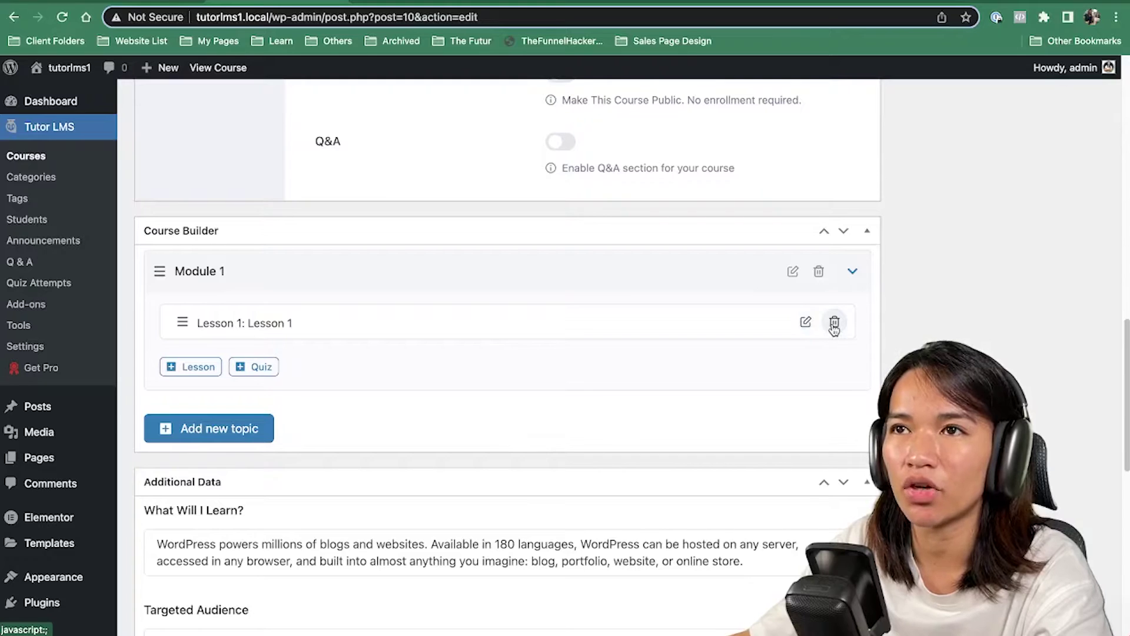
click(211, 367)
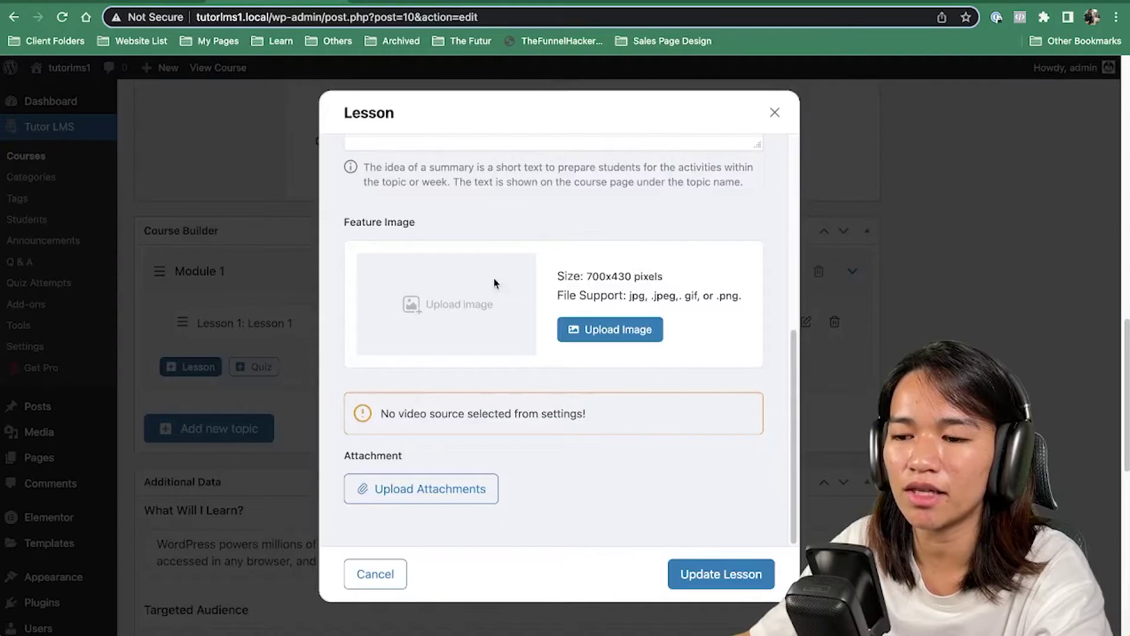
scroll(512, 284, up, 5)
triple_click(486, 199)
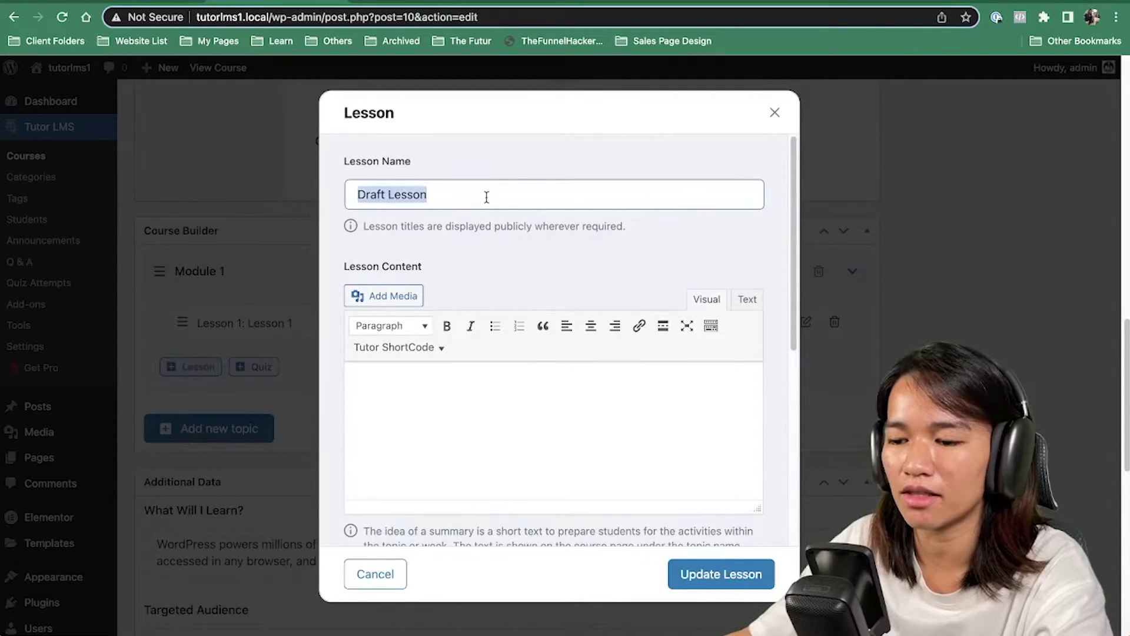
text(Less)
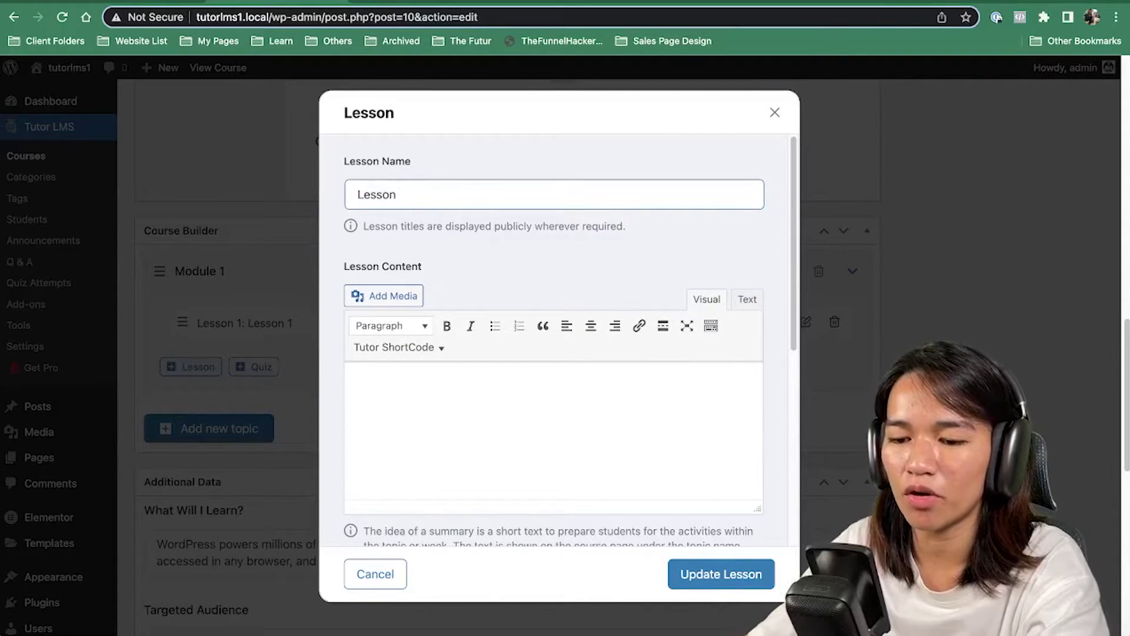
click(494, 446)
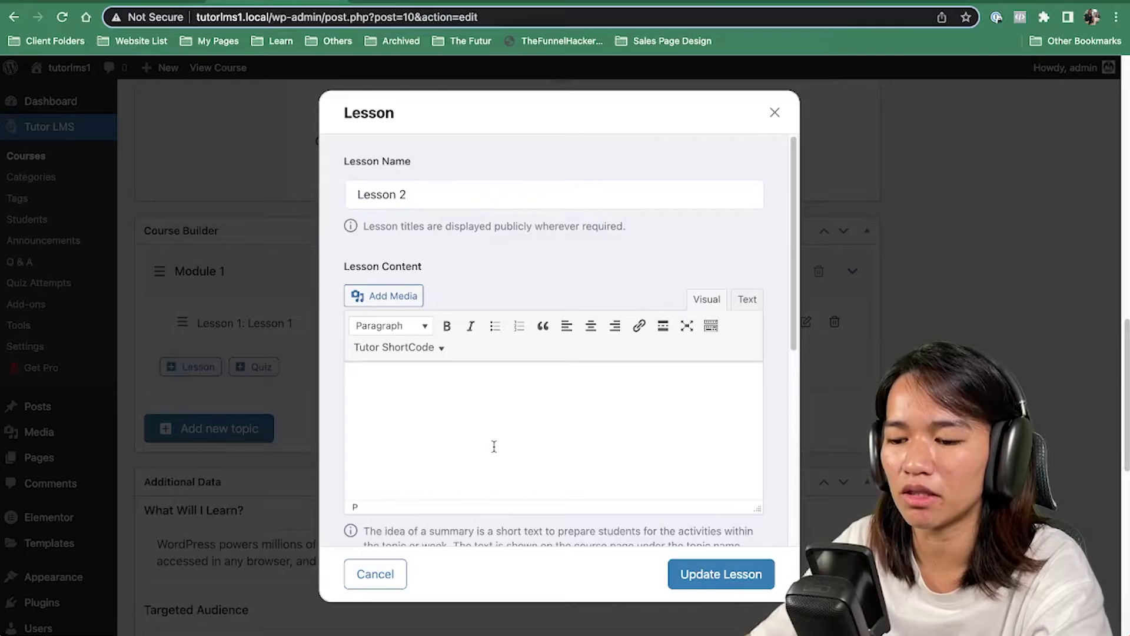
text(lesson)
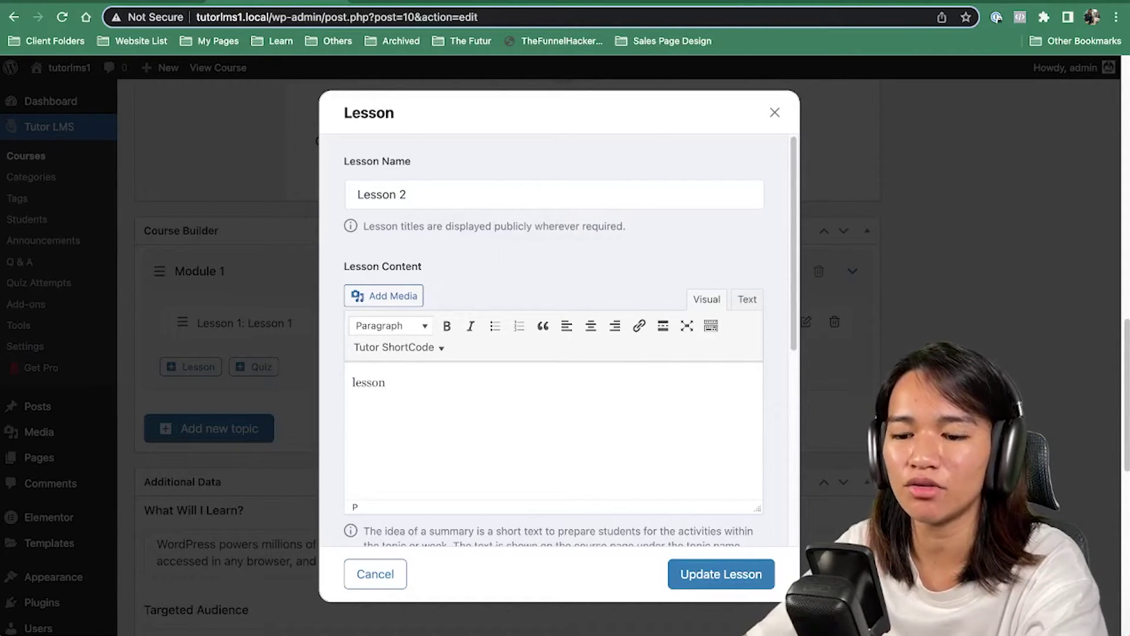
text( content)
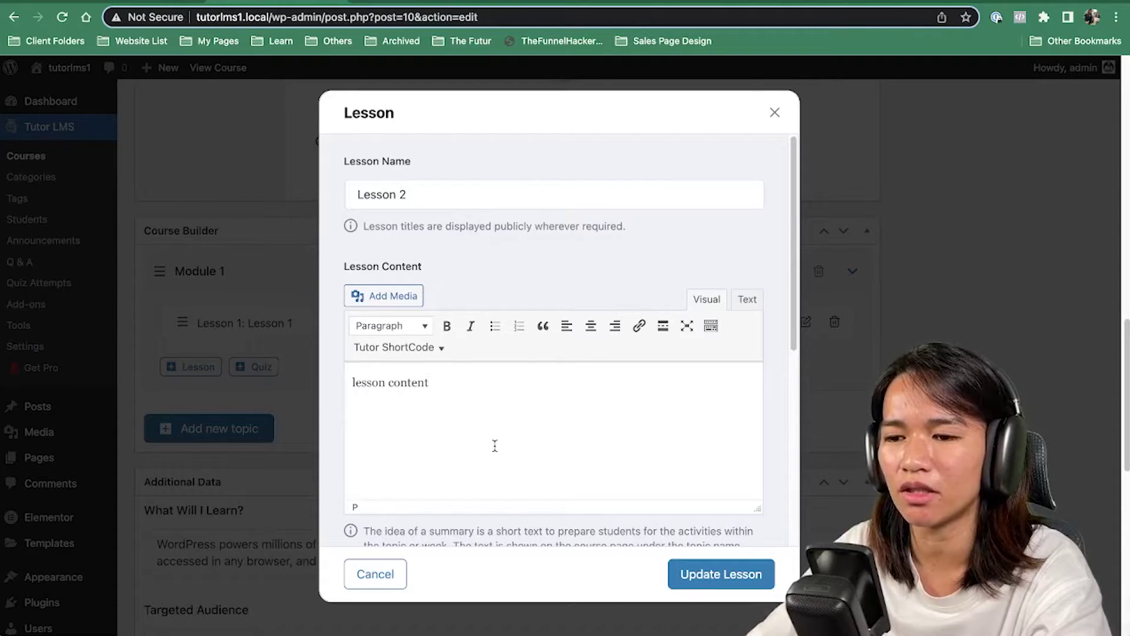
Step: Set the milky-way space image from the media library as Lesson 2's feature image
scroll(505, 399, down, 1)
scroll(506, 384, down, 5)
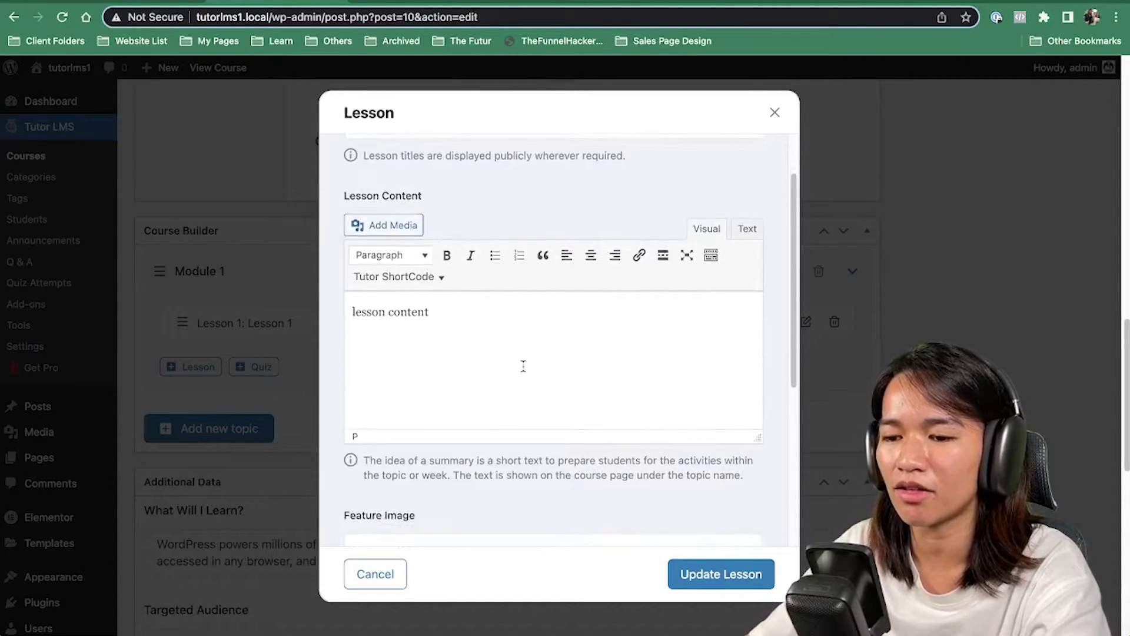
click(613, 370)
click(79, 250)
click(1056, 591)
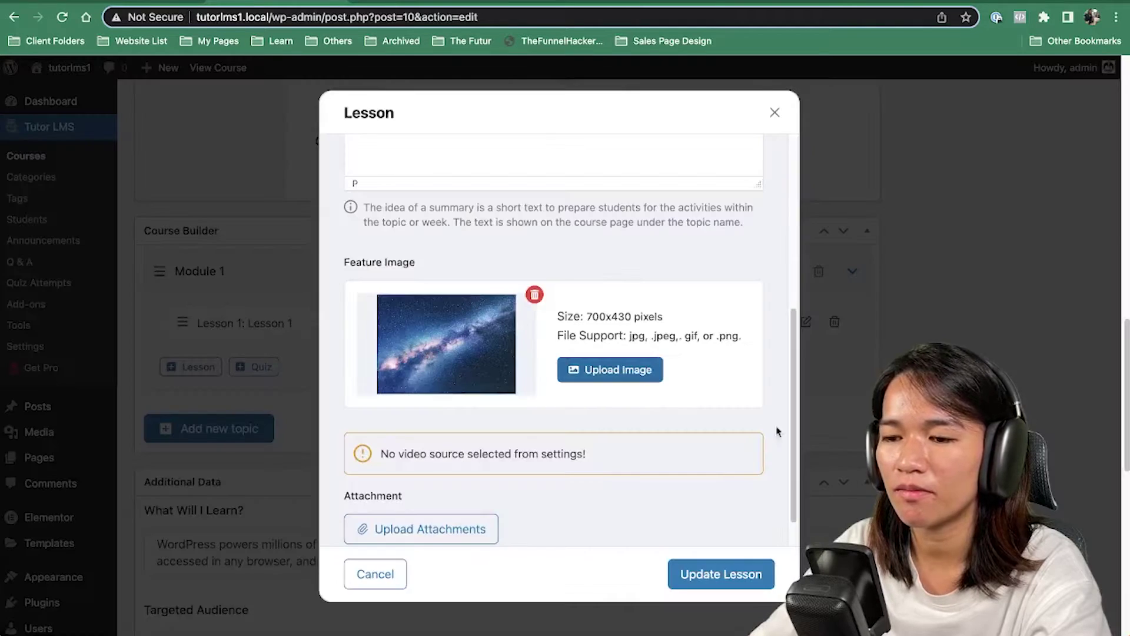
Step: Attach the milky-way space image from the media library to Lesson 2 and save the lesson
scroll(706, 379, down, 1)
scroll(538, 389, down, 6)
click(461, 486)
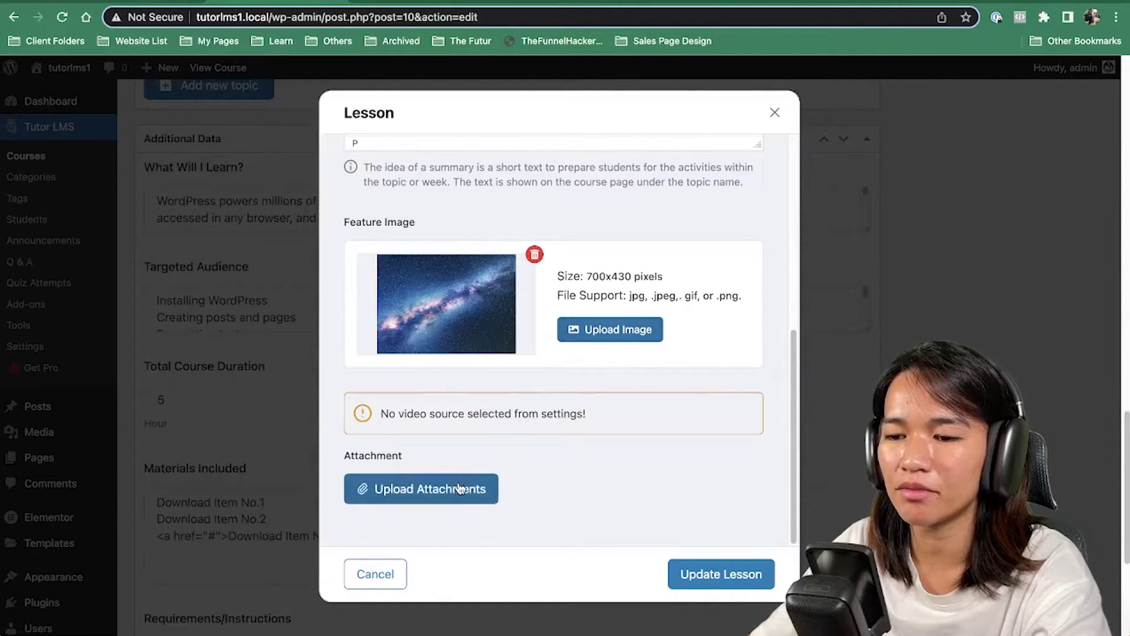
click(124, 291)
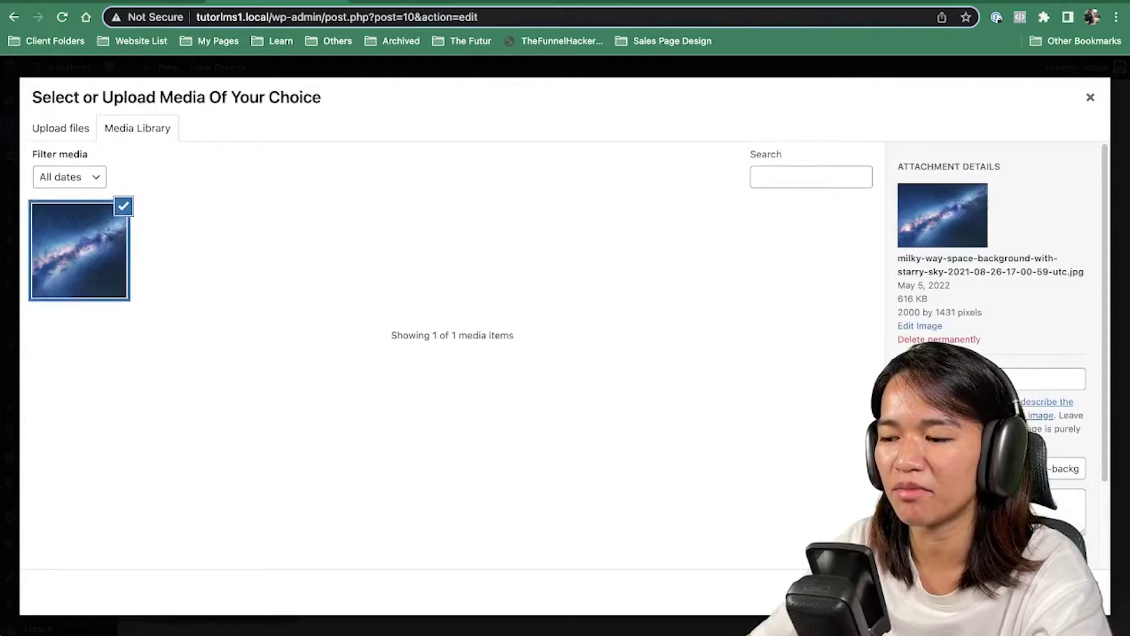
click(1059, 592)
scroll(558, 363, down, 3)
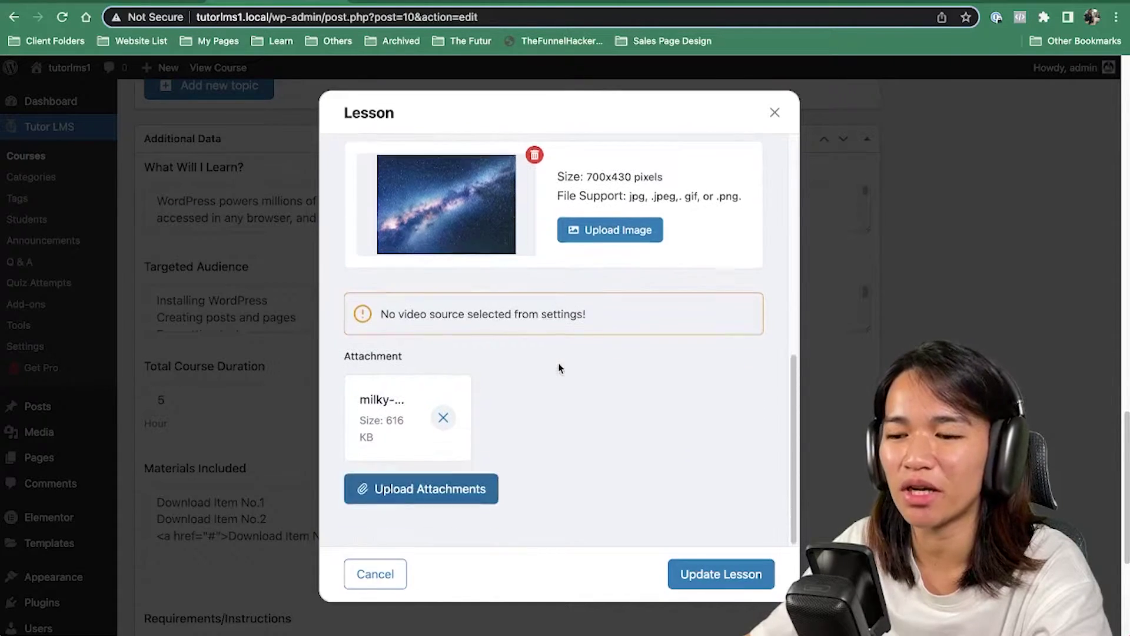
click(718, 575)
Step: Review the lessons in Module 1 and update the published course
scroll(500, 435, up, 8)
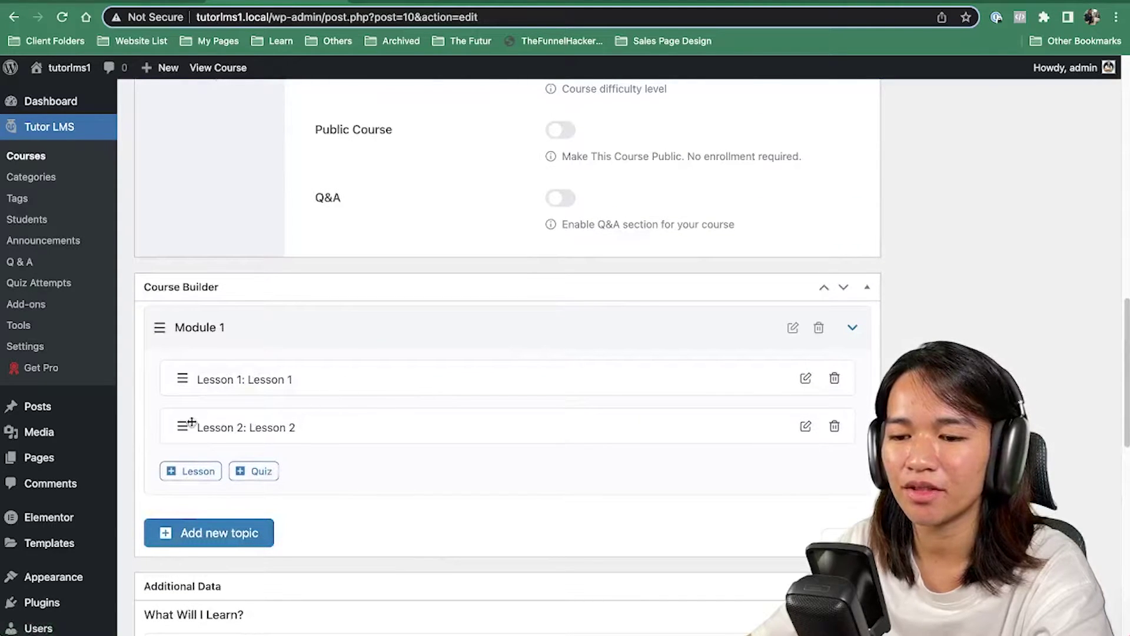
mouse_move(195, 426)
mouse_down()
mouse_move(195, 383)
mouse_move(187, 436)
mouse_up()
scroll(368, 296, down, 3)
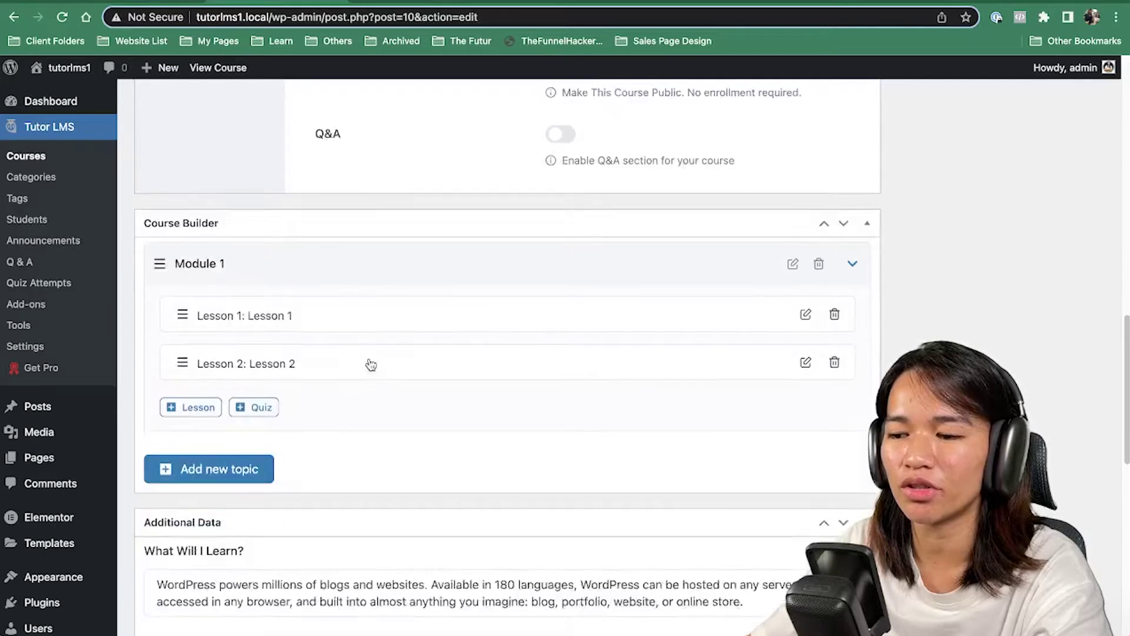
scroll(960, 316, up, 1)
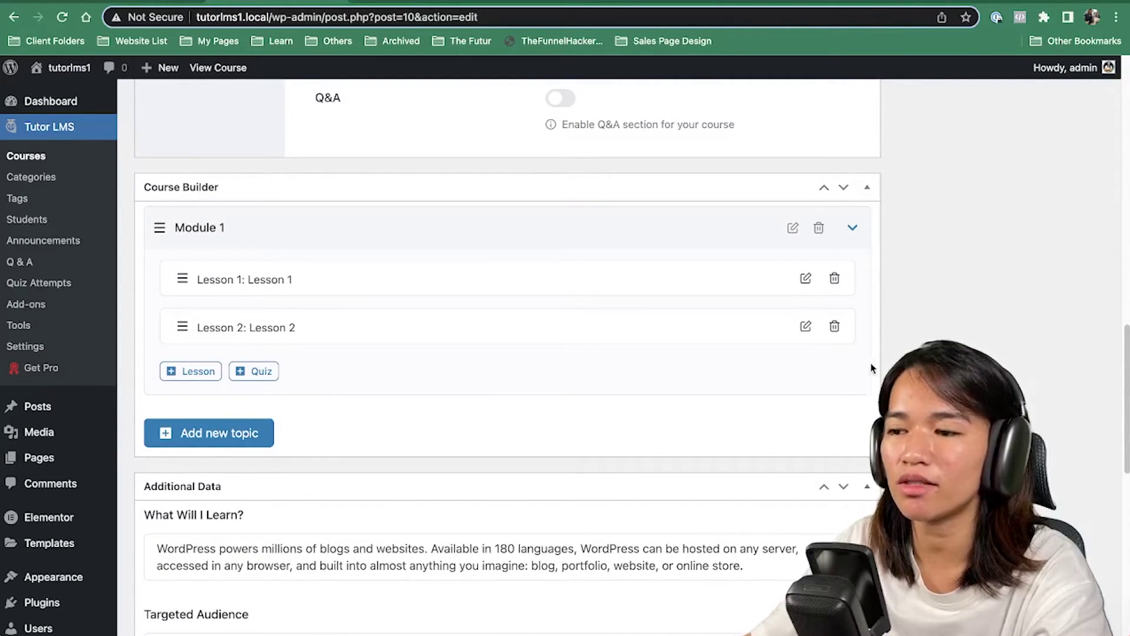
scroll(865, 371, up, 15)
click(1069, 210)
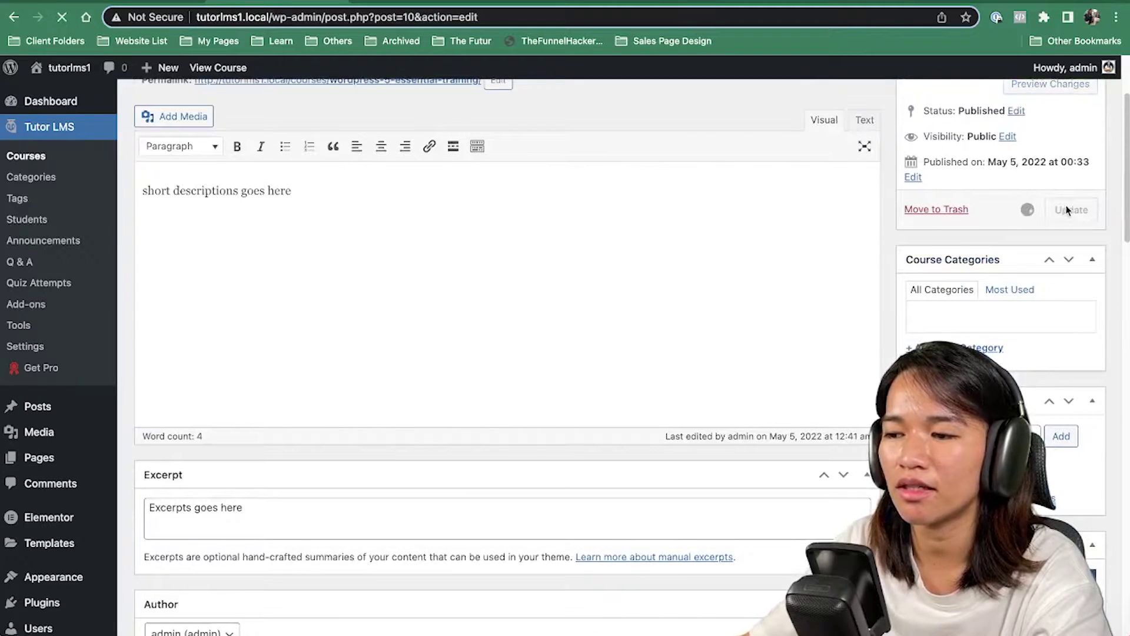
Step: Reload the front-end course page and expand Module 1 in its curriculum to check the lessons
click(434, 0)
click(62, 18)
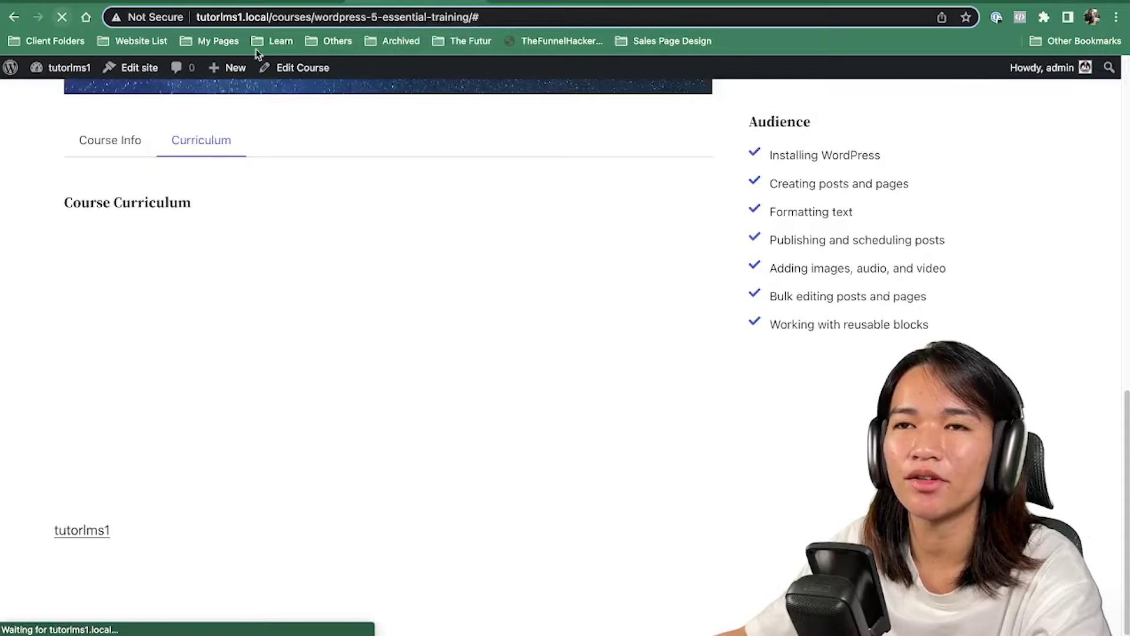
click(233, 147)
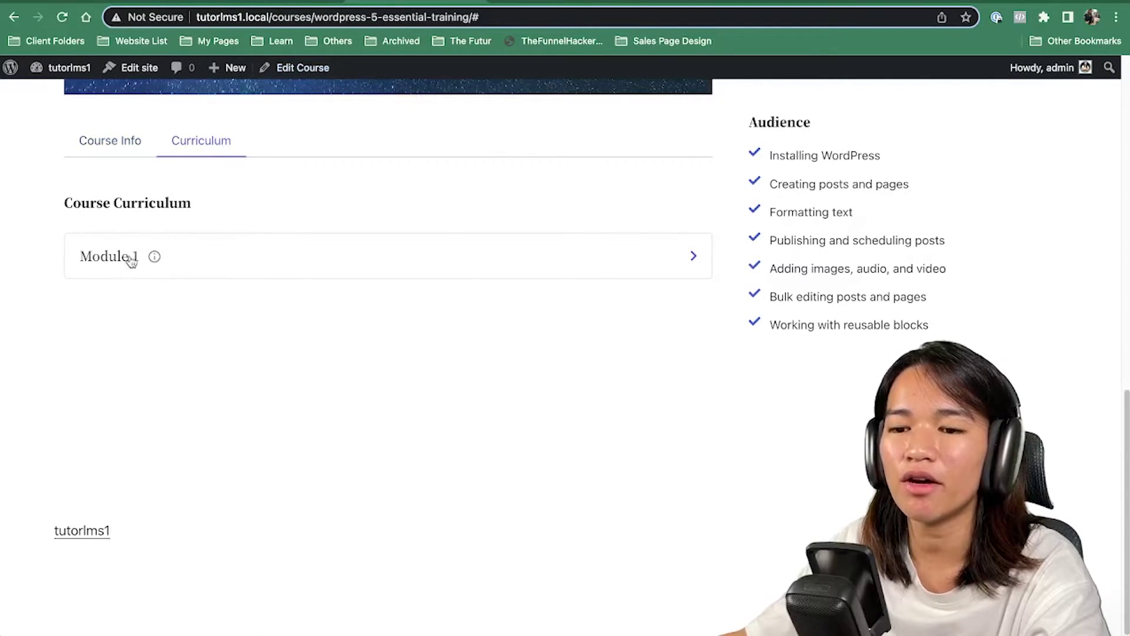
click(680, 262)
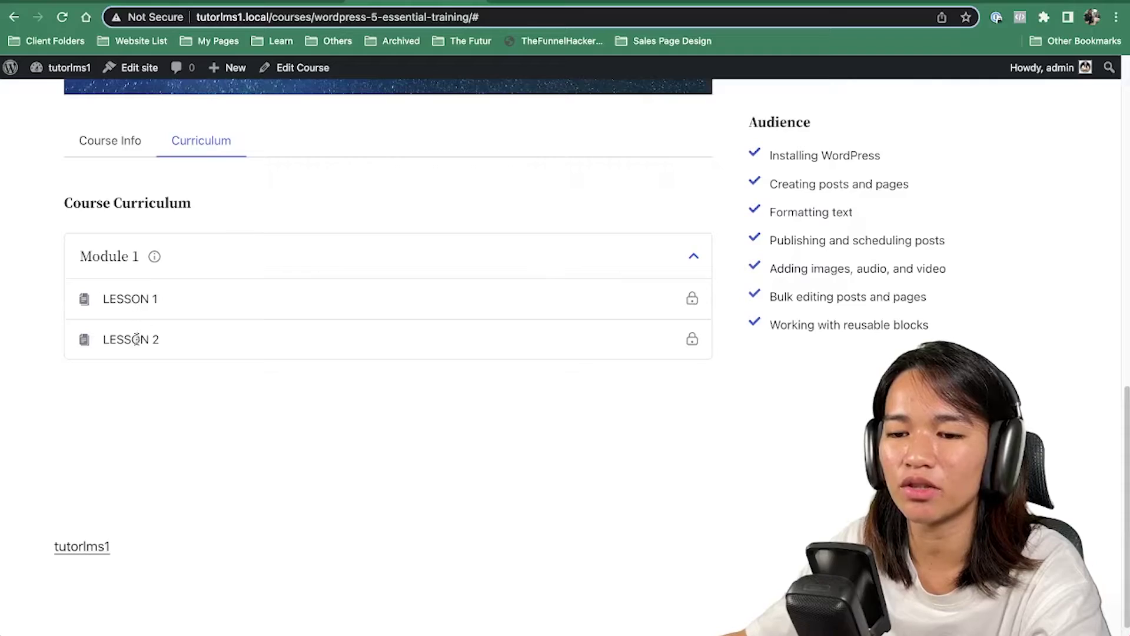
Step: Enroll in the WordPress 5 Essential Training course and open Lesson 1 from its curriculum
scroll(799, 335, up, 10)
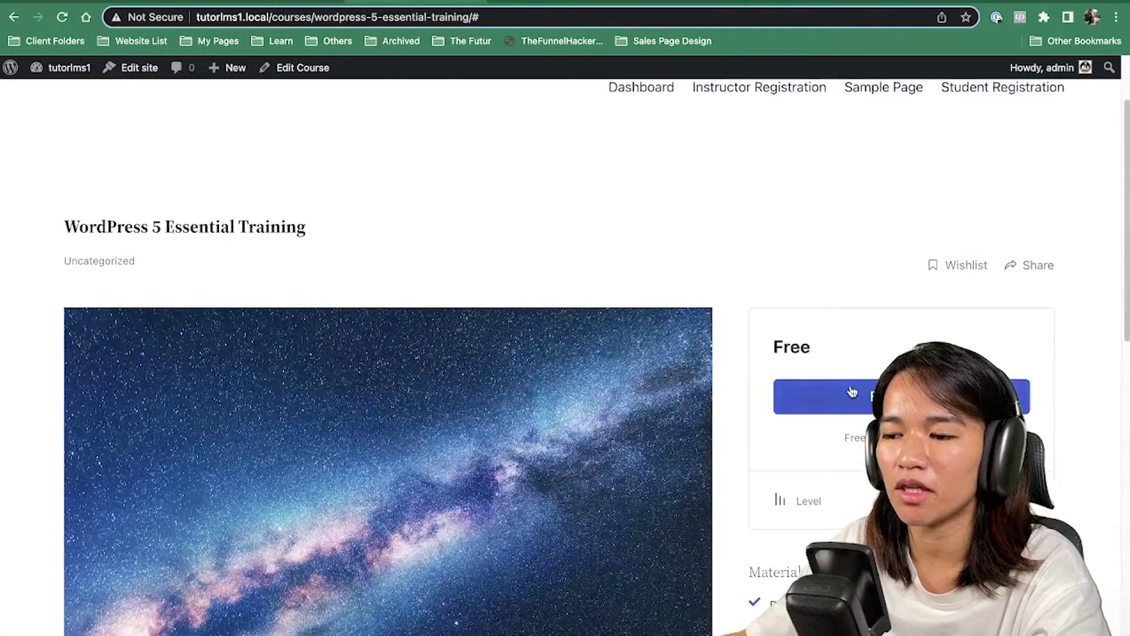
scroll(707, 242, down, 3)
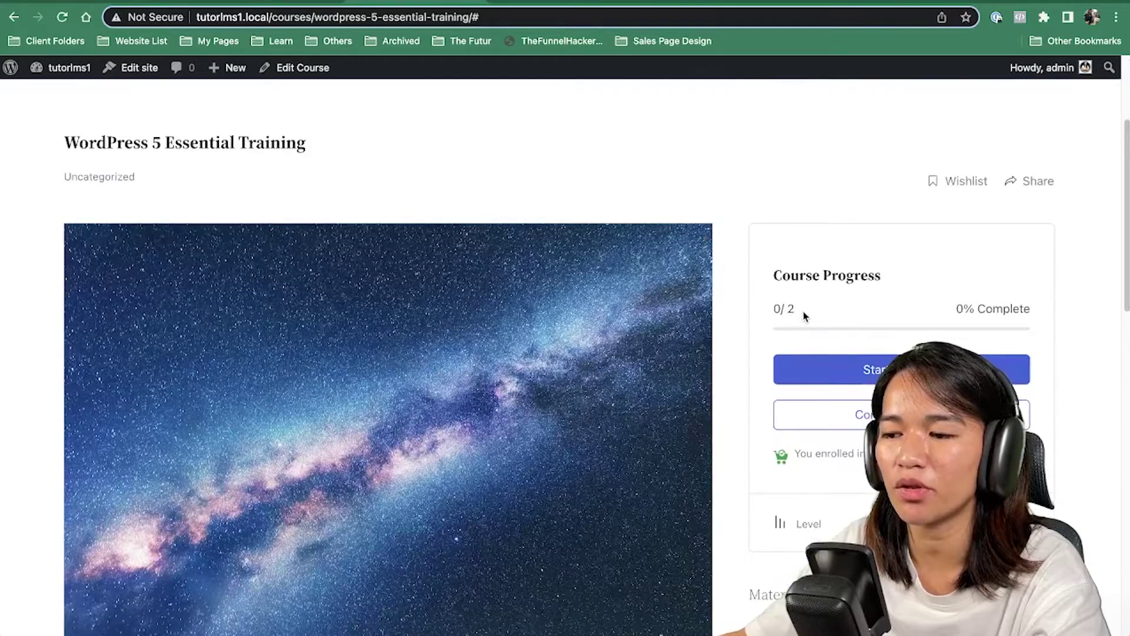
scroll(754, 326, down, 10)
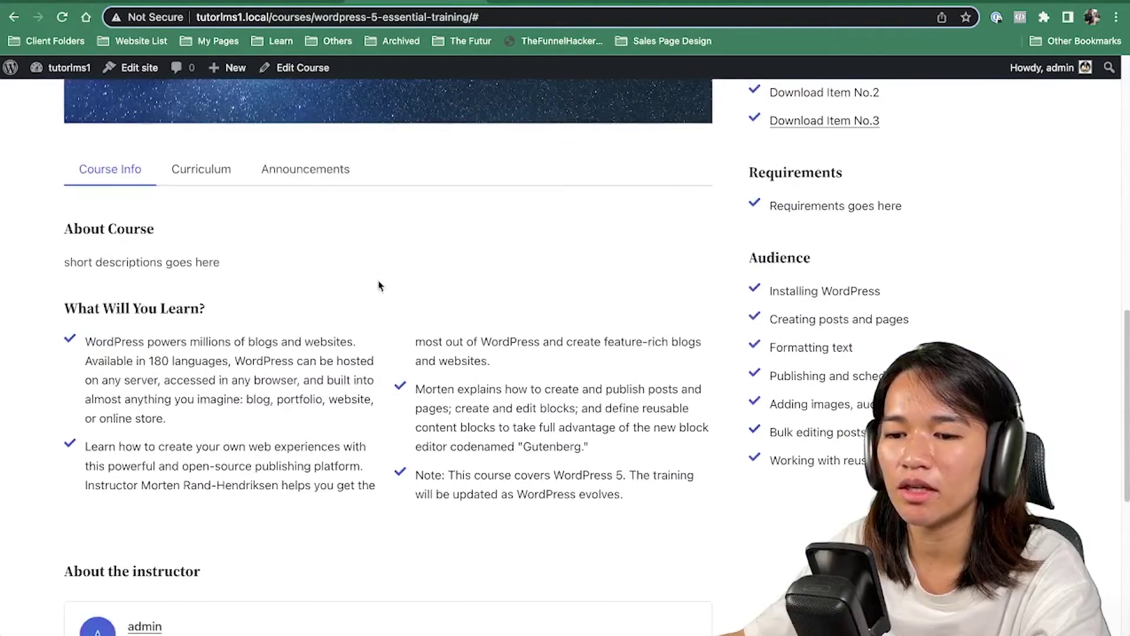
click(215, 175)
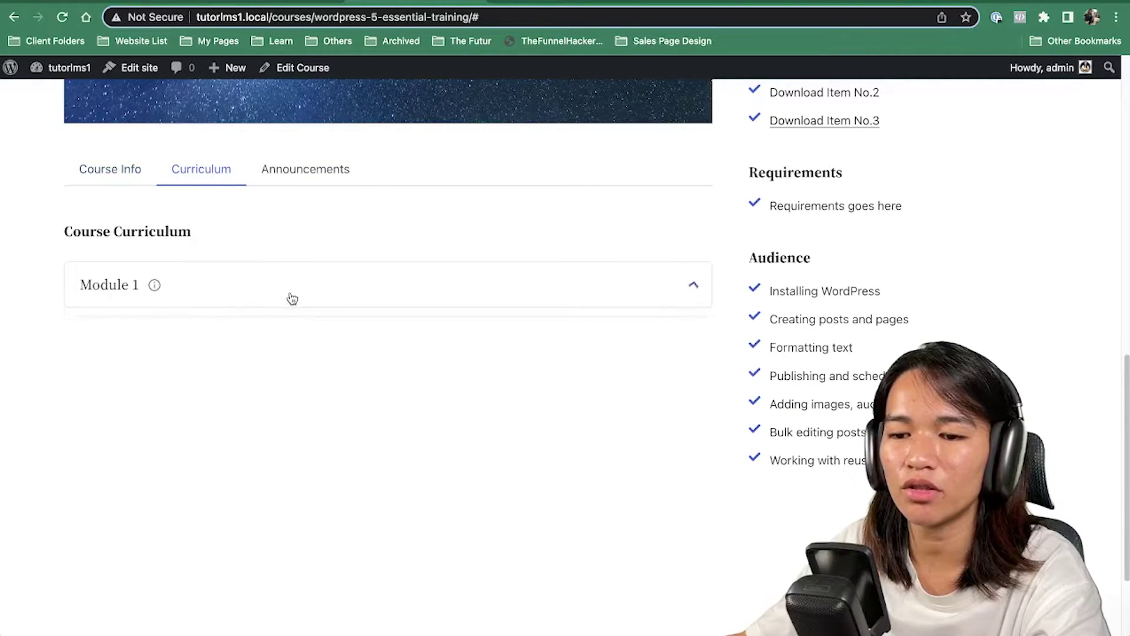
click(151, 329)
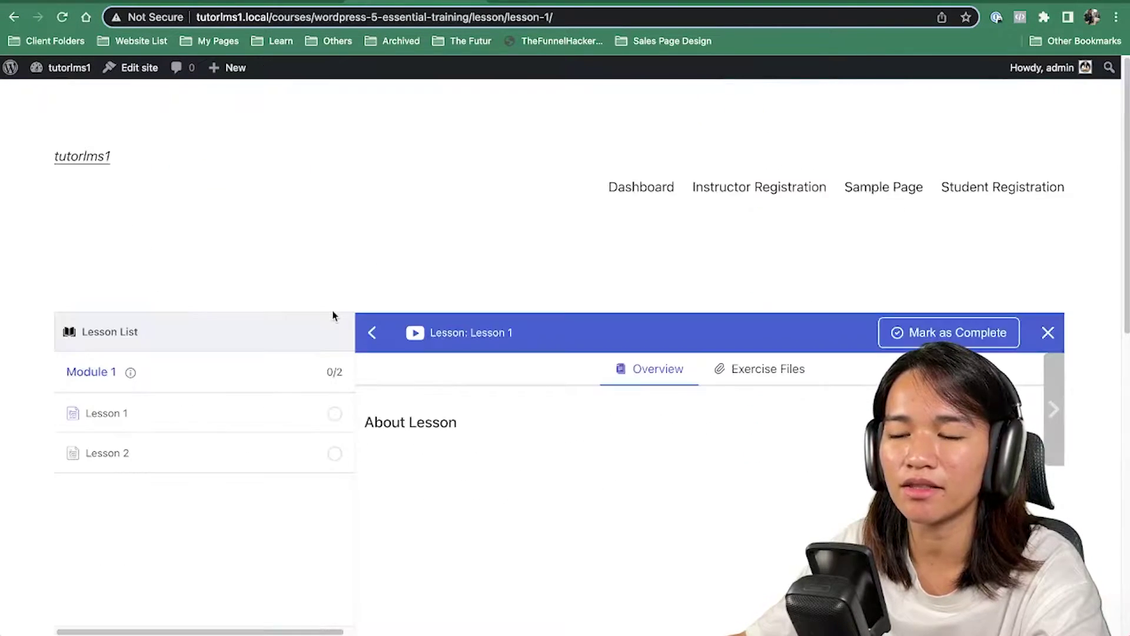
Step: Examine Lesson 1's overview and its exercise files on the front end
scroll(494, 188, down, 2)
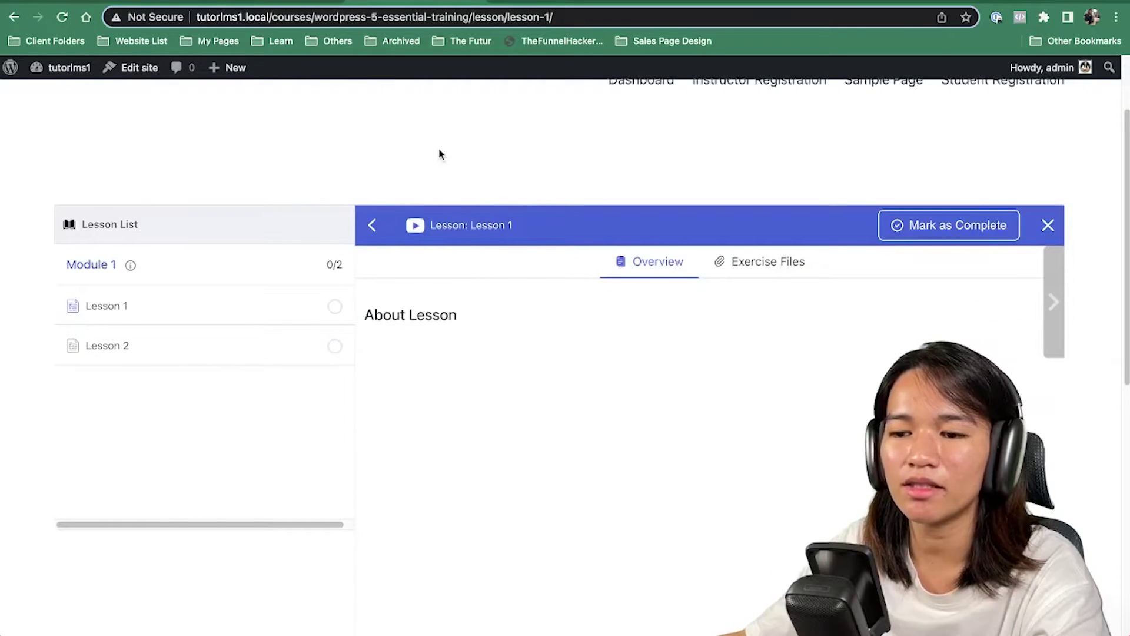
scroll(440, 154, down, 2)
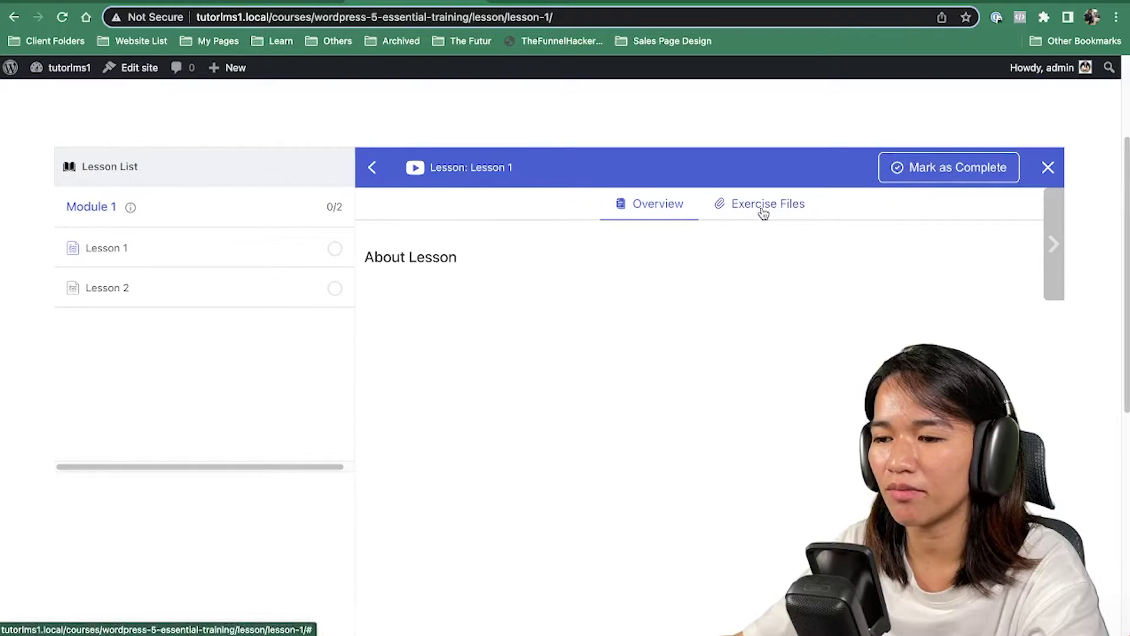
click(741, 215)
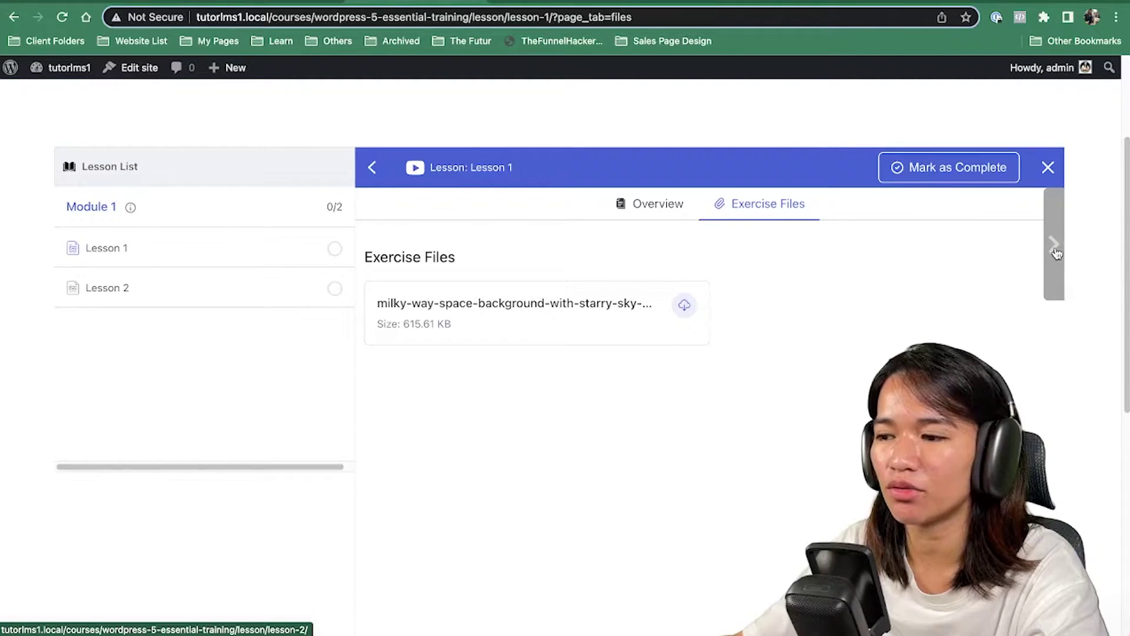
Step: Go on to Lesson 2 and examine its exercise files and overview content
click(1056, 252)
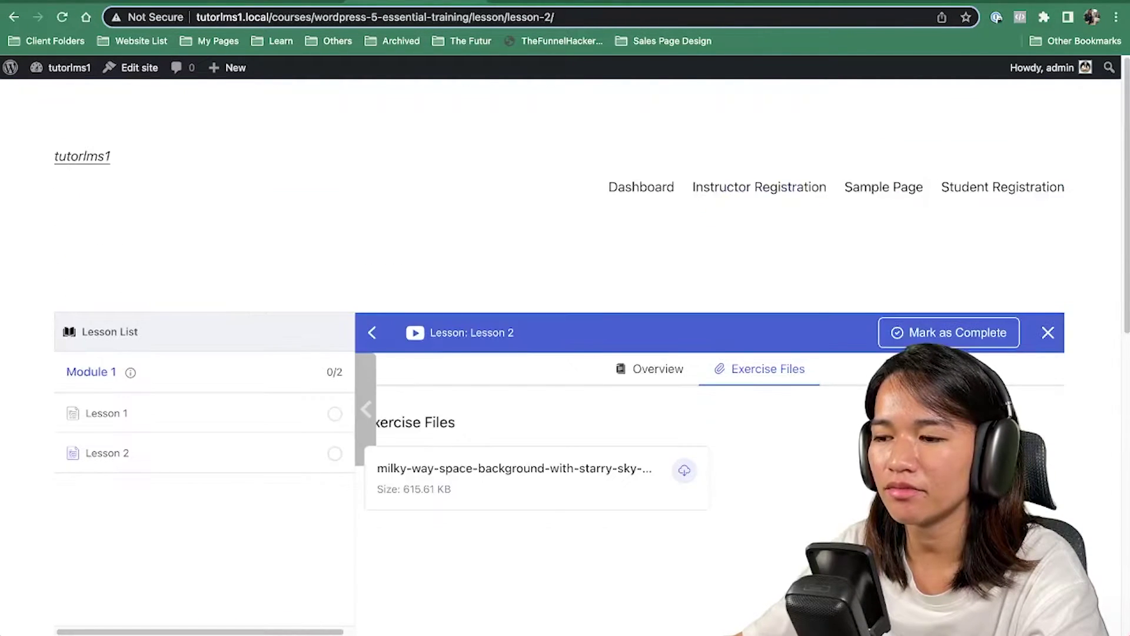
scroll(726, 388, down, 5)
scroll(620, 204, up, 4)
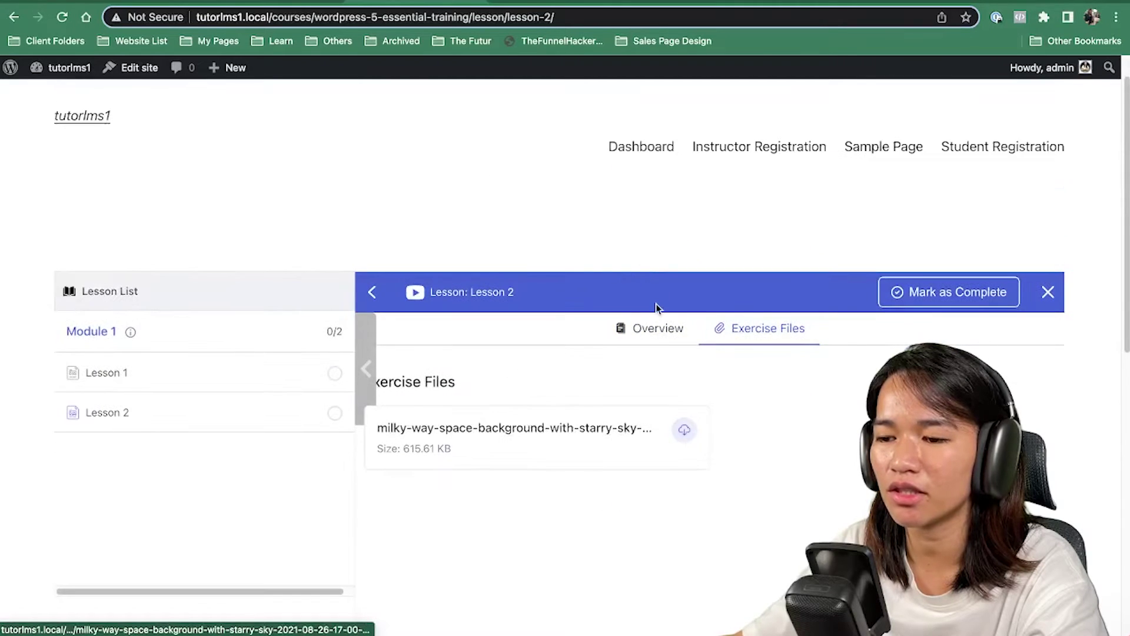
click(668, 339)
scroll(530, 306, down, 3)
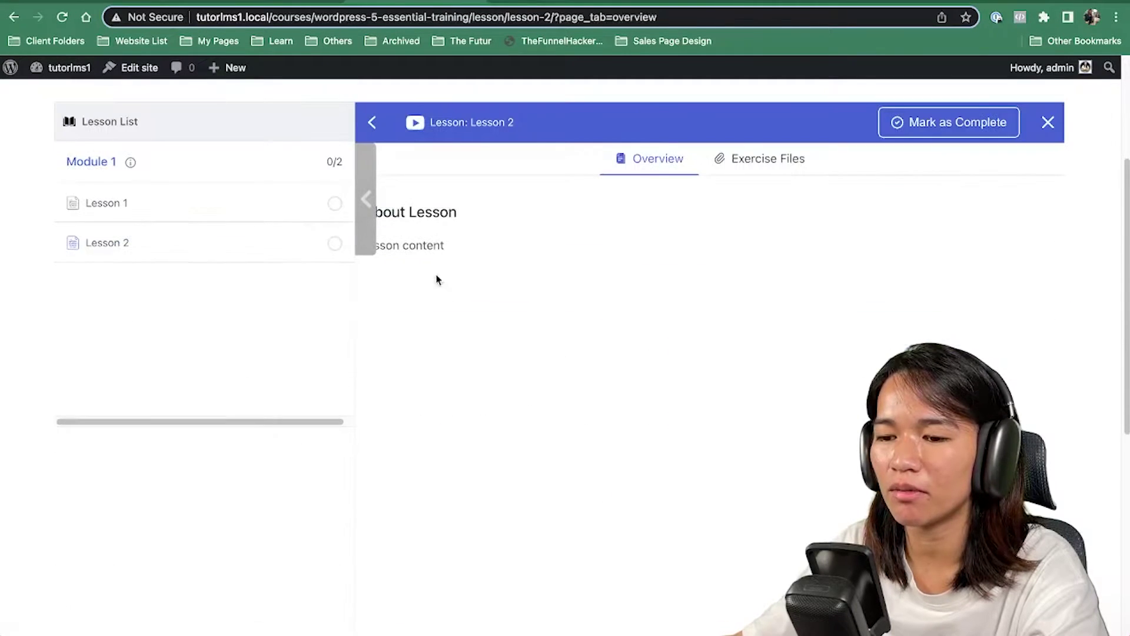
Step: Return to Lesson 1 and look over its page layout
click(368, 211)
scroll(877, 211, down, 5)
scroll(648, 206, up, 5)
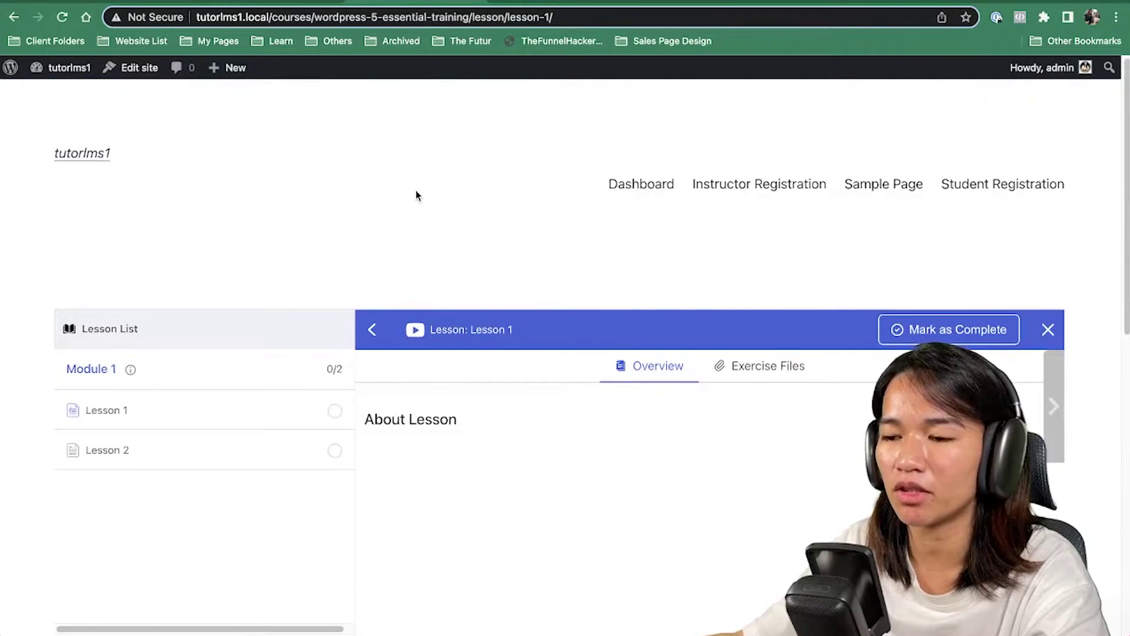
Step: Visit Lesson 2 in the course player, return to Lesson 1 and mark Lesson 1 as complete
scroll(415, 196, down, 3)
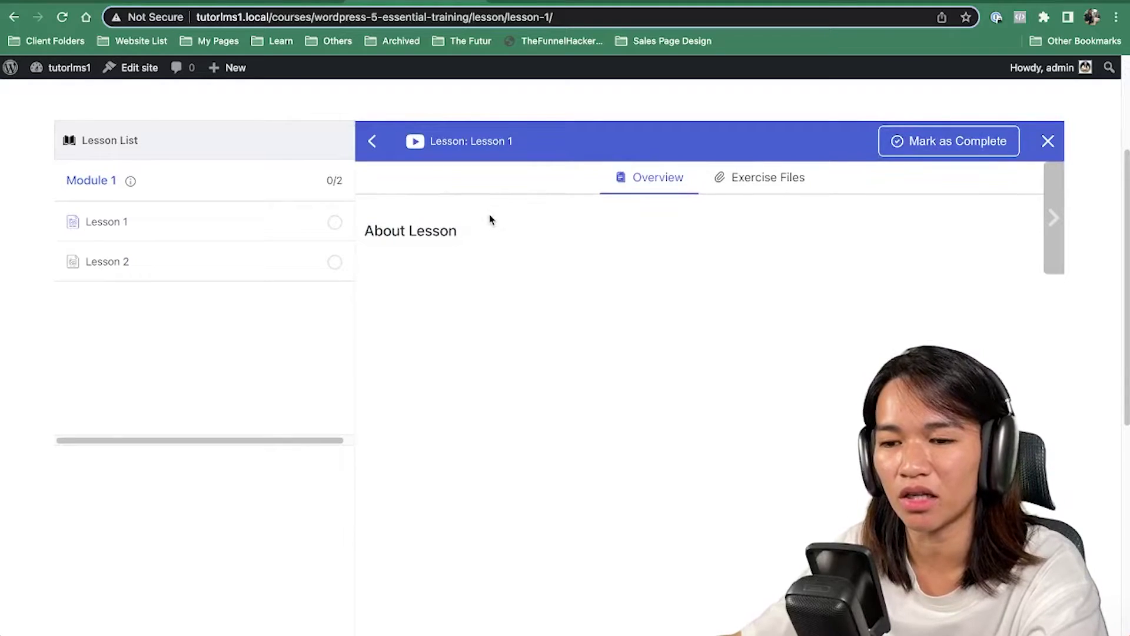
scroll(823, 288, up, 3)
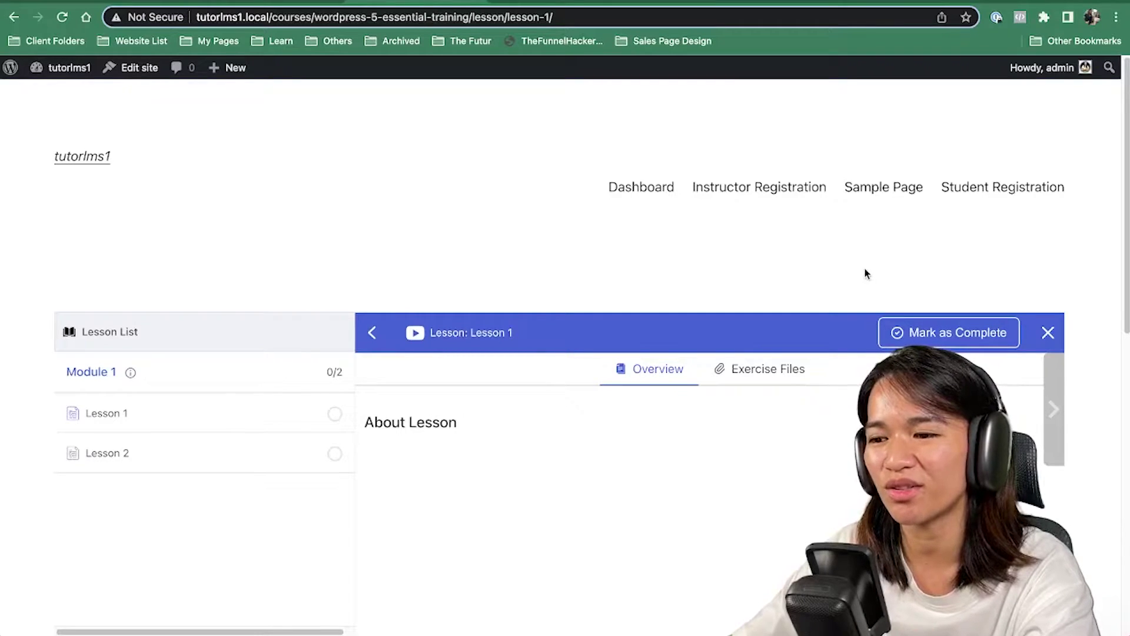
scroll(859, 250, down, 1)
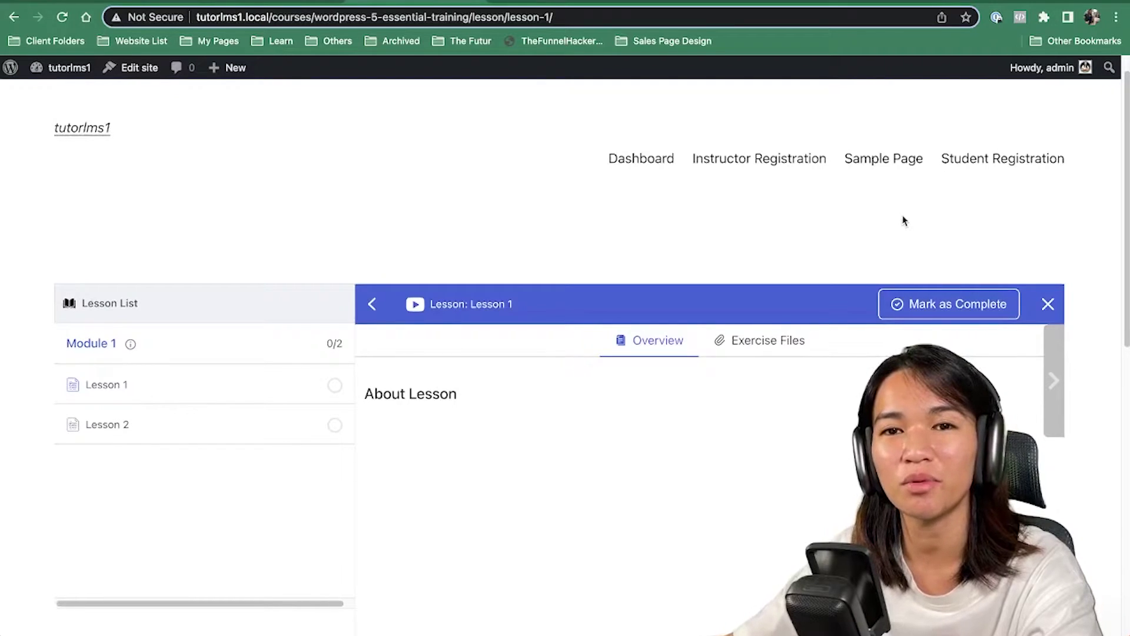
scroll(787, 205, down, 4)
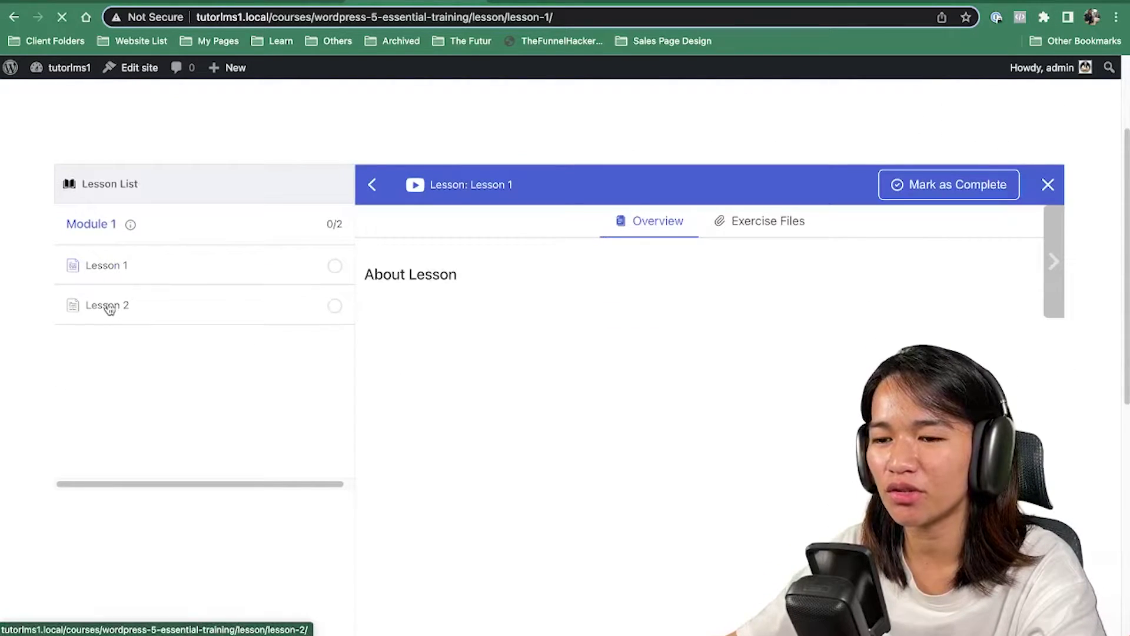
scroll(430, 272, down, 1)
click(123, 385)
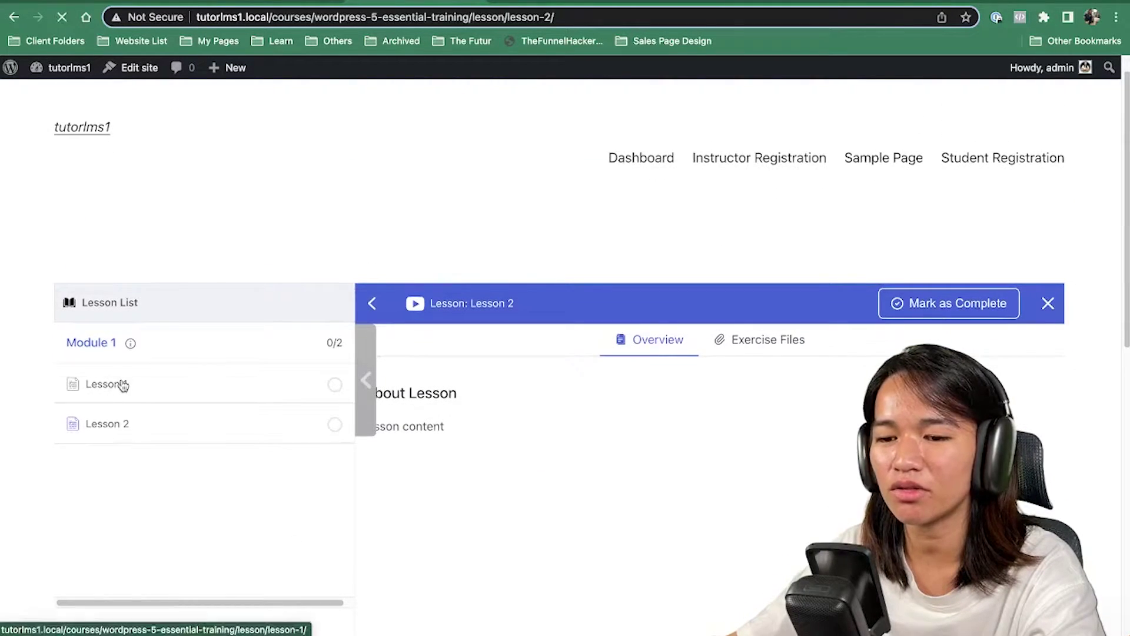
scroll(818, 238, down, 2)
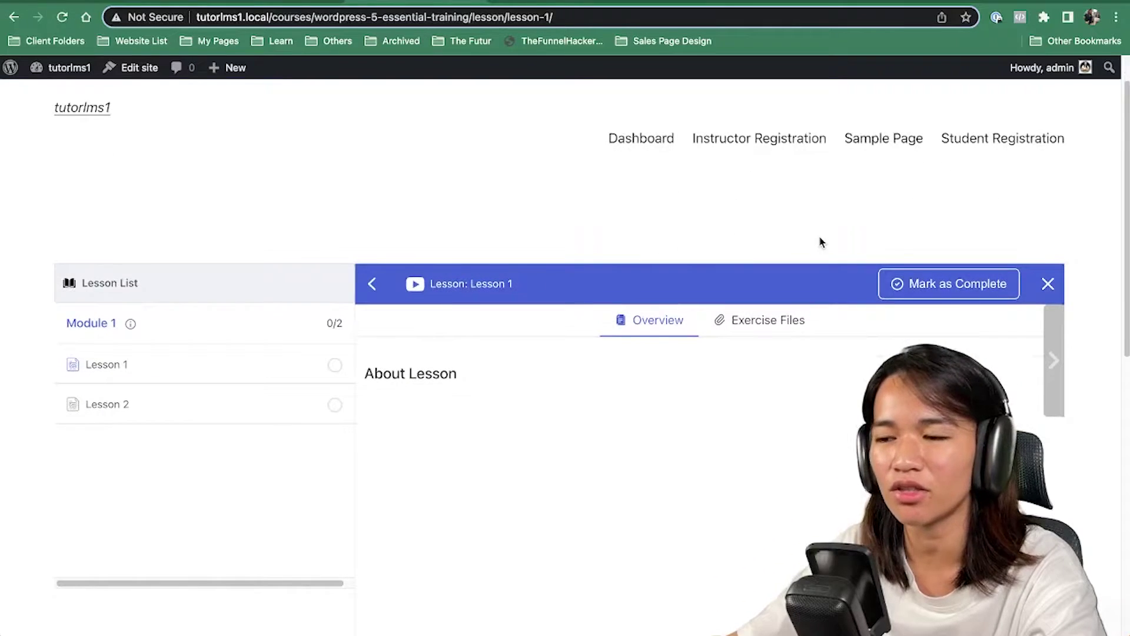
click(933, 289)
scroll(321, 316, down, 1)
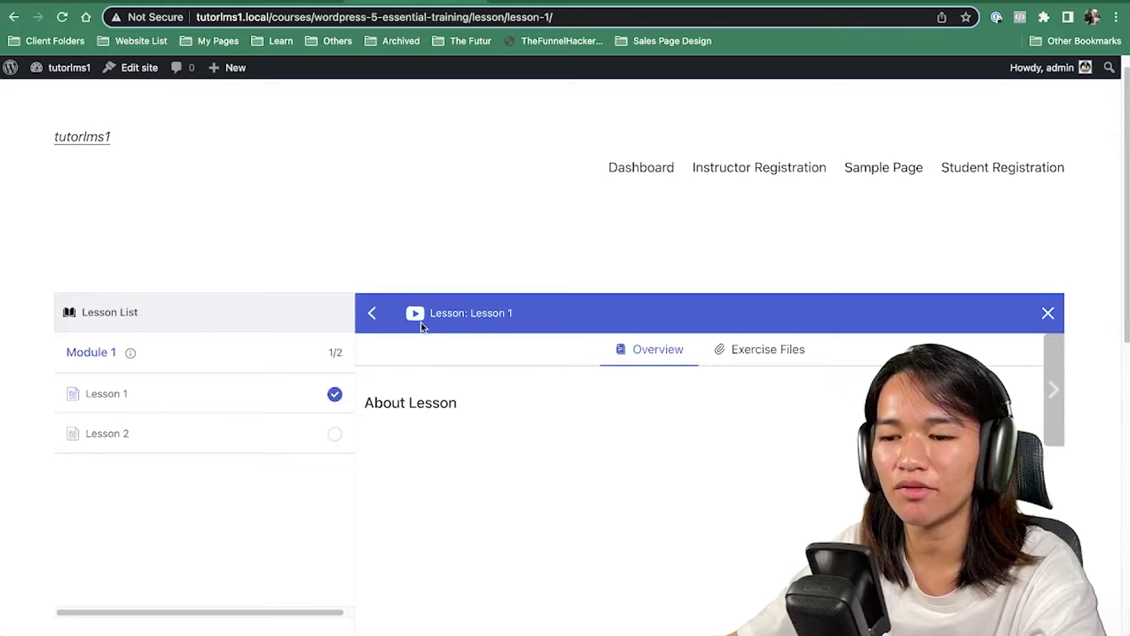
Step: Collapse and re-expand Module 1 in the lesson list, and hide and restore the whole lesson list
click(112, 353)
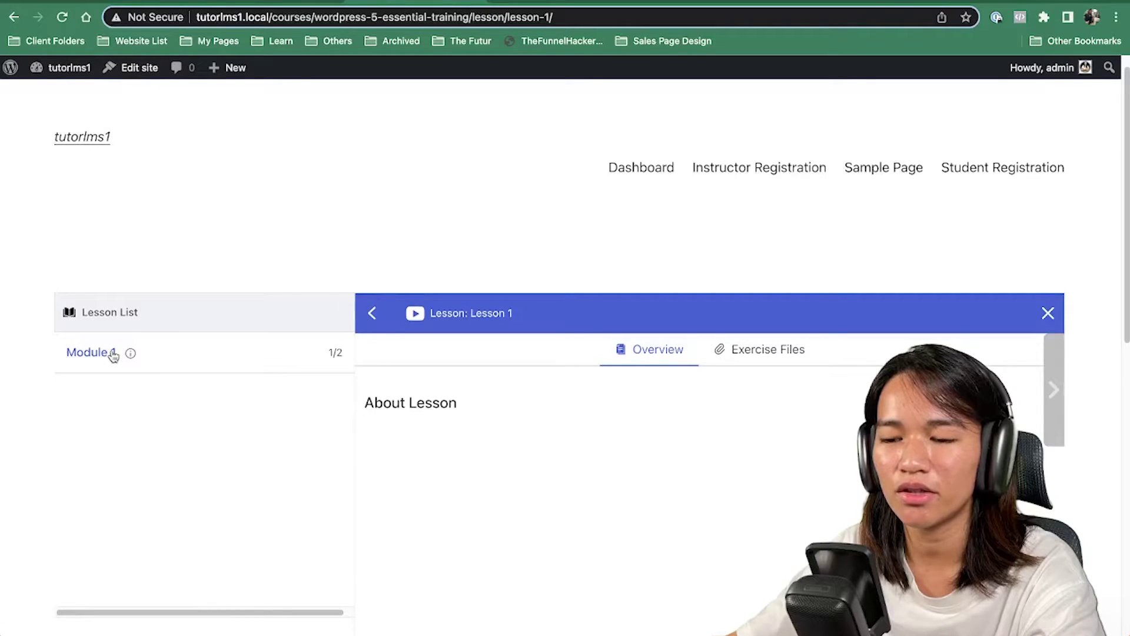
click(111, 353)
click(370, 317)
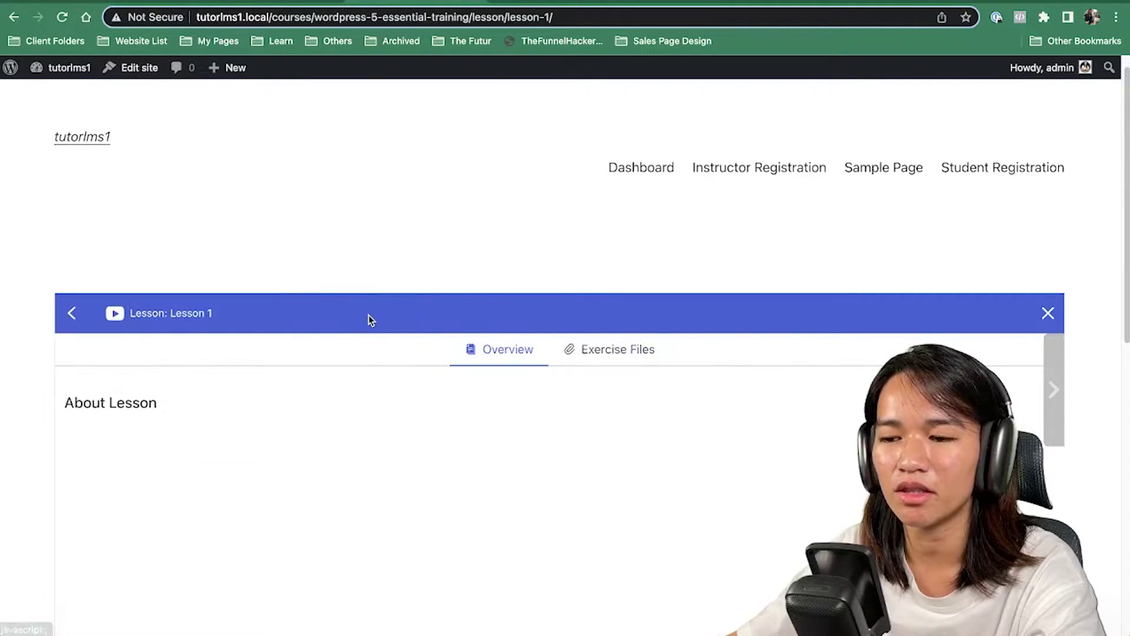
click(71, 316)
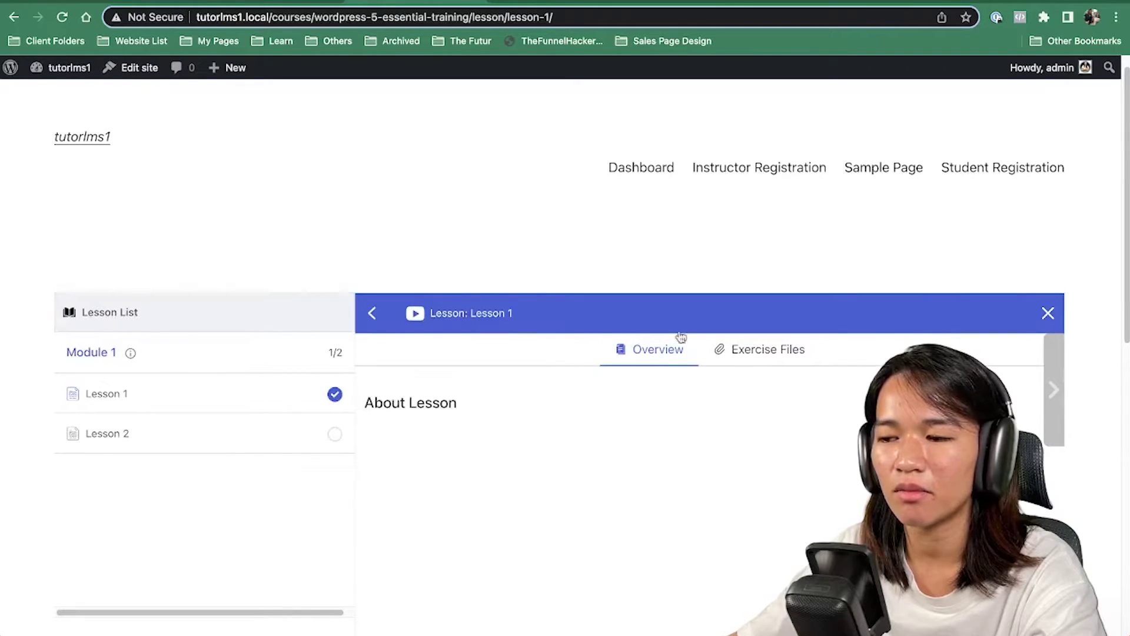
Step: Close the lesson and review the WordPress 5 Essential Training course page, including its Curriculum and Announcements sections
scroll(662, 342, down, 3)
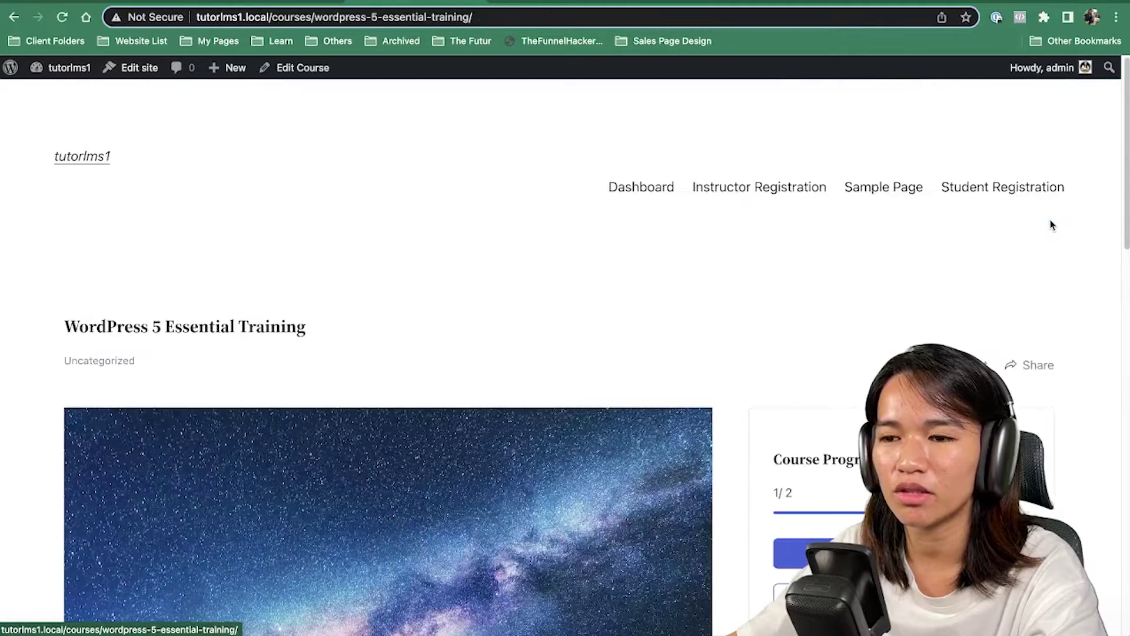
scroll(838, 337, down, 5)
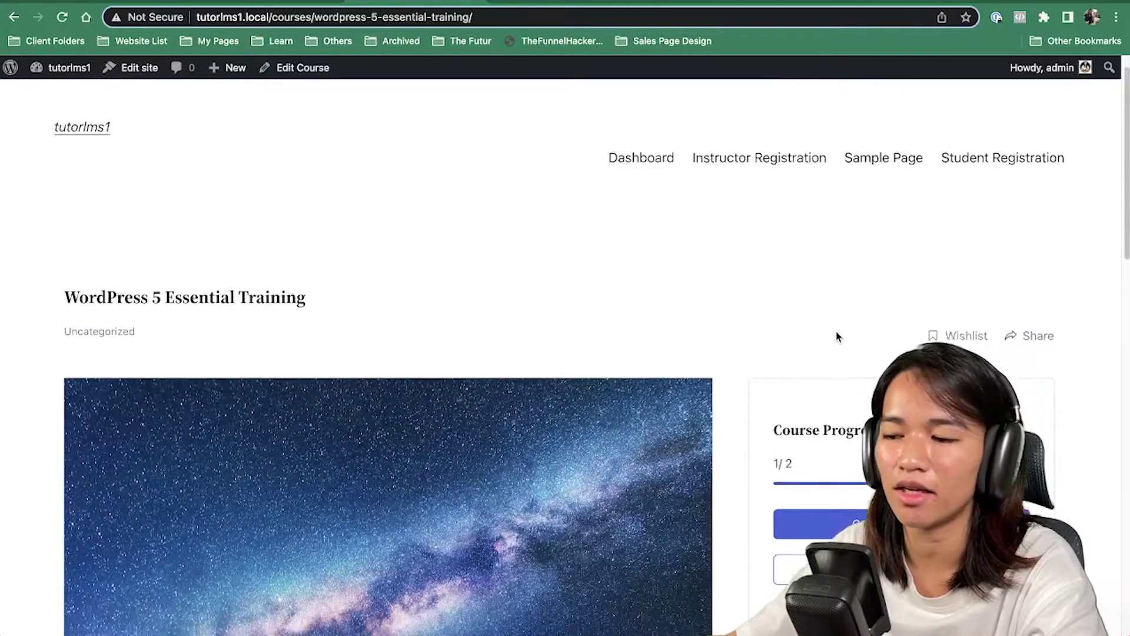
scroll(419, 377, down, 10)
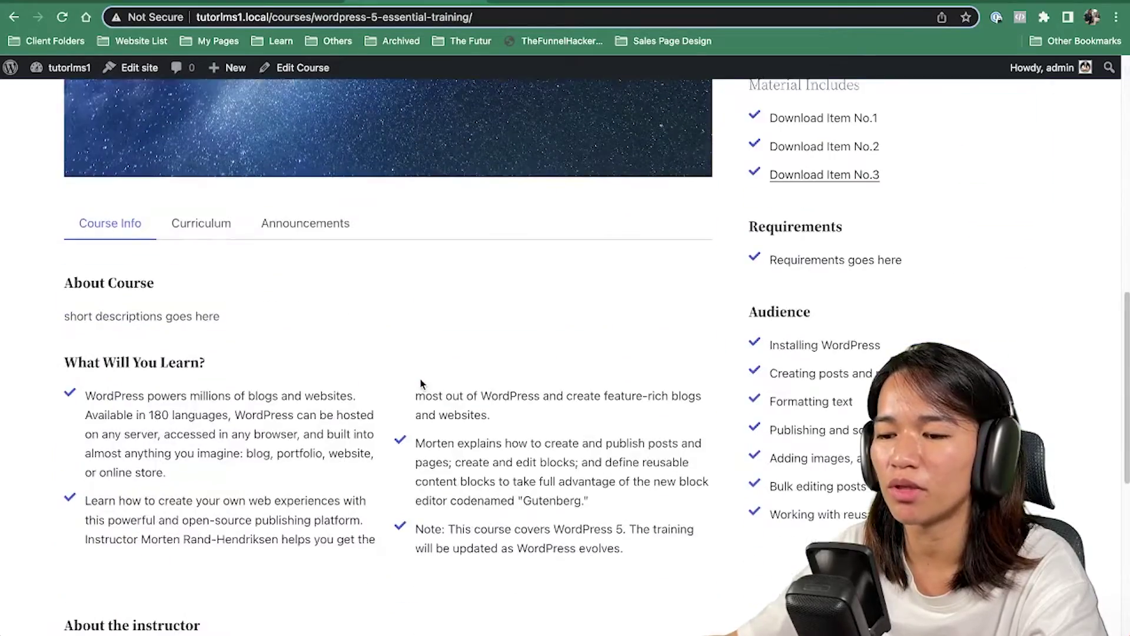
scroll(419, 383, up, 6)
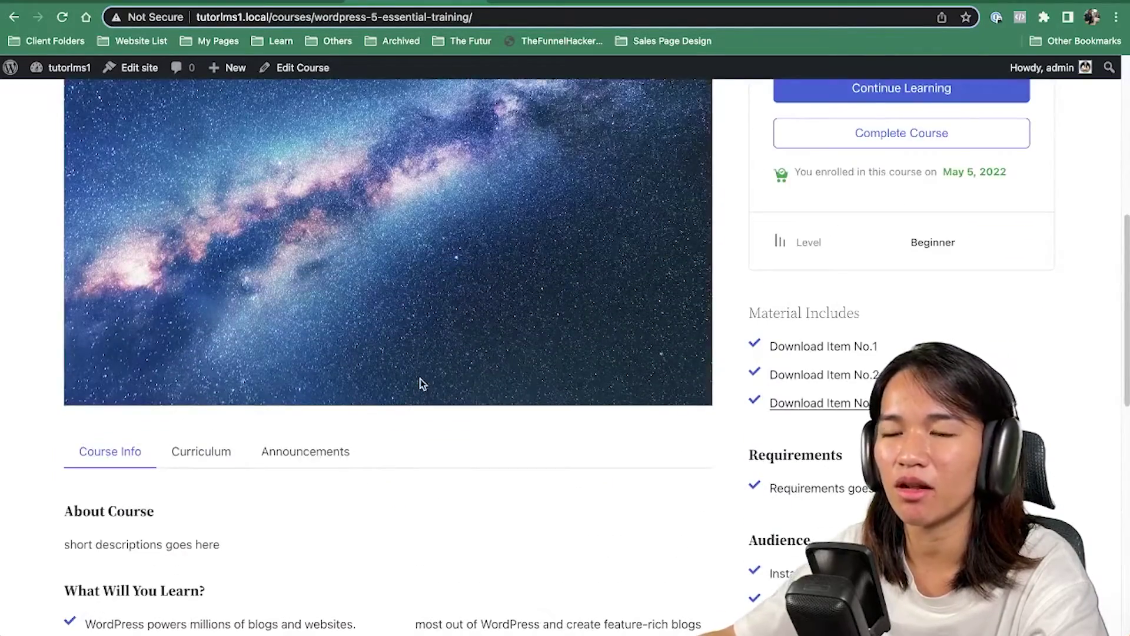
scroll(421, 383, up, 7)
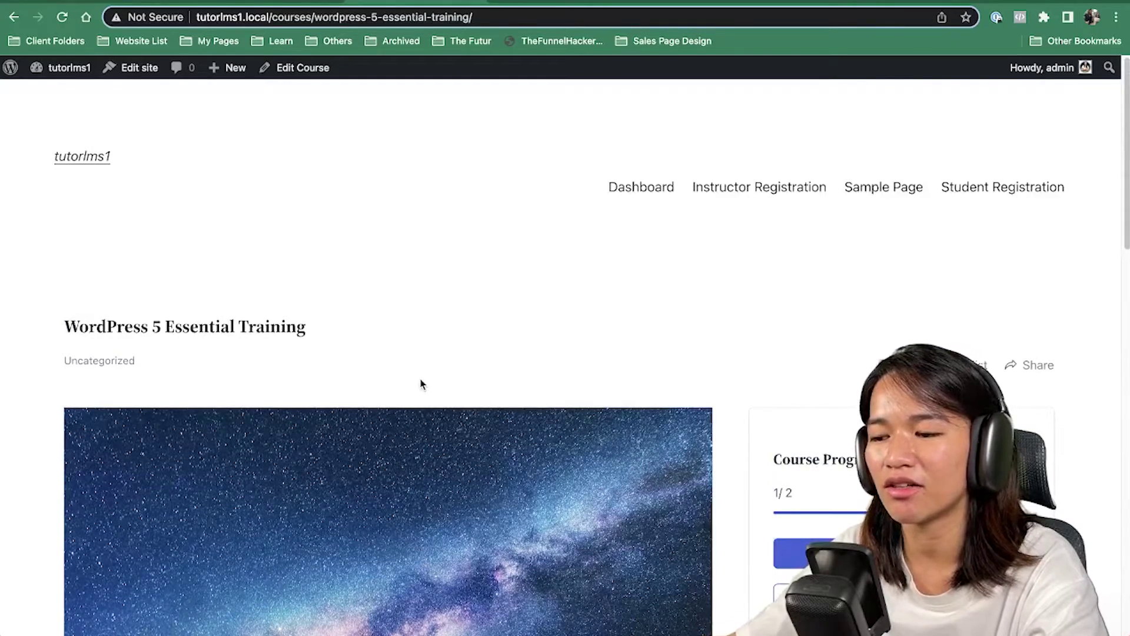
scroll(421, 383, down, 5)
scroll(421, 383, down, 10)
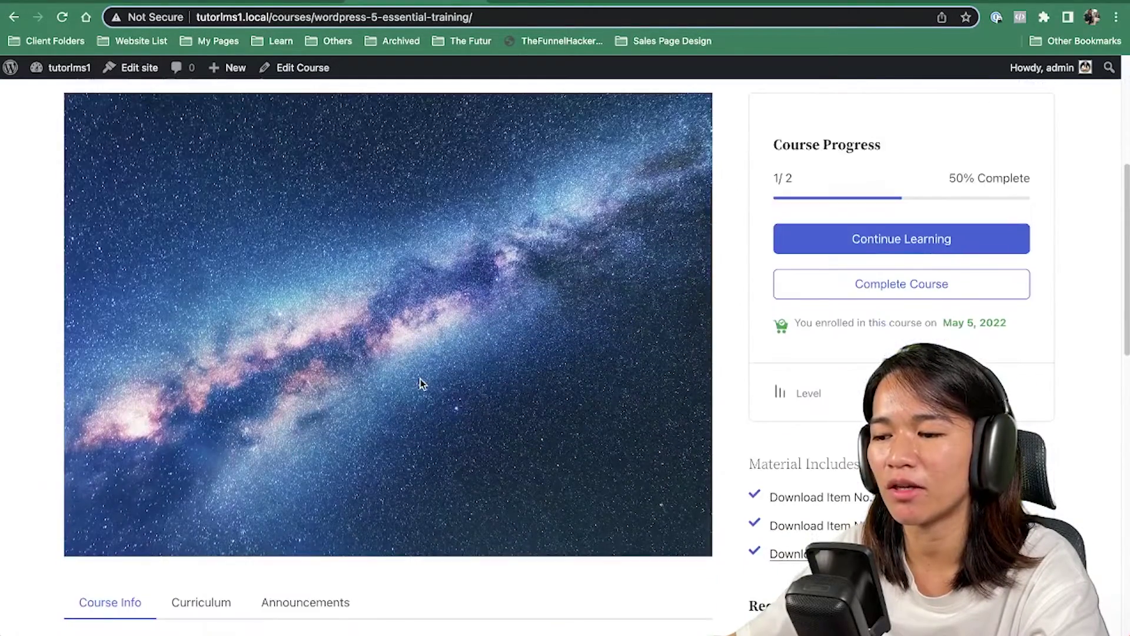
click(220, 191)
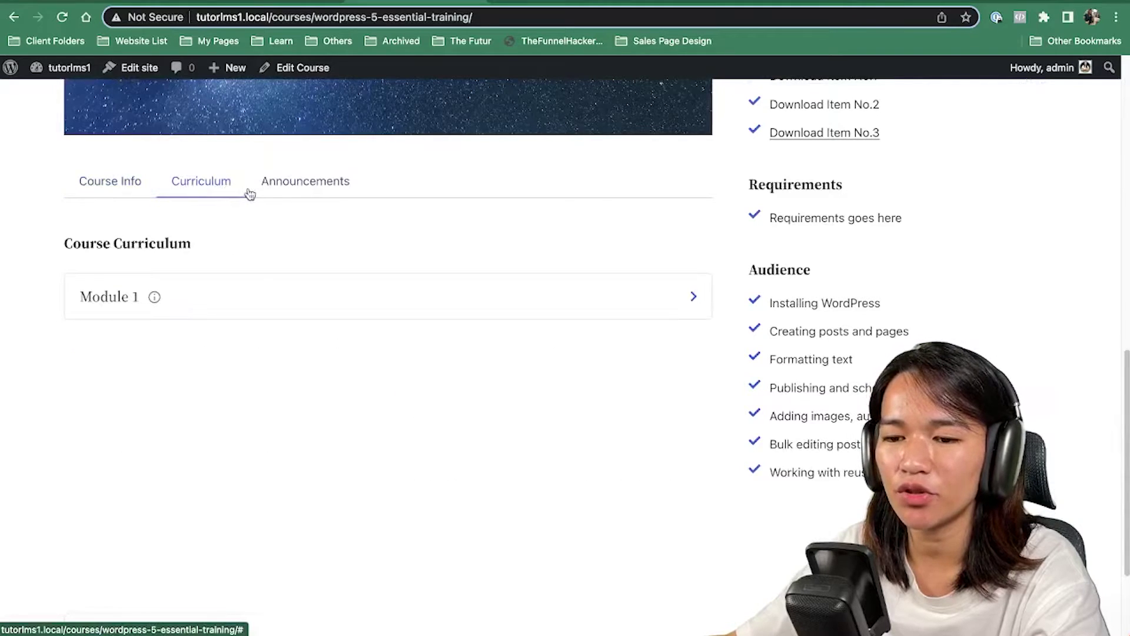
click(288, 191)
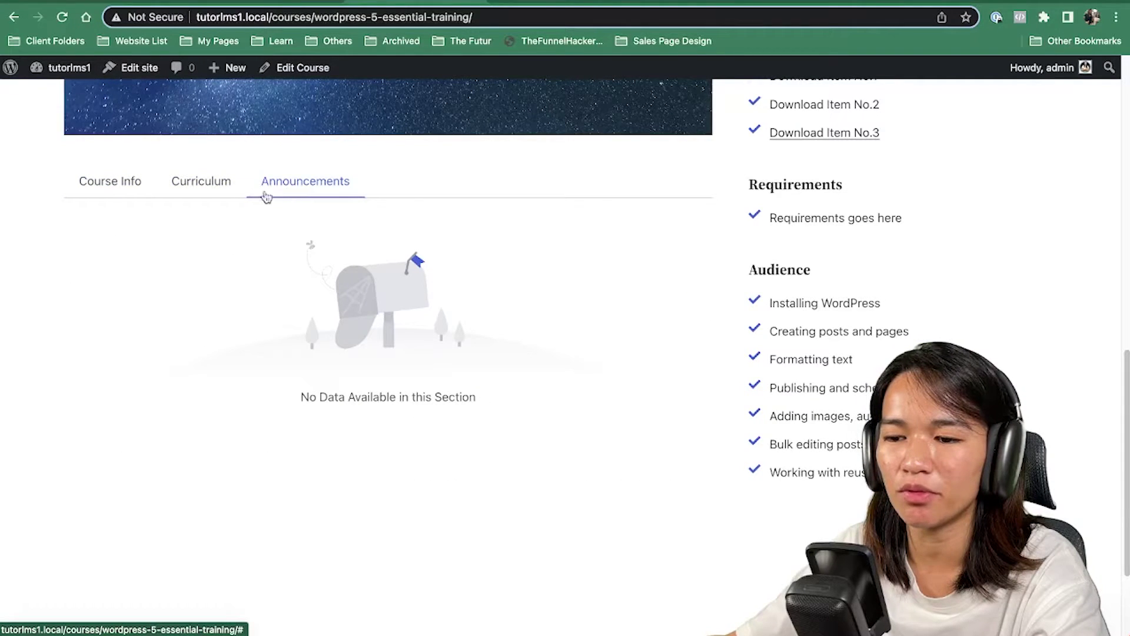
click(209, 193)
Step: Return to the course's edit page and inspect the contents of Module 1 in the Course Builder
click(297, 67)
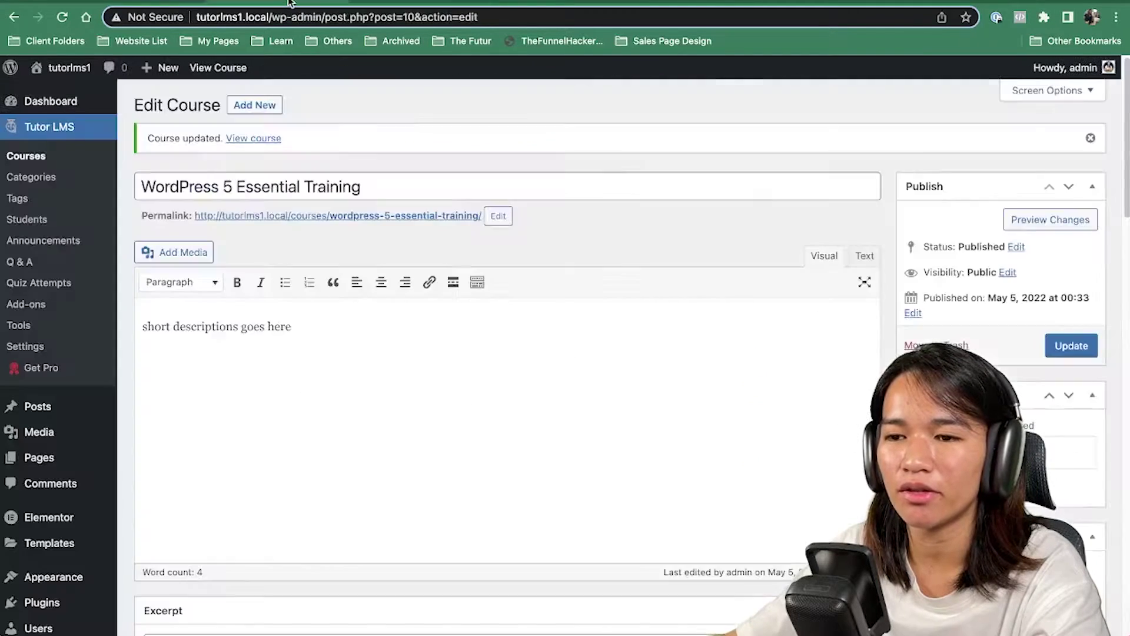
scroll(628, 189, down, 20)
scroll(628, 262, up, 5)
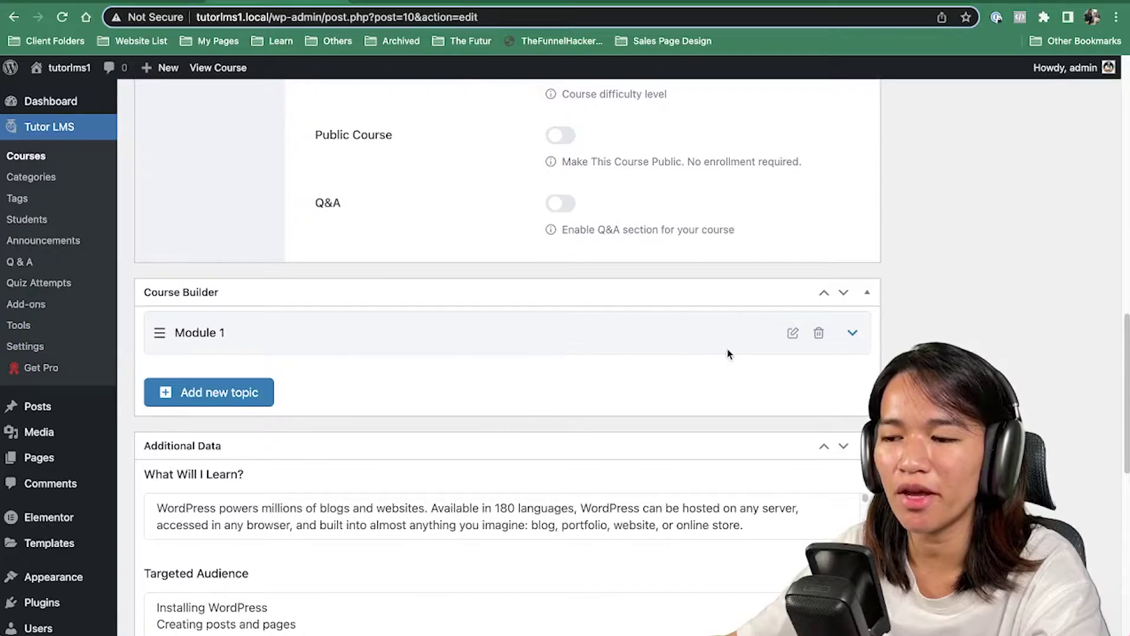
click(853, 333)
click(851, 335)
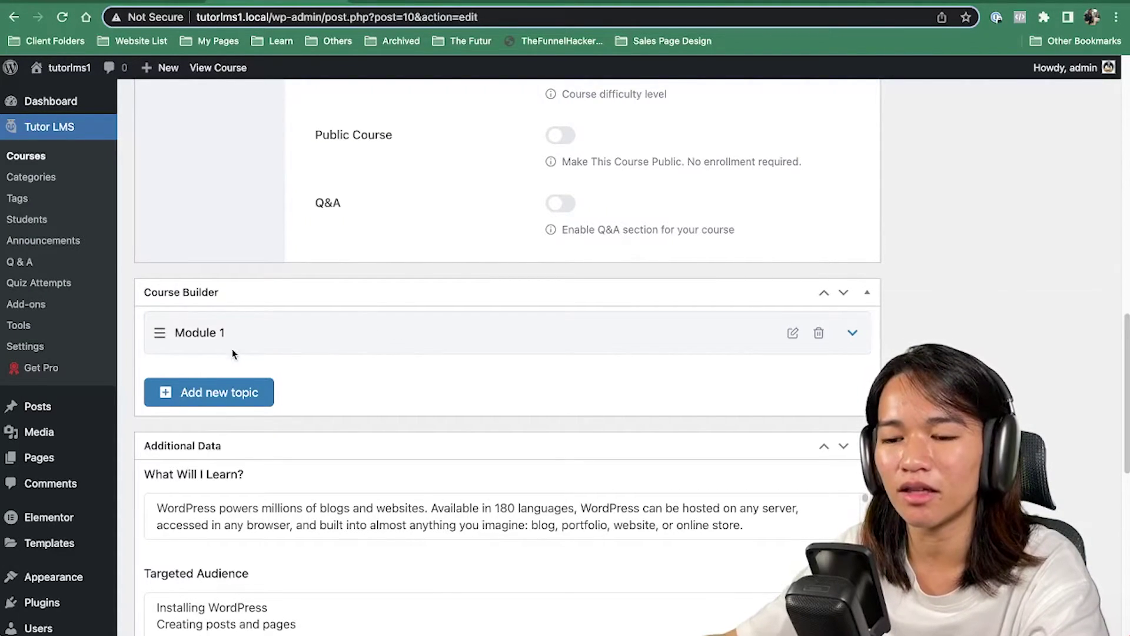
Step: Add a new topic named "Module 2" with the summary "summary here" to the Course Builder
scroll(233, 353, down, 2)
scroll(237, 324, down, 2)
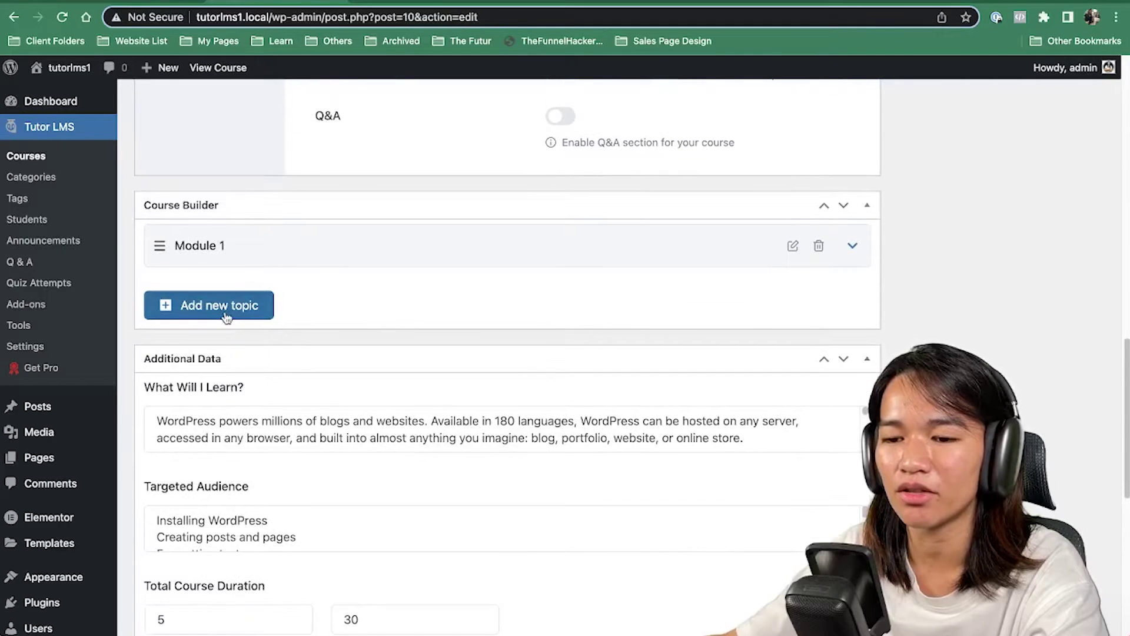
click(224, 315)
click(410, 272)
text(Module 2)
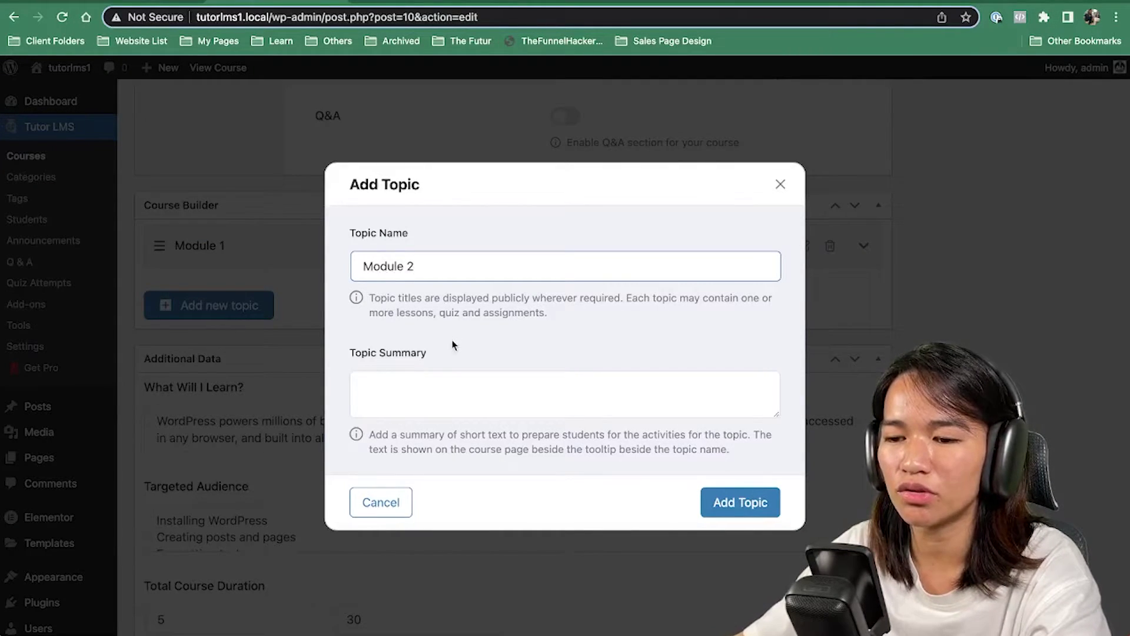
click(462, 393)
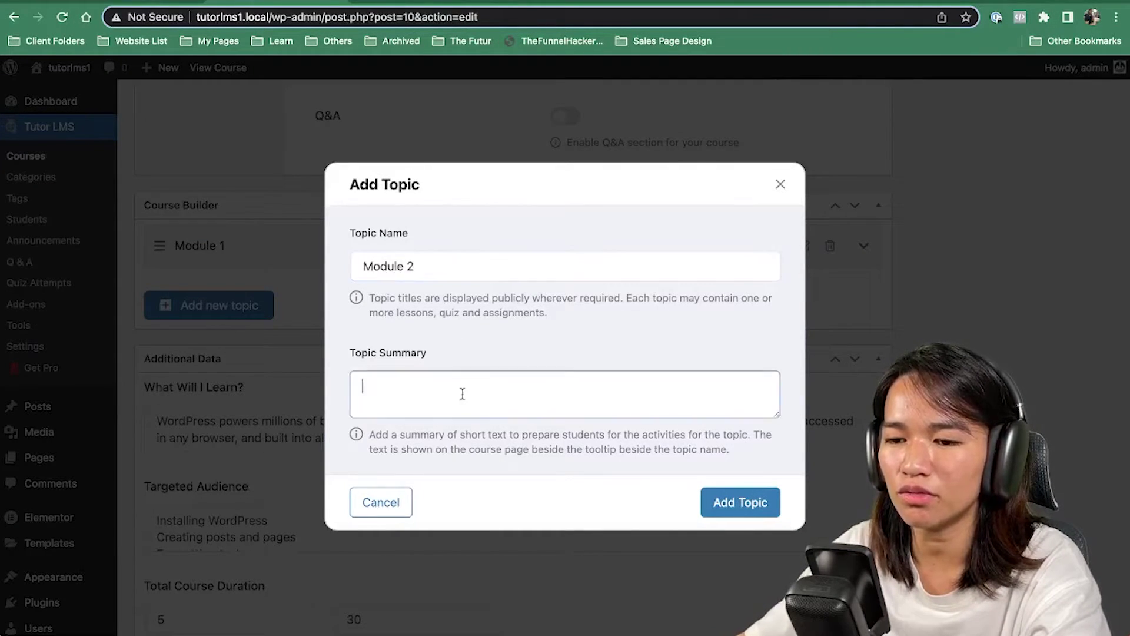
text(summary here)
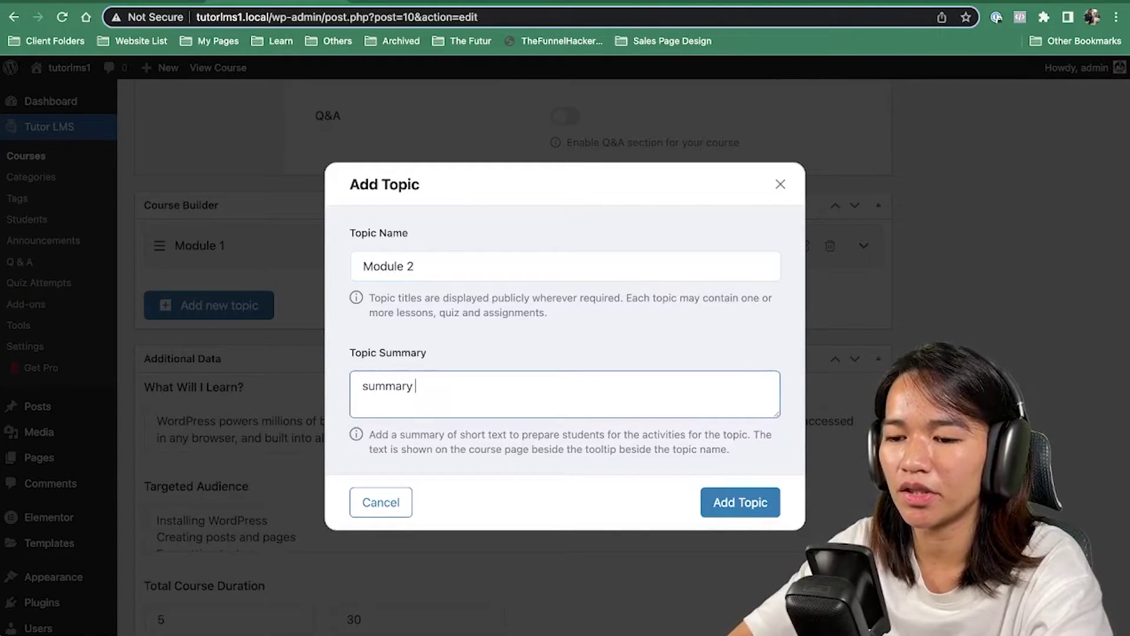
click(727, 504)
Step: Start a new lesson in Module 2 named "Lesson 1" with the content "lesson content"
click(210, 346)
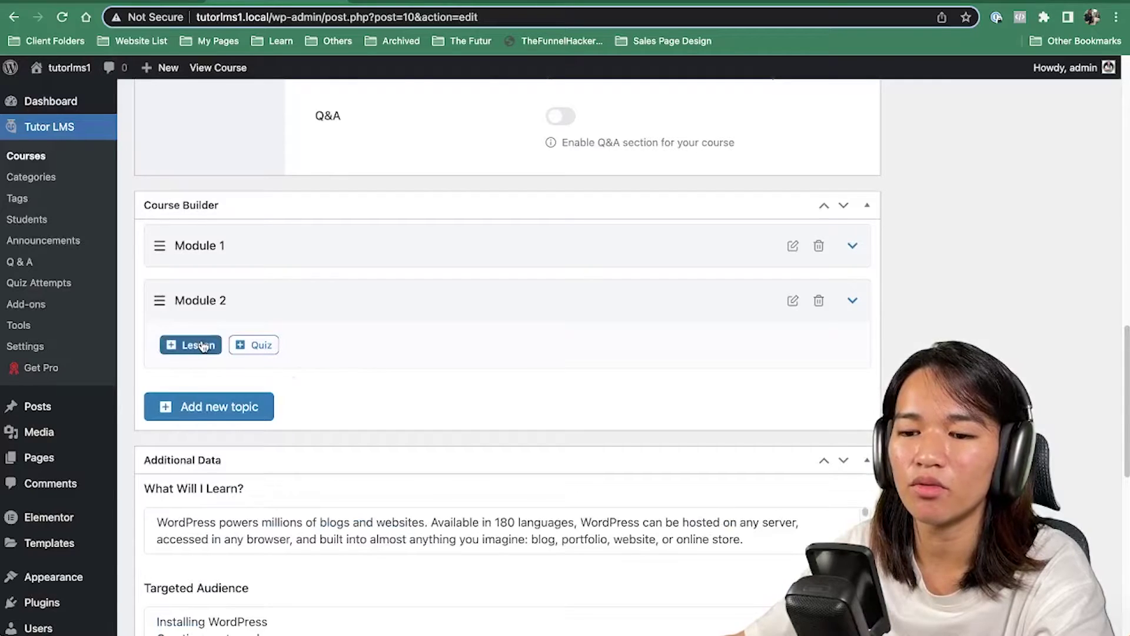
triple_click(409, 209)
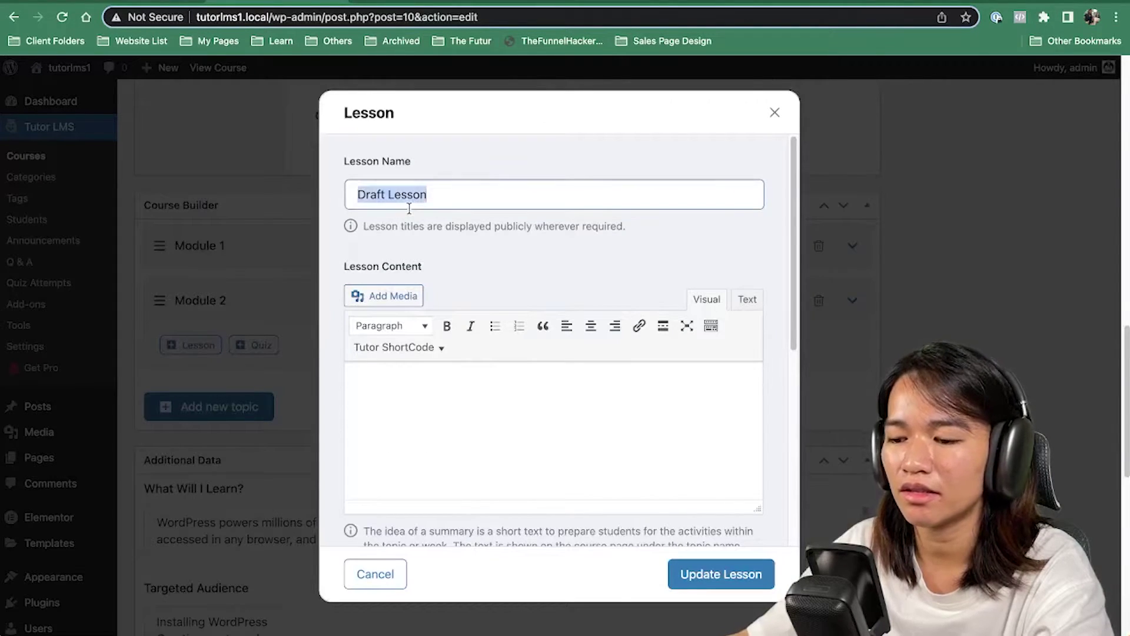
text(Lesson)
click(454, 383)
text(lesson content)
Step: Set the Milky Way picture from the media library as the lesson's feature image
scroll(457, 386, down, 3)
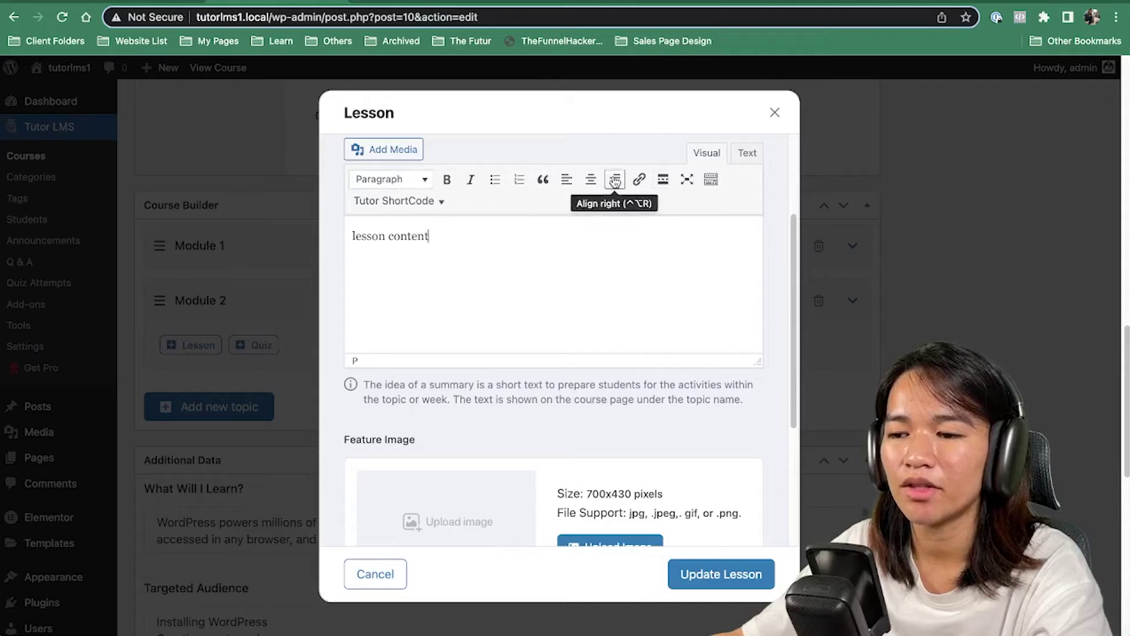
scroll(558, 255, down, 5)
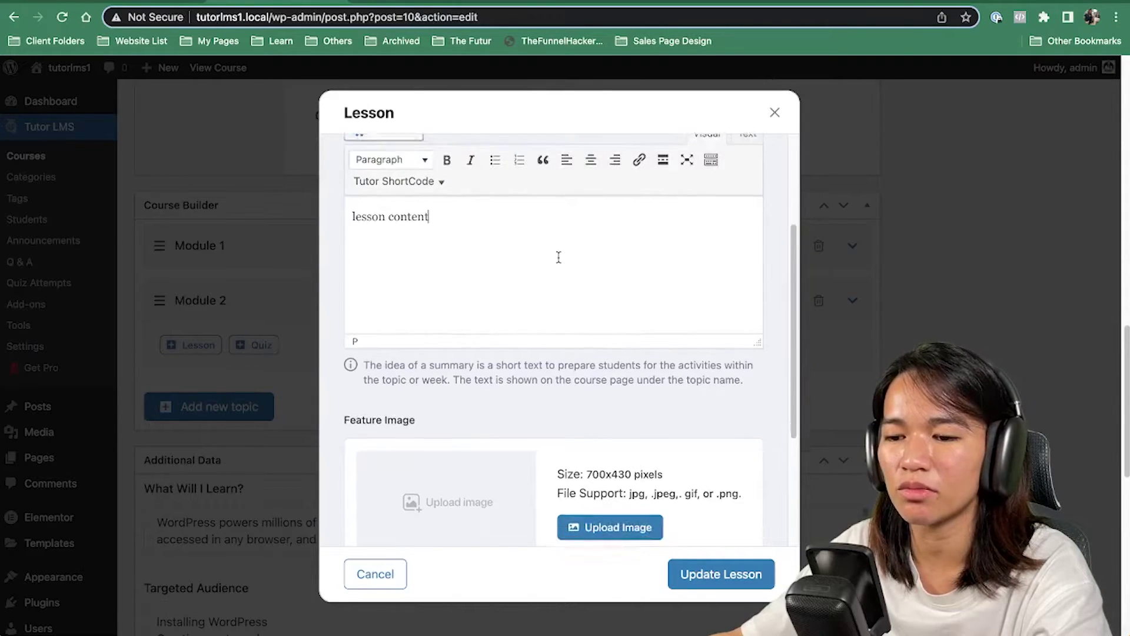
click(609, 377)
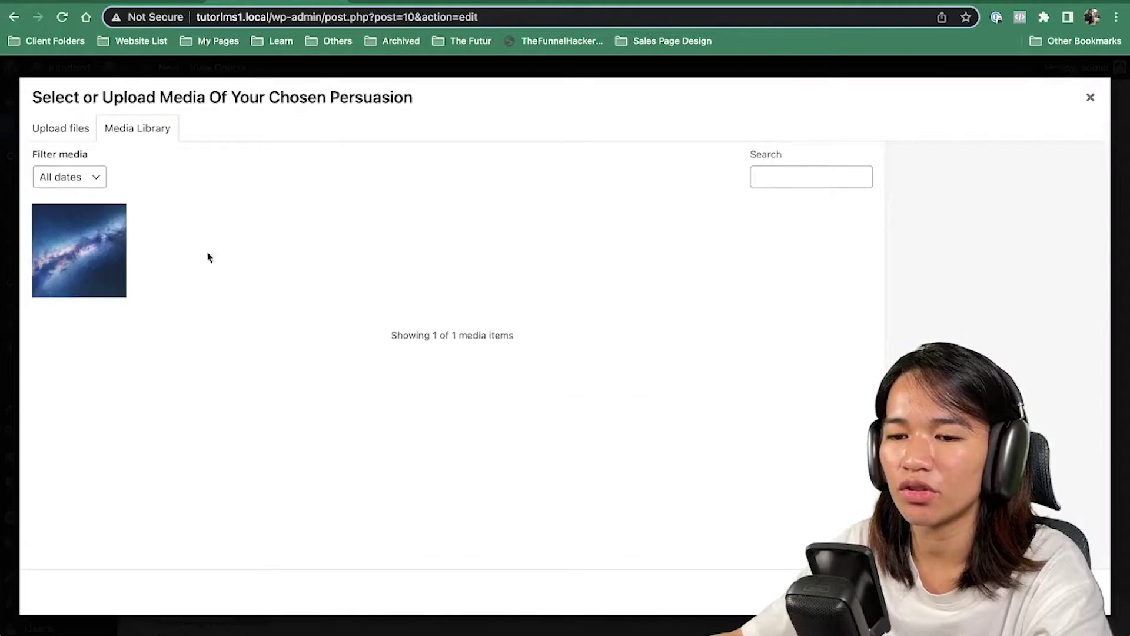
click(106, 264)
click(1054, 592)
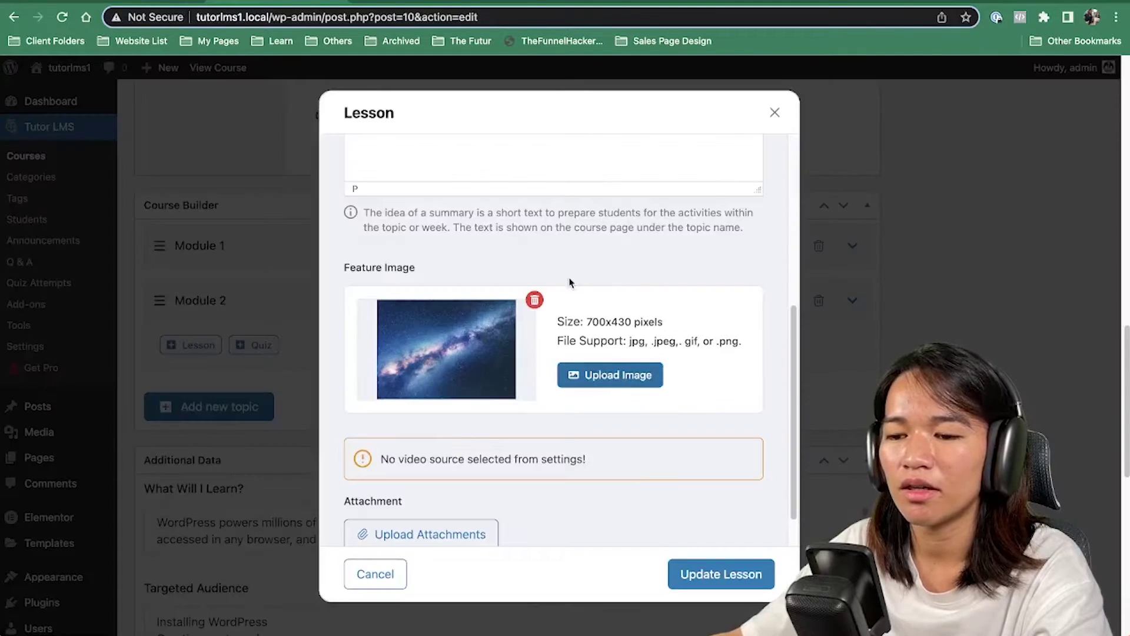
Step: Attach the Milky Way picture from the media library to the lesson and save the lesson
scroll(571, 284, down, 2)
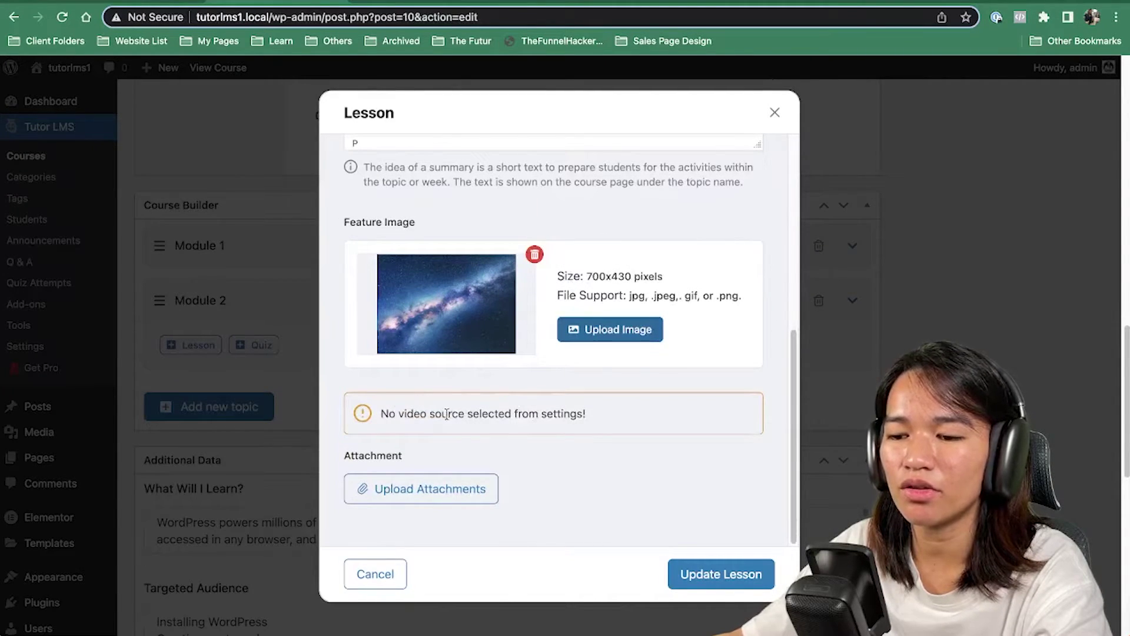
click(412, 488)
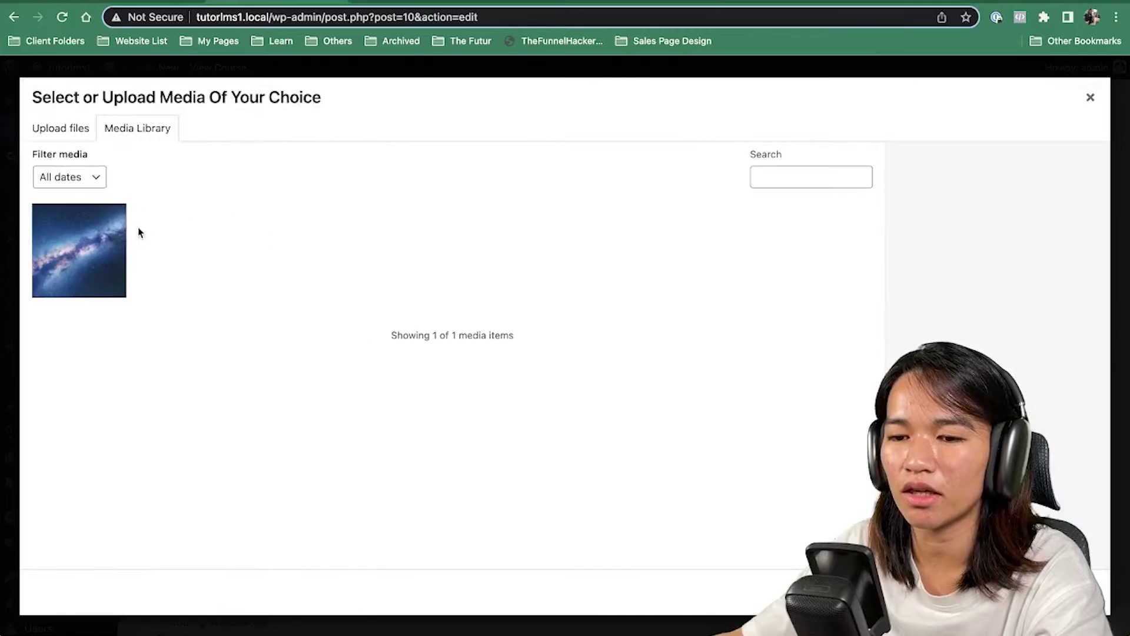
click(113, 234)
click(1054, 592)
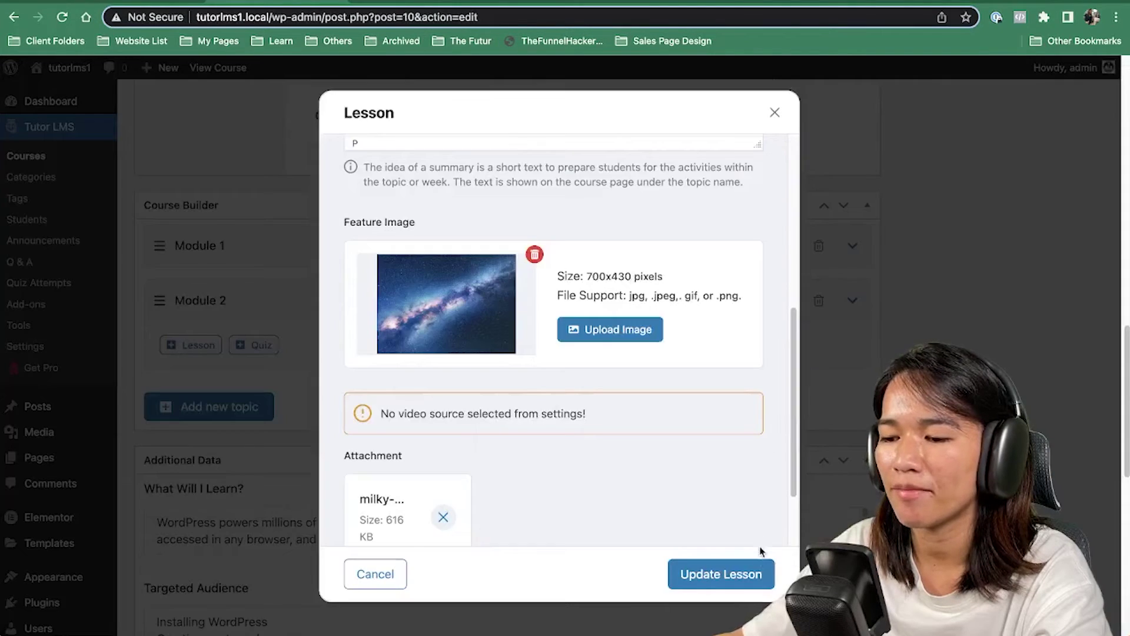
click(759, 573)
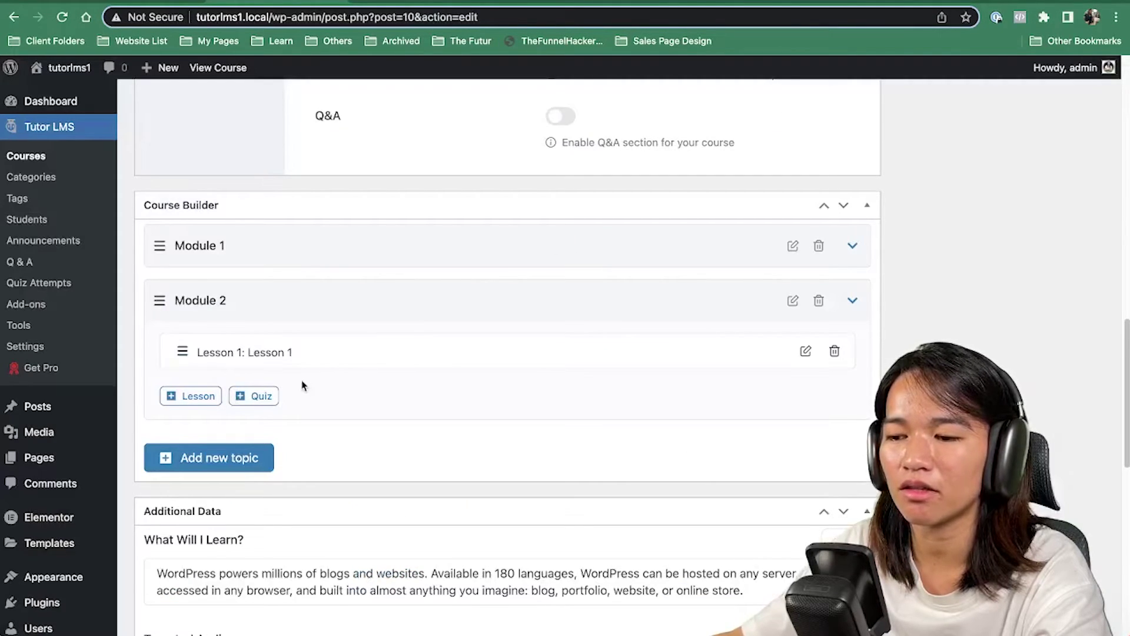
Step: Create a quiz in Module 2 with the title "Quiz Title" and the summary "quiz summary", and continue to its questions
click(260, 397)
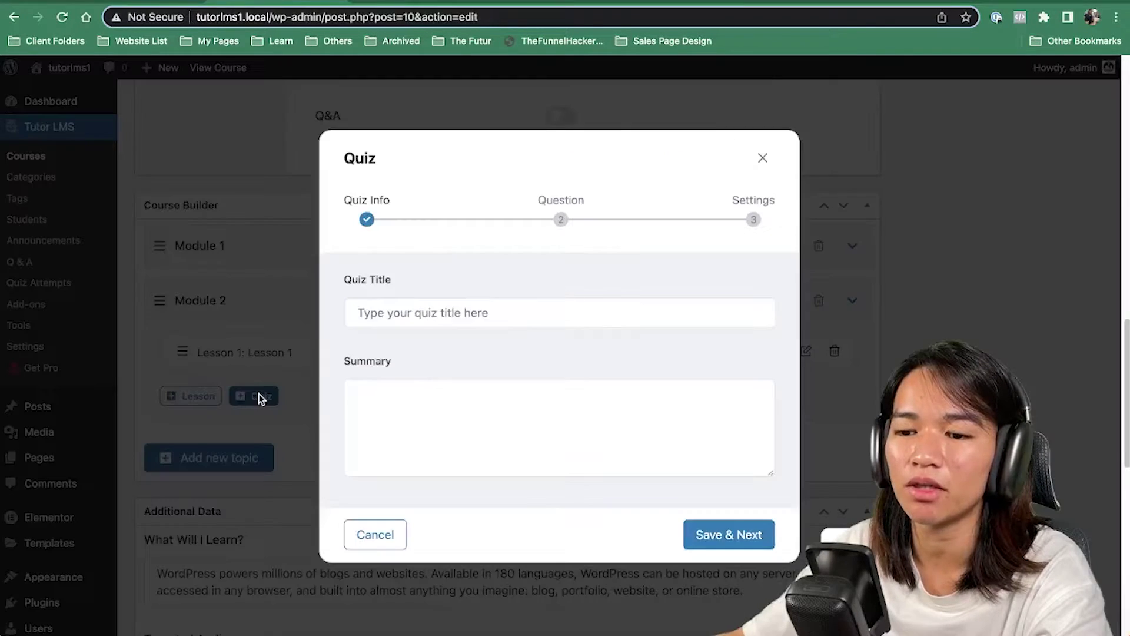
click(414, 312)
text(Qui)
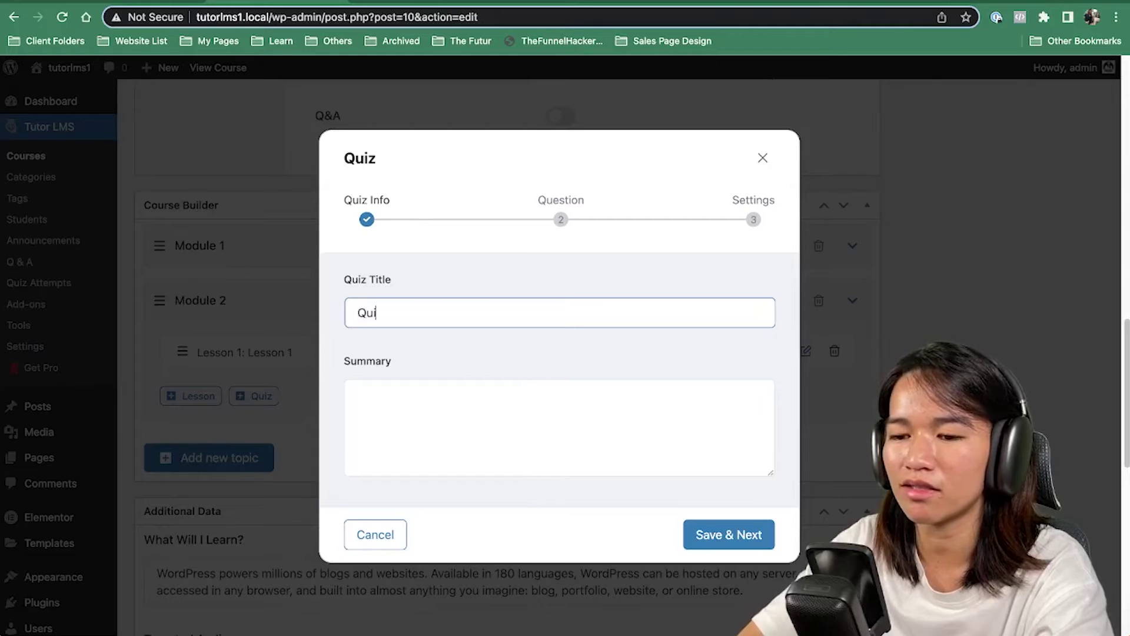
text(z Title)
click(439, 386)
text(quiz summary)
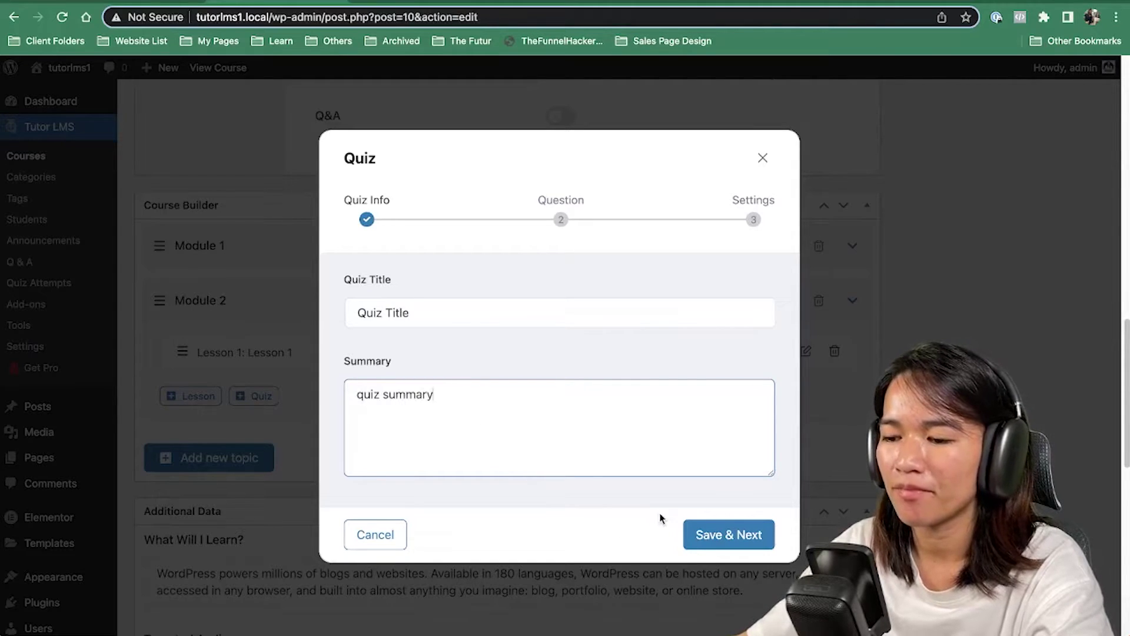
click(713, 539)
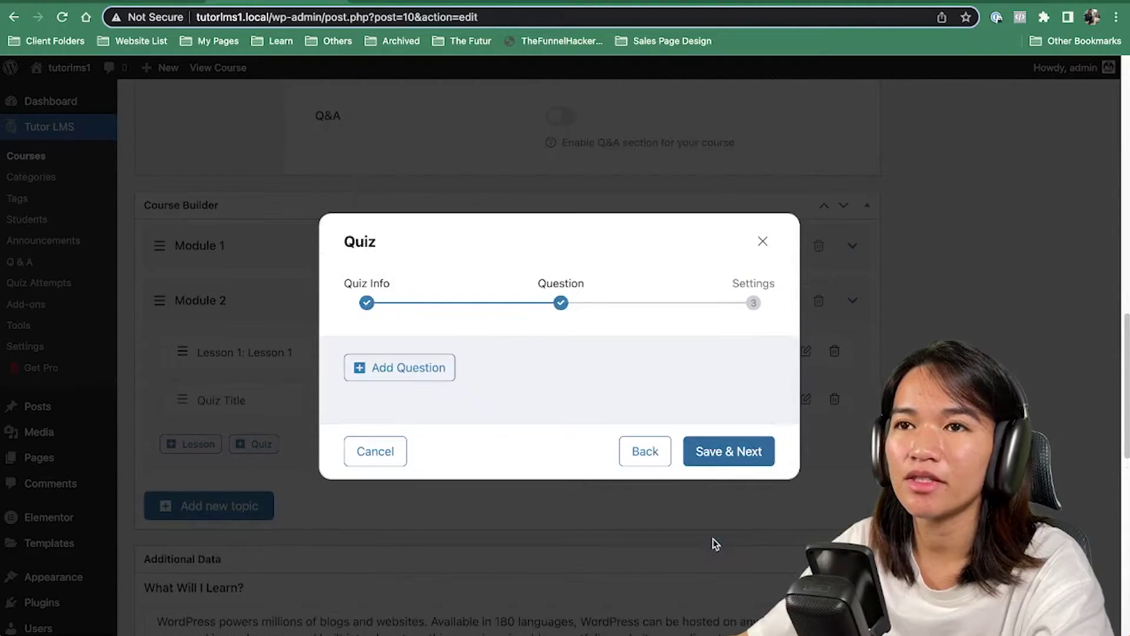
Step: Start the quiz's first question, keeping the title "Question 1", and choose True/False as its question type
click(422, 362)
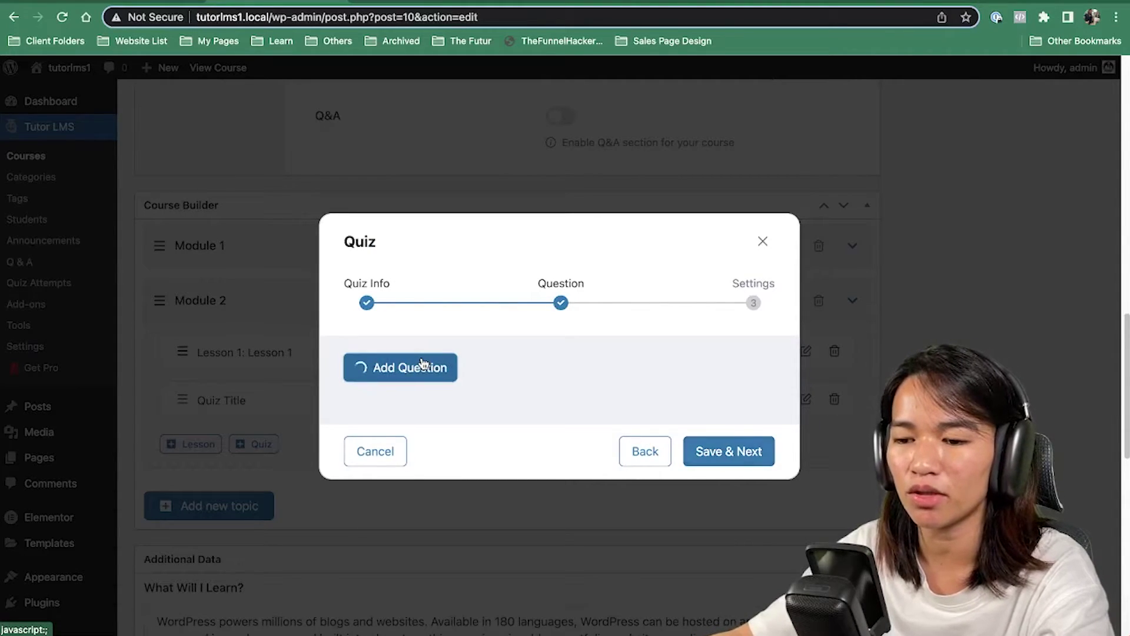
scroll(451, 244, down, 1)
scroll(451, 244, up, 1)
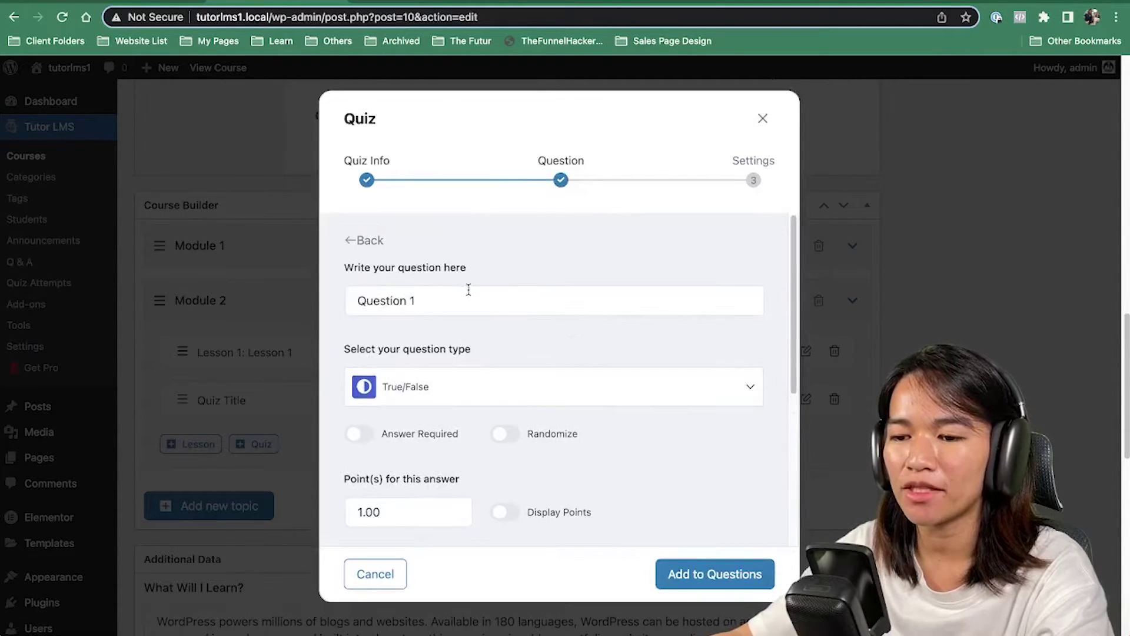
click(442, 301)
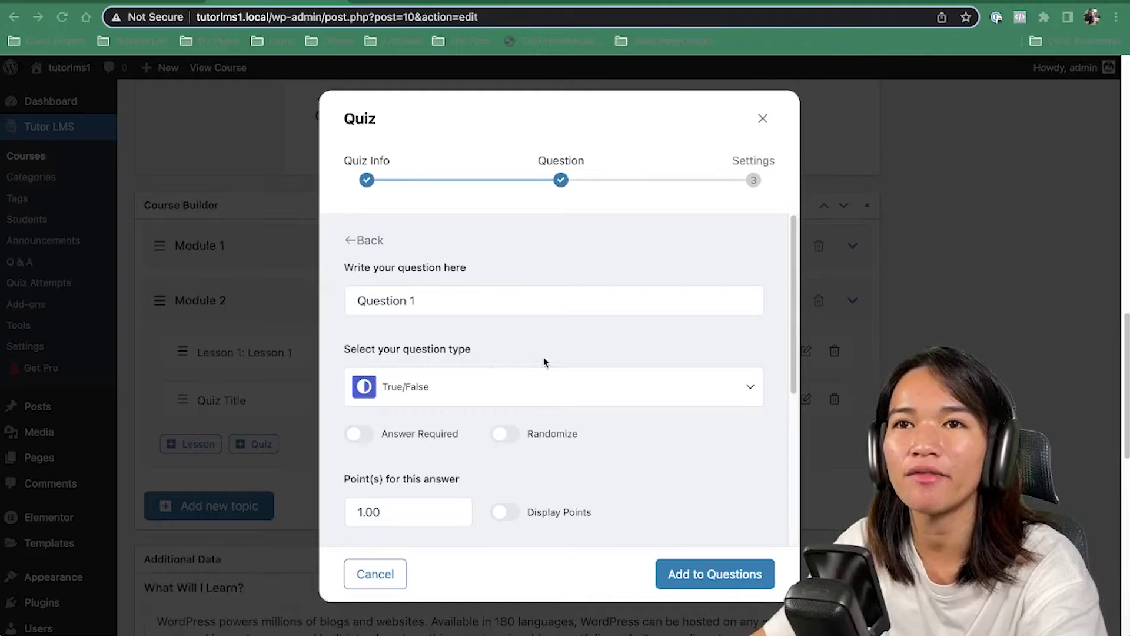
click(523, 393)
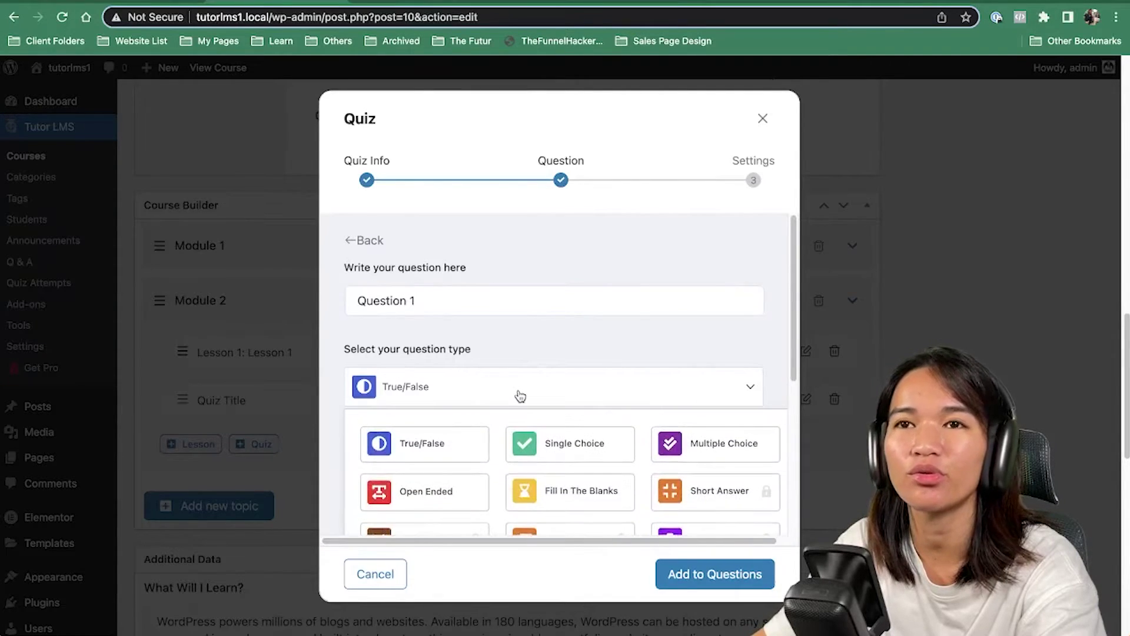
scroll(521, 396, down, 1)
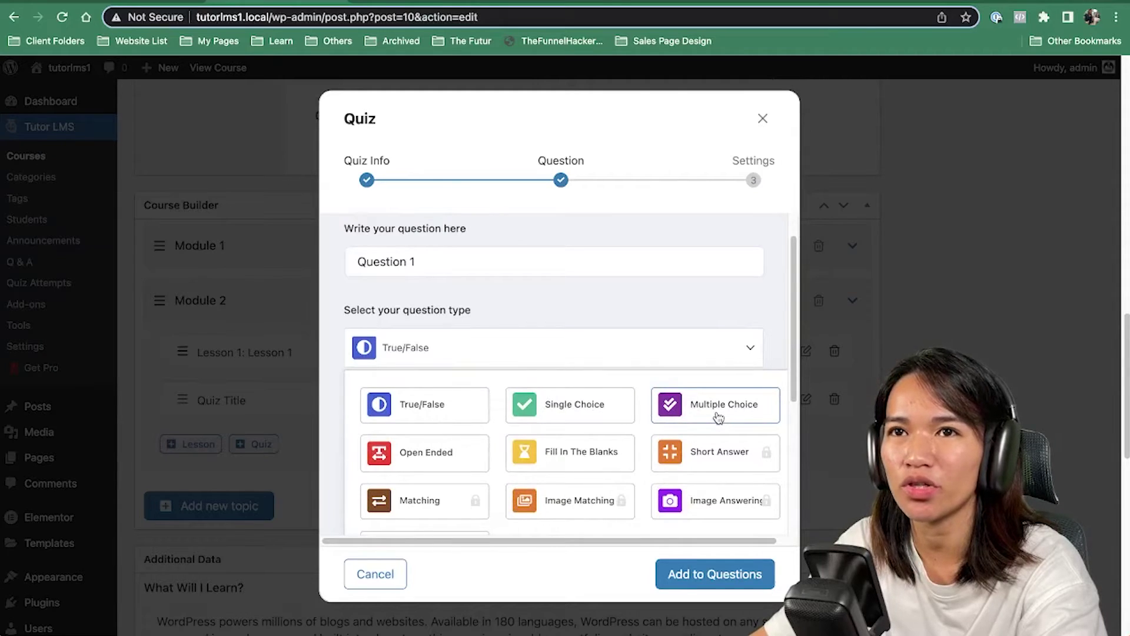
scroll(718, 416, down, 2)
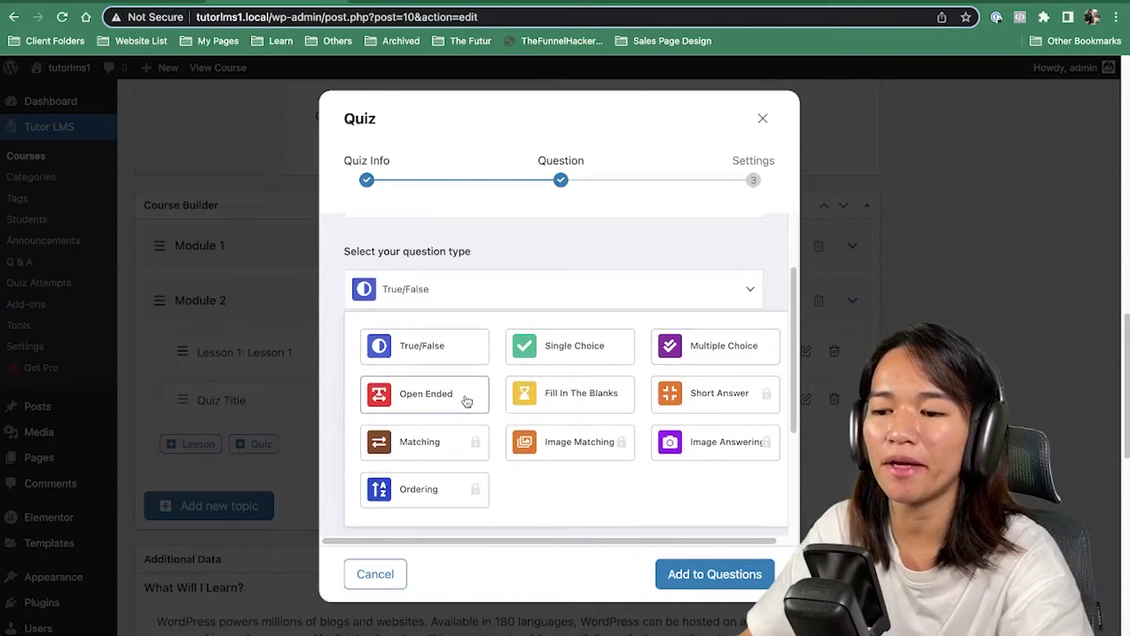
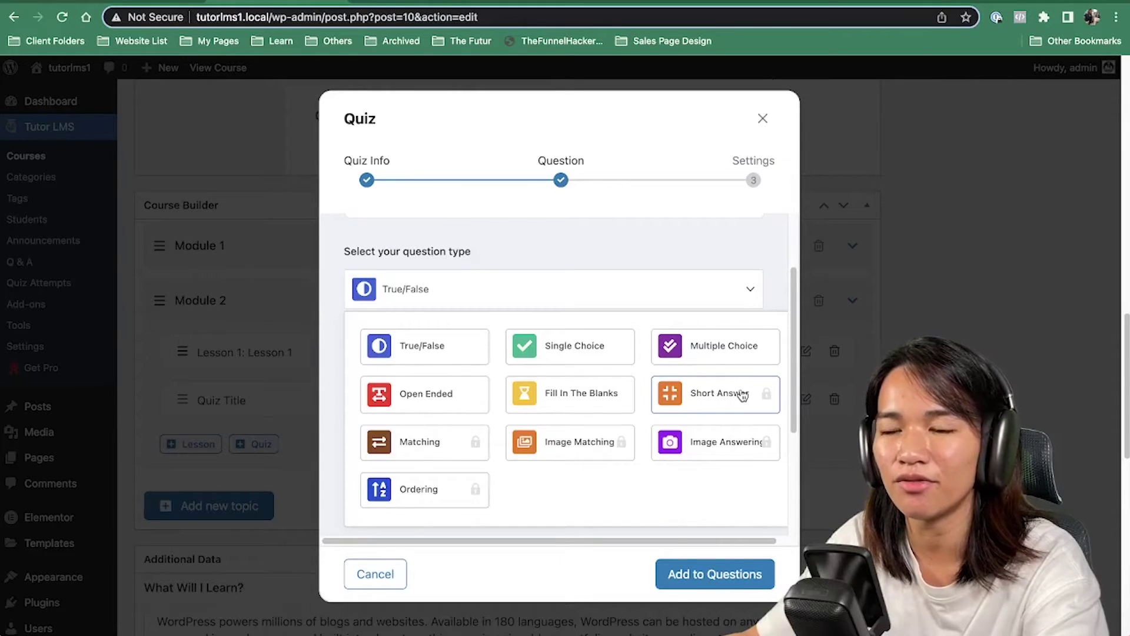
click(441, 345)
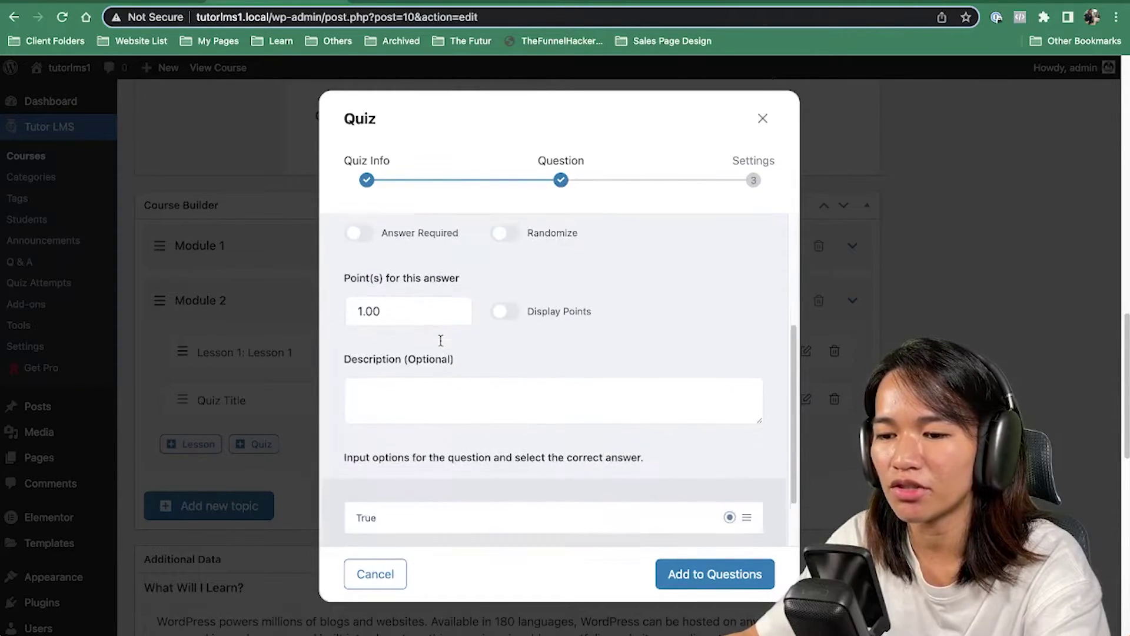
scroll(510, 339, down, 2)
scroll(511, 339, up, 3)
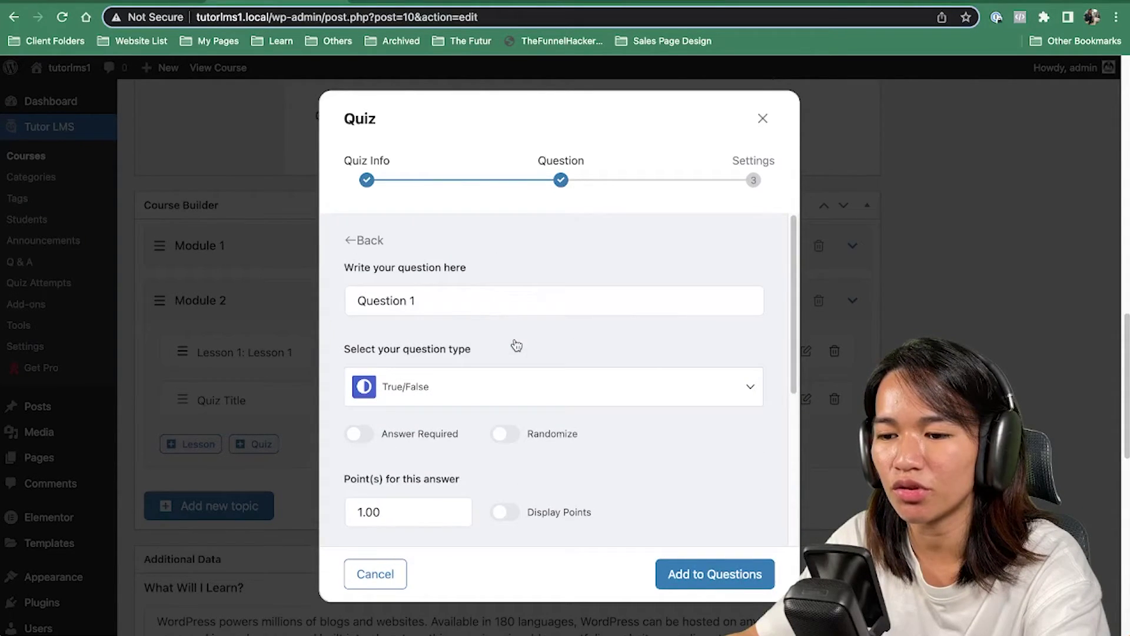
Step: Make an answer required for Question 1 and enable the display of its points
click(360, 435)
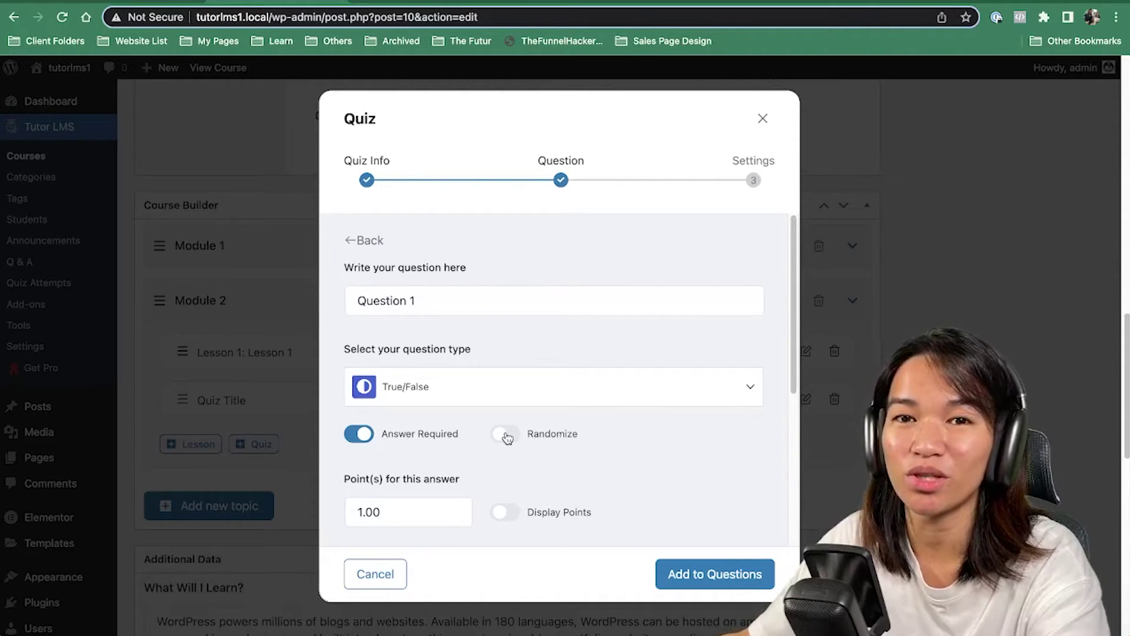
scroll(506, 436, down, 2)
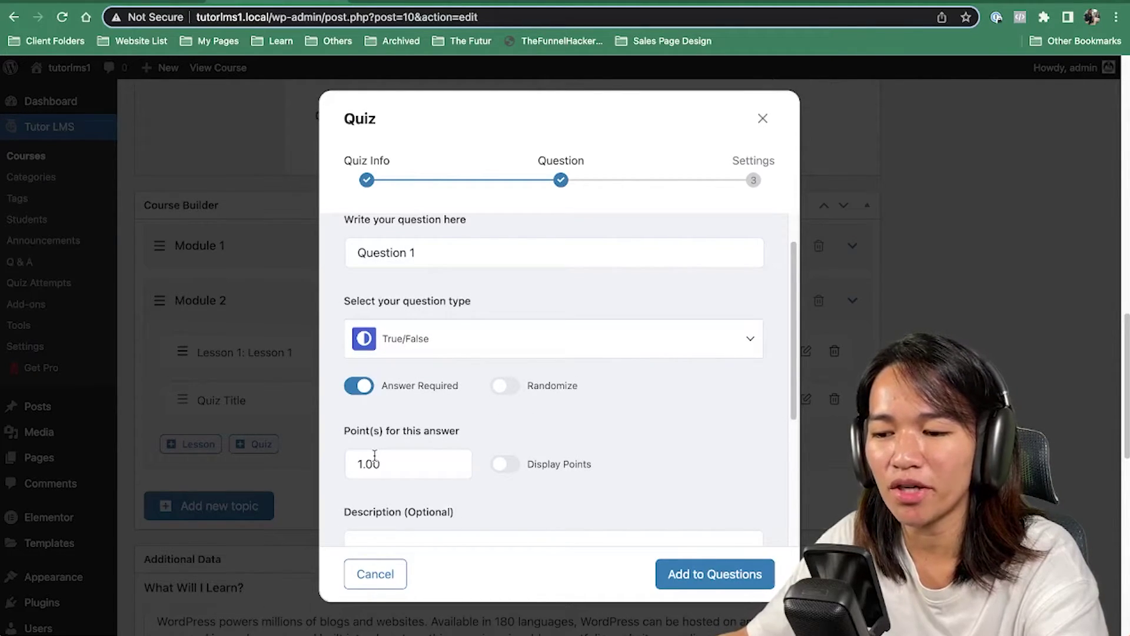
scroll(376, 456, down, 1)
click(511, 435)
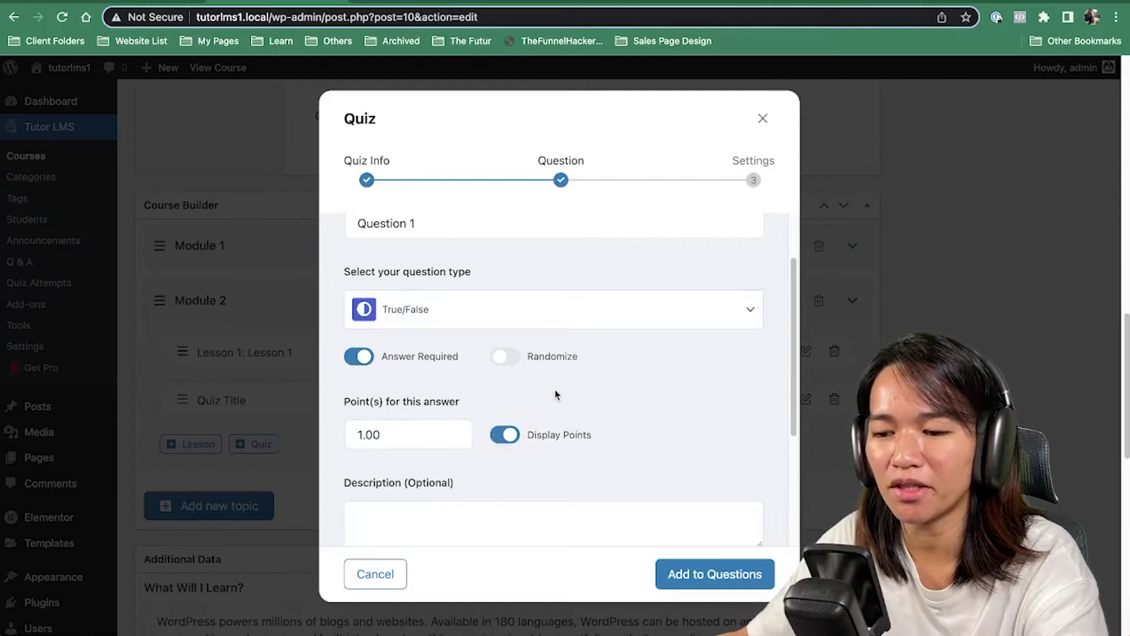
Step: Give Question 1 the description "description goes here" and add it to the quiz's questions
scroll(580, 434, down, 5)
click(502, 347)
text(description goes here)
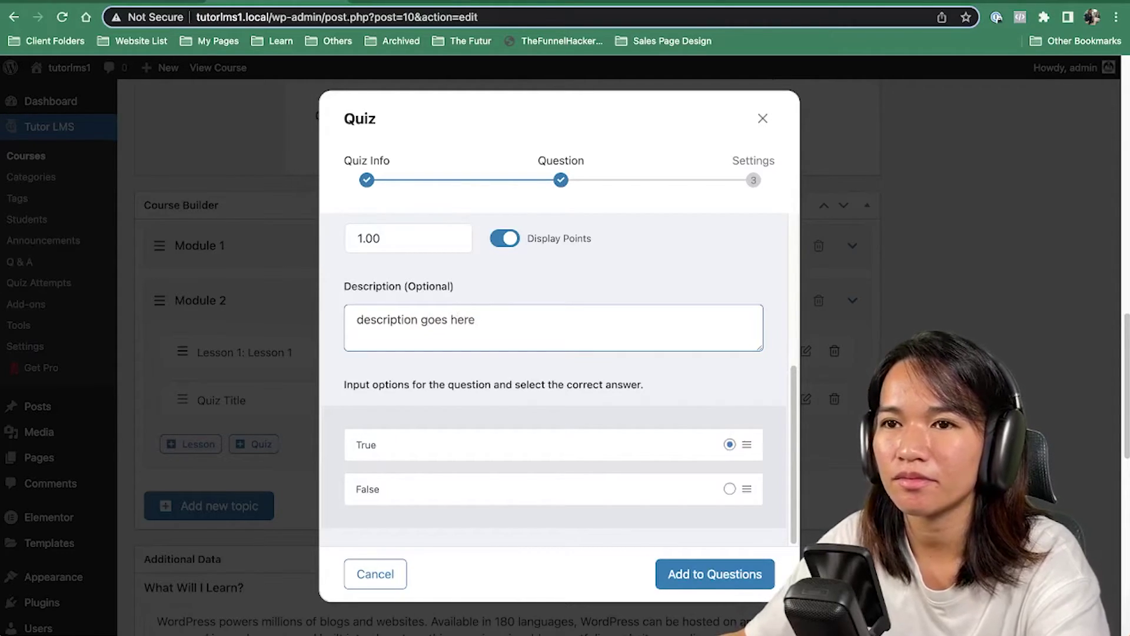
scroll(511, 331, down, 1)
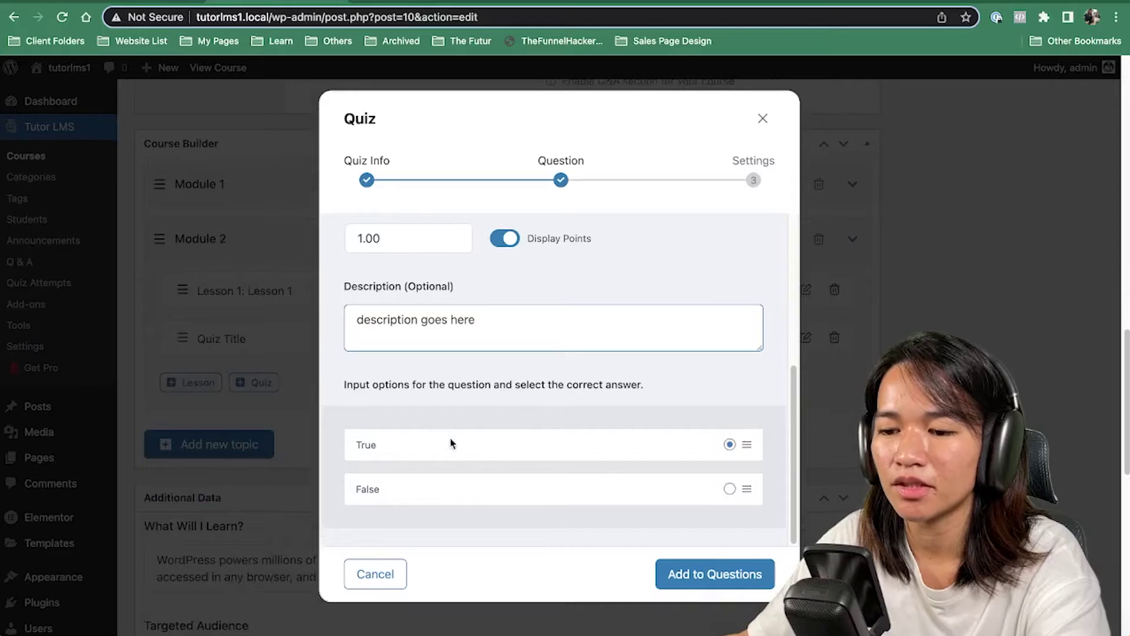
scroll(479, 500, down, 1)
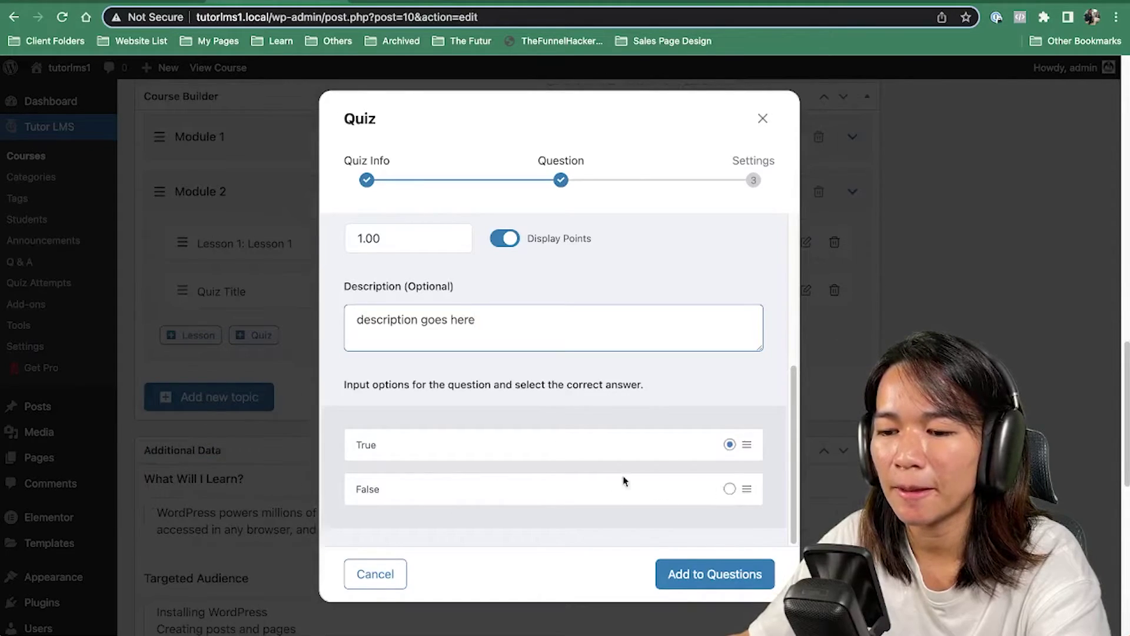
click(675, 574)
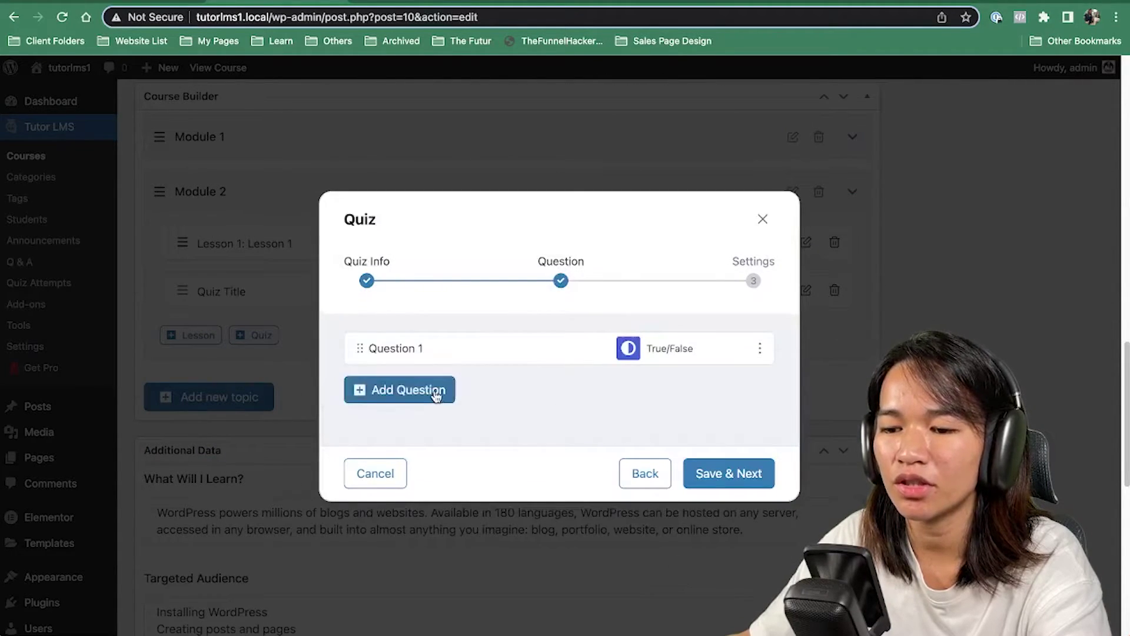
Step: Start Question 2 as a Multiple Choice question with Answer Required and Display Points enabled
click(430, 397)
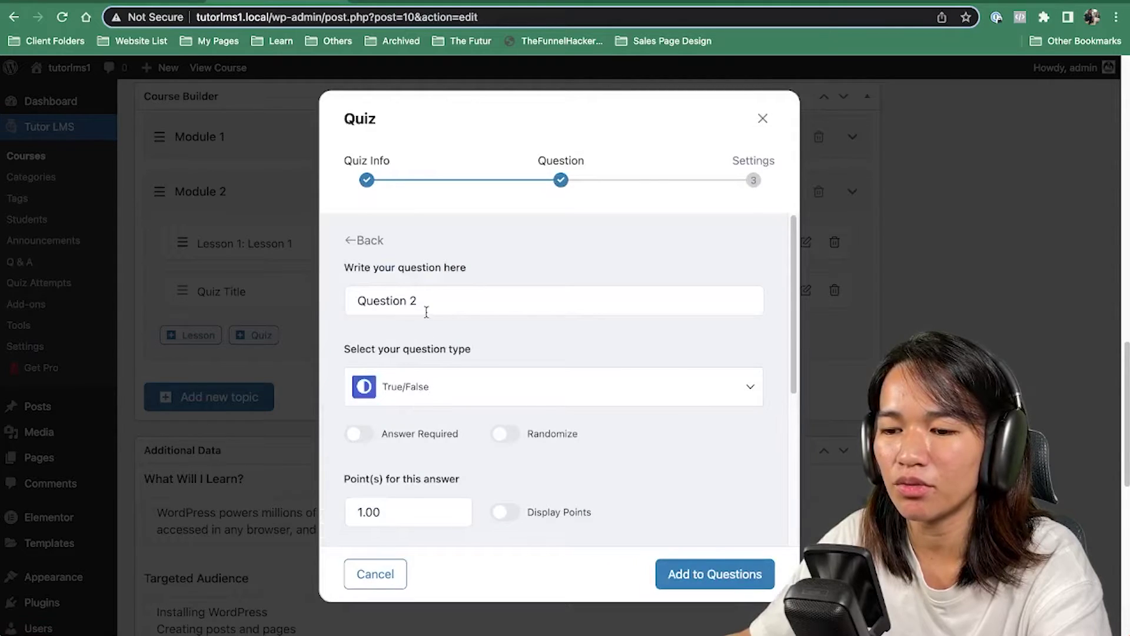
click(445, 388)
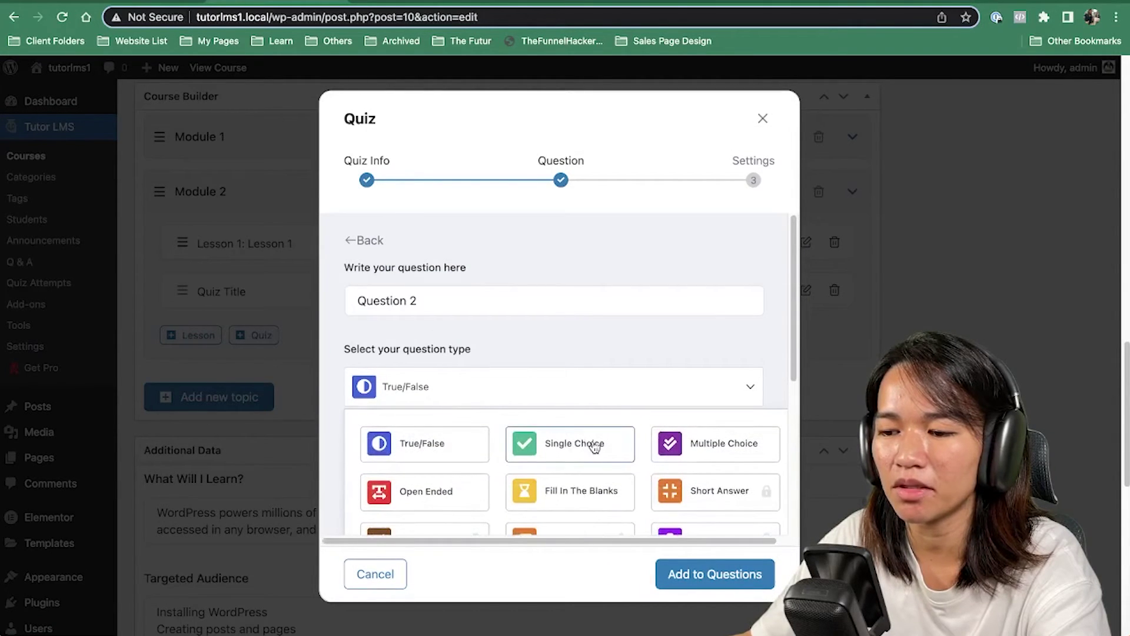
click(659, 443)
scroll(656, 428, down, 4)
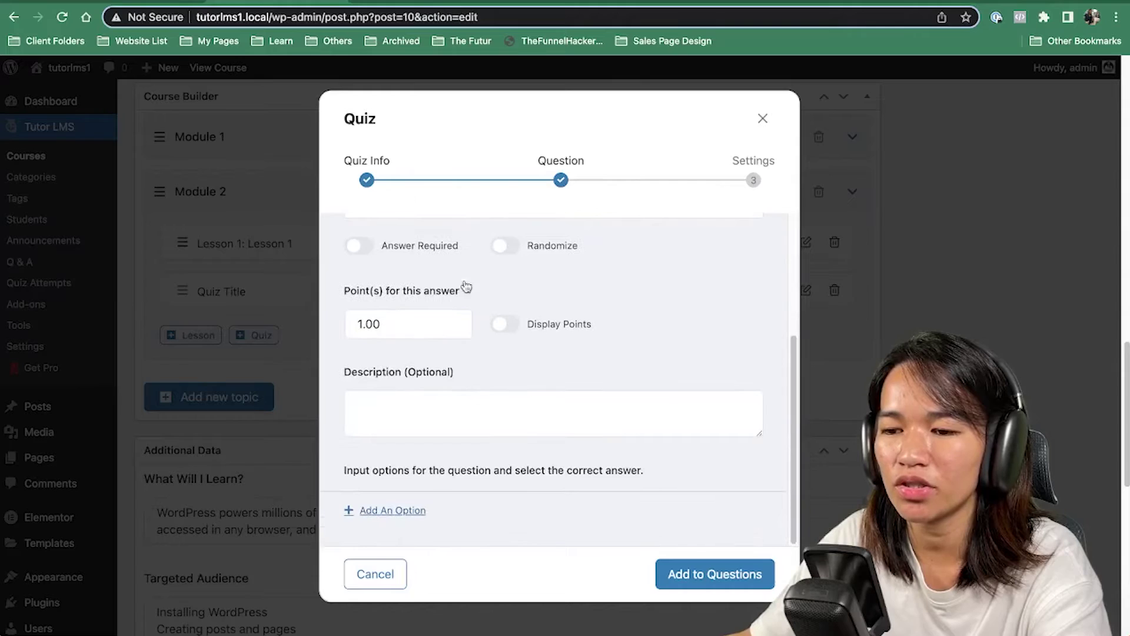
click(359, 247)
click(501, 329)
click(496, 418)
scroll(436, 447, down, 3)
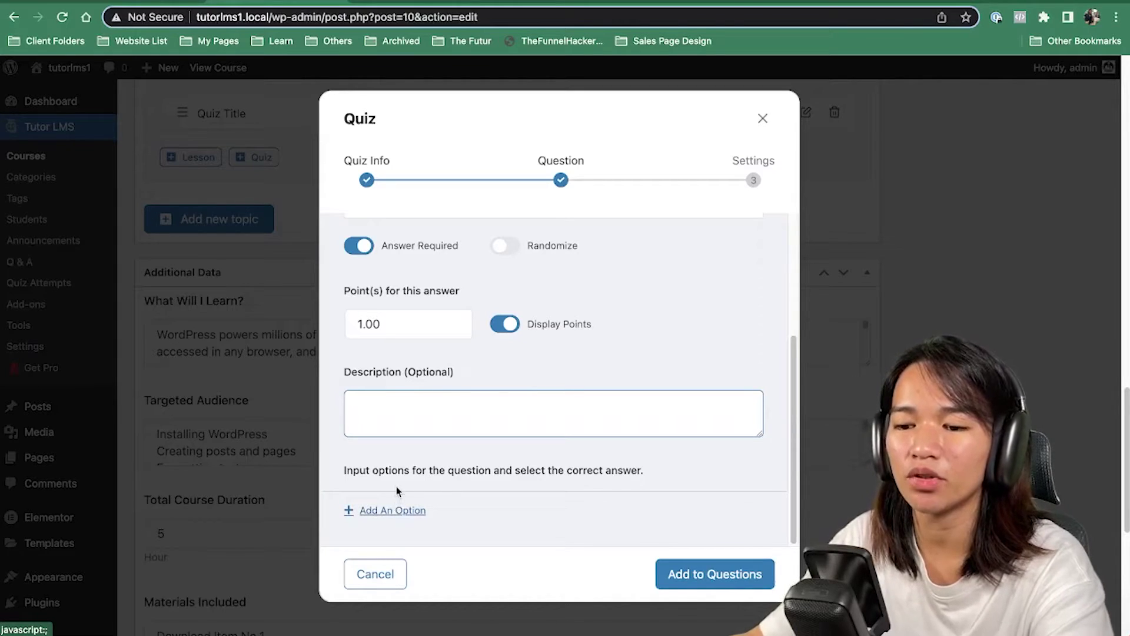
Step: Add an answer option titled "option 1" to Question 2 with the Milky Way picture from the media library
click(395, 507)
scroll(492, 429, down, 5)
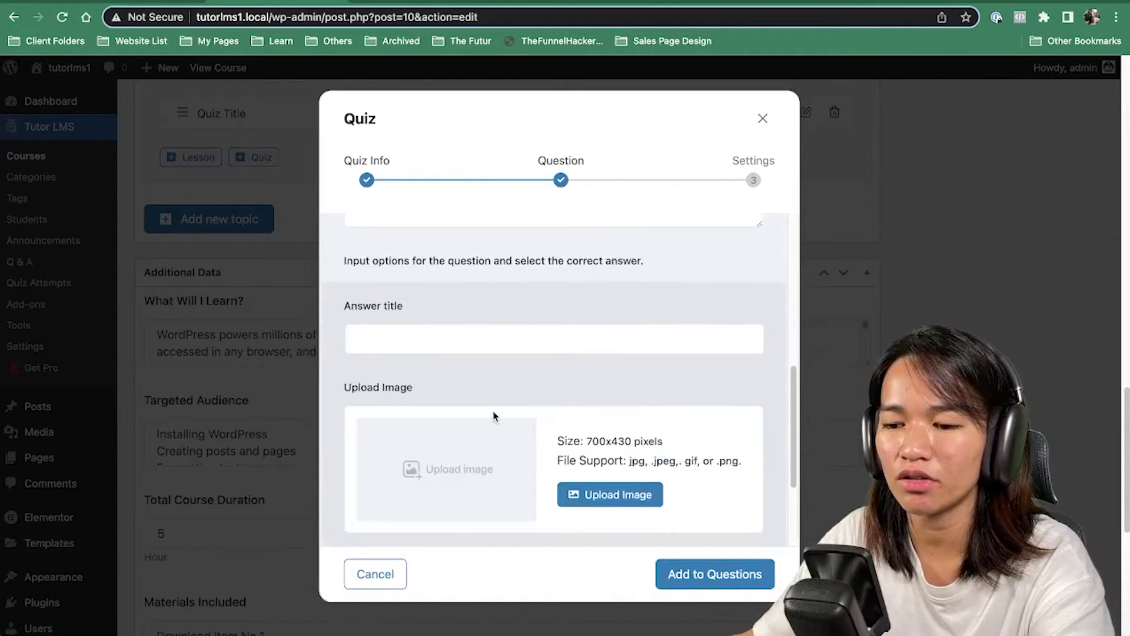
scroll(488, 377, up, 2)
click(477, 313)
text(option 1)
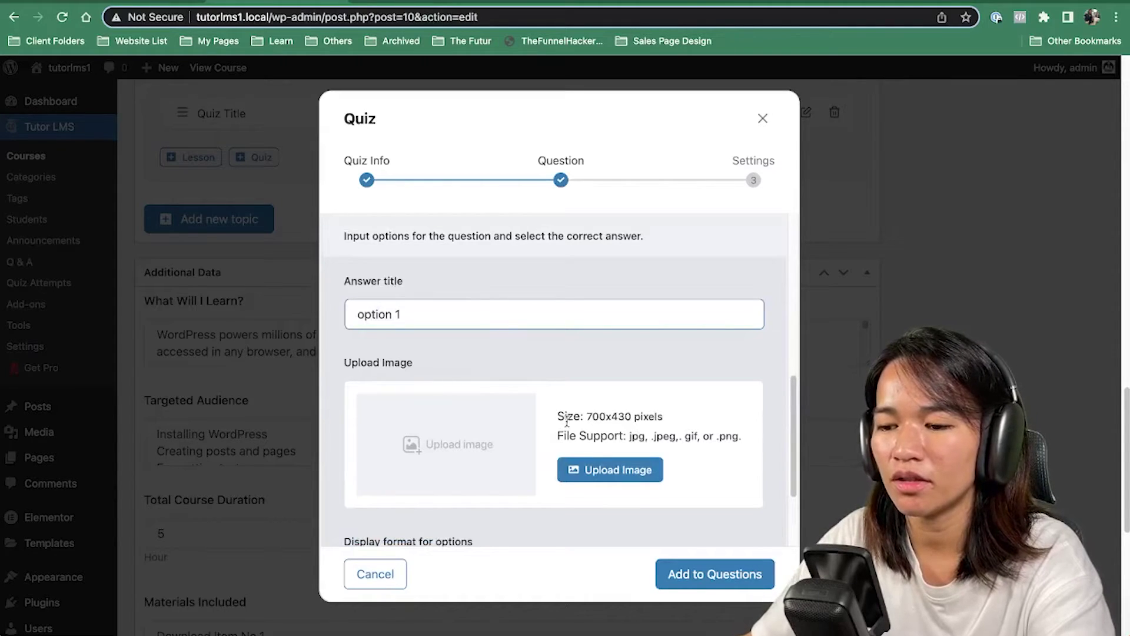
click(587, 471)
click(120, 271)
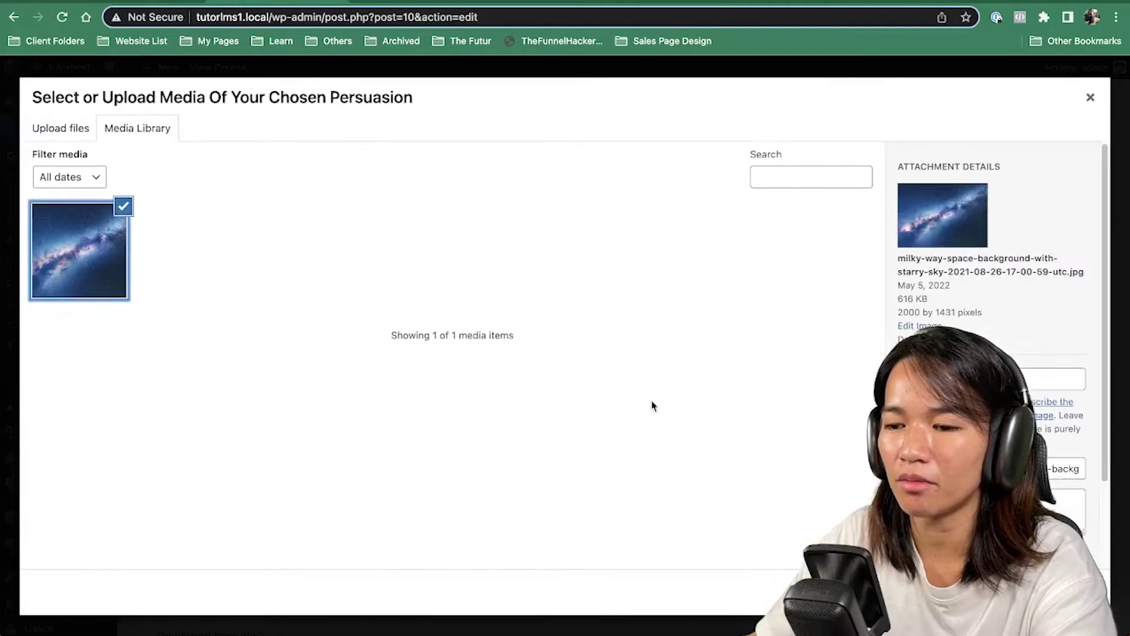
click(1054, 592)
scroll(631, 374, down, 3)
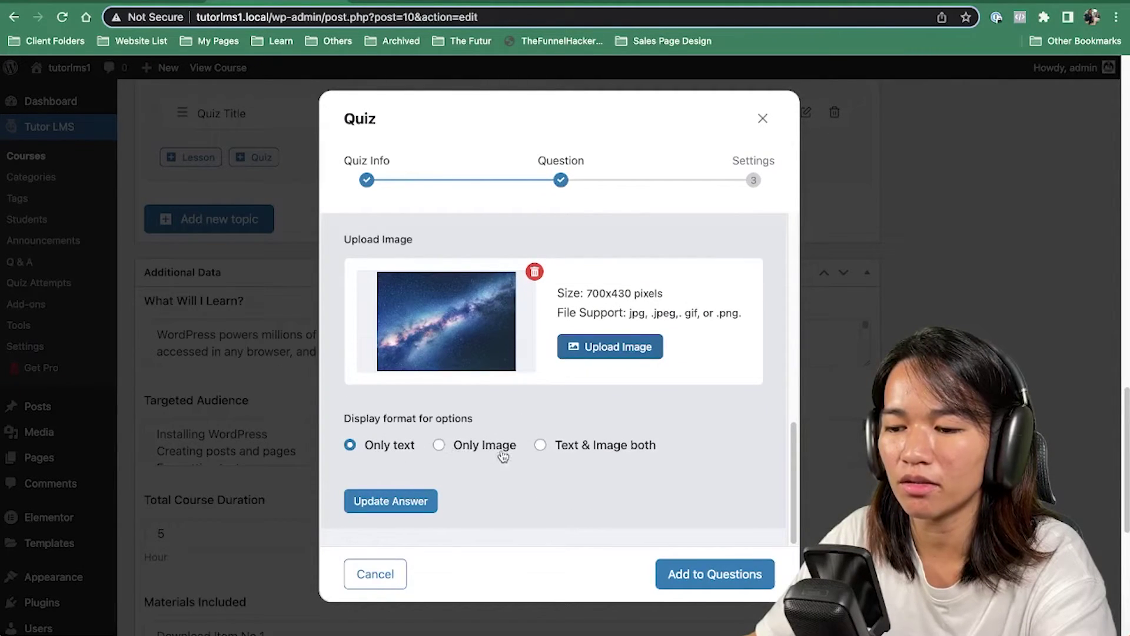
Step: Set the display format of option 1 to "Text & Image both" and save the answer option
click(539, 446)
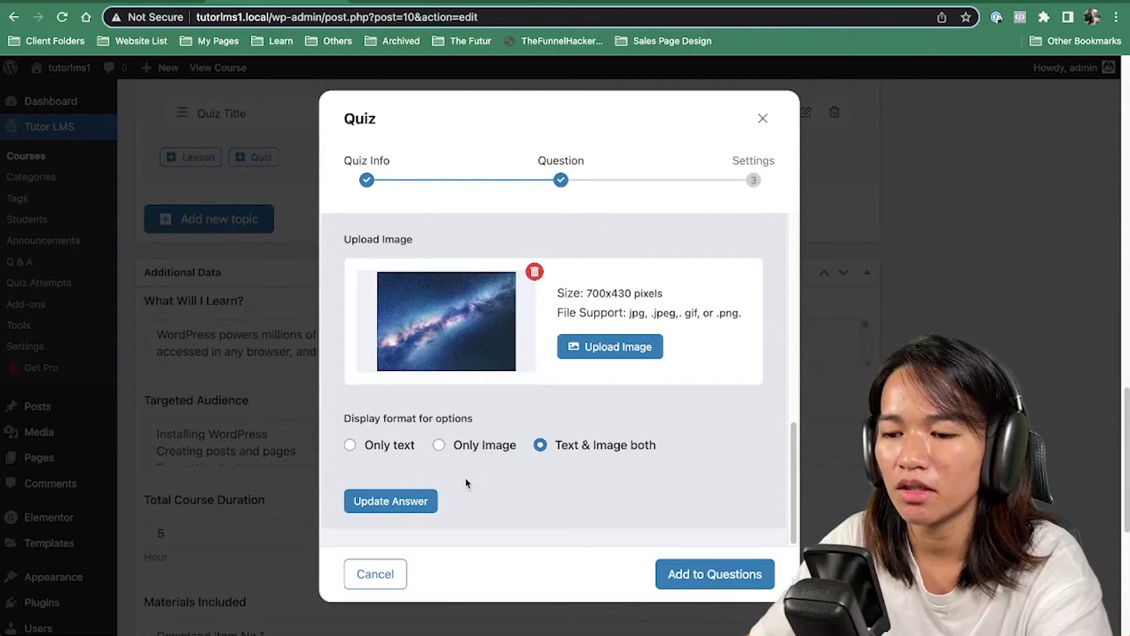
scroll(508, 476, up, 3)
scroll(488, 489, down, 3)
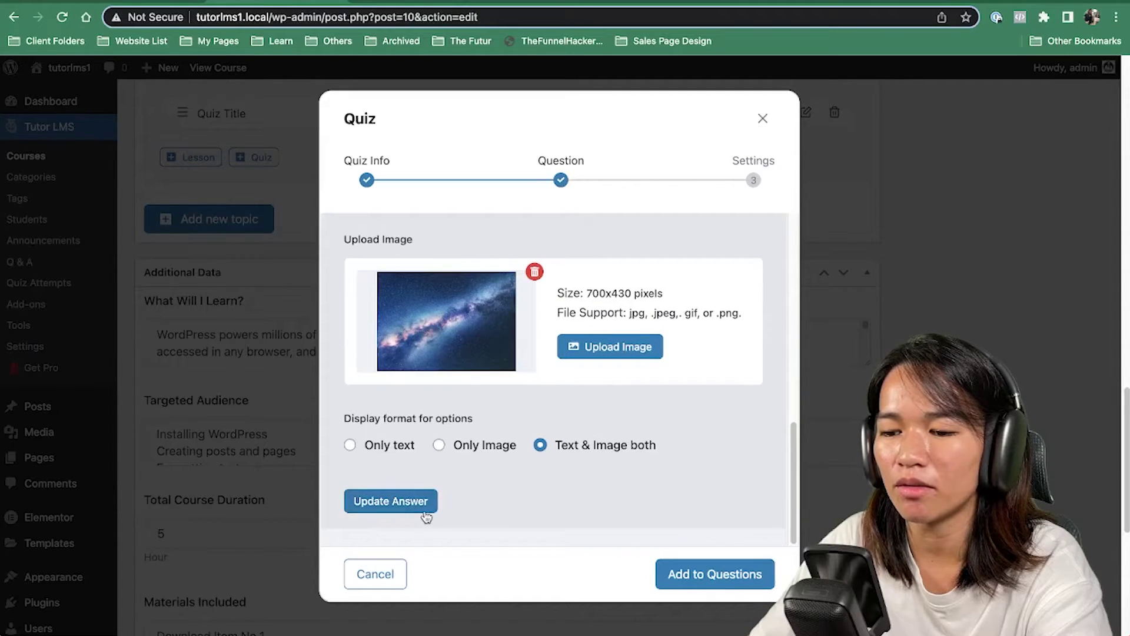
scroll(467, 479, up, 5)
scroll(466, 483, down, 5)
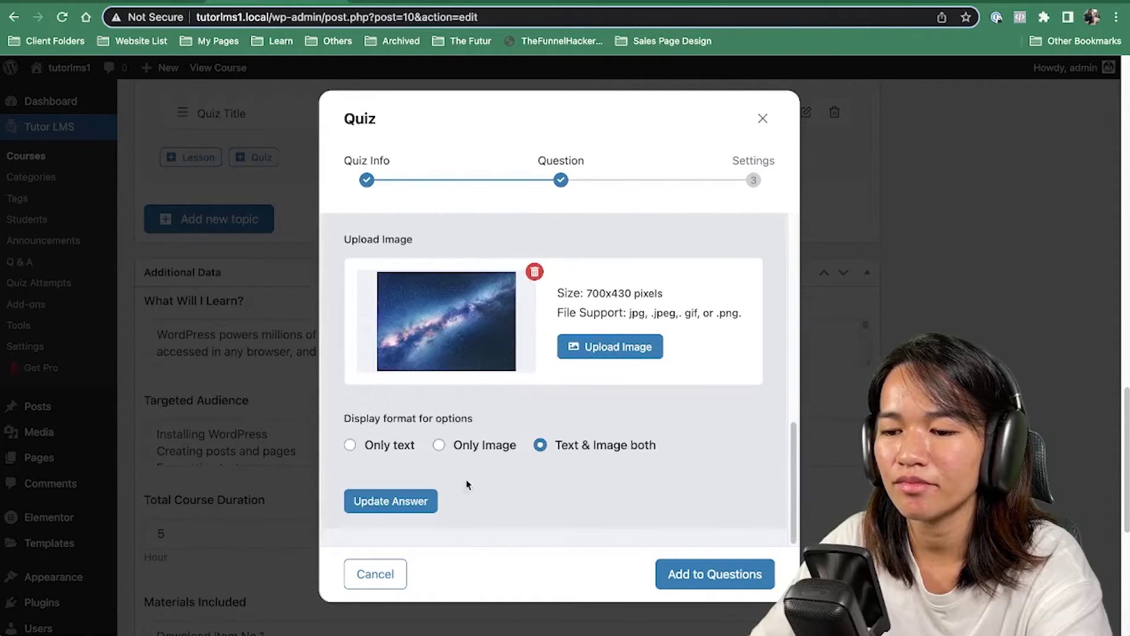
click(702, 573)
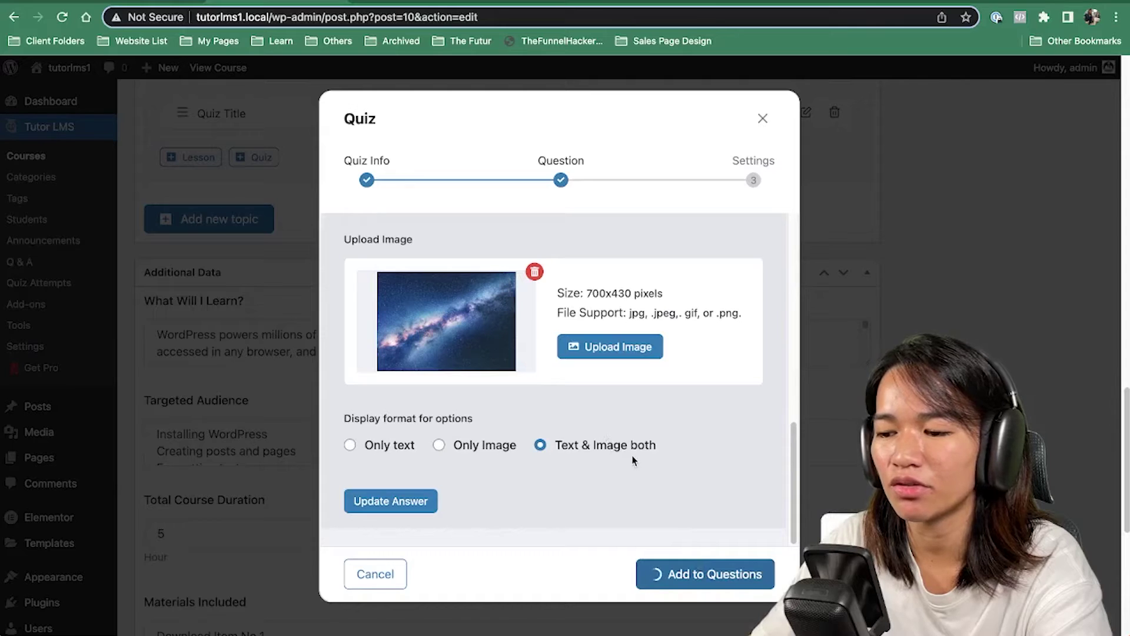
scroll(513, 467, down, 3)
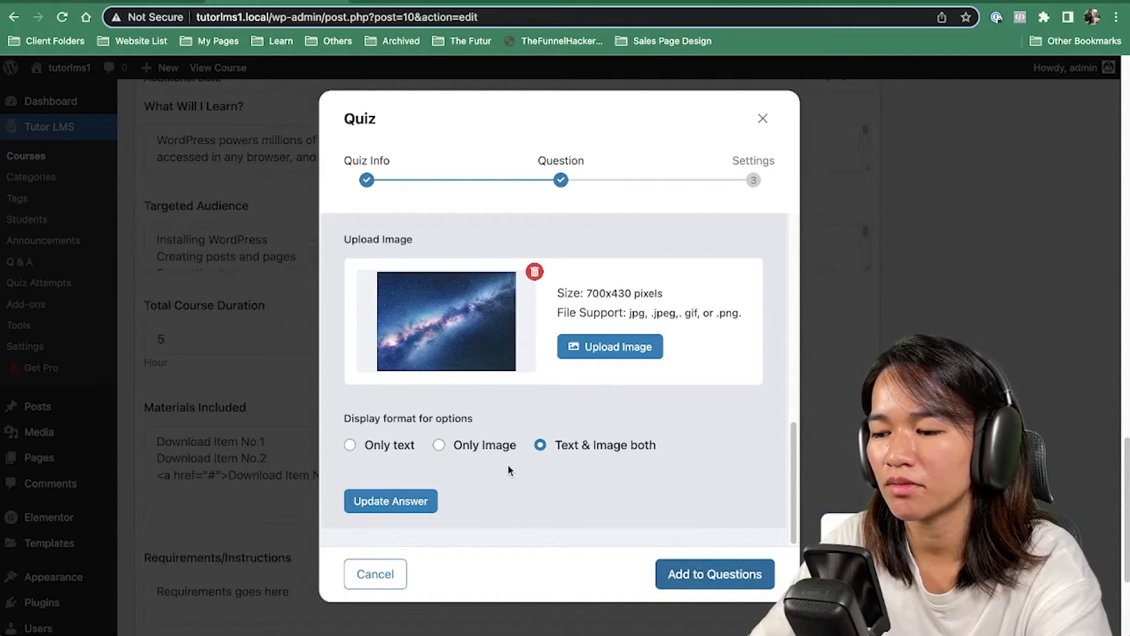
click(403, 500)
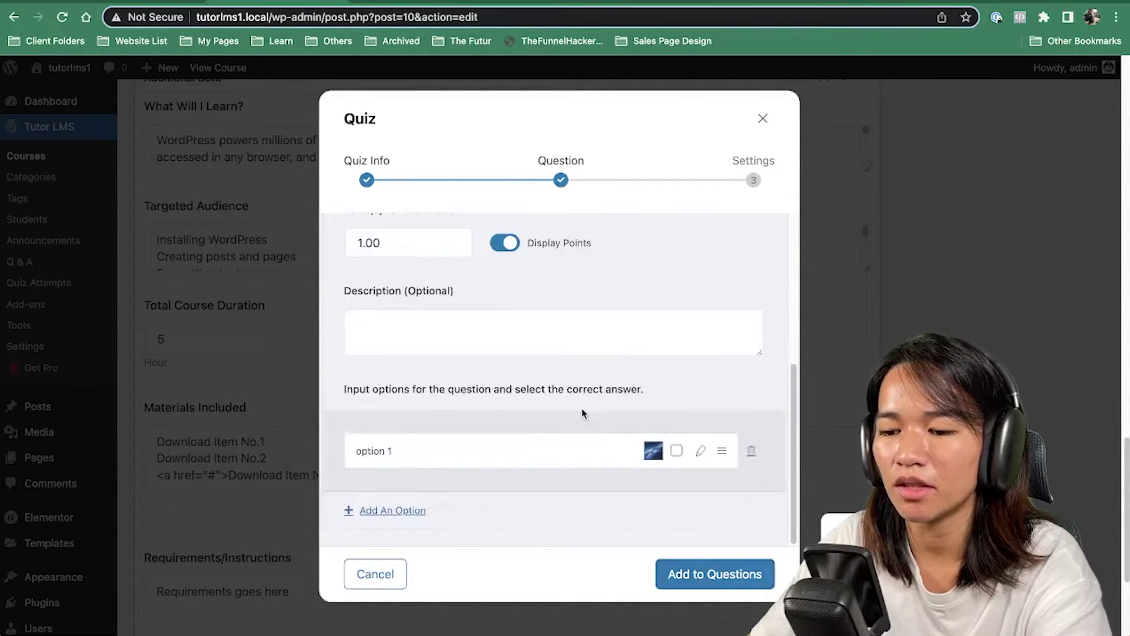
scroll(592, 377, down, 3)
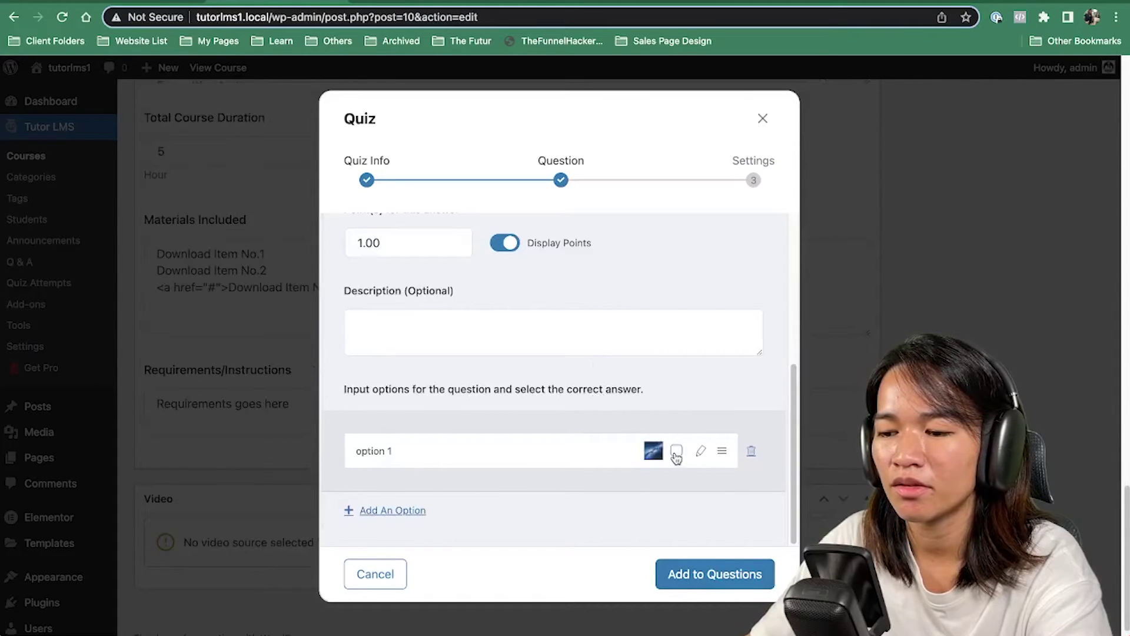
Step: Mark option 1 as a correct answer of Question 2 and start another answer option
scroll(681, 383, down, 1)
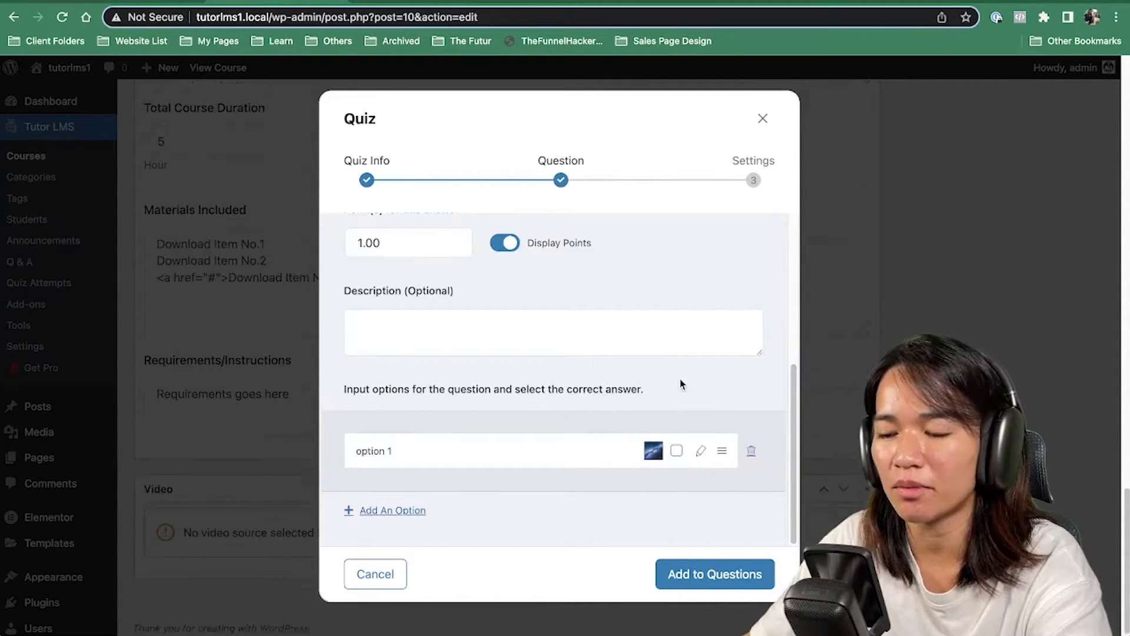
click(676, 454)
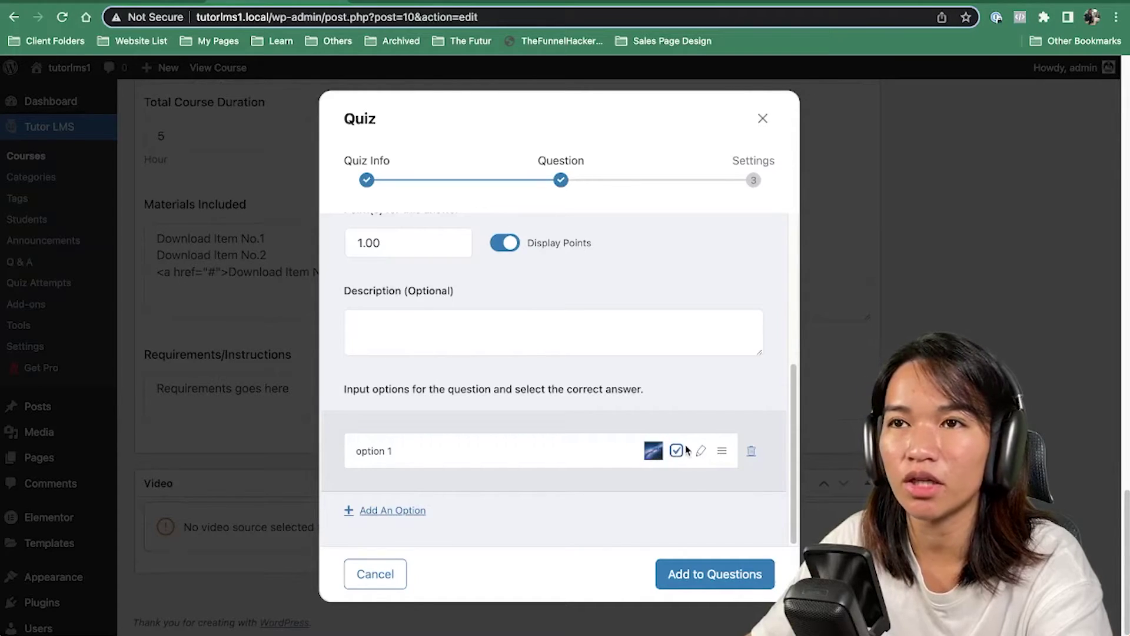
click(415, 511)
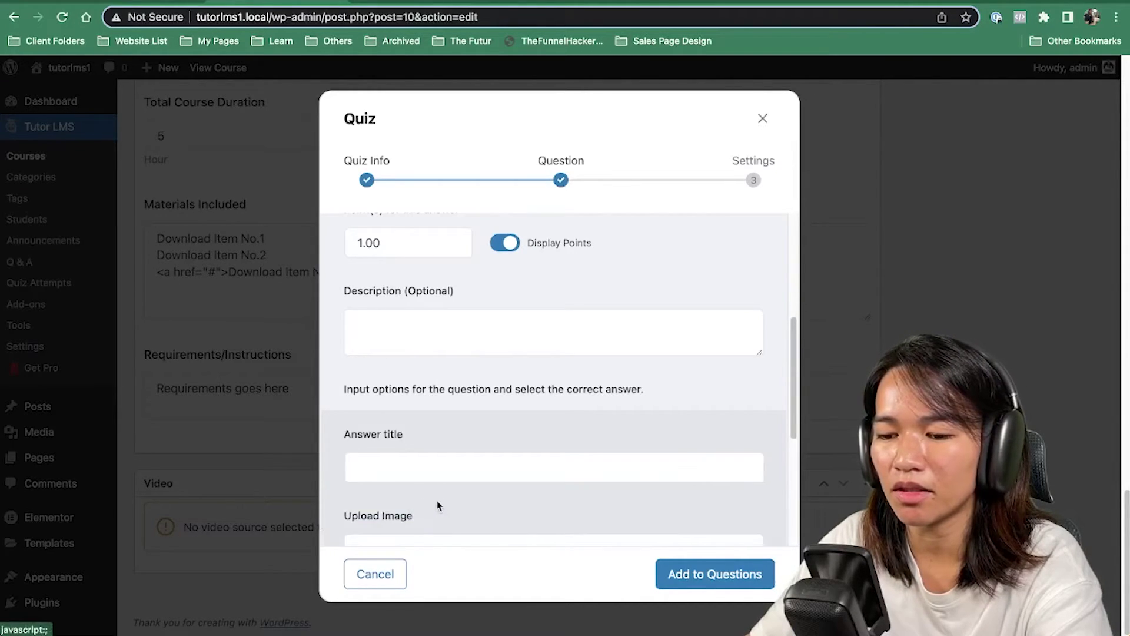
scroll(451, 304, up, 5)
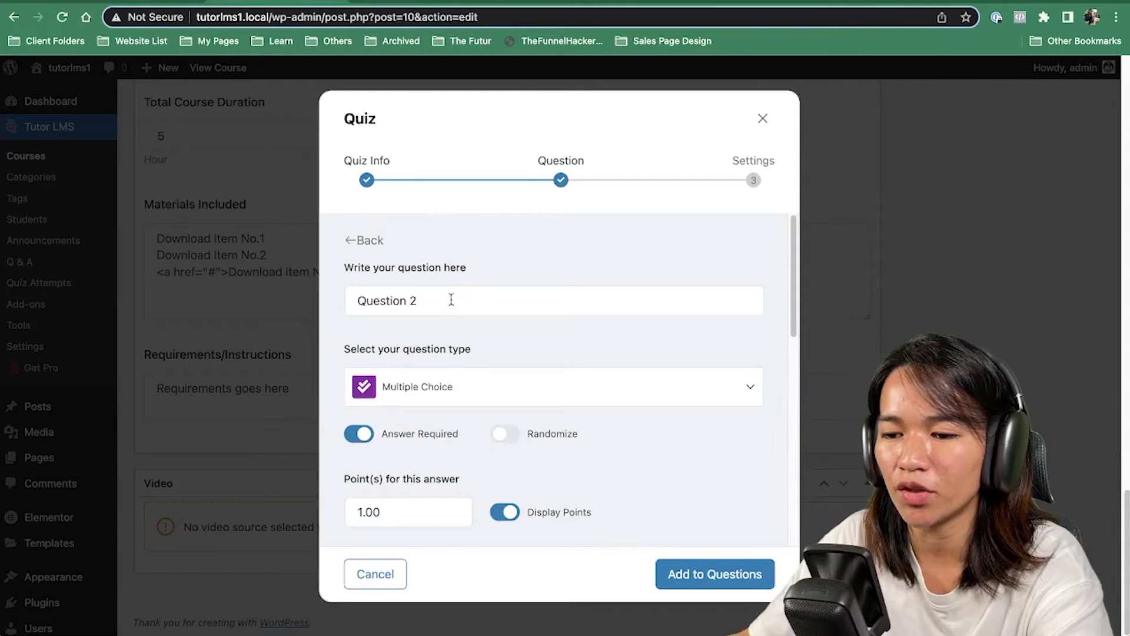
scroll(466, 335, down, 10)
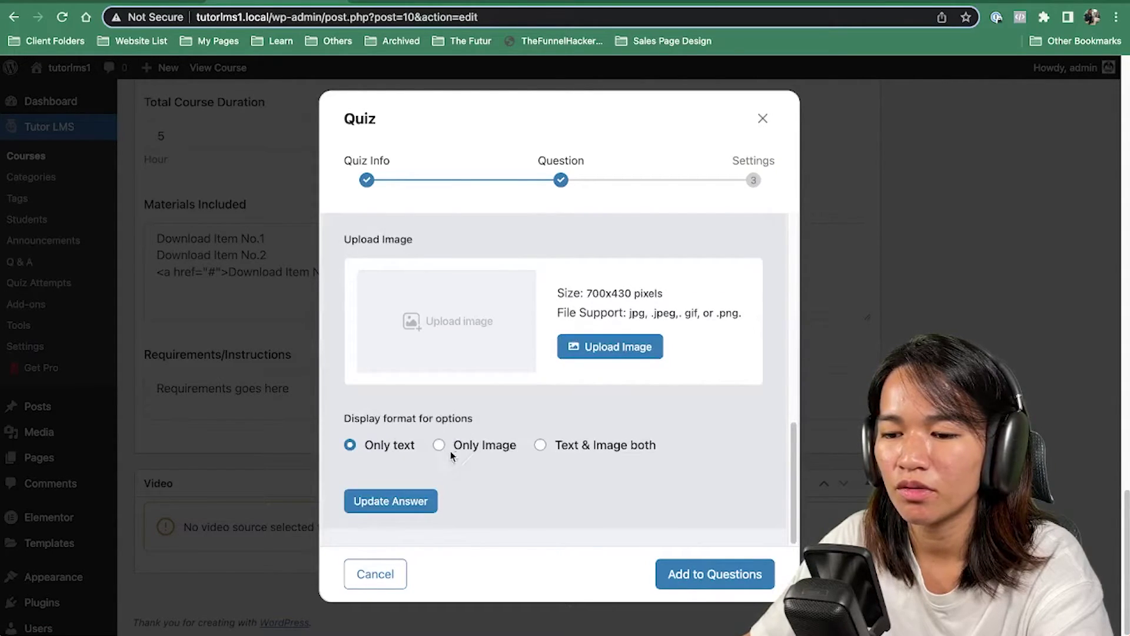
scroll(450, 424, up, 4)
click(458, 397)
scroll(552, 377, down, 3)
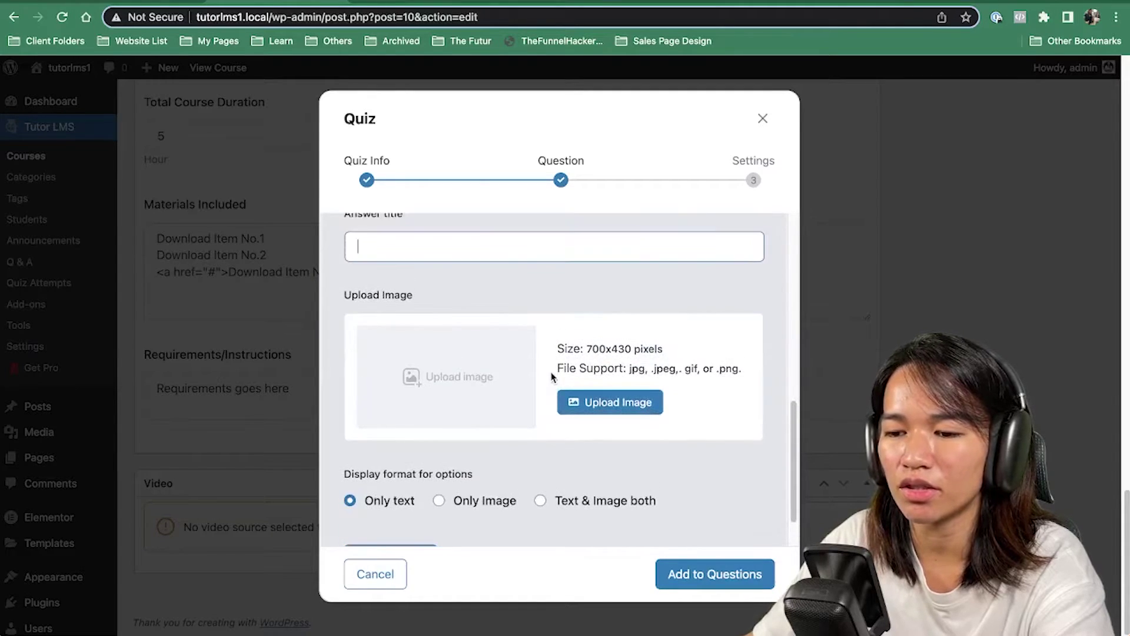
Step: Title the new answer option of Question 2 "answer 2" and save it in the "Only text" format
scroll(552, 376, up, 1)
text(answer)
key(super+a)
text(op)
key(super+a)
key(BackSpace)
scroll(543, 348, up, 8)
scroll(543, 347, up, 4)
scroll(543, 348, down, 10)
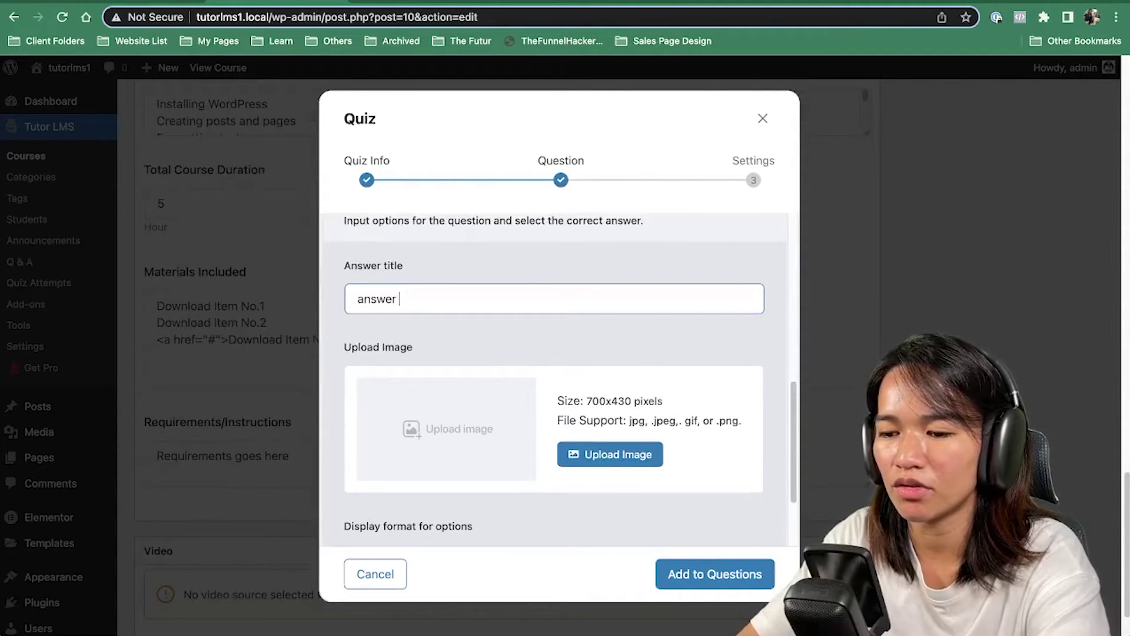
scroll(558, 373, down, 4)
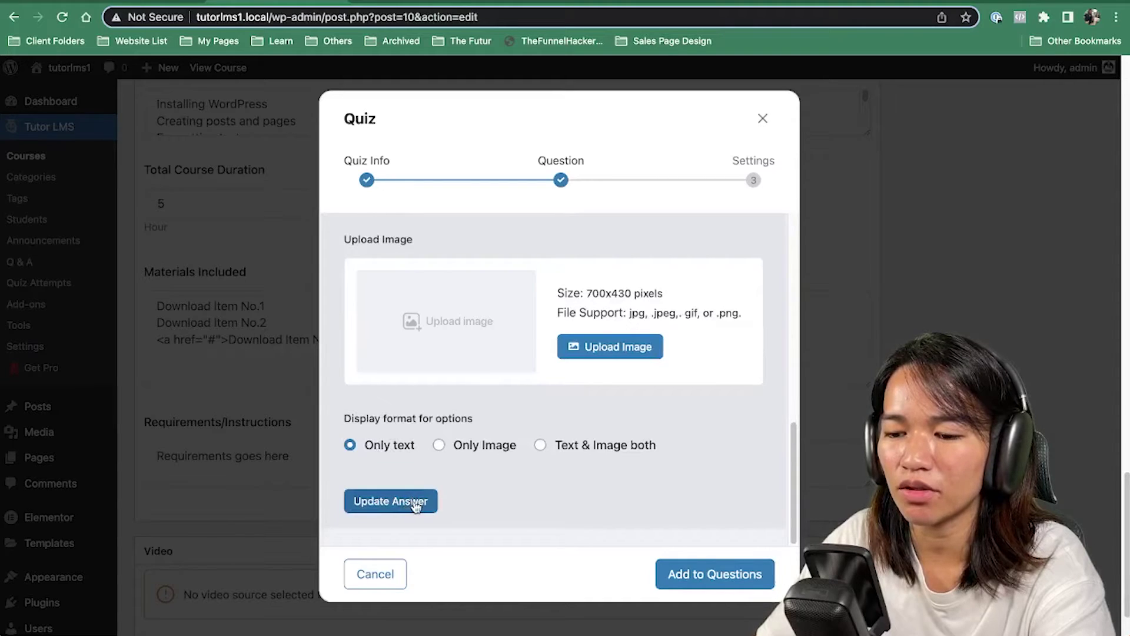
click(390, 501)
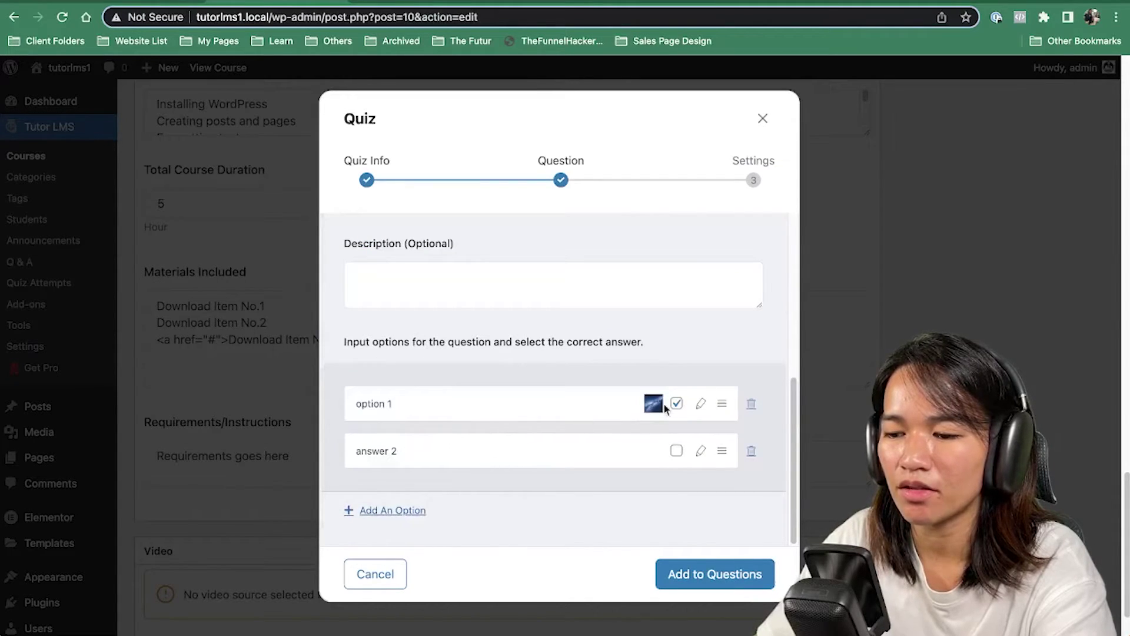
Step: Rename the answer option "option 1" to "answer 1" and save it
click(699, 403)
triple_click(411, 421)
text(answer 1)
scroll(412, 471, down, 4)
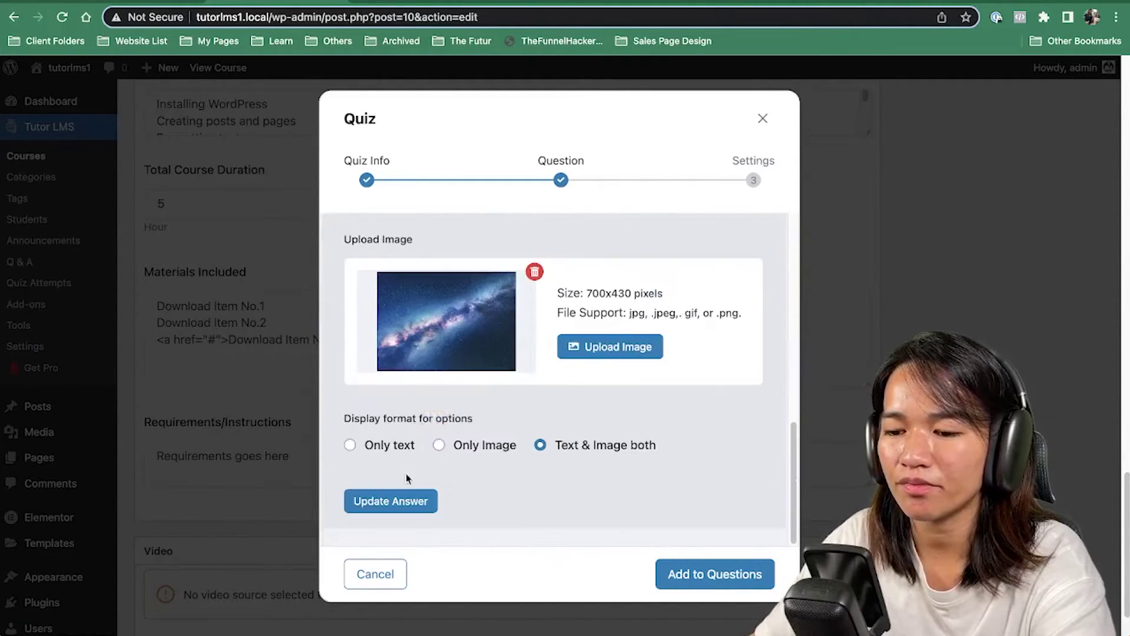
click(407, 502)
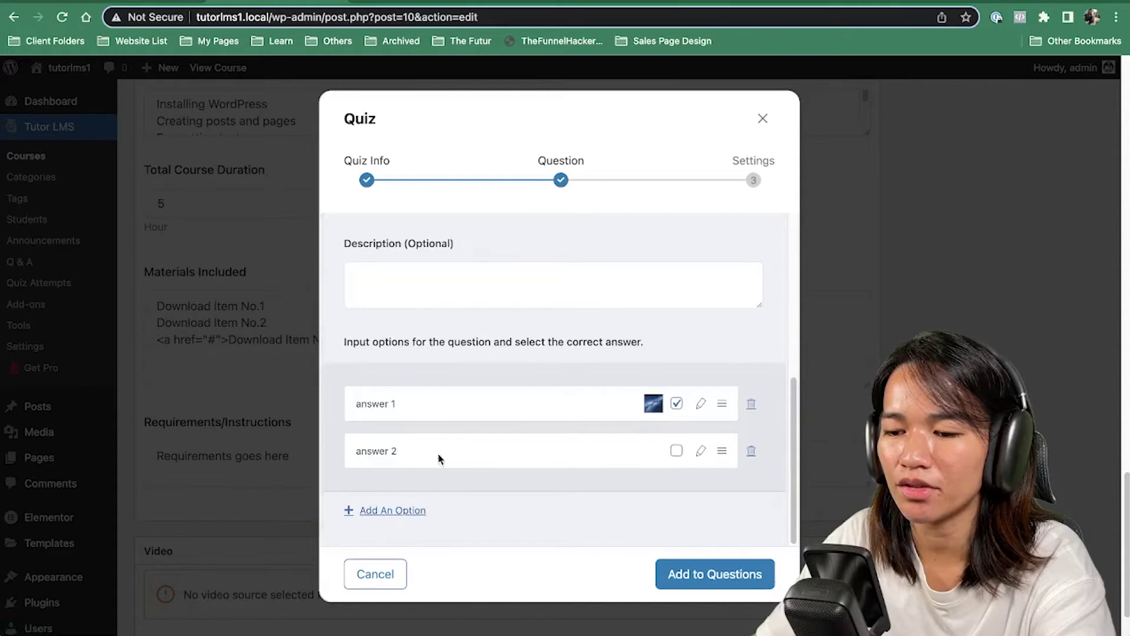
Step: Give Question 2 the description "question description here" and add it to the quiz's questions
scroll(665, 434, up, 5)
scroll(447, 495, down, 1)
click(433, 471)
scroll(433, 470, down, 1)
text(question description here)
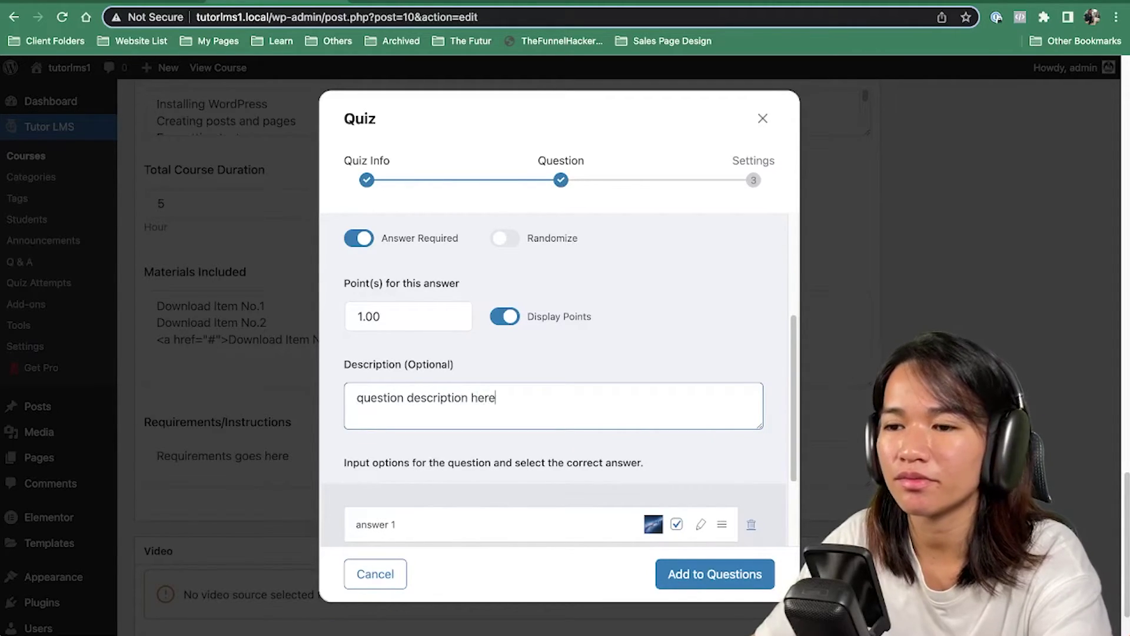
scroll(529, 436, down, 3)
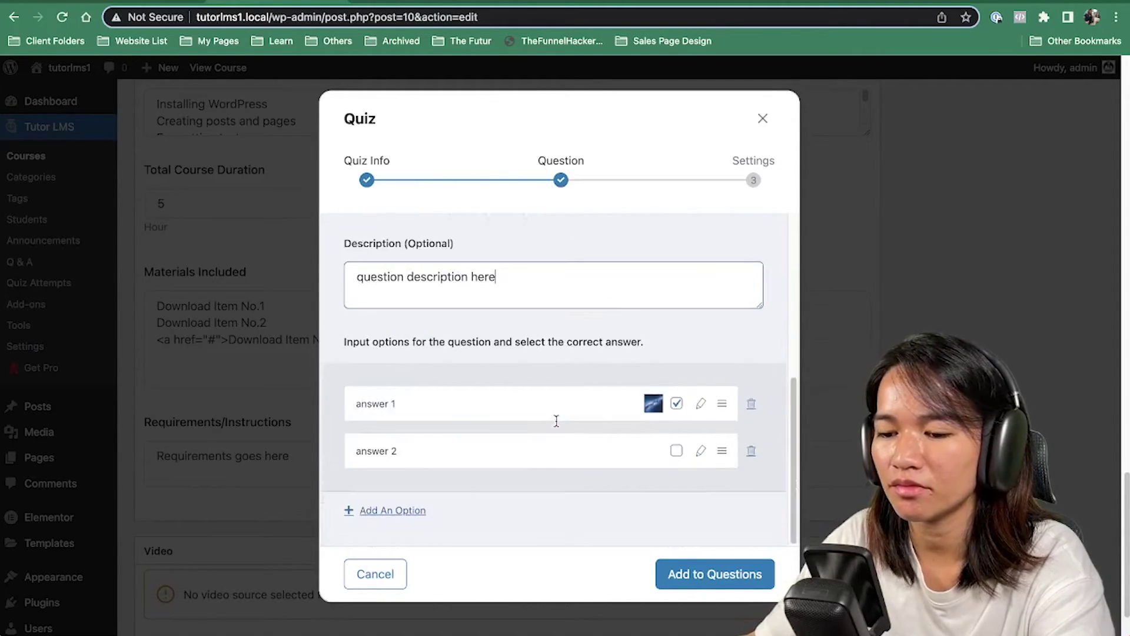
click(709, 570)
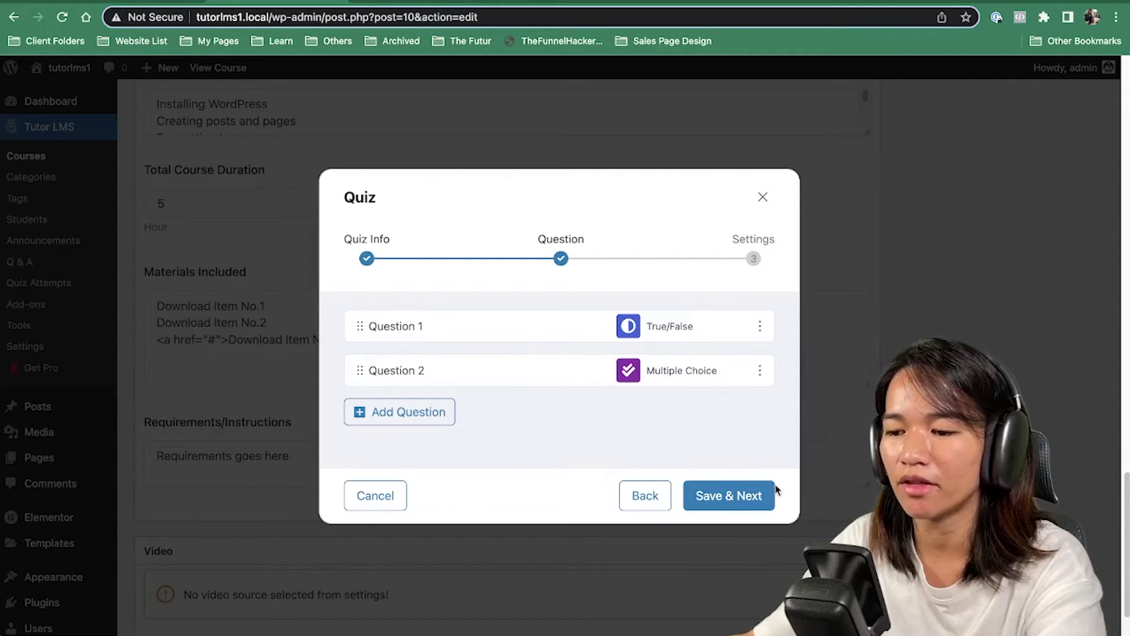
Step: Save the quiz questions, continue to the quiz settings and set the time limit to 30 minutes
click(740, 499)
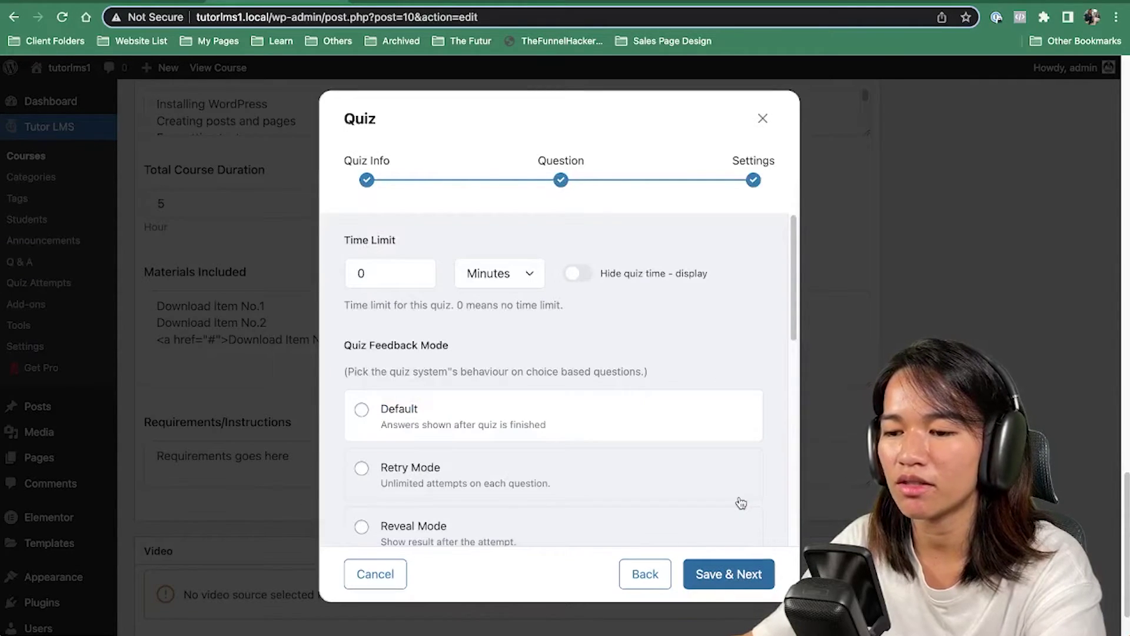
click(356, 271)
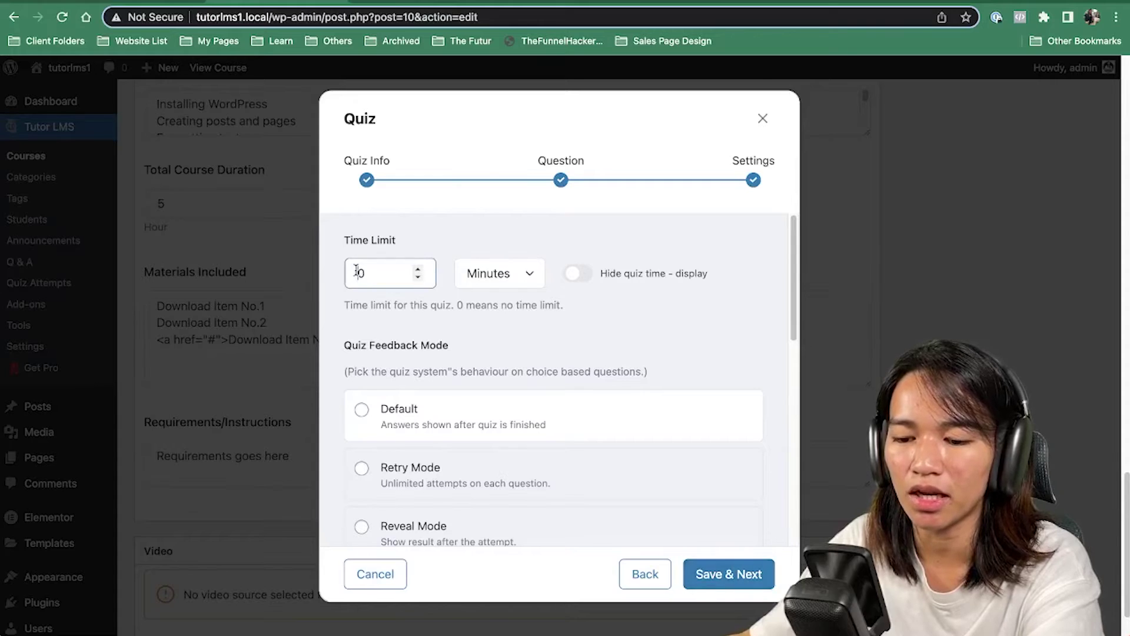
click(653, 328)
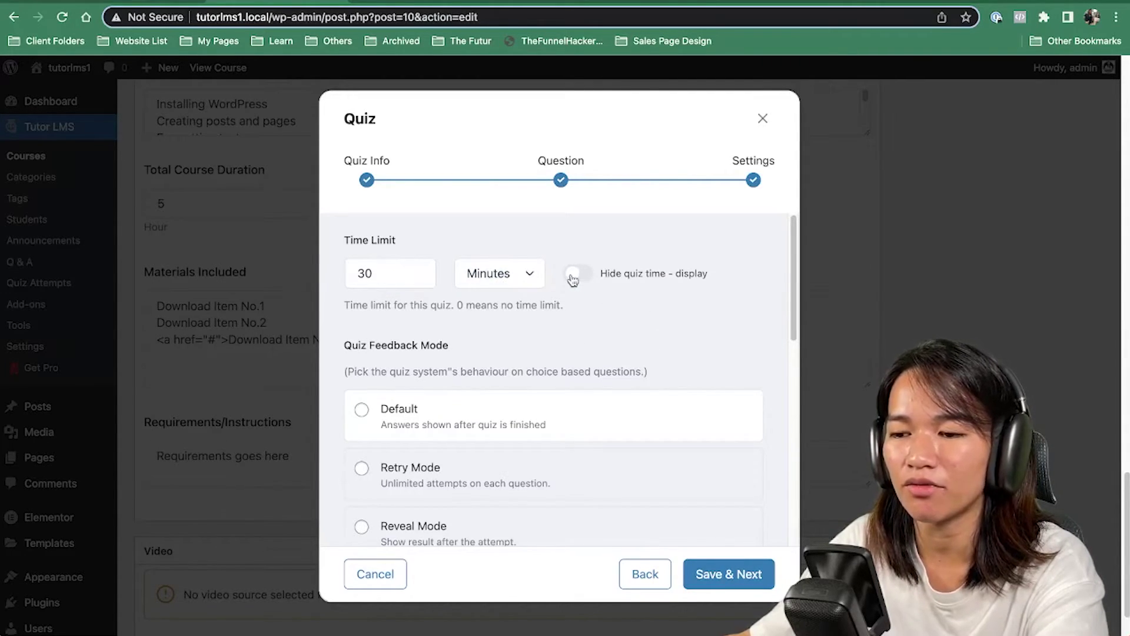
Step: Set the quiz's allowed attempts to 2
scroll(506, 345, down, 2)
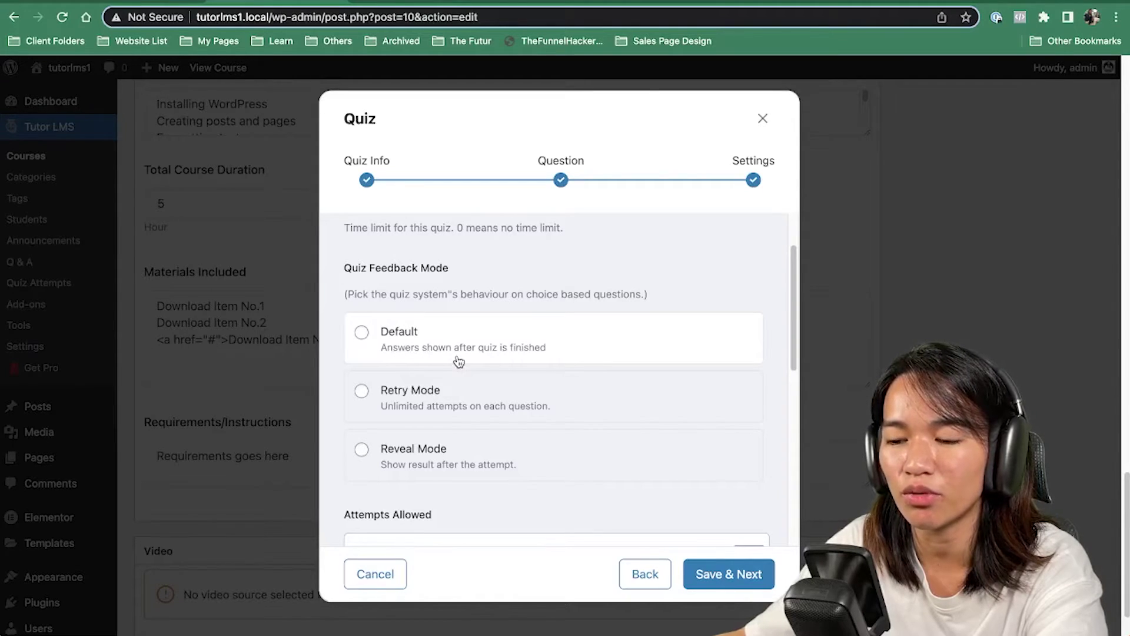
scroll(458, 361, down, 1)
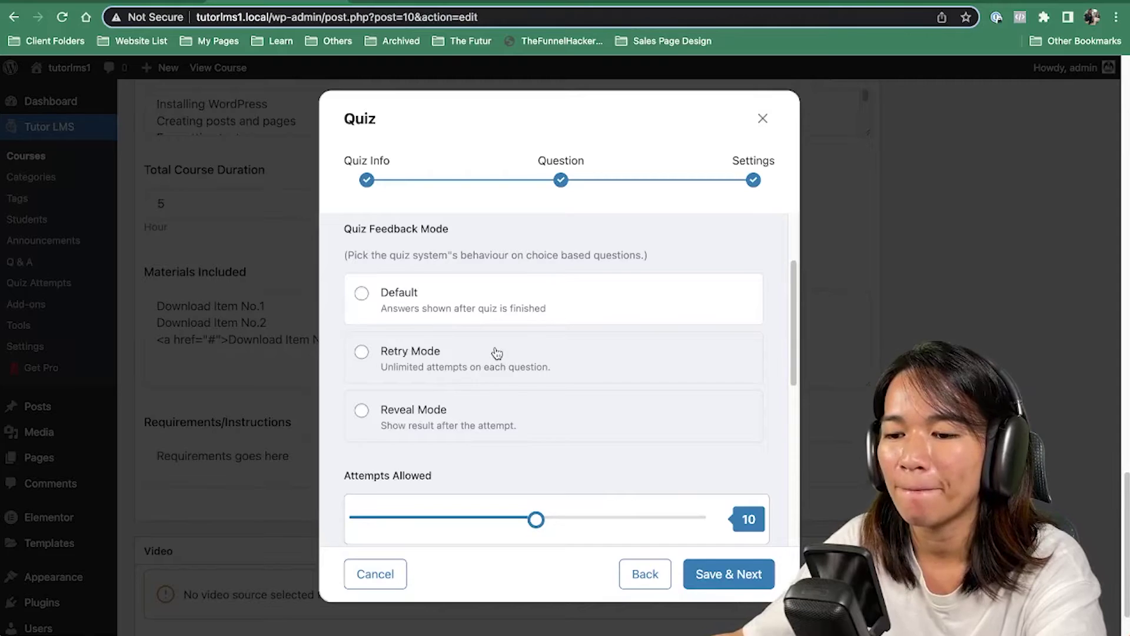
scroll(479, 359, down, 4)
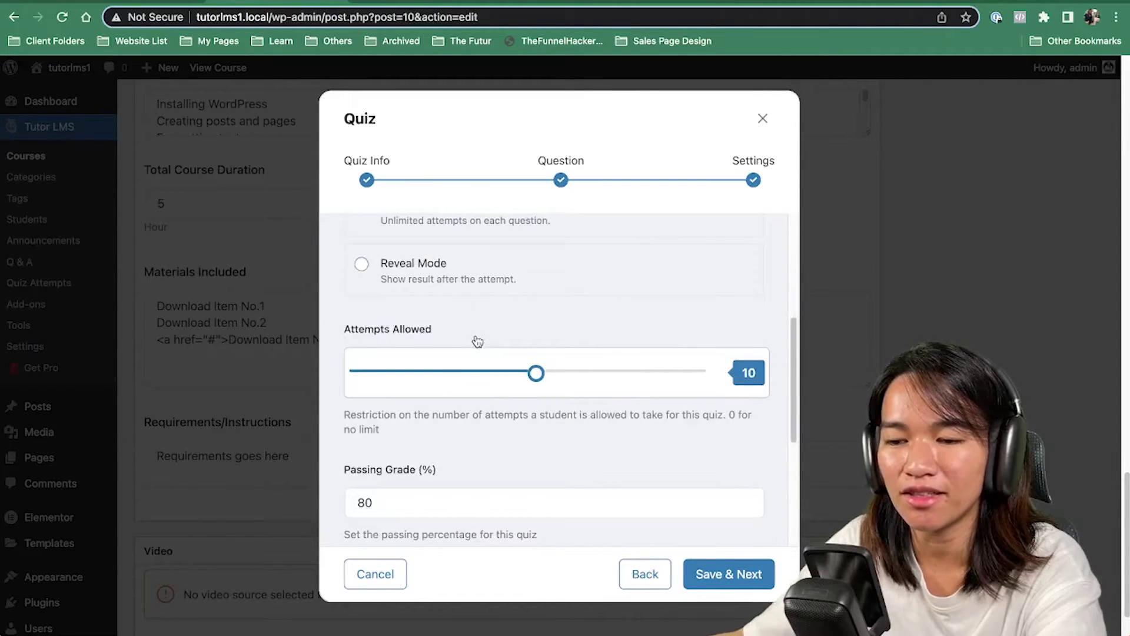
scroll(581, 282, down, 1)
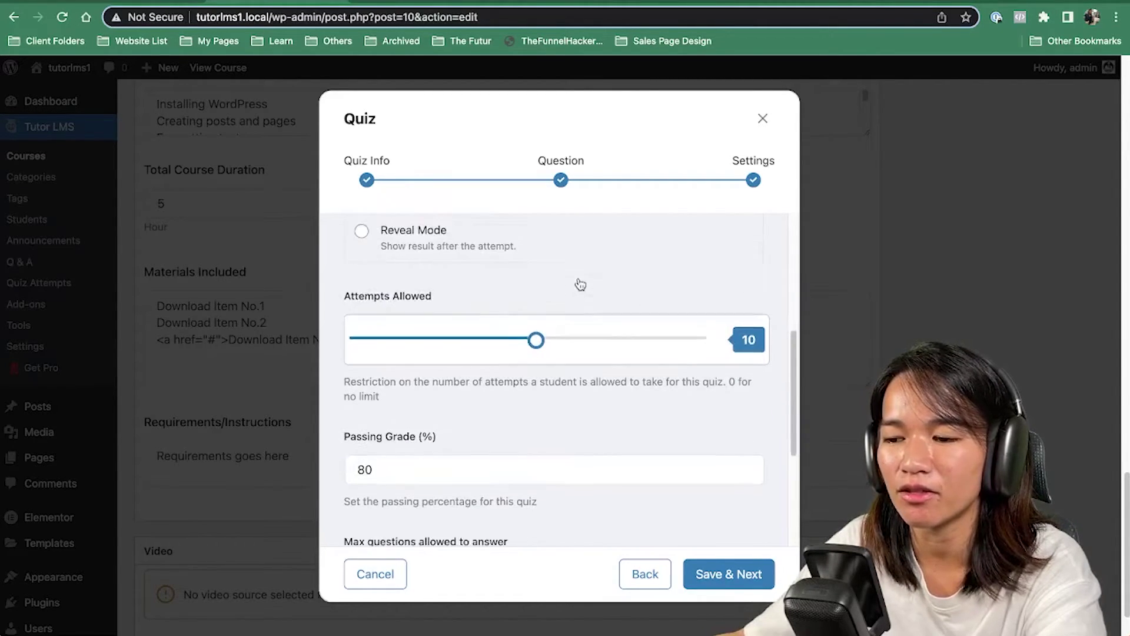
scroll(581, 285, up, 8)
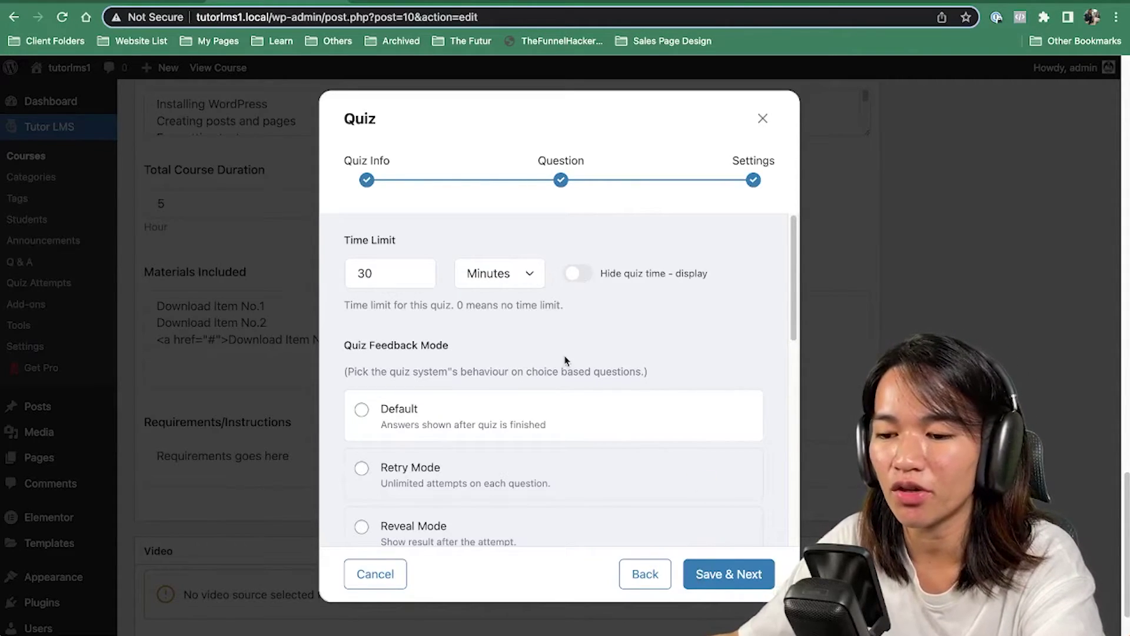
scroll(565, 360, down, 4)
scroll(507, 406, down, 1)
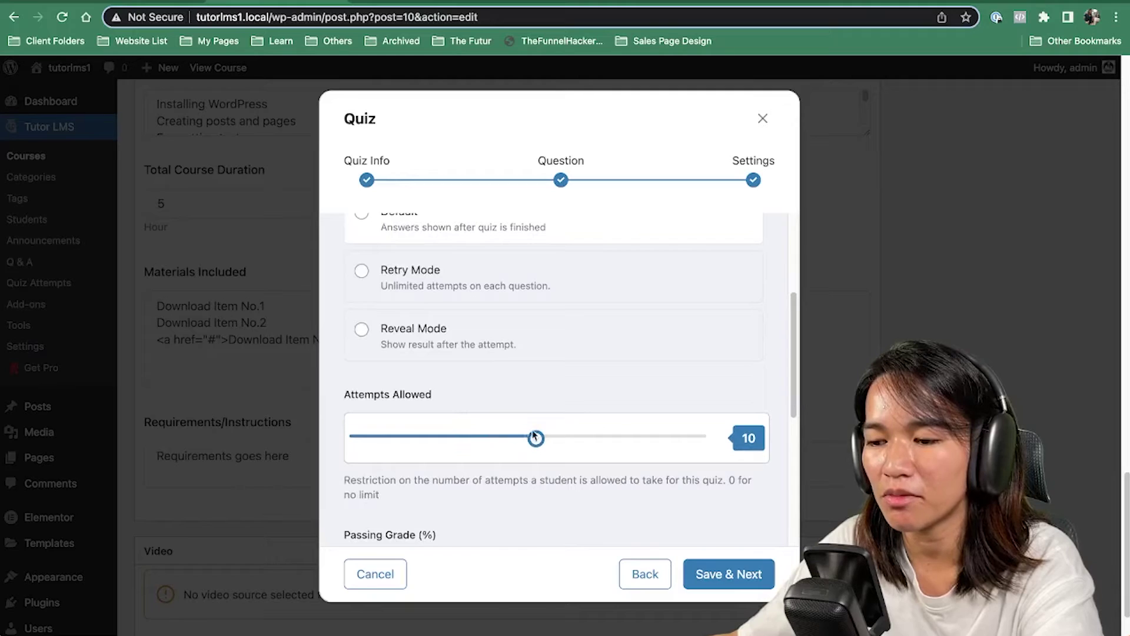
scroll(545, 434, down, 3)
drag(538, 312, 390, 313)
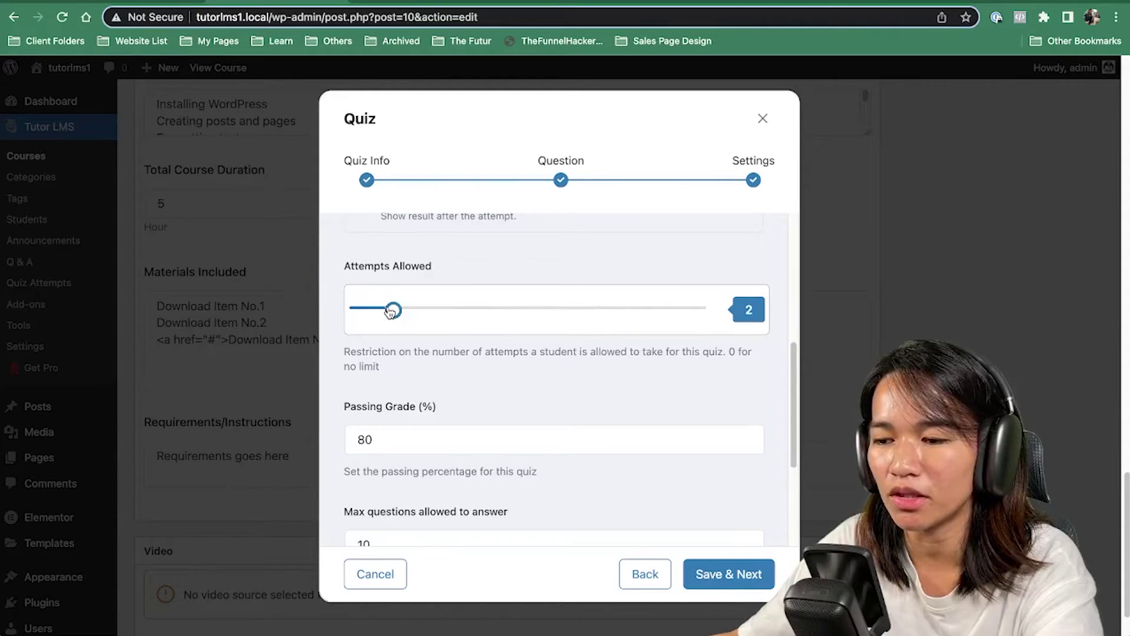
Step: Examine the quiz's passing grade, maximum questions allowed and the options under Advance Settings
scroll(391, 312, down, 4)
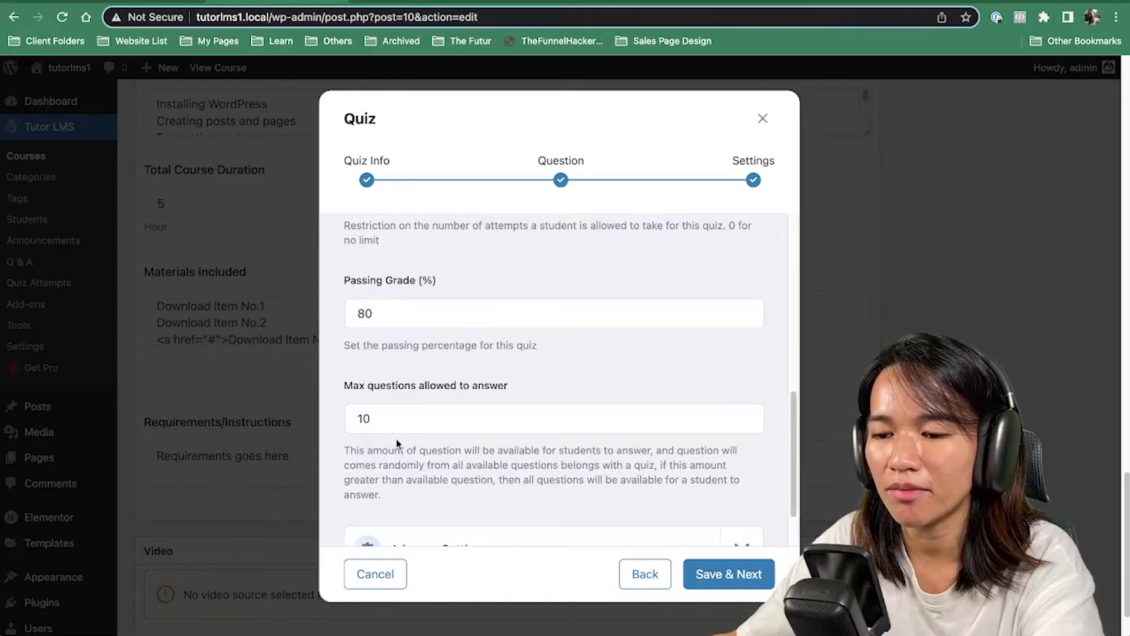
scroll(396, 439, down, 1)
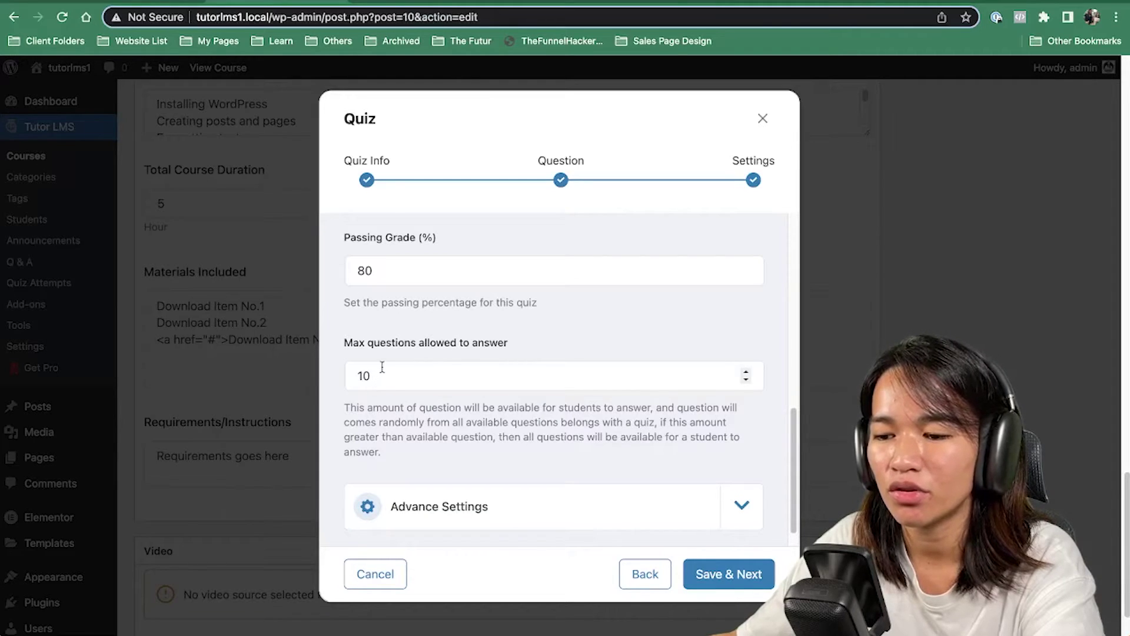
scroll(490, 375, down, 1)
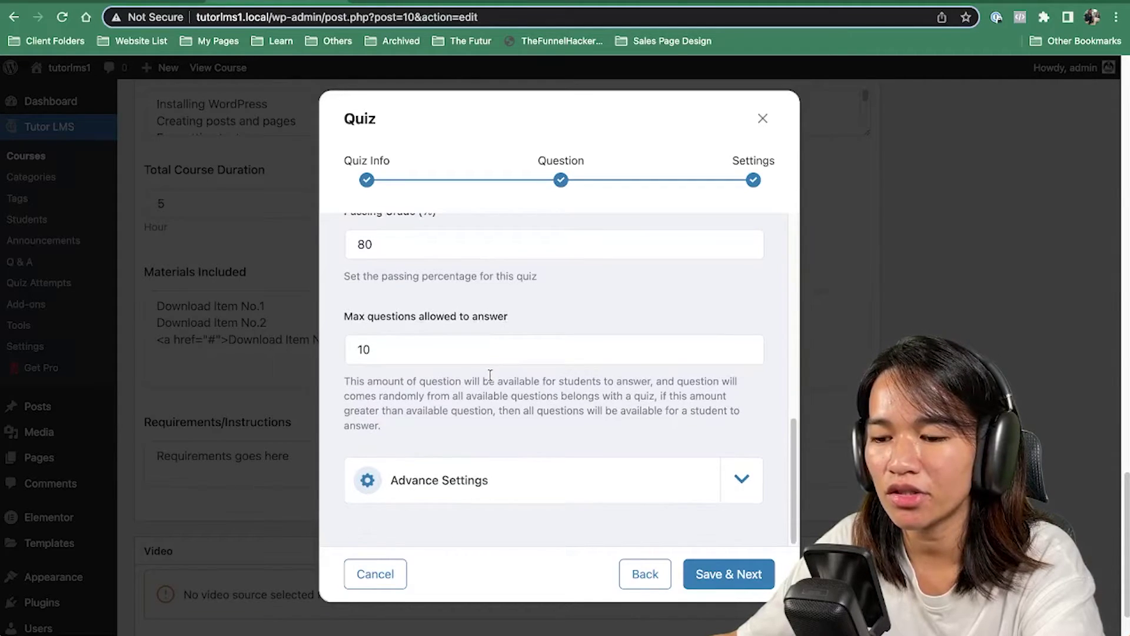
click(739, 479)
scroll(656, 370, down, 3)
scroll(441, 346, down, 1)
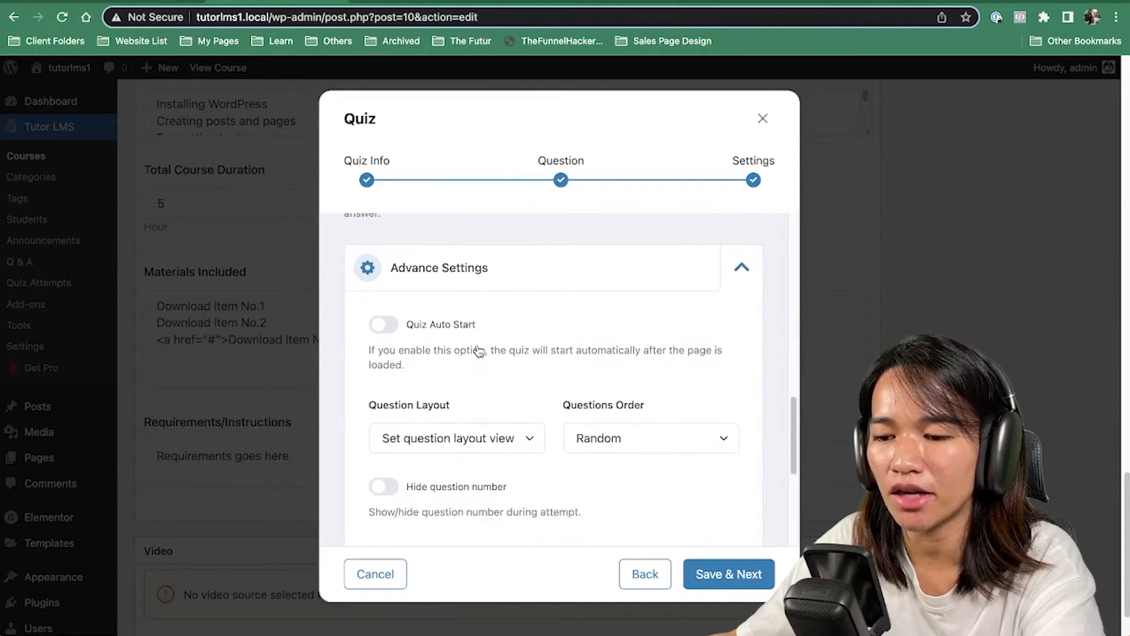
scroll(435, 330, down, 2)
scroll(439, 421, down, 3)
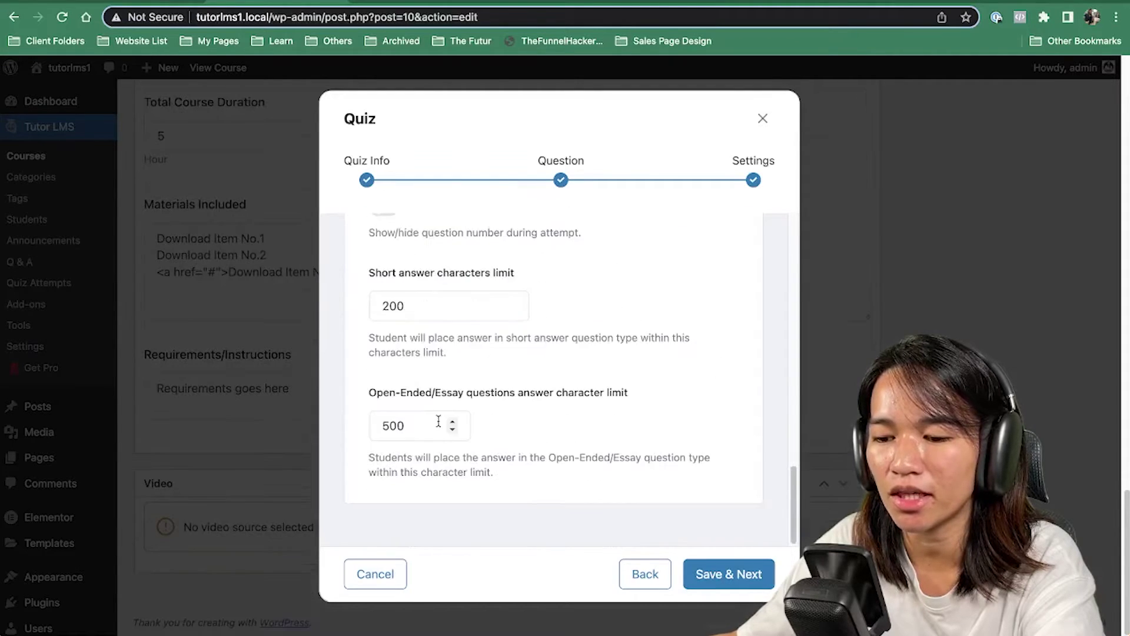
scroll(447, 427, up, 5)
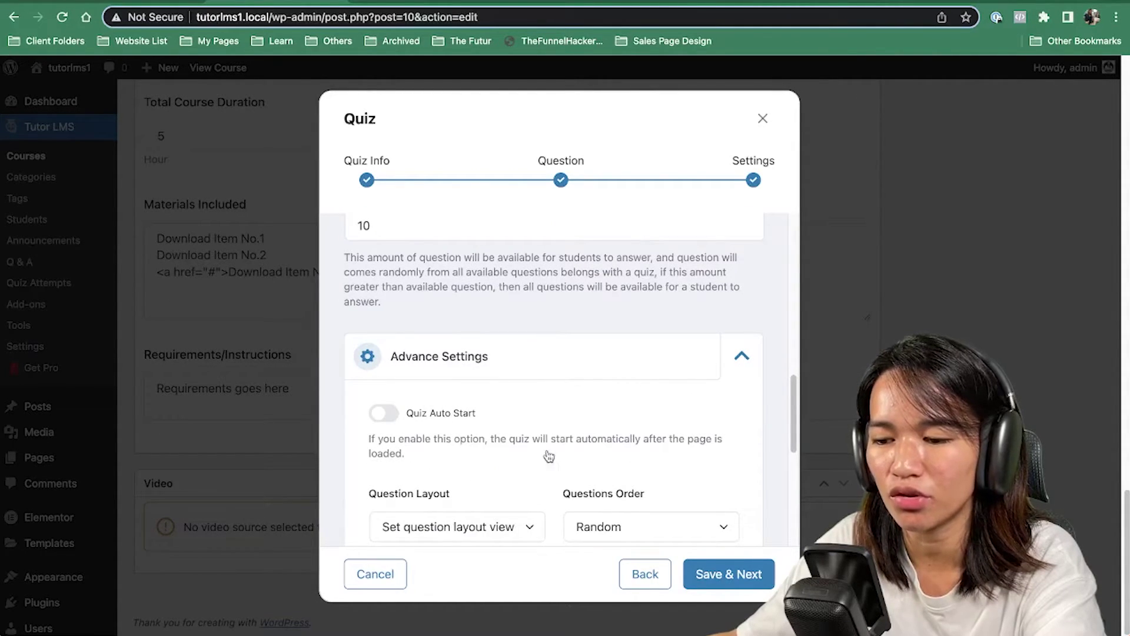
click(741, 357)
Step: Save the quiz and update the WordPress 5 Essential Training course
click(732, 575)
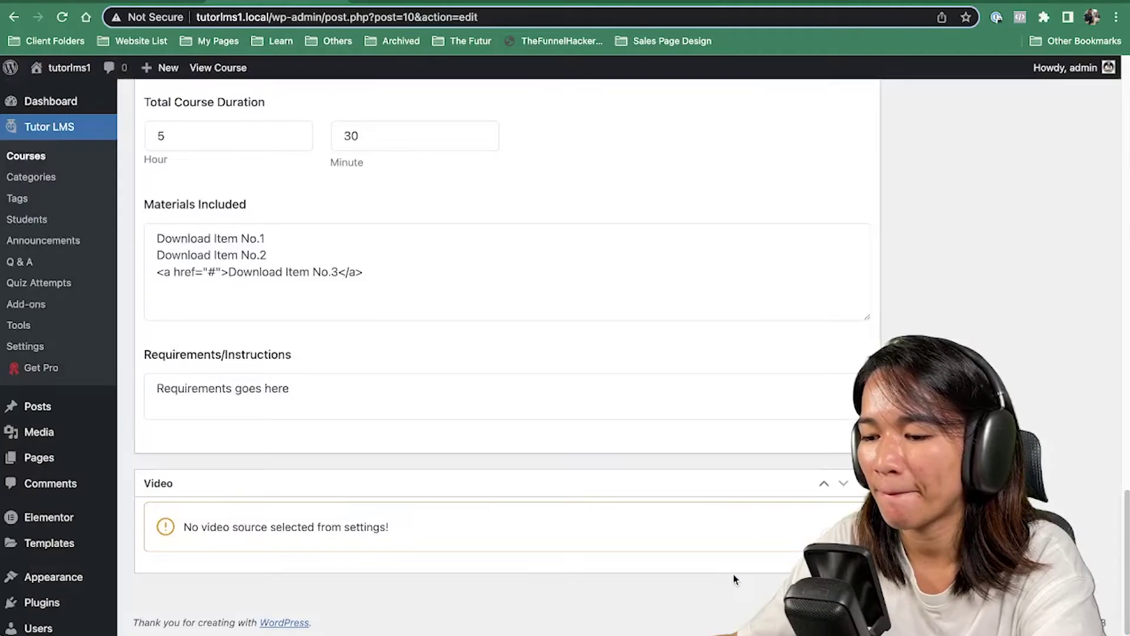
scroll(1037, 260, up, 20)
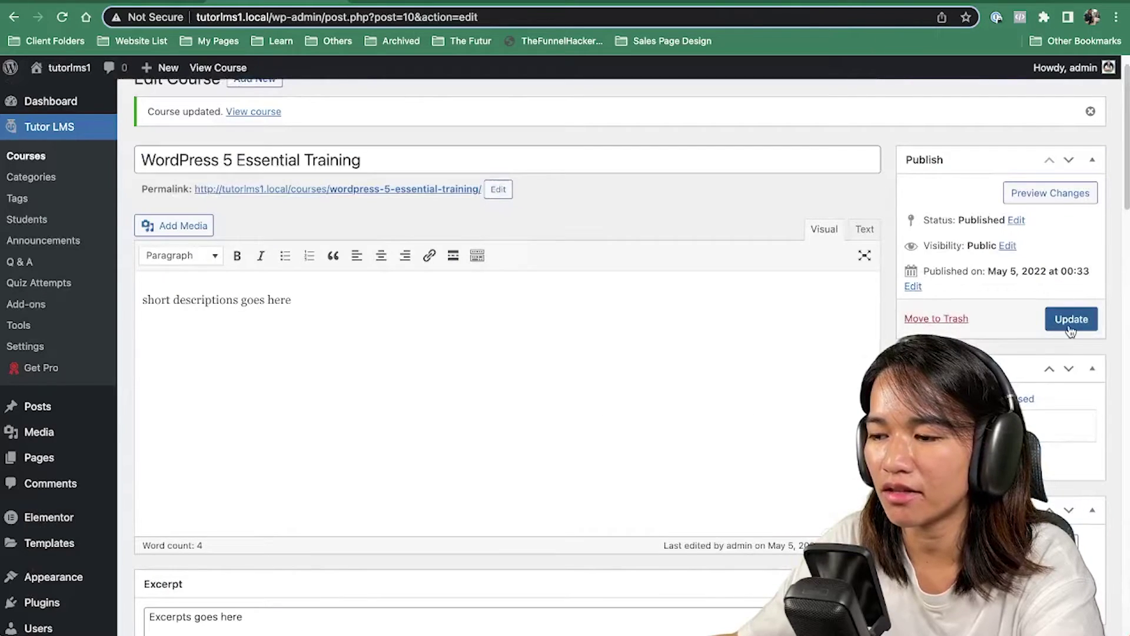
click(1071, 319)
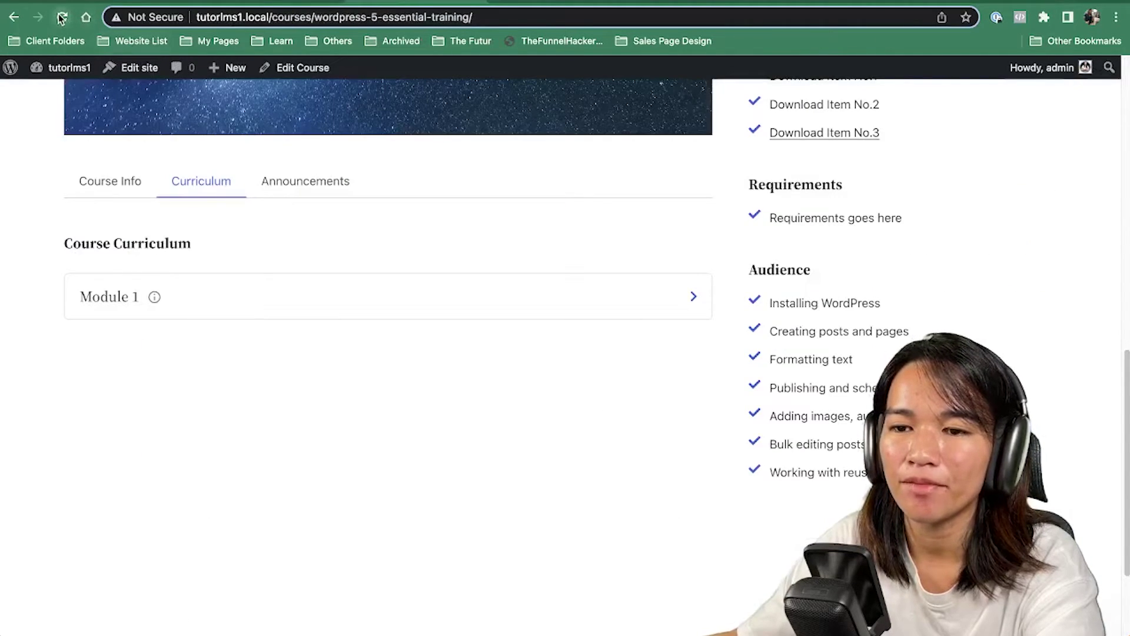
Step: Reload the course's public page and open the quiz "Quiz Title" from its curriculum
click(62, 18)
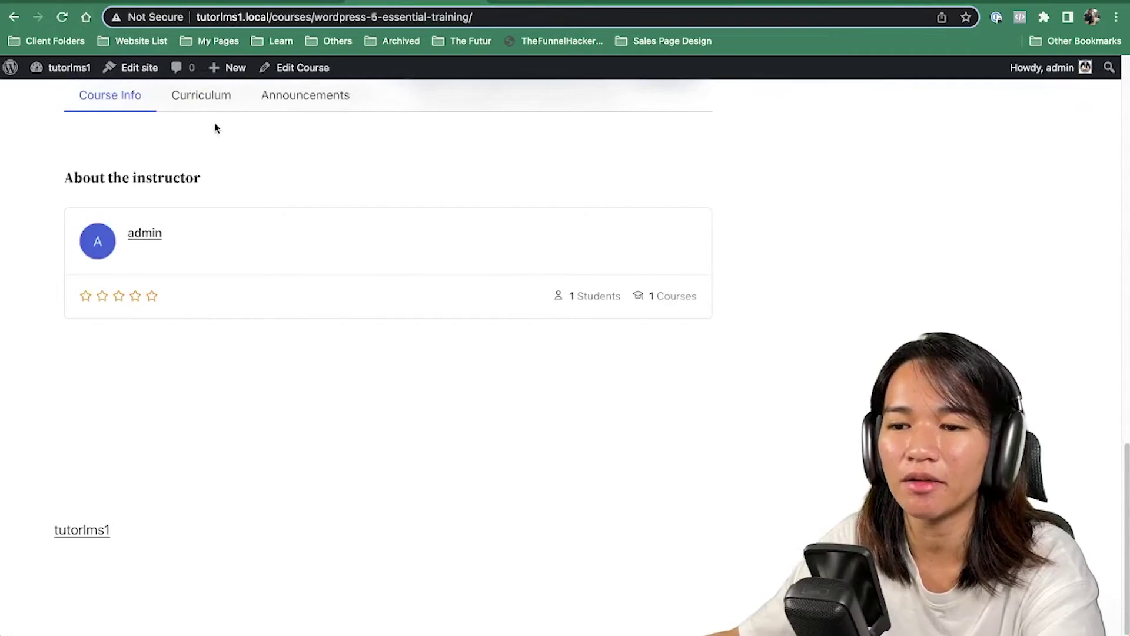
click(213, 103)
click(225, 227)
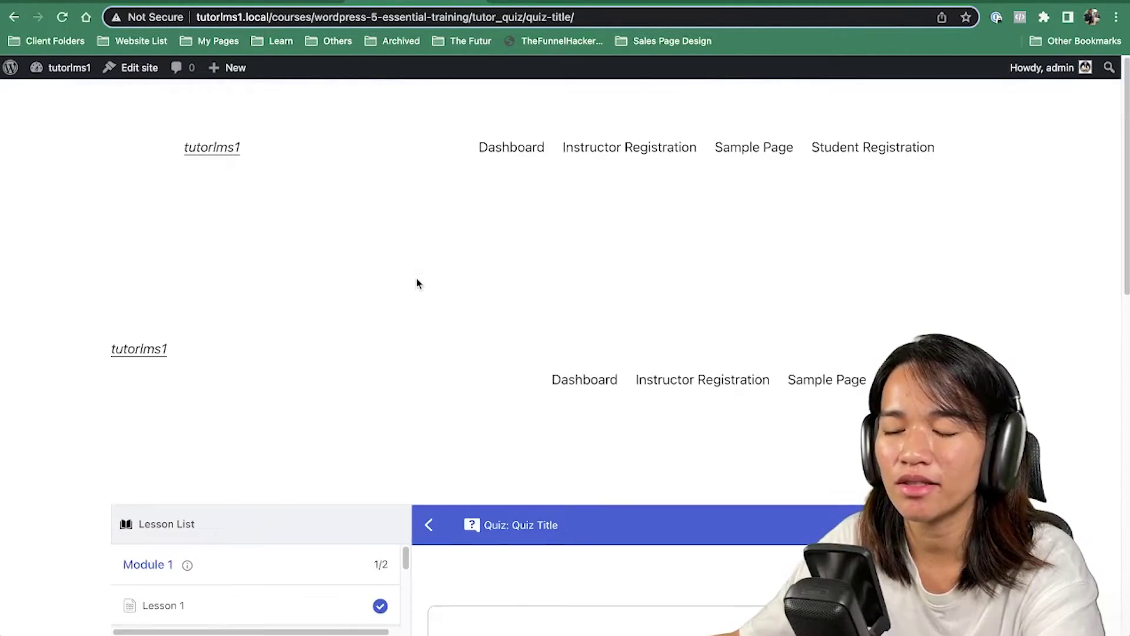
Step: Start the quiz "Quiz Title" from its summary page
scroll(417, 283, down, 4)
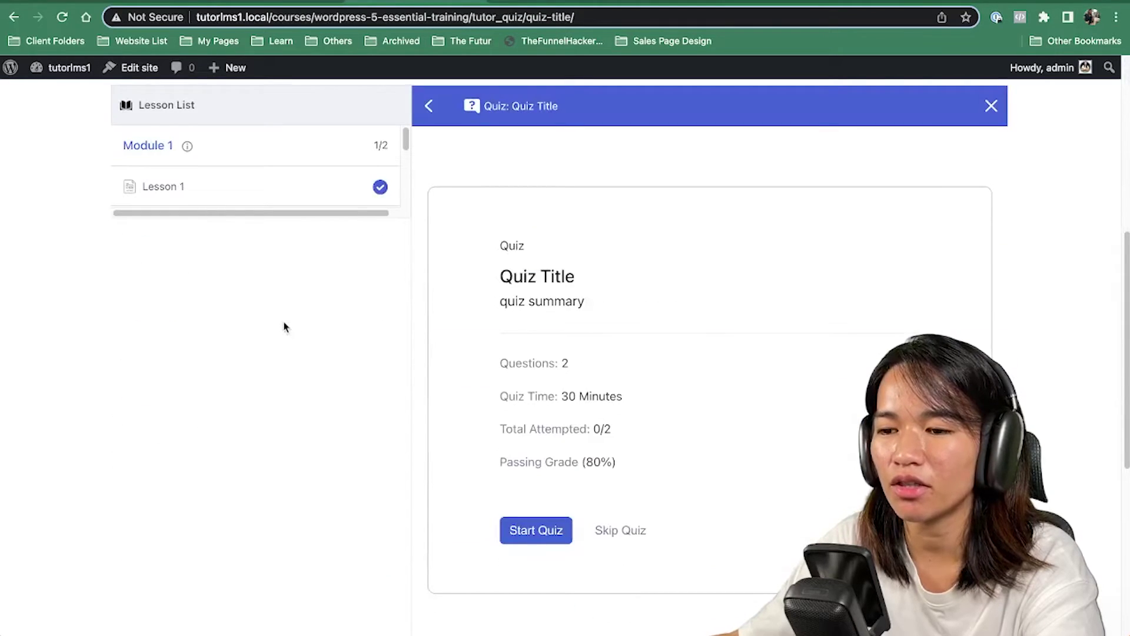
scroll(283, 327, down, 1)
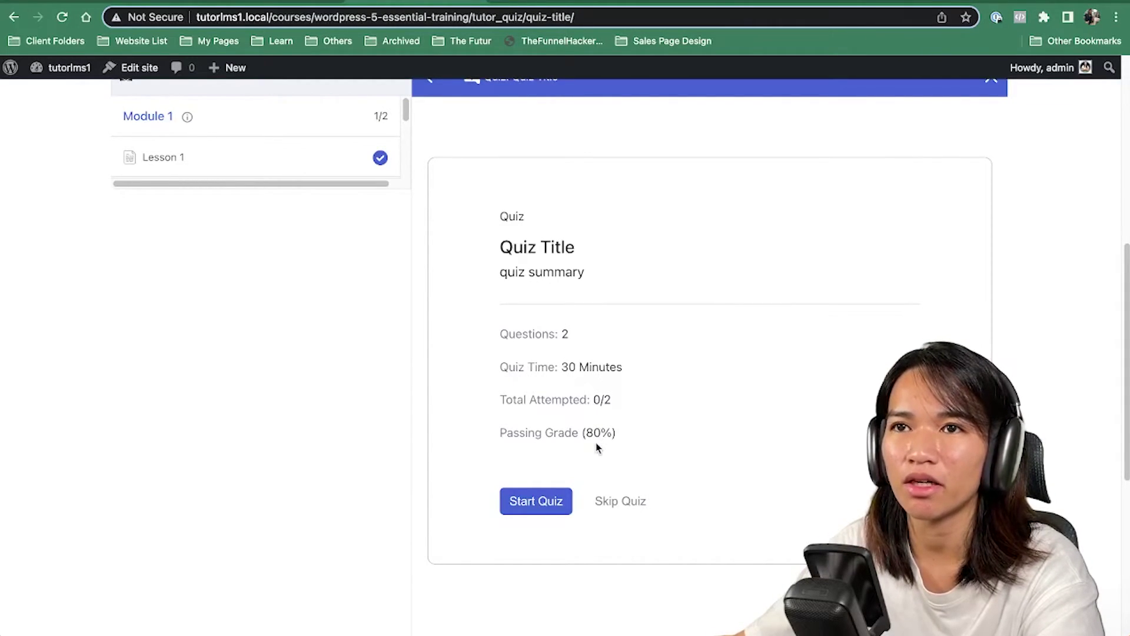
click(548, 508)
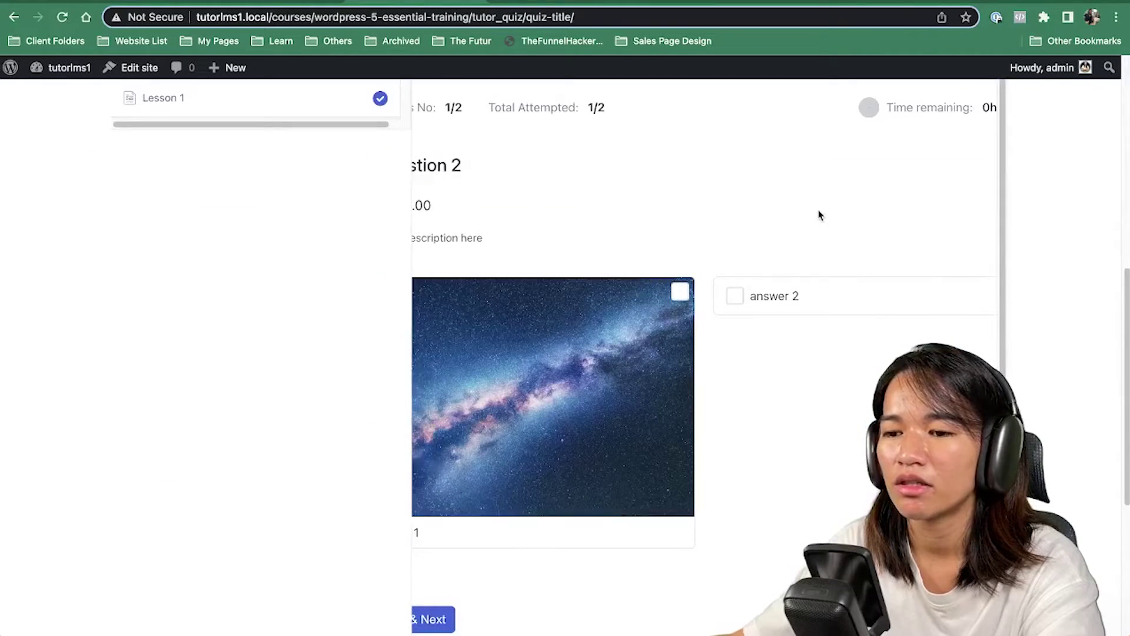
Step: Examine how the running quiz displays its question, the image answer, "answer 2" and the remaining time
scroll(877, 265, down, 1)
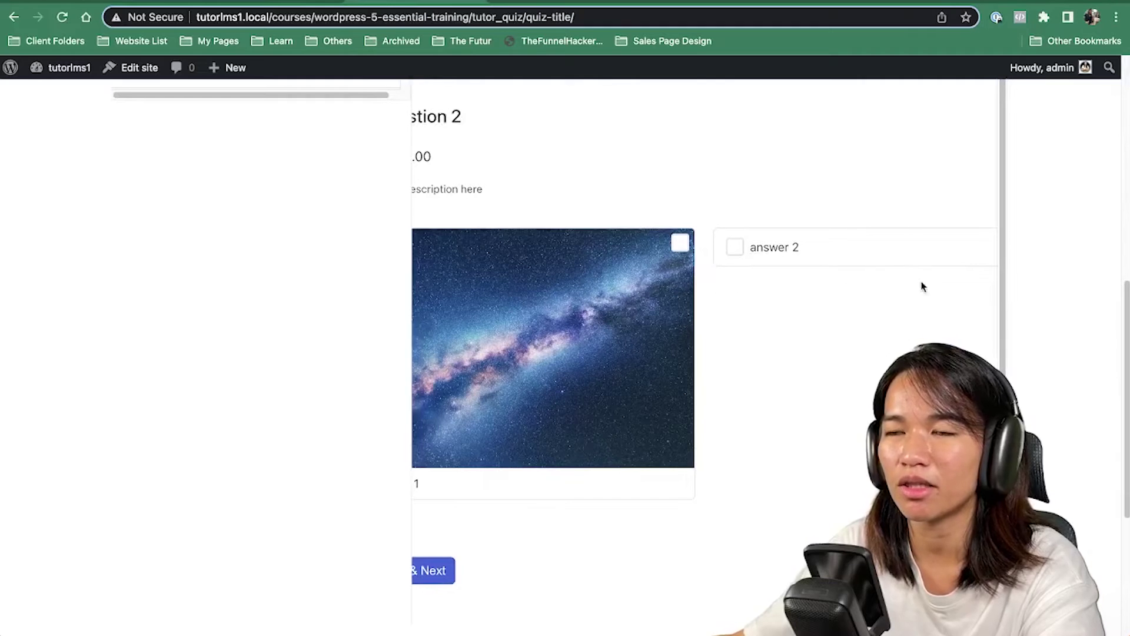
scroll(918, 289, down, 6)
scroll(1039, 295, up, 10)
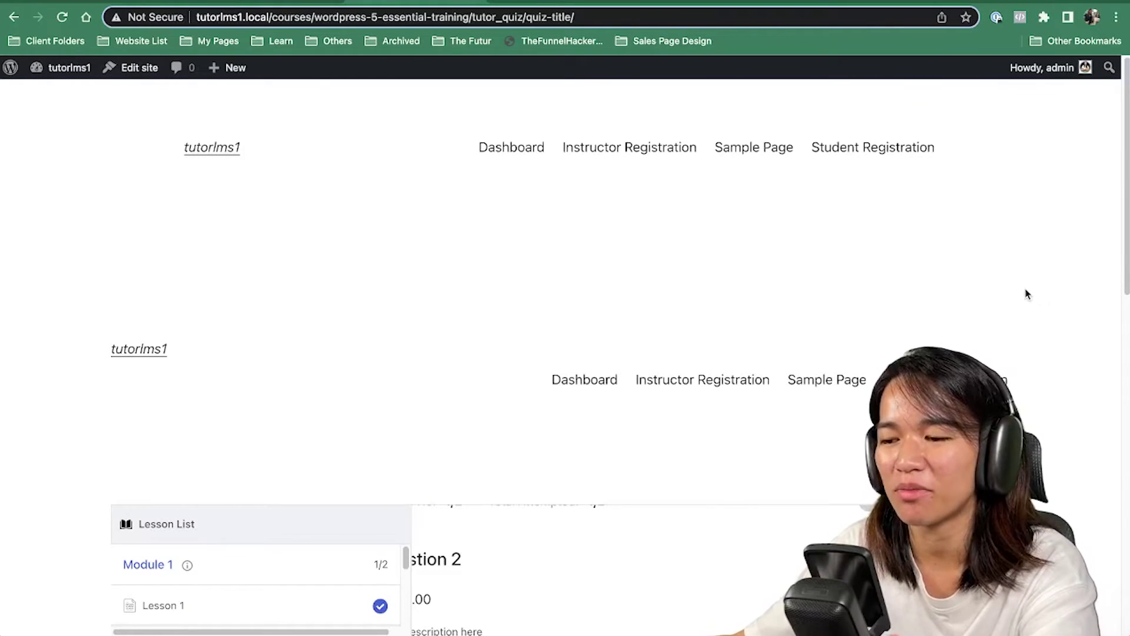
scroll(1027, 295, down, 8)
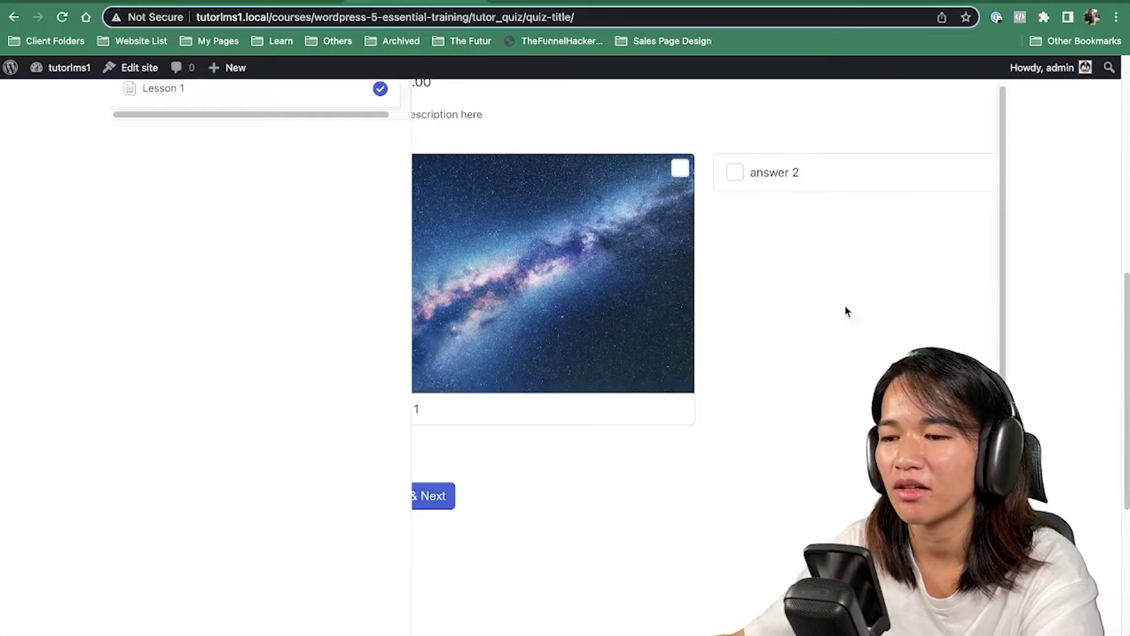
scroll(812, 310, up, 1)
drag(822, 328, 686, 353)
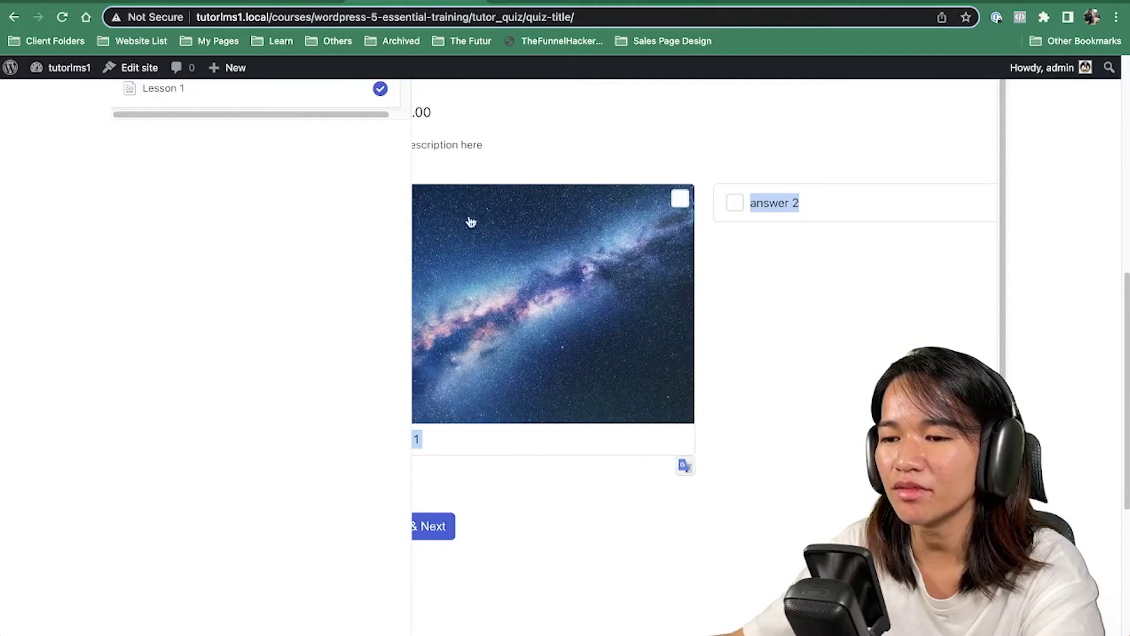
scroll(848, 218, down, 1)
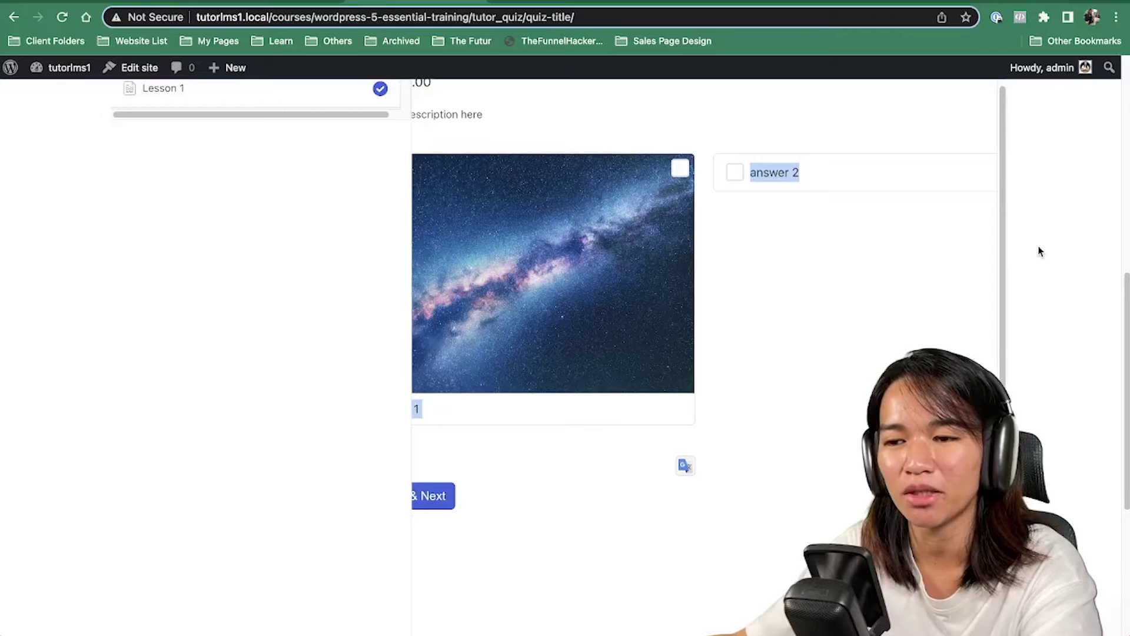
scroll(1039, 251, up, 10)
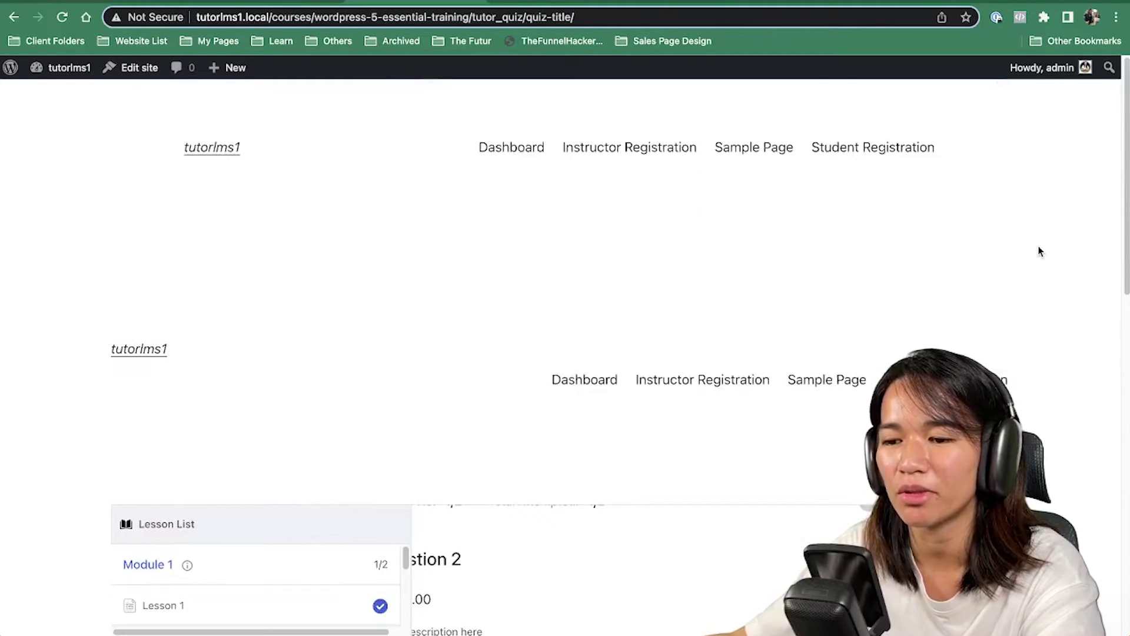
scroll(1039, 252, down, 5)
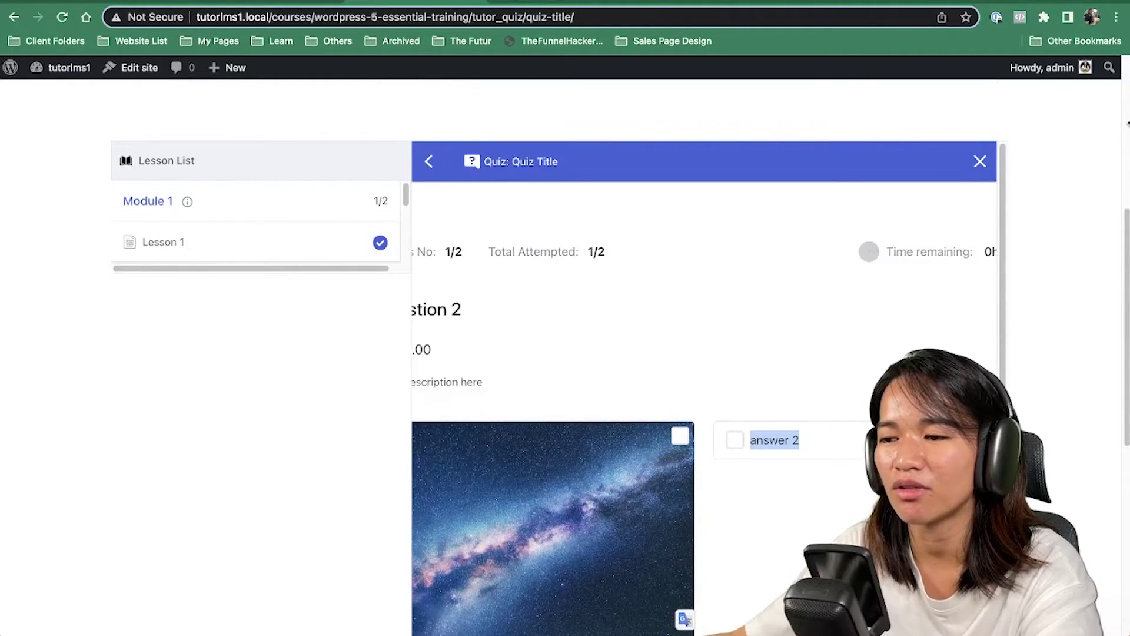
Step: Close the running quiz and confirm leaving it
click(979, 163)
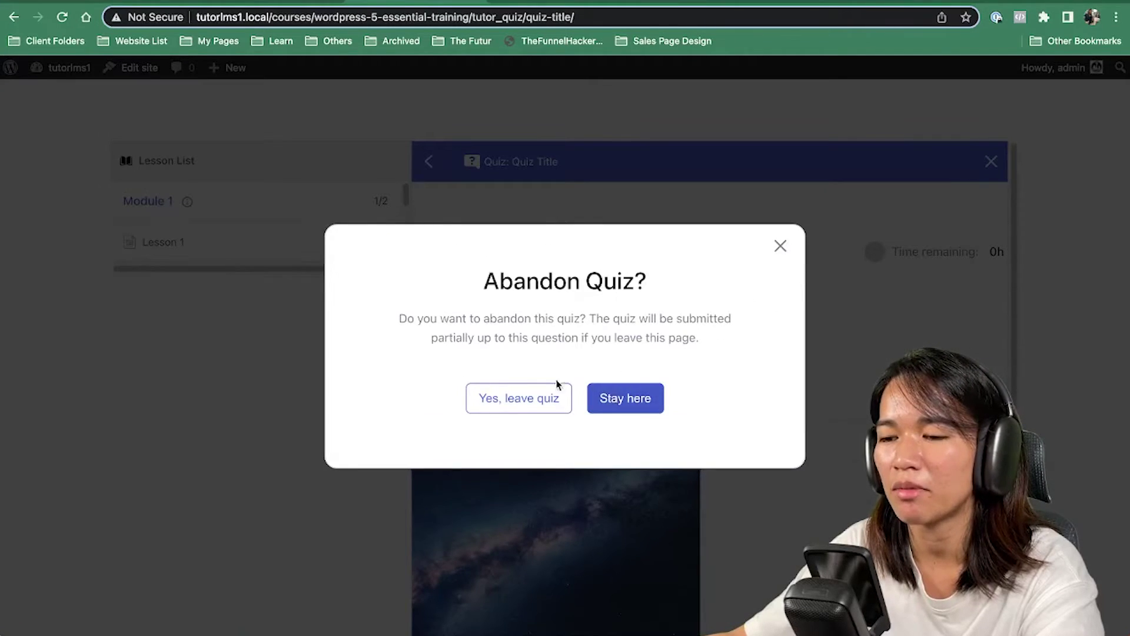
click(505, 402)
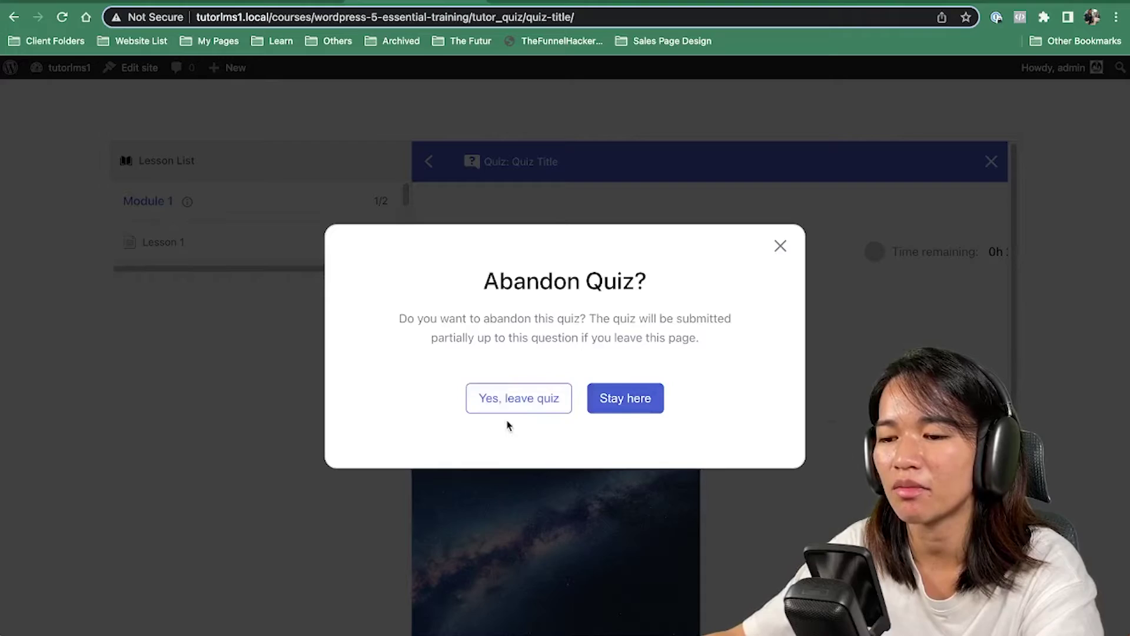
click(521, 401)
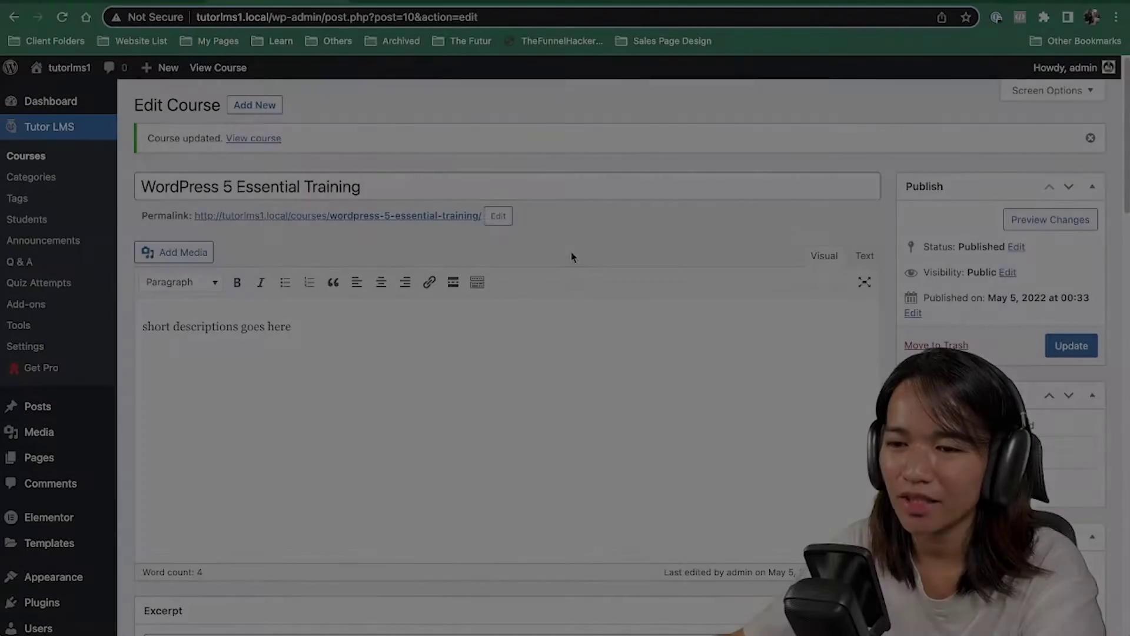
Step: Enable the Q&A section in the Course Settings of WordPress 5 Essential Training and update the course
scroll(570, 251, down, 15)
scroll(571, 252, down, 2)
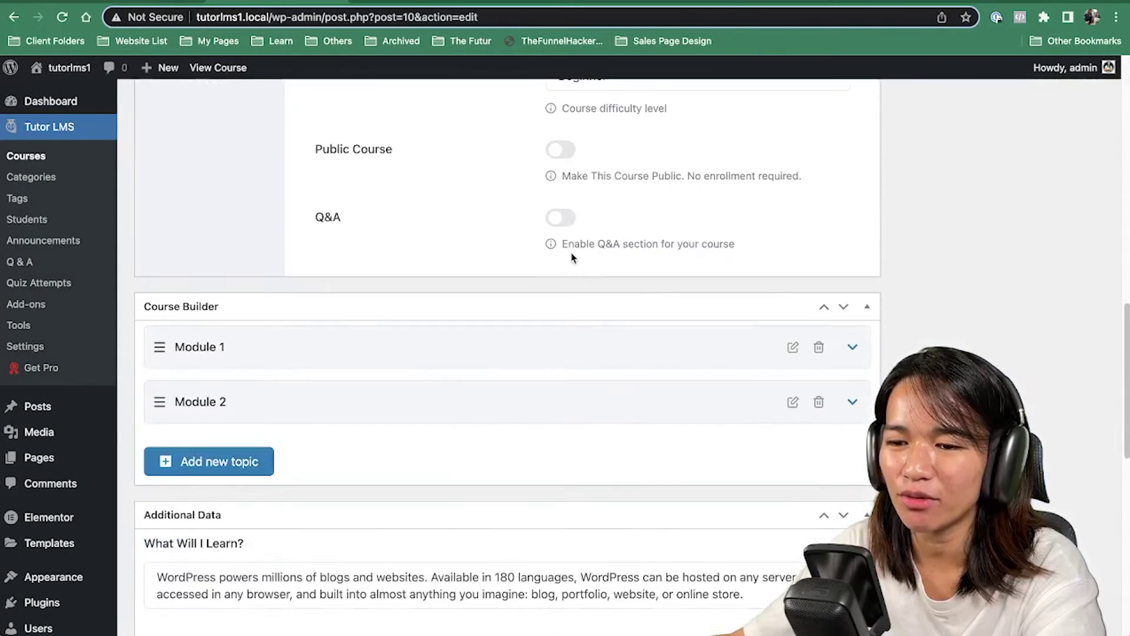
scroll(571, 253, up, 5)
scroll(571, 252, down, 1)
scroll(570, 253, down, 3)
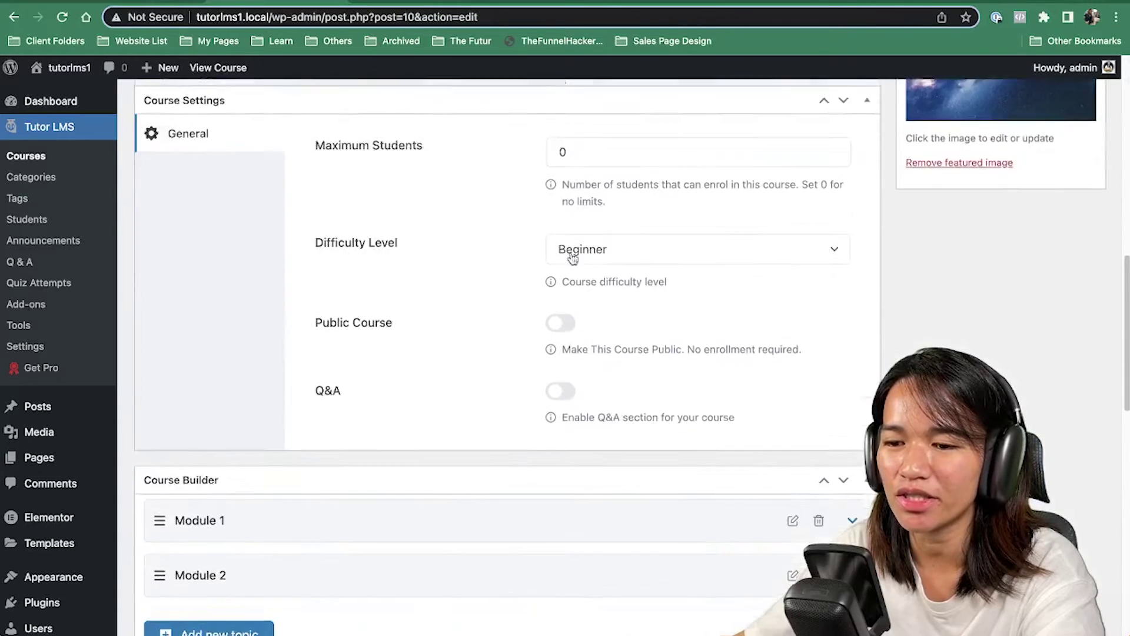
click(564, 325)
scroll(924, 246, up, 12)
click(1066, 299)
Step: Reload the course's public page and open the question field in its Q&A section
click(406, 1)
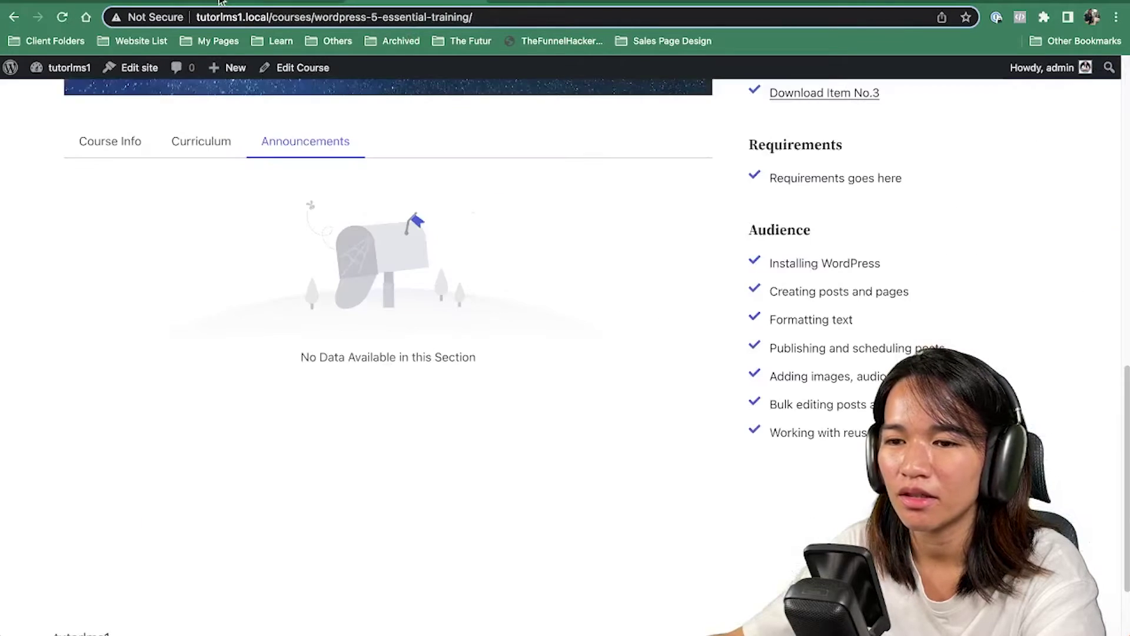
key(super+r)
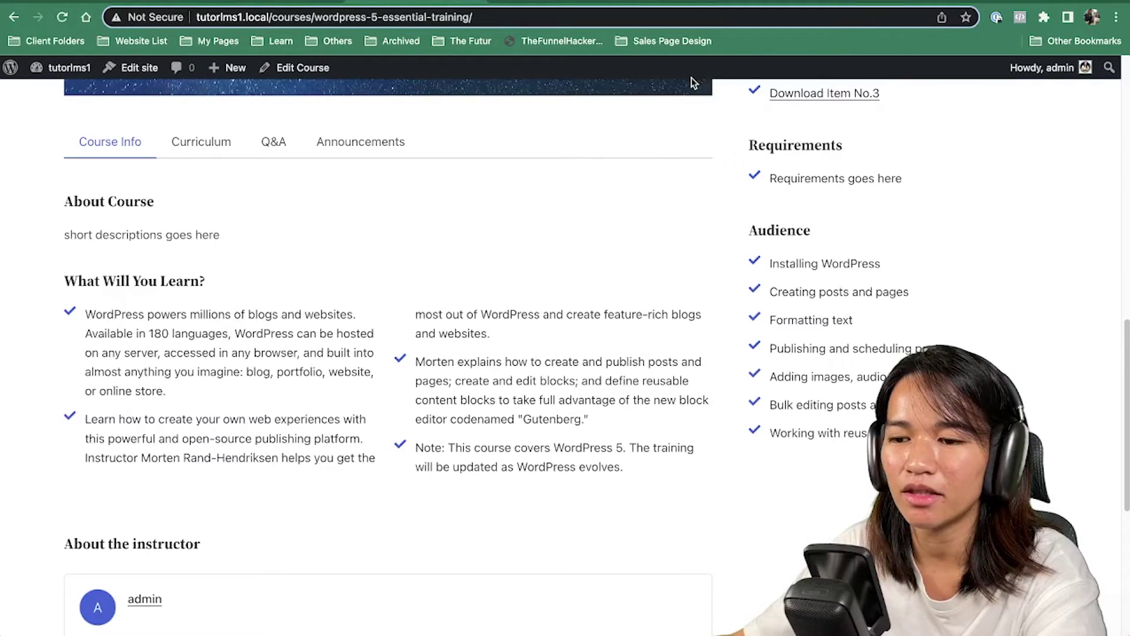
click(366, 154)
click(275, 152)
click(300, 239)
text(Use)
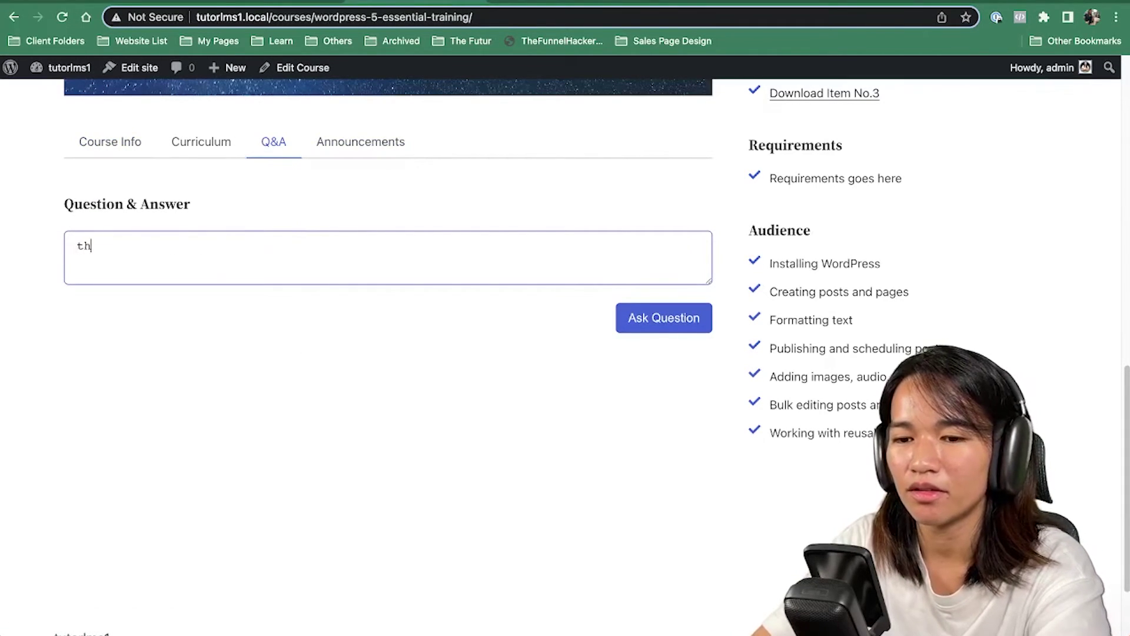
key(super+a)
key(BackSpace)
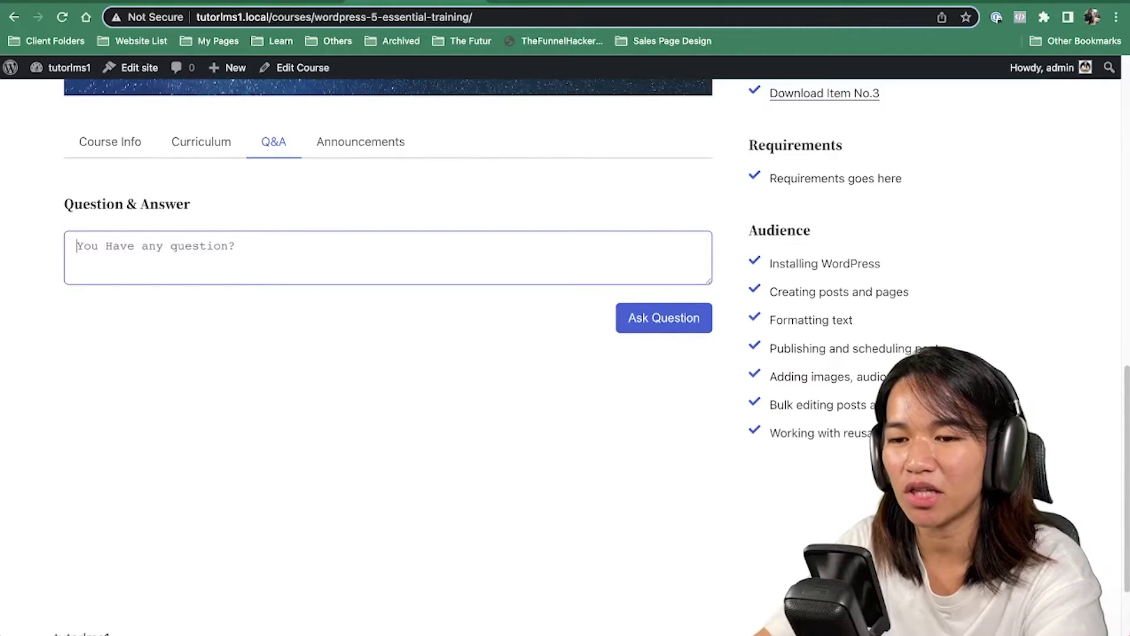
Step: Post the question "Module 2 is so hard, please let me know if you have pointers for me?" in the course's Q&A
text(Module 2 is)
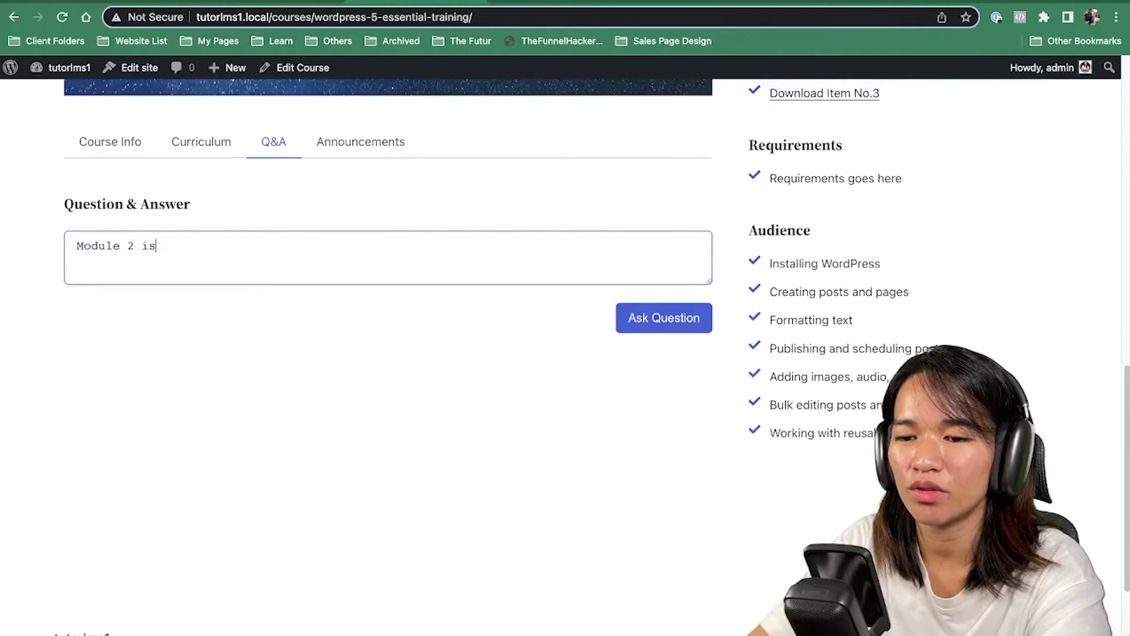
text( so hard, please let me know i)
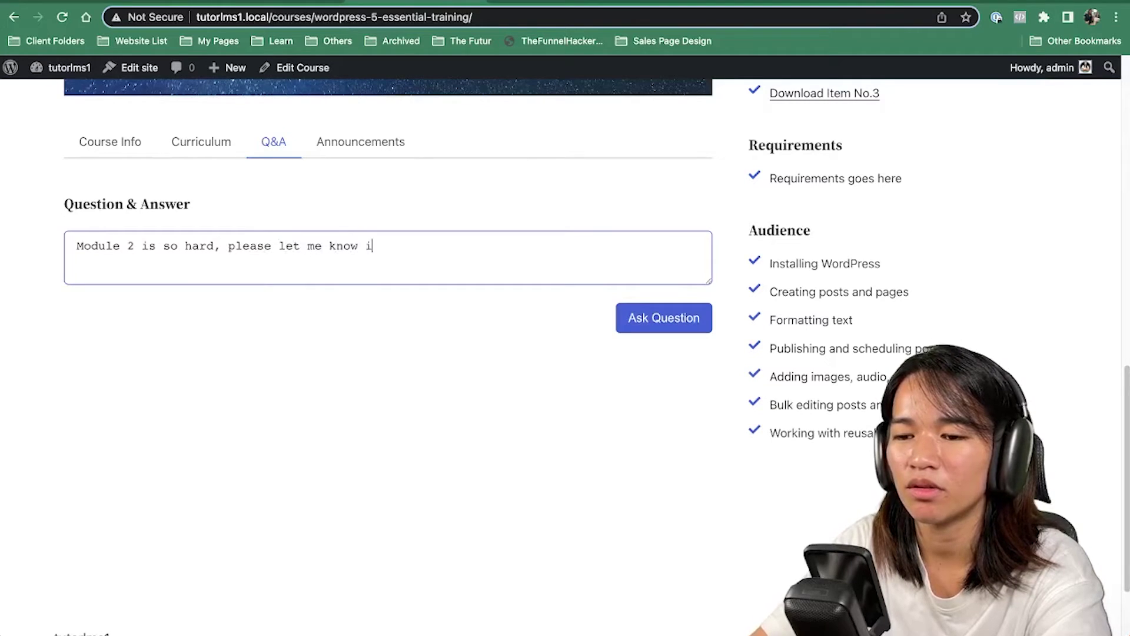
text(f you have pointe)
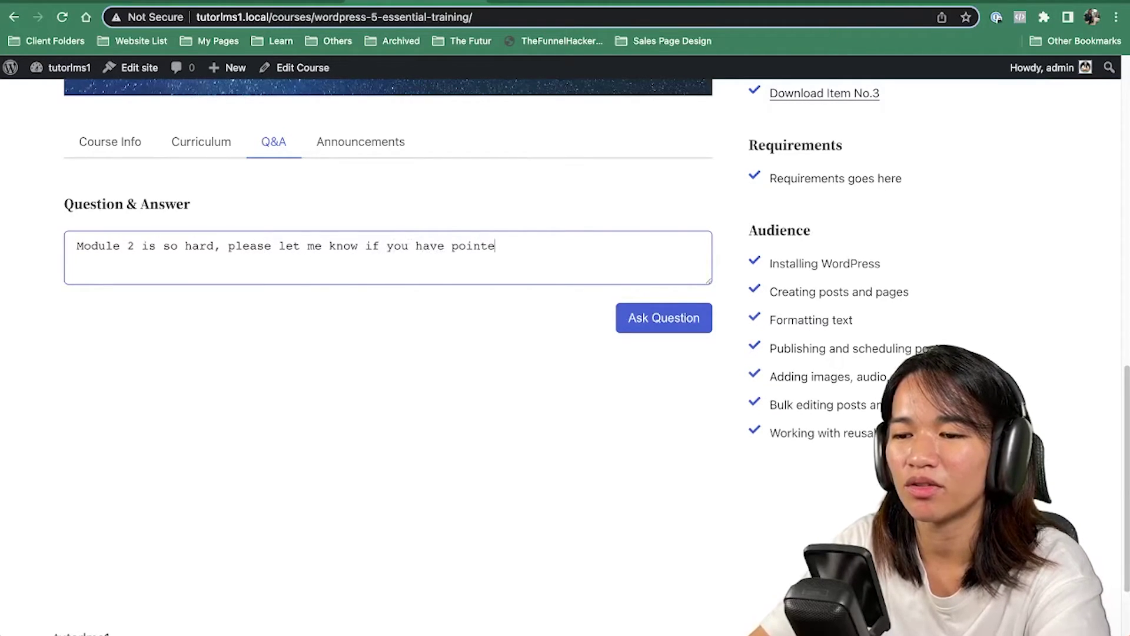
text(rs for me?)
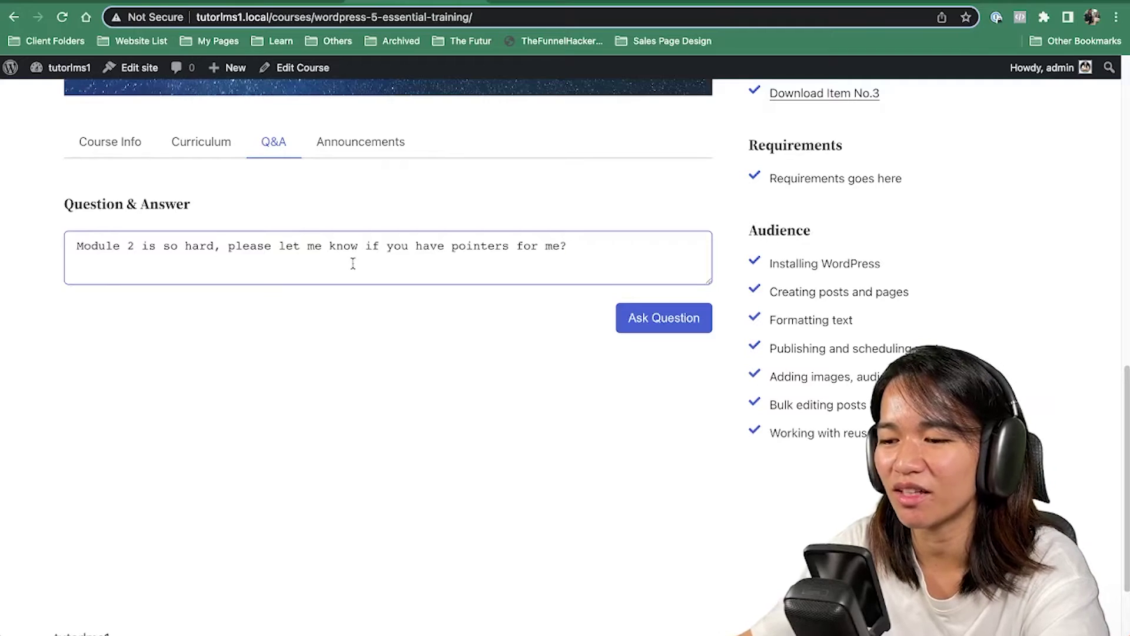
click(639, 318)
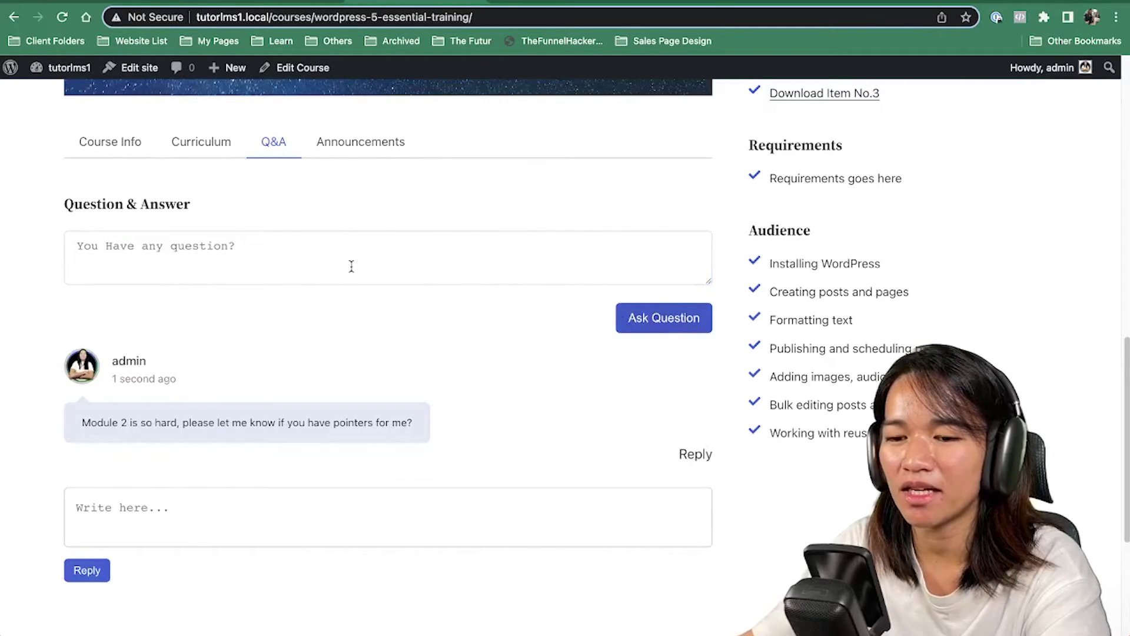
scroll(234, 358, down, 3)
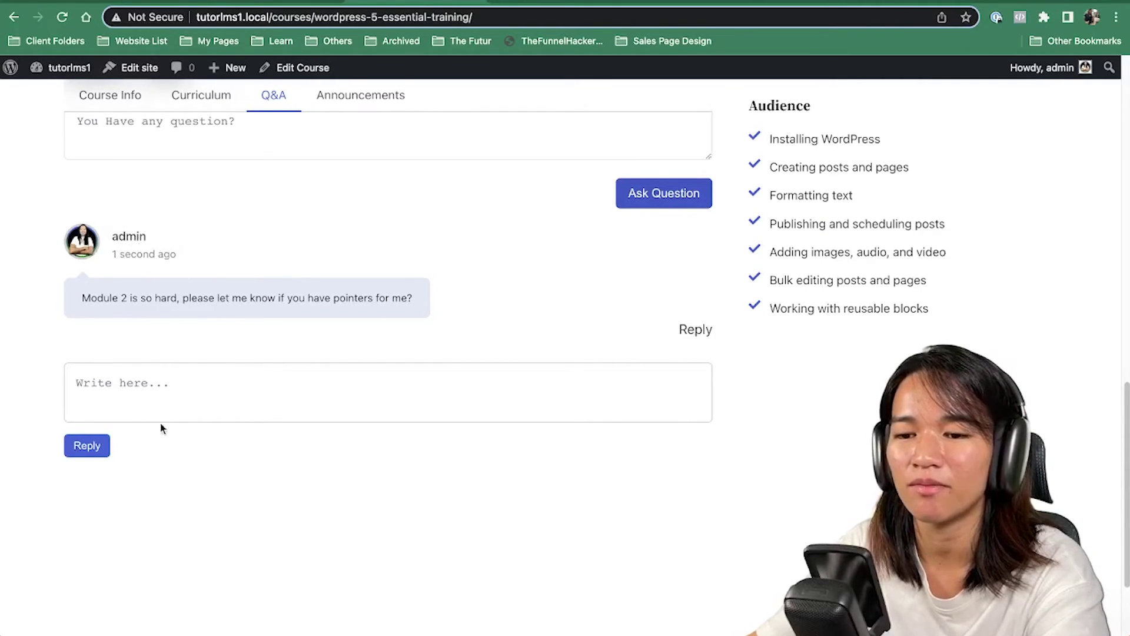
Step: Return to the course editor and review the options under Course Settings
click(256, 3)
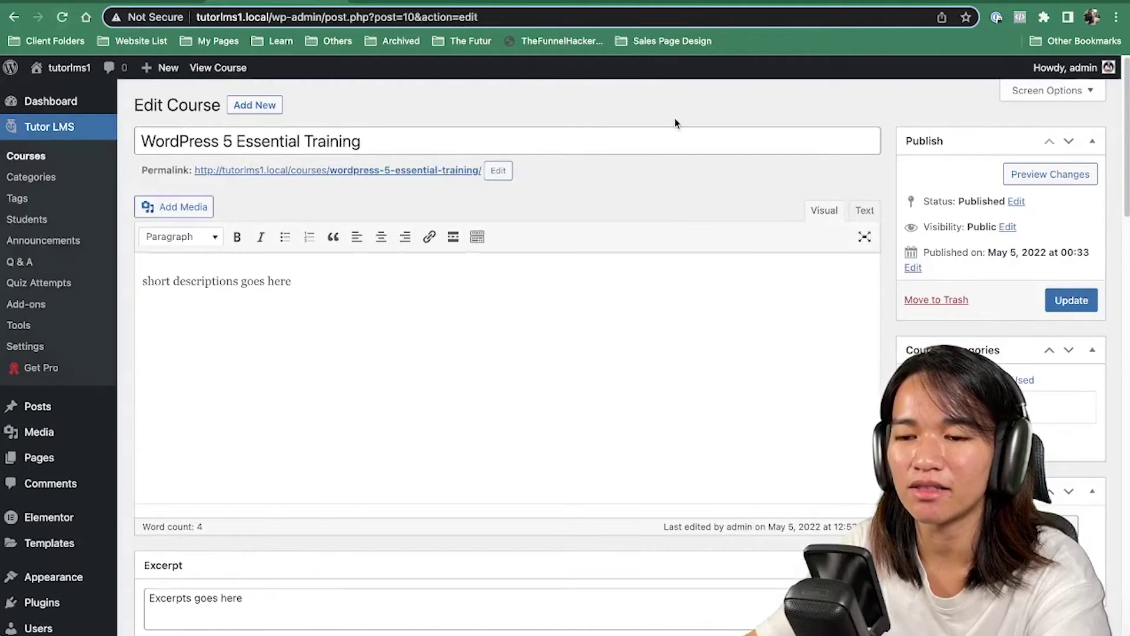
scroll(675, 118, down, 7)
scroll(504, 318, down, 9)
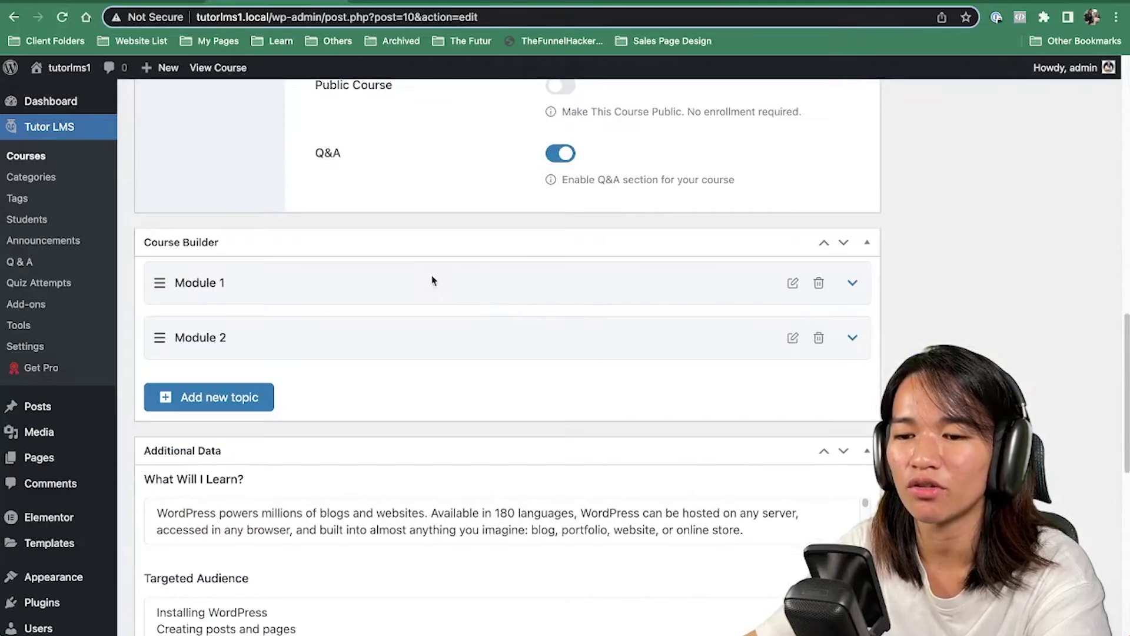
scroll(461, 245, up, 10)
scroll(471, 245, down, 10)
scroll(471, 239, up, 5)
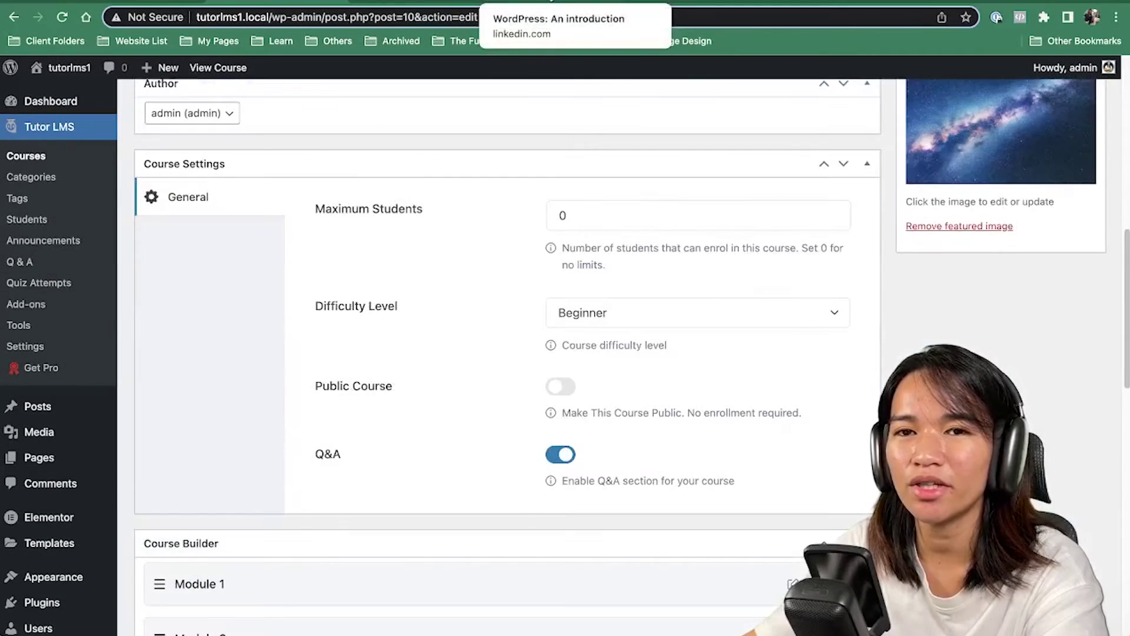
Step: Switch to the WordPress 5 Essential Training course on LinkedIn Learning and examine the learner questions in its Q&A section
click(553, 1)
click(659, 272)
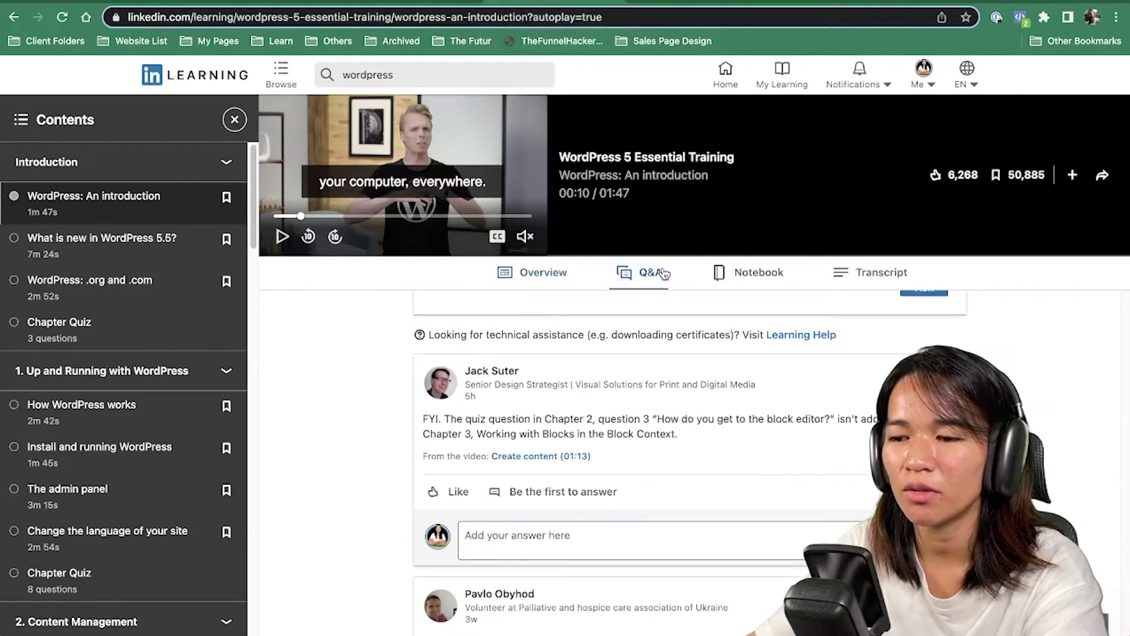
scroll(410, 380, up, 3)
scroll(409, 381, down, 2)
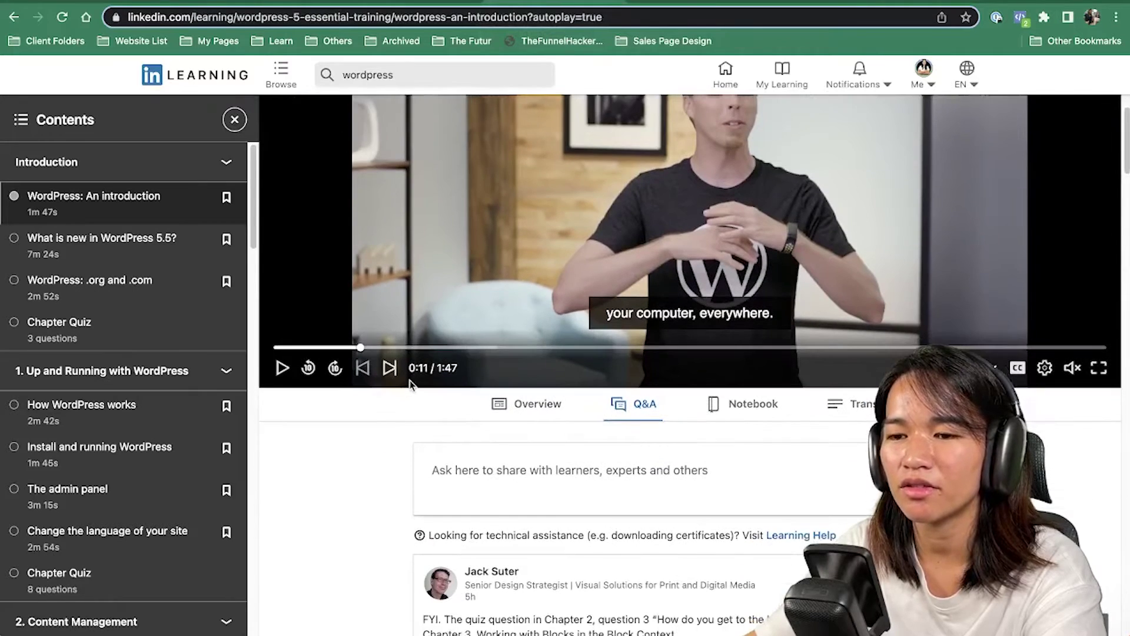
scroll(399, 354, down, 4)
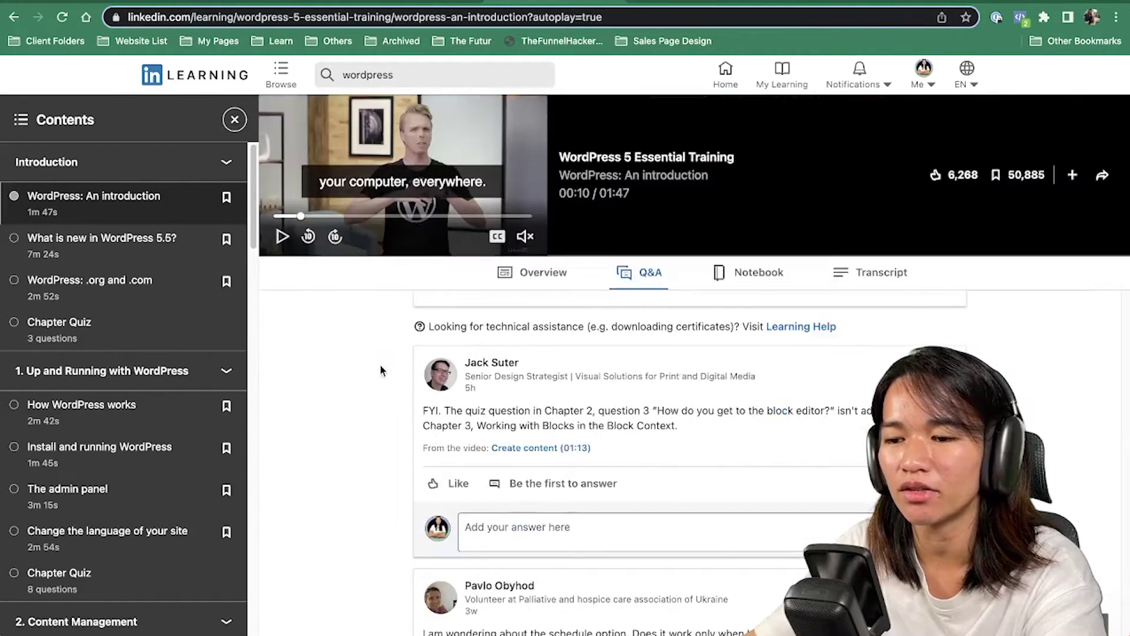
scroll(381, 365, down, 5)
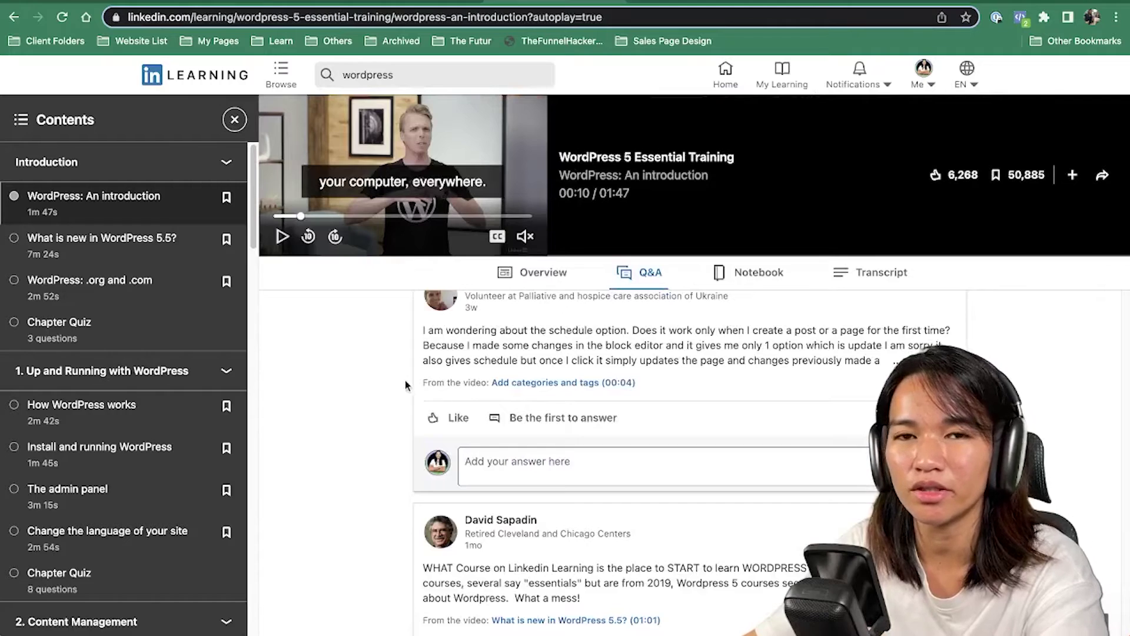
Step: Switch back to the course editor and look at the Public Course and Q&A options
click(404, 3)
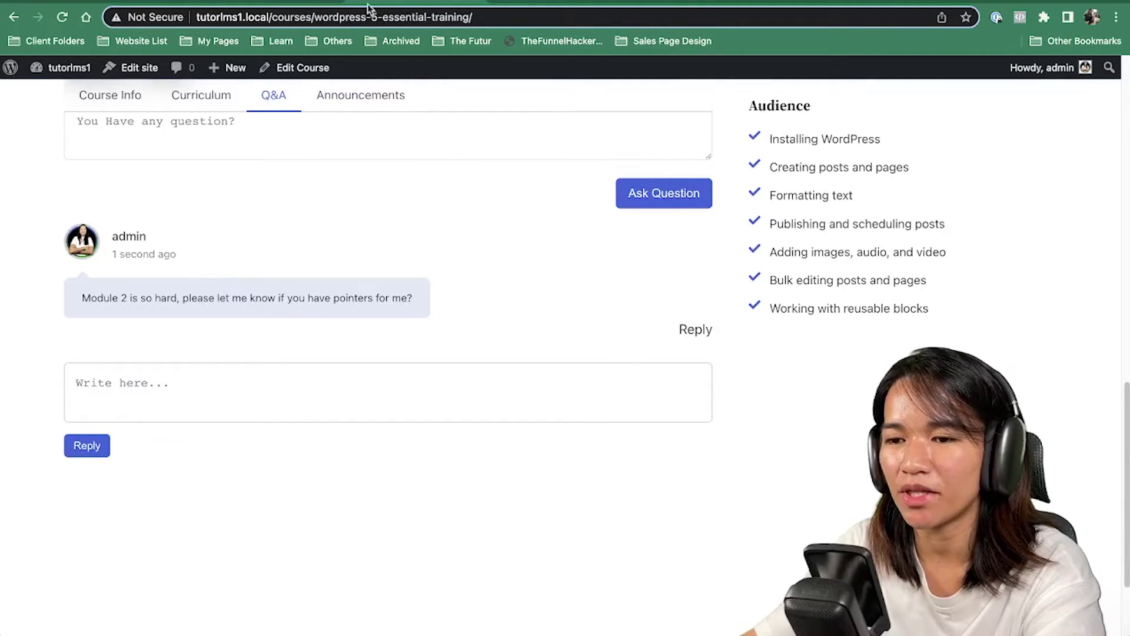
click(303, 1)
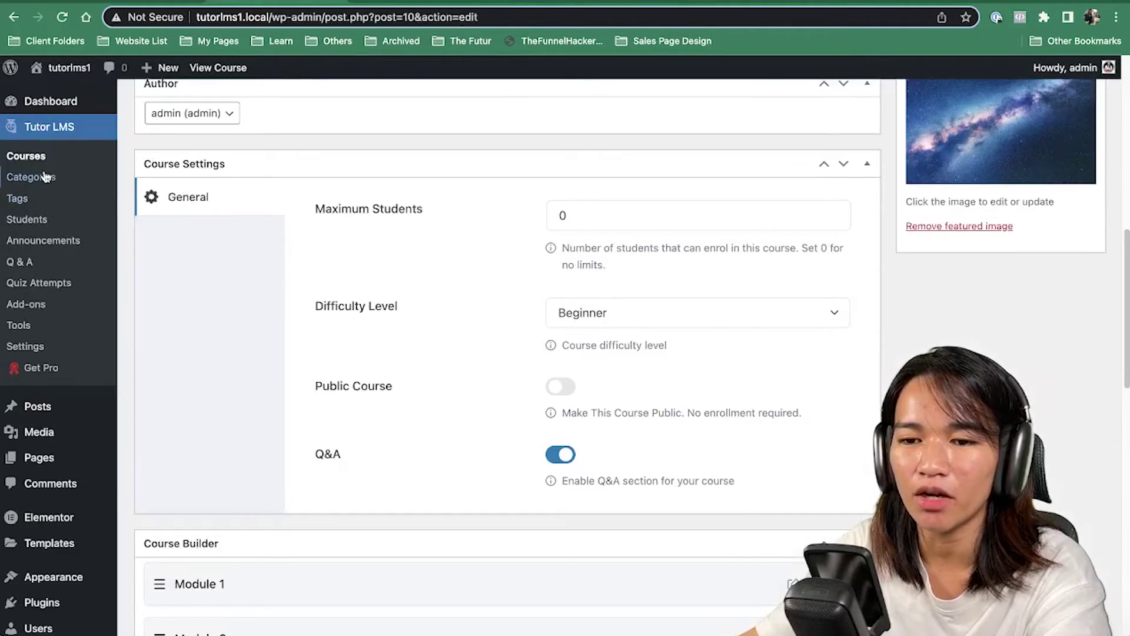
scroll(403, 282, down, 3)
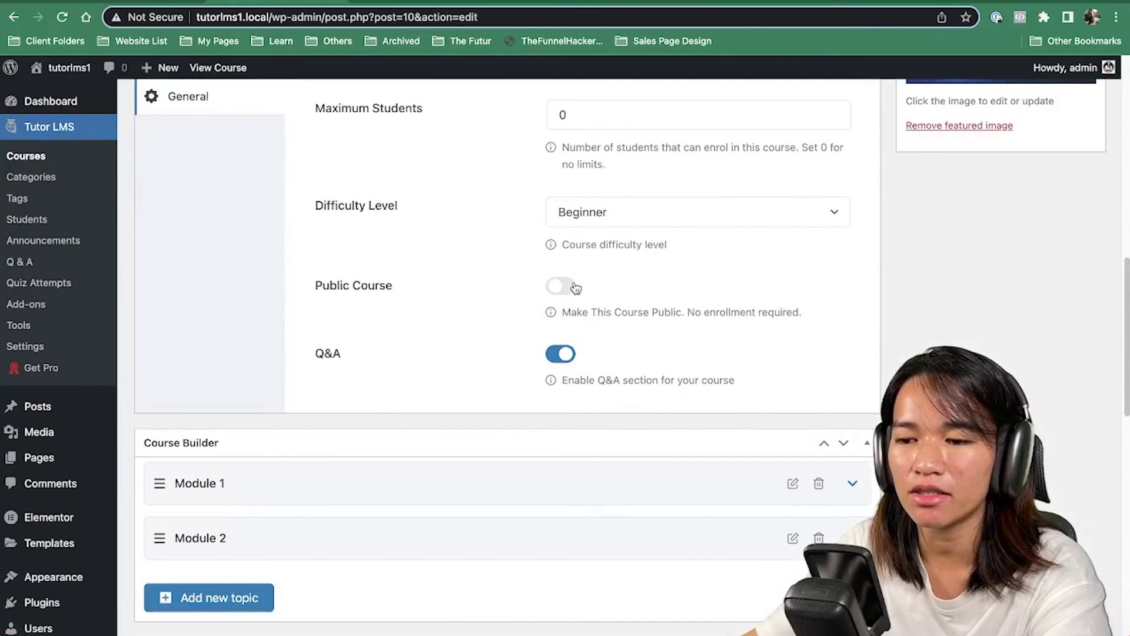
scroll(541, 283, up, 7)
scroll(544, 294, down, 6)
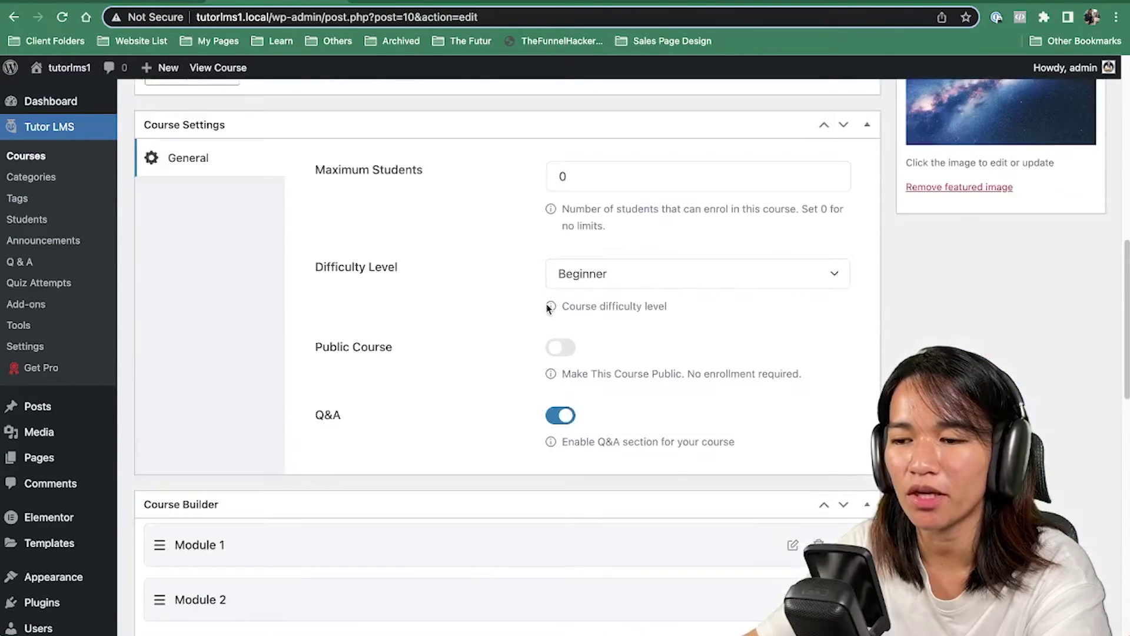
click(560, 347)
click(560, 348)
Step: Copy the tutorlms1.local/courses/ part of the public course page's address and load it in a new incognito window
click(344, 4)
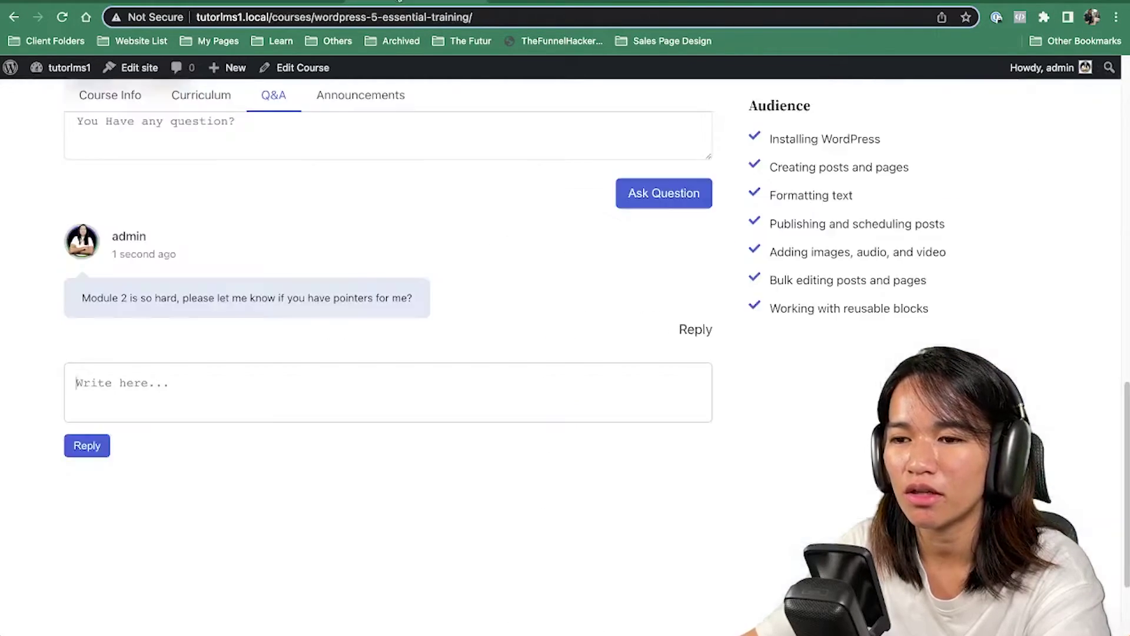
drag(314, 19, 158, 22)
key(ctrl+c)
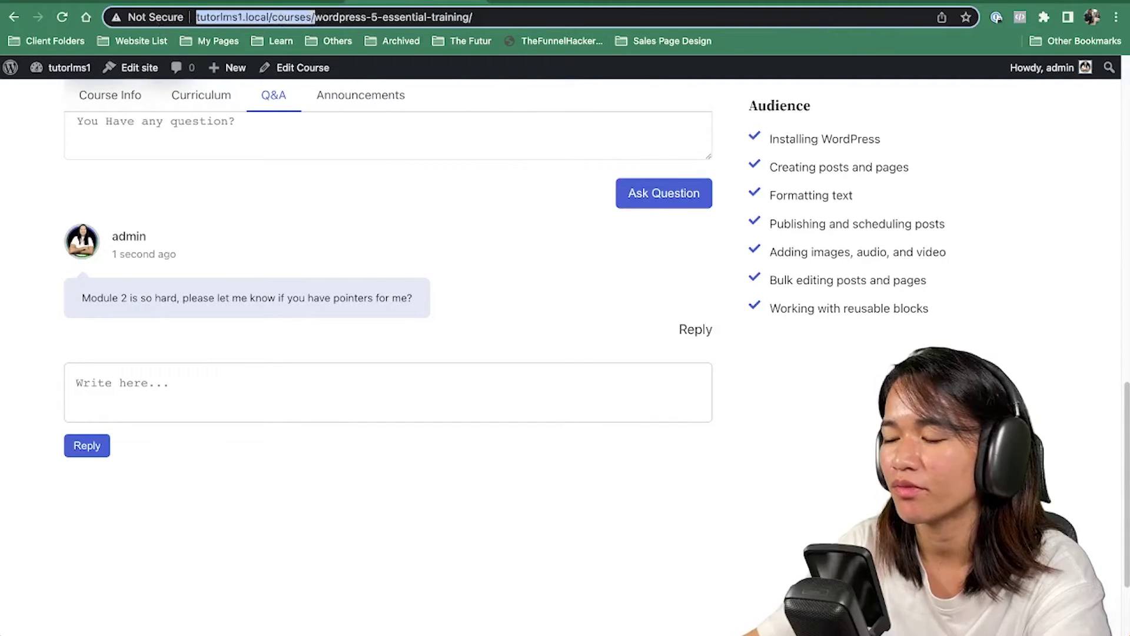
click(1116, 23)
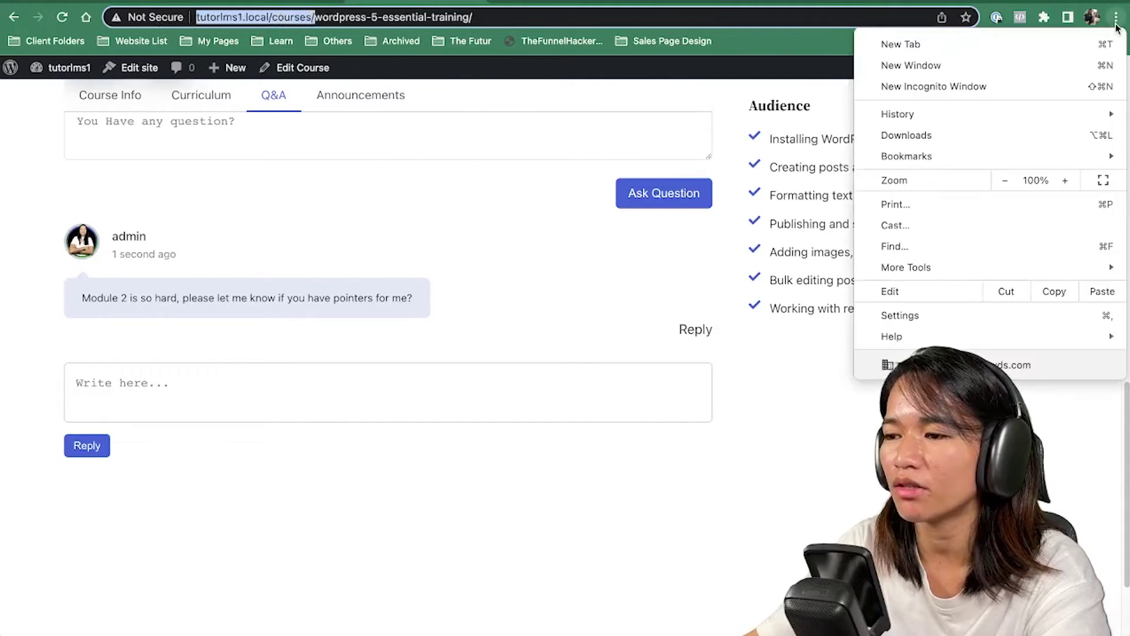
click(1043, 84)
key(ctrl+v)
key(Return)
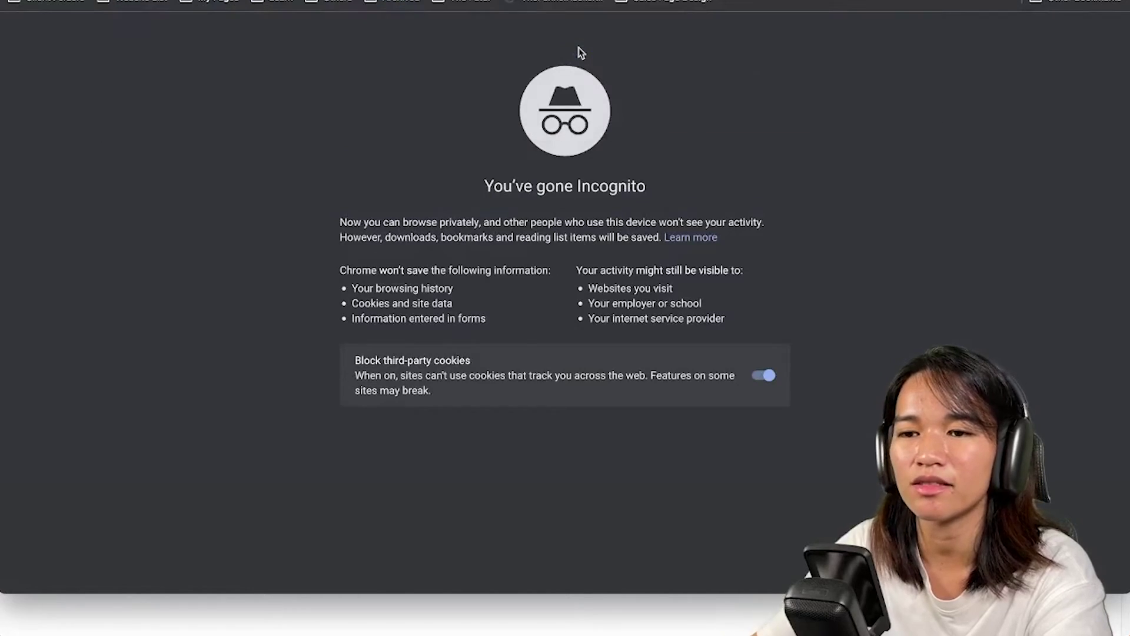
Step: Open the WordPress 5 Essential Training course from the catalogue and examine its page as a logged-out visitor
scroll(438, 254, down, 3)
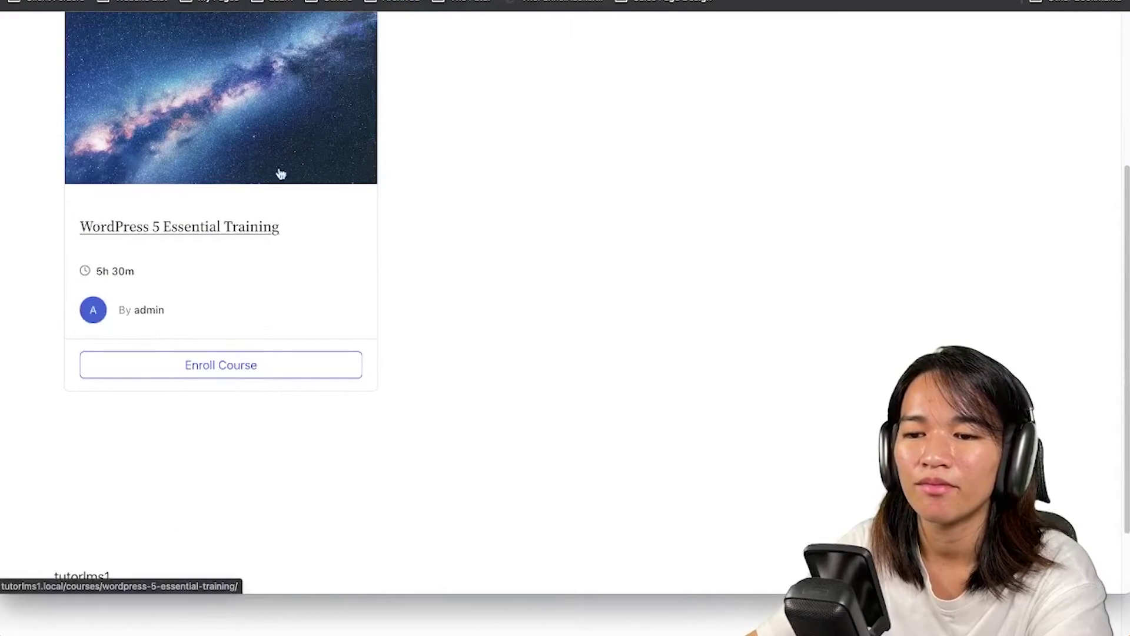
click(262, 157)
scroll(725, 312, down, 5)
scroll(725, 312, down, 12)
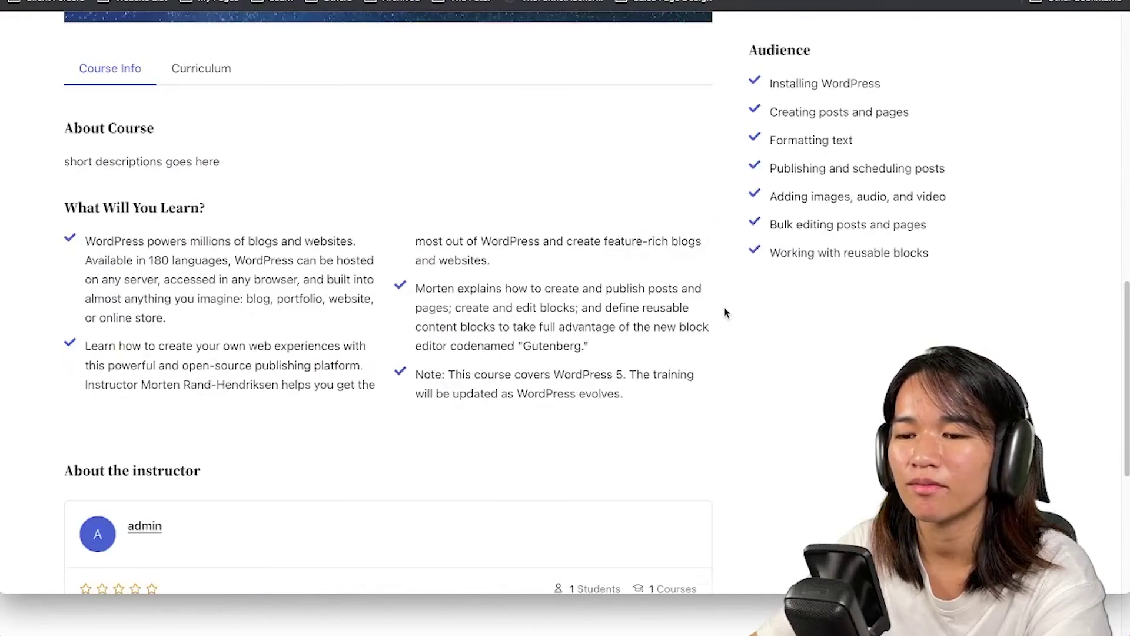
scroll(725, 312, up, 7)
scroll(725, 312, up, 6)
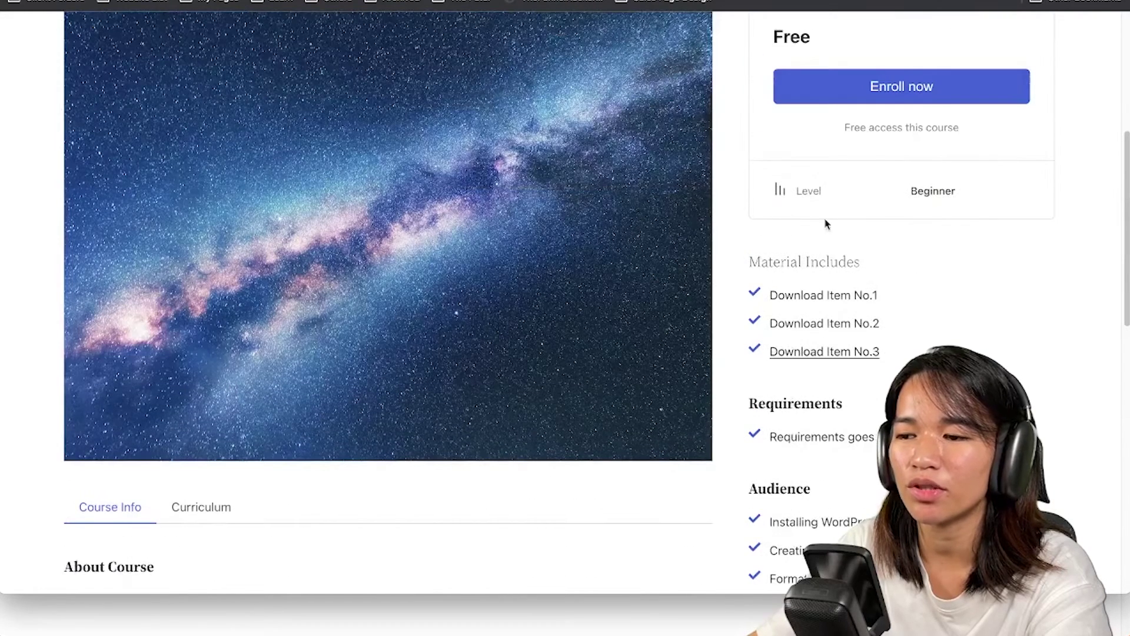
Step: Try to enroll in the course as a visitor and dismiss the sign-in form
click(893, 83)
click(496, 242)
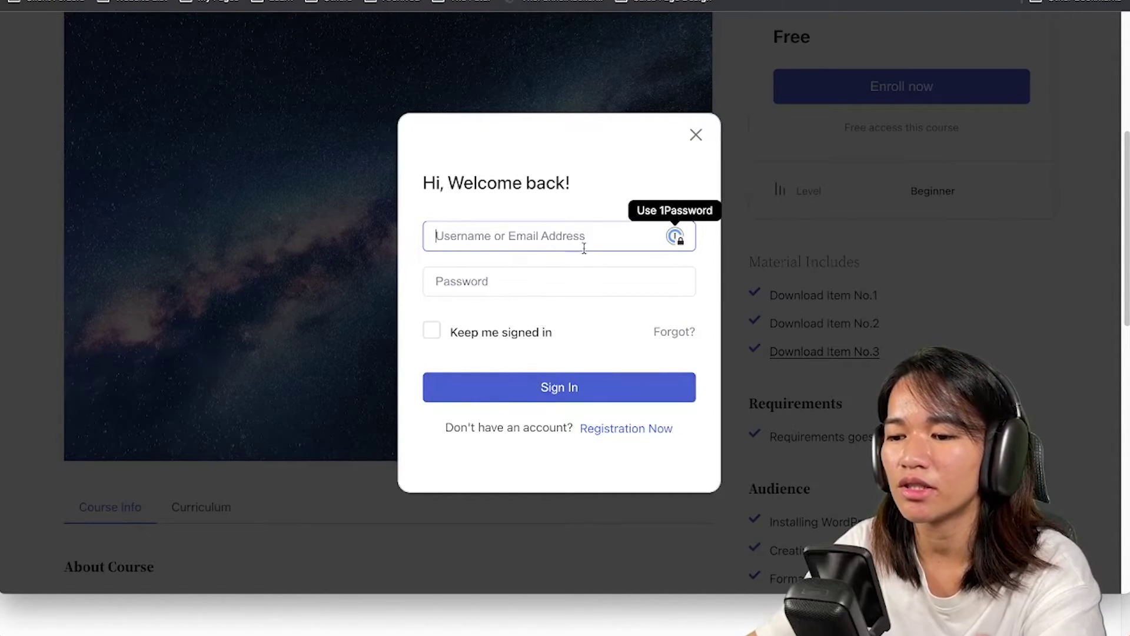
click(695, 136)
Step: Return to the course editor, enable Public Course in the Course Settings and update the course
key(super+Left)
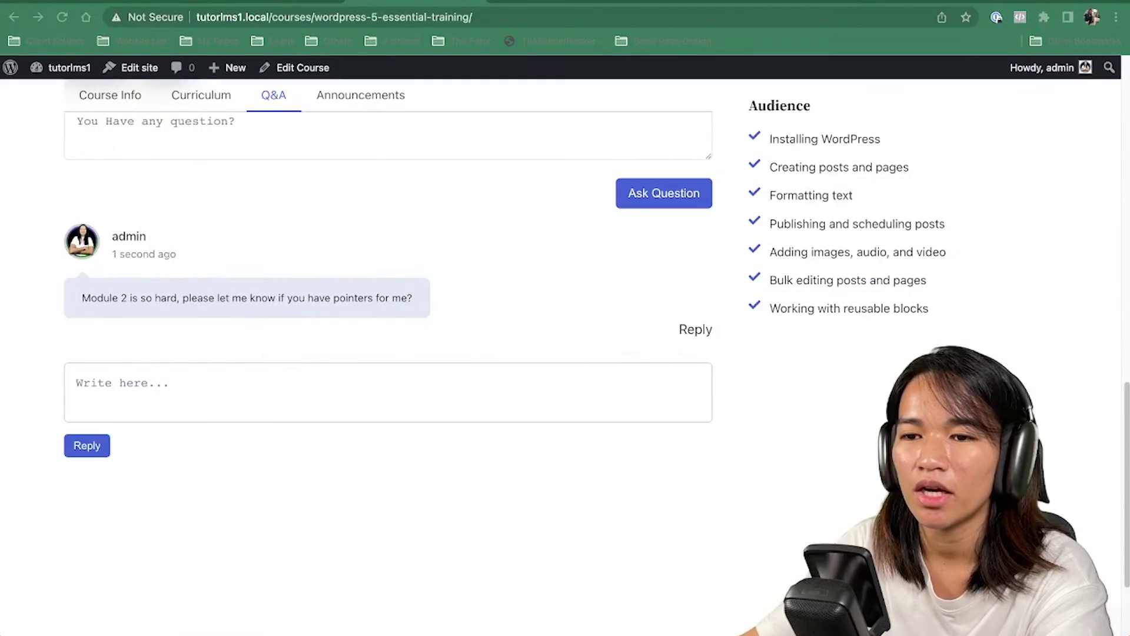
click(373, 4)
click(282, 1)
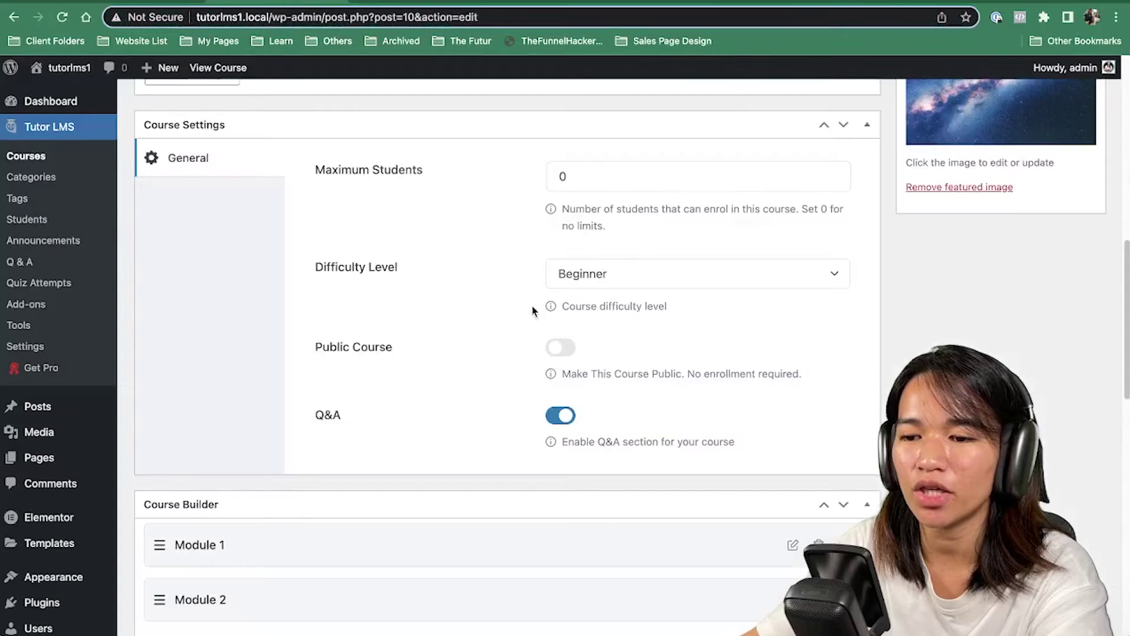
click(575, 350)
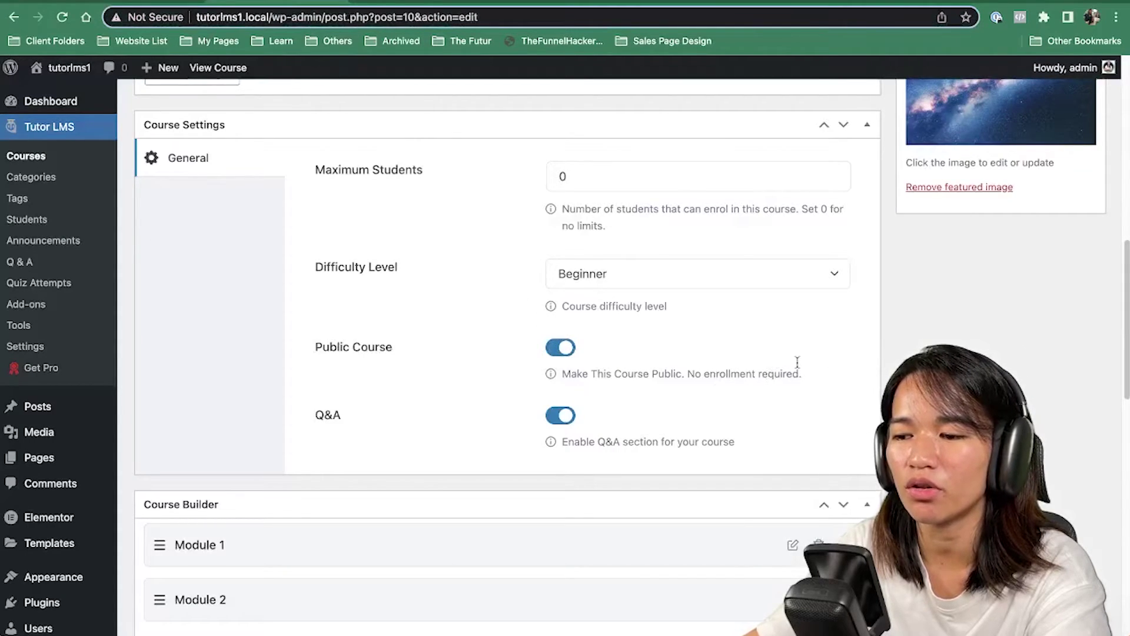
scroll(939, 336, up, 9)
click(1067, 162)
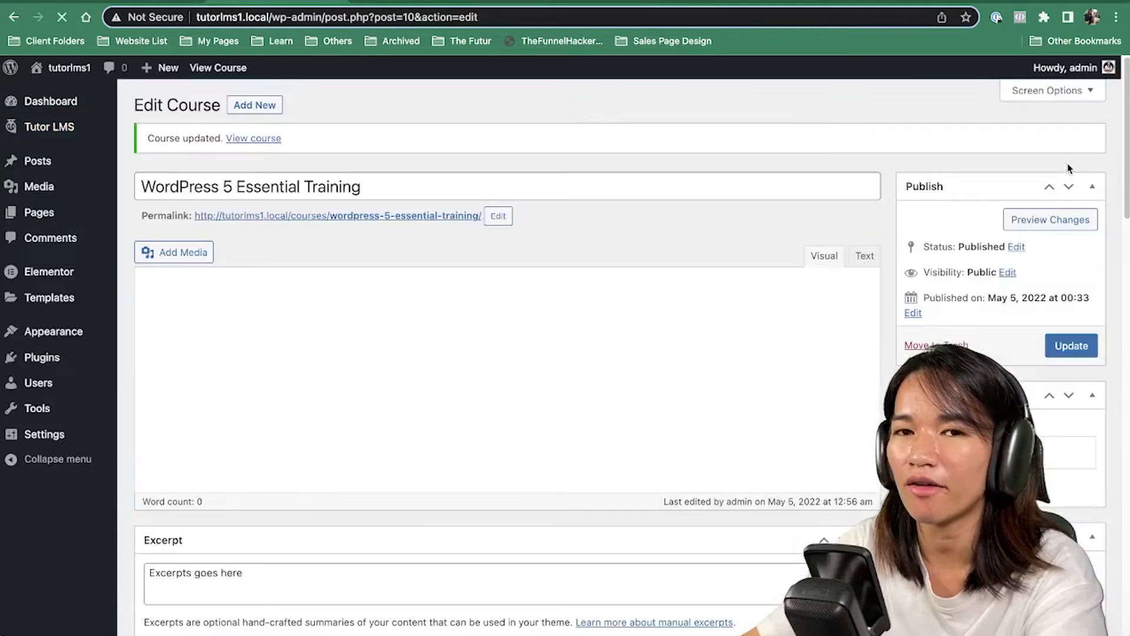
Step: Close all incognito windows and load the site's course catalogue again in a fresh incognito window
key(ctrl+Up)
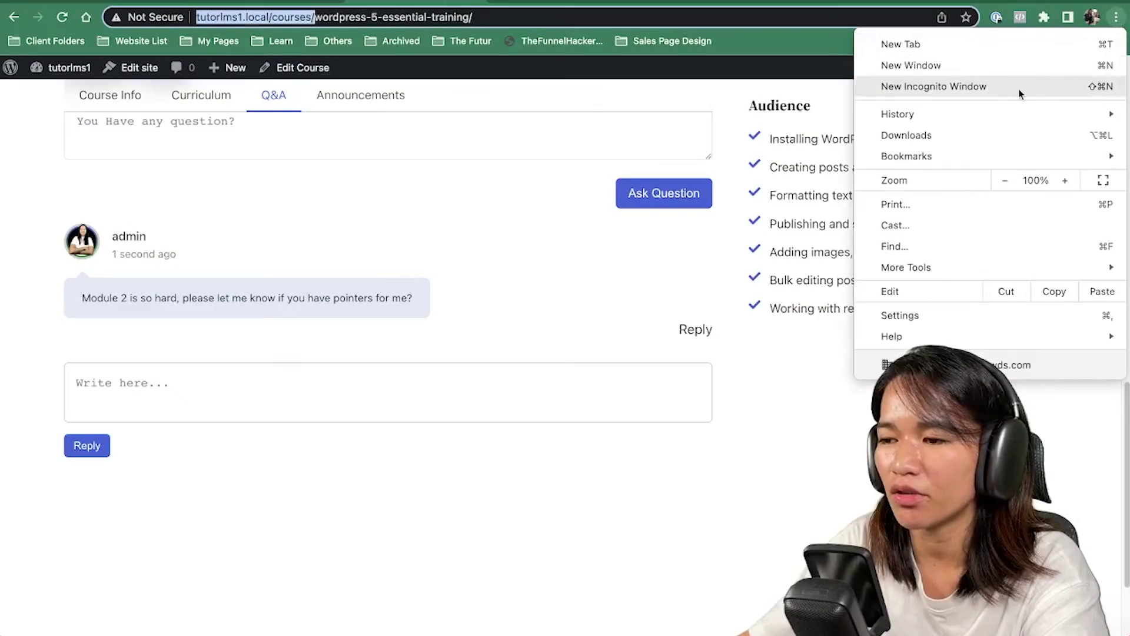
click(1020, 90)
click(1089, 1)
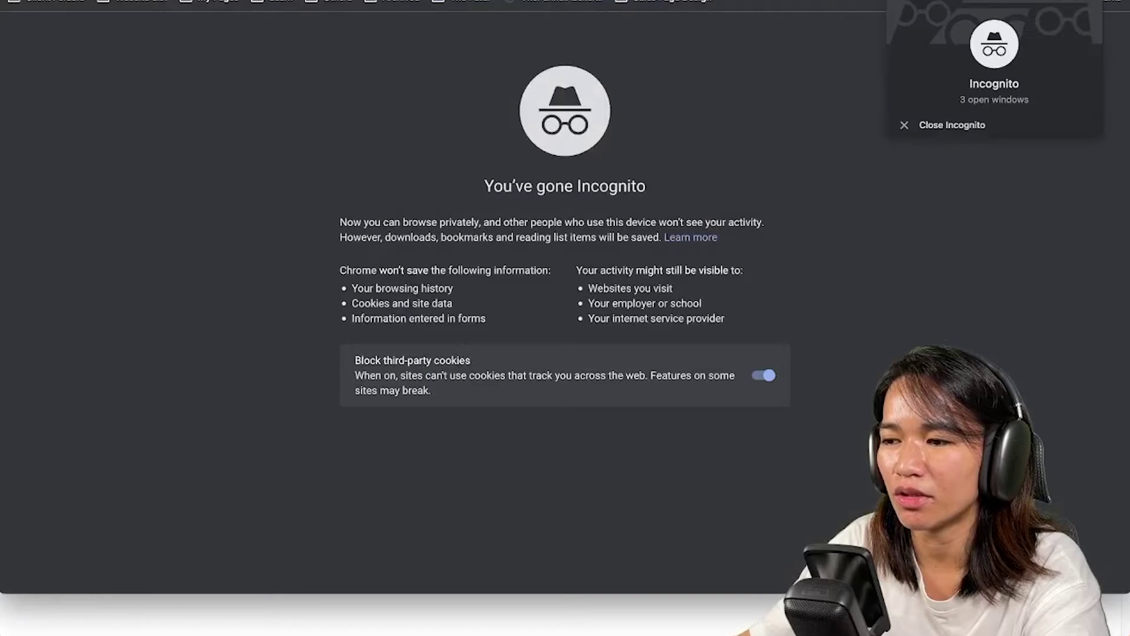
click(952, 125)
scroll(176, 383, down, 5)
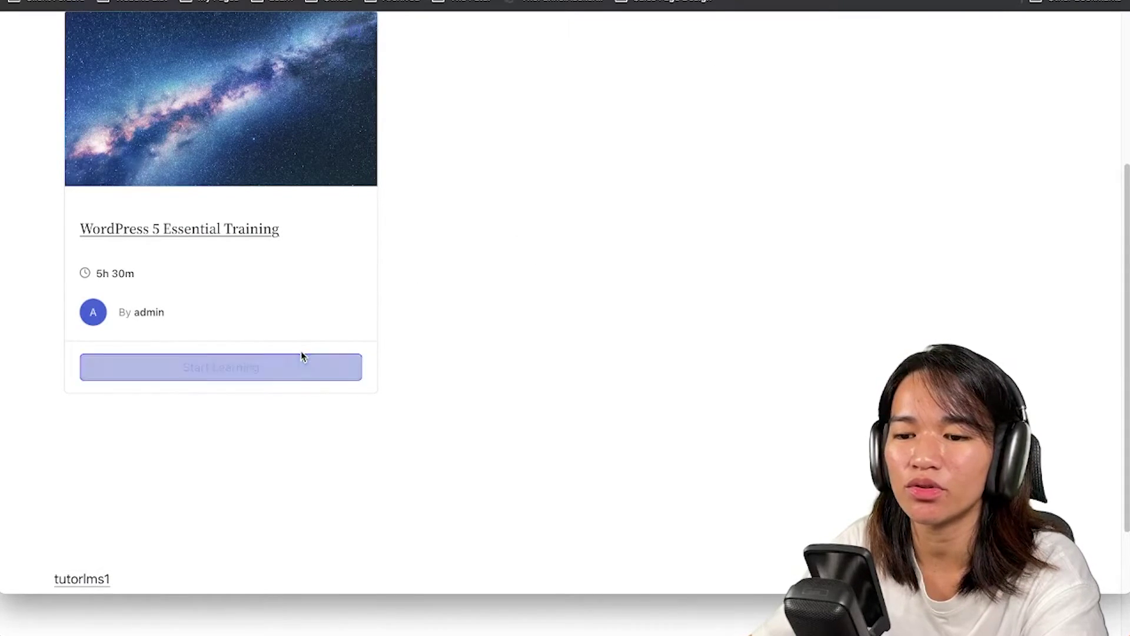
Step: Start learning WordPress 5 Essential Training from the catalogue without logging in, and exit the lesson to view the course page
click(263, 369)
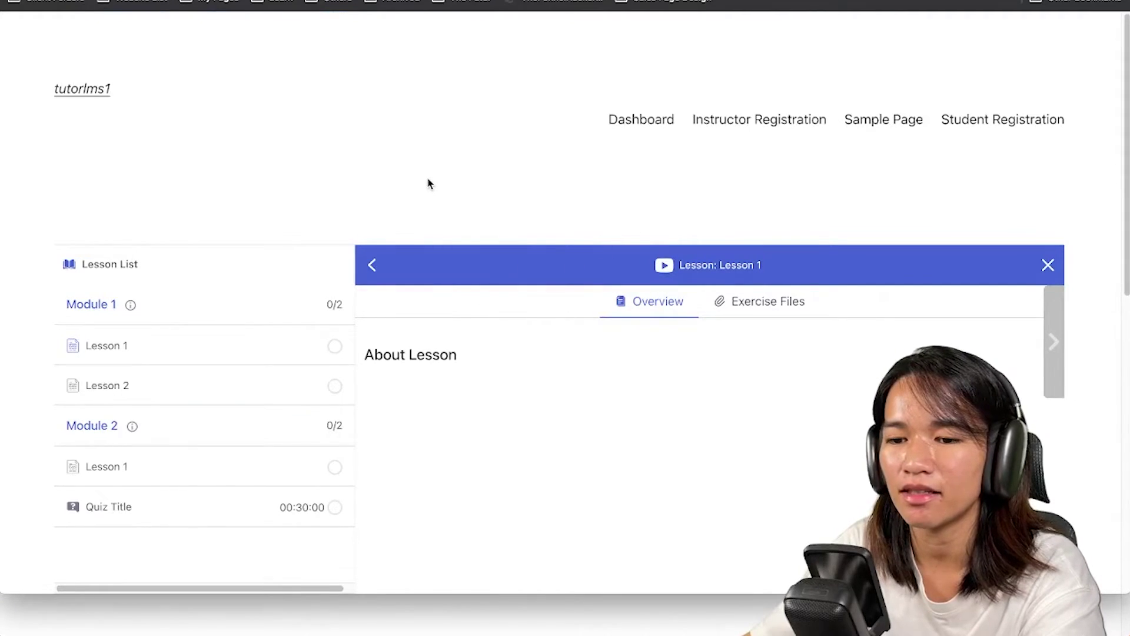
scroll(428, 184, down, 1)
click(1047, 227)
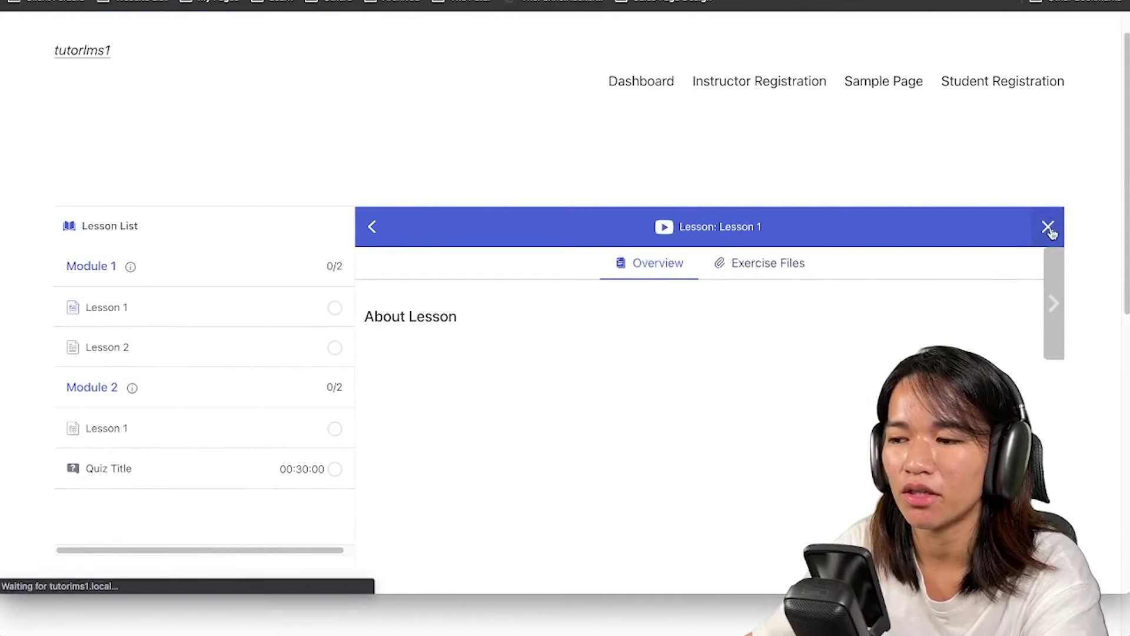
scroll(436, 206, down, 5)
scroll(431, 206, up, 5)
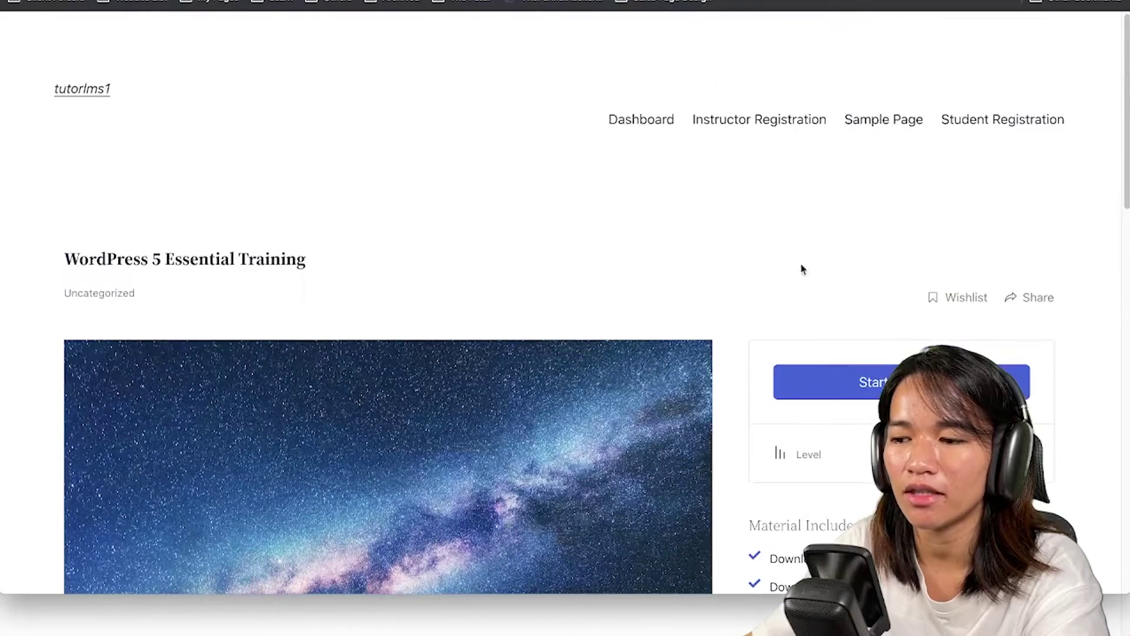
Step: Start the course from its page and view Lesson 2 of Module 1 and Lesson 1 of Module 2
click(841, 382)
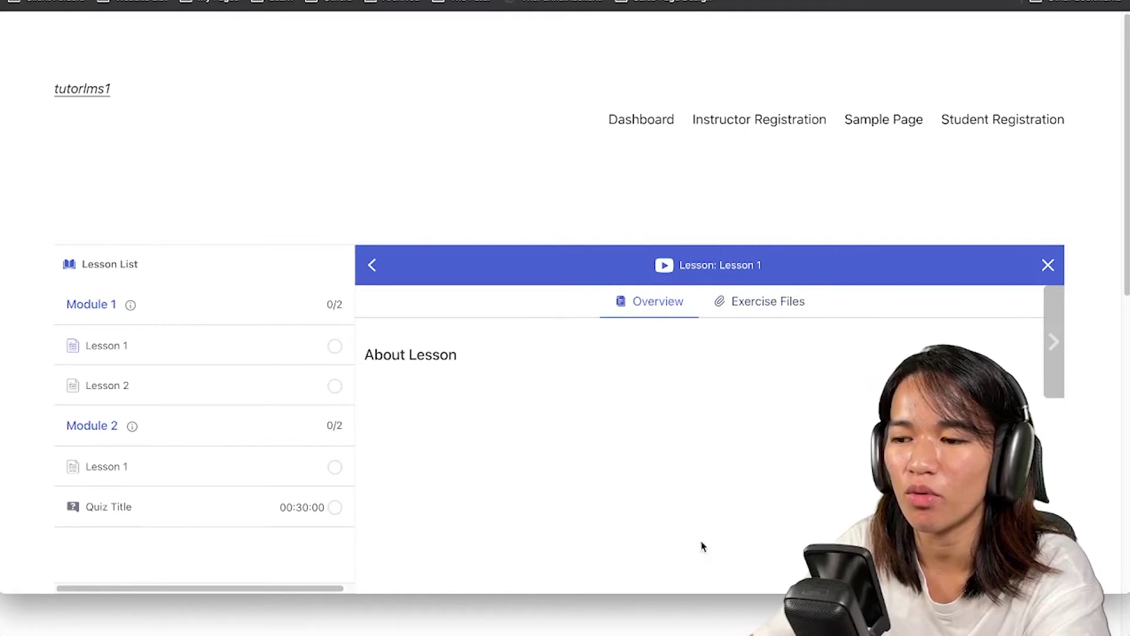
scroll(693, 552, down, 6)
scroll(1025, 132, up, 4)
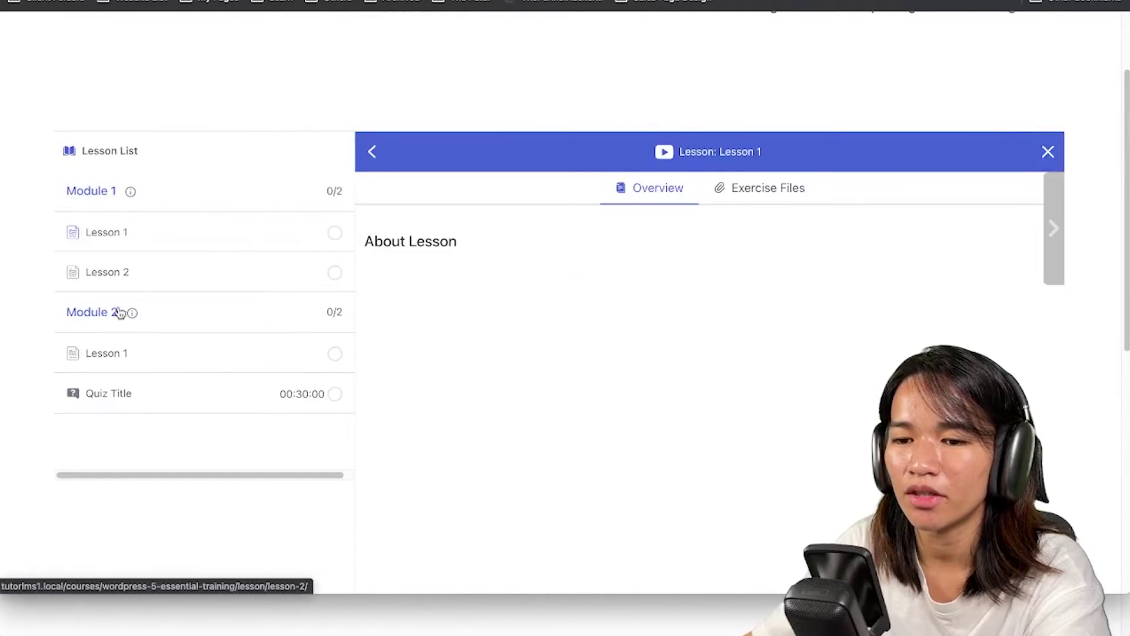
click(117, 313)
click(114, 273)
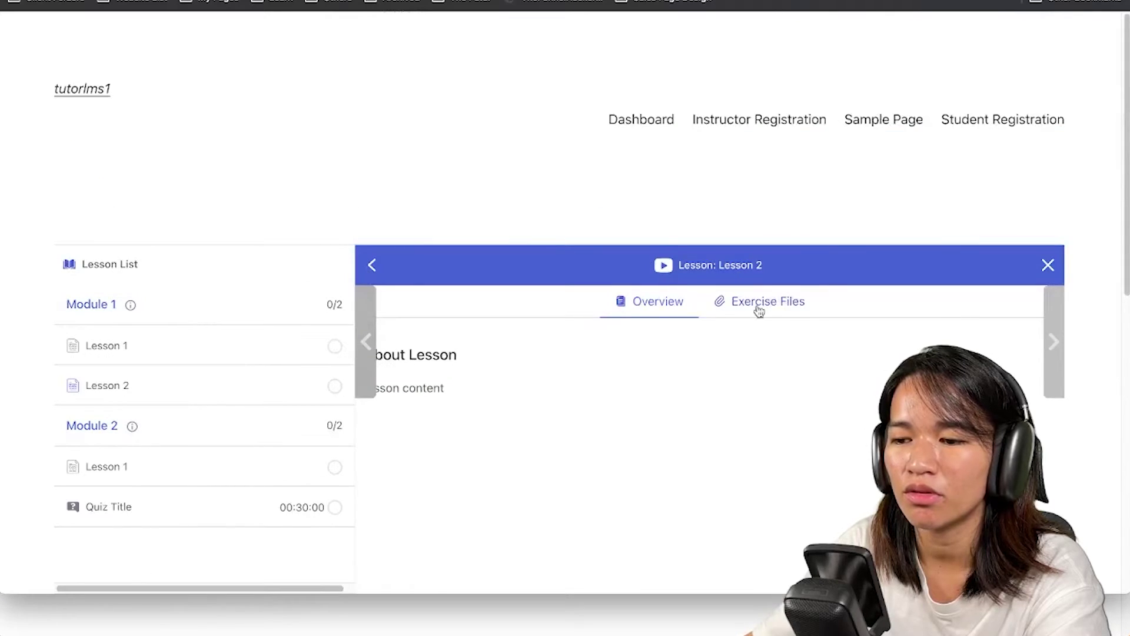
scroll(762, 309, down, 2)
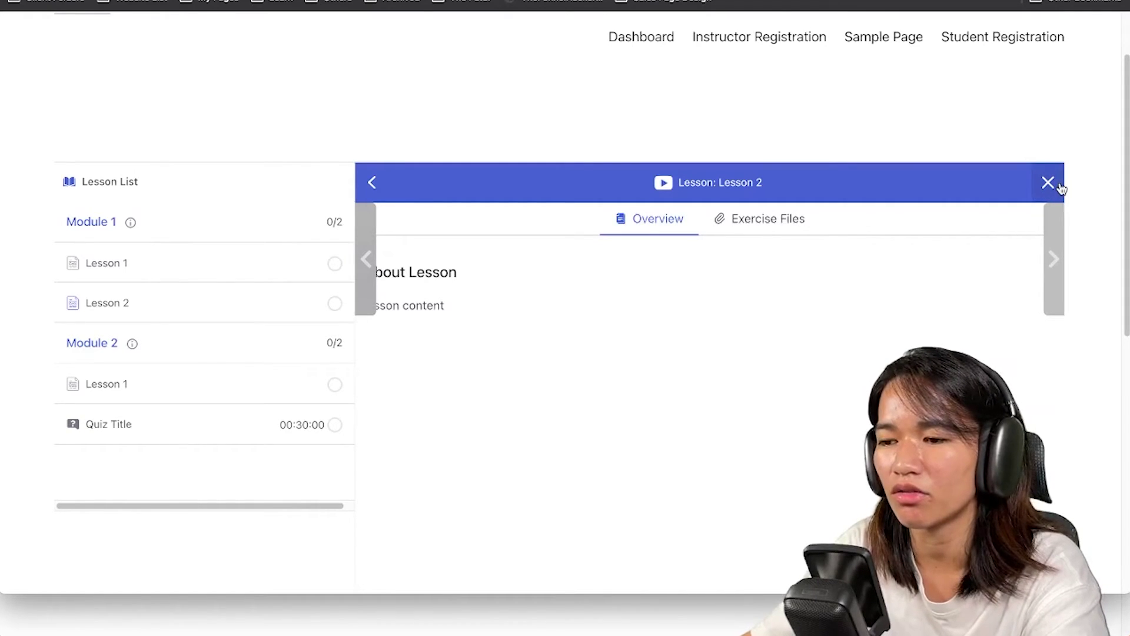
click(114, 390)
Step: Exit the lesson and examine the course page and its Curriculum section as a visitor
click(1049, 268)
scroll(628, 214, down, 8)
scroll(630, 218, down, 9)
scroll(416, 220, up, 8)
click(238, 244)
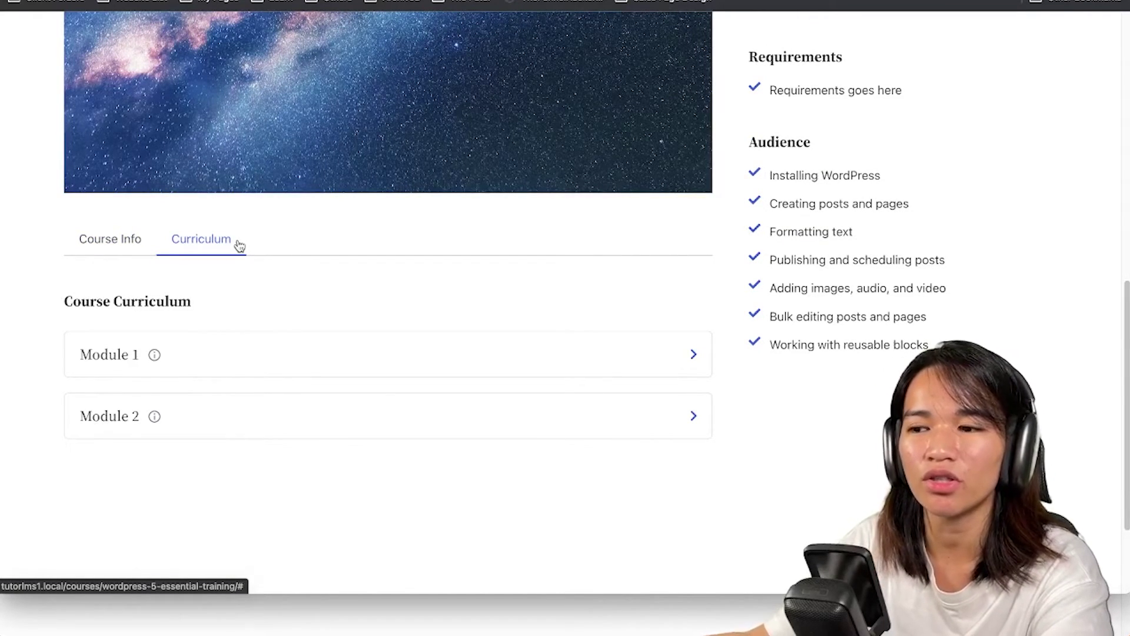
scroll(288, 238, up, 7)
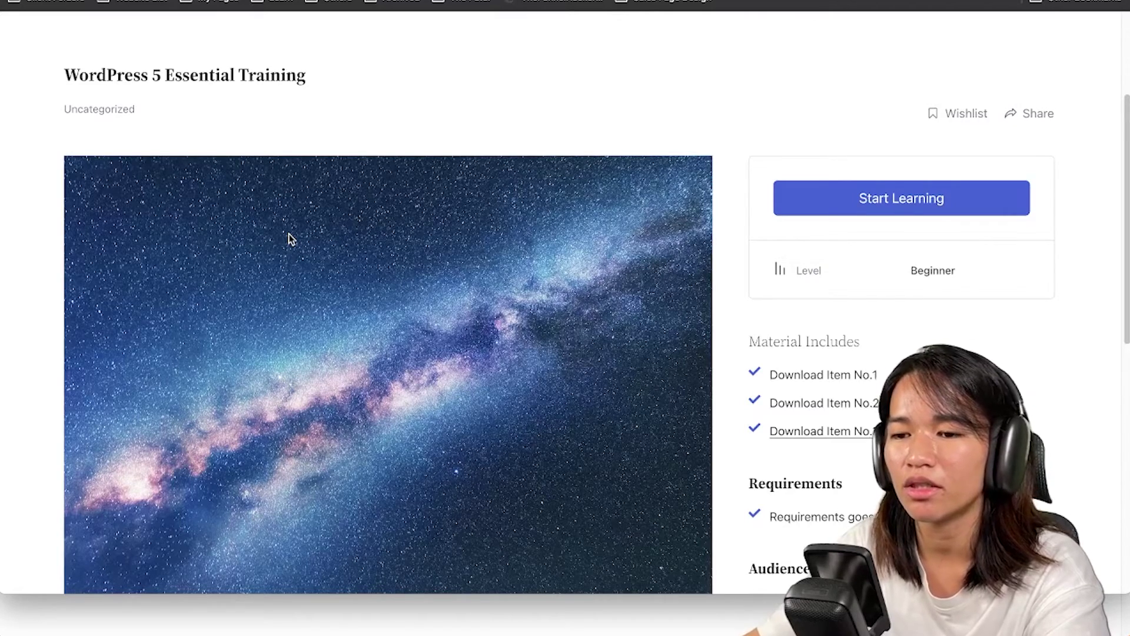
scroll(289, 238, down, 3)
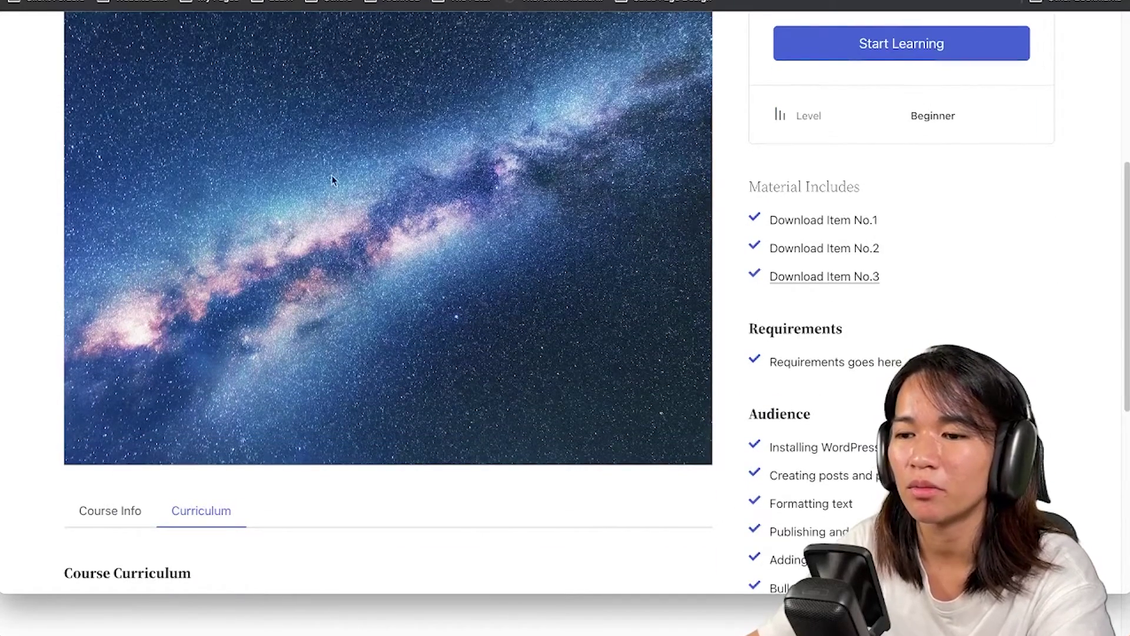
scroll(529, 124, down, 3)
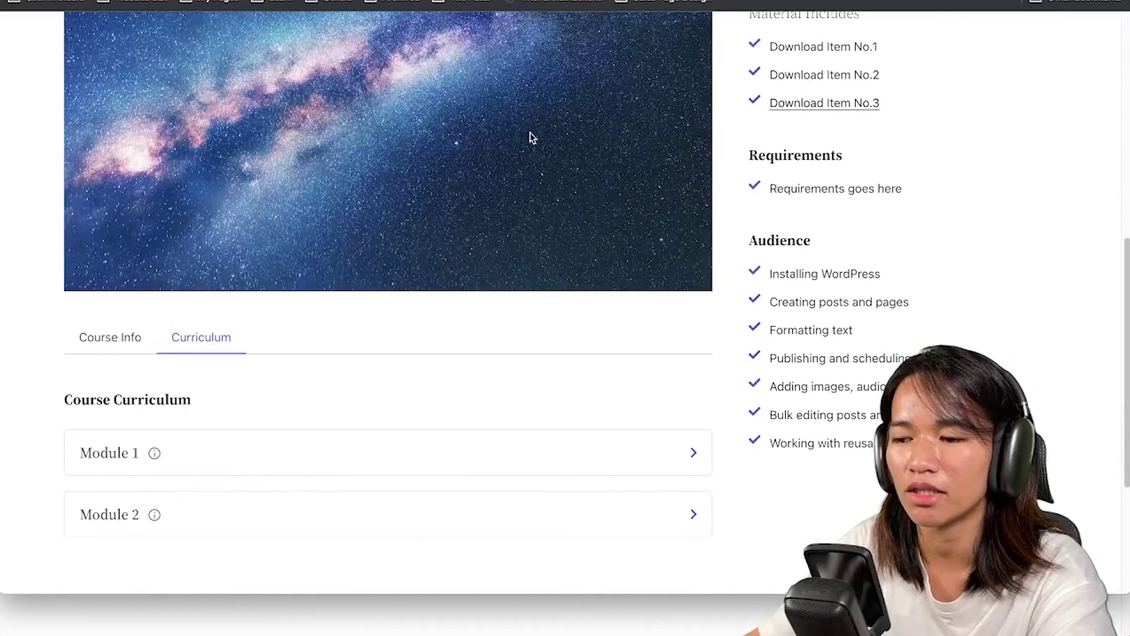
scroll(612, 229, up, 5)
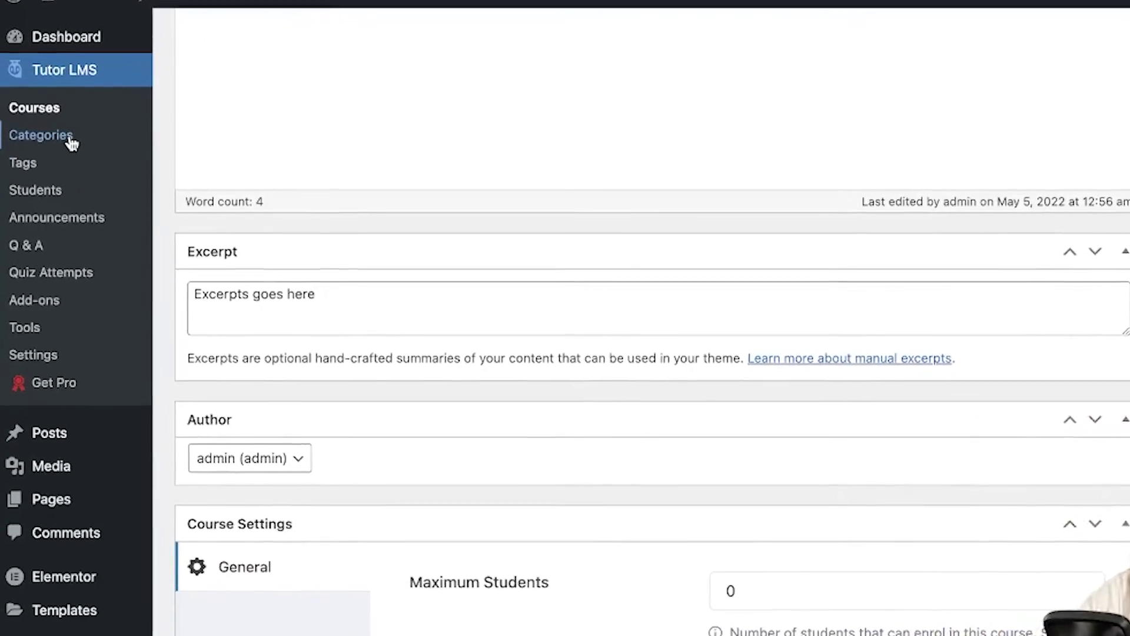
Step: Switch back to the WordPress admin and look through the Tutor LMS Categories, Tags, Students and Announcements pages
click(69, 139)
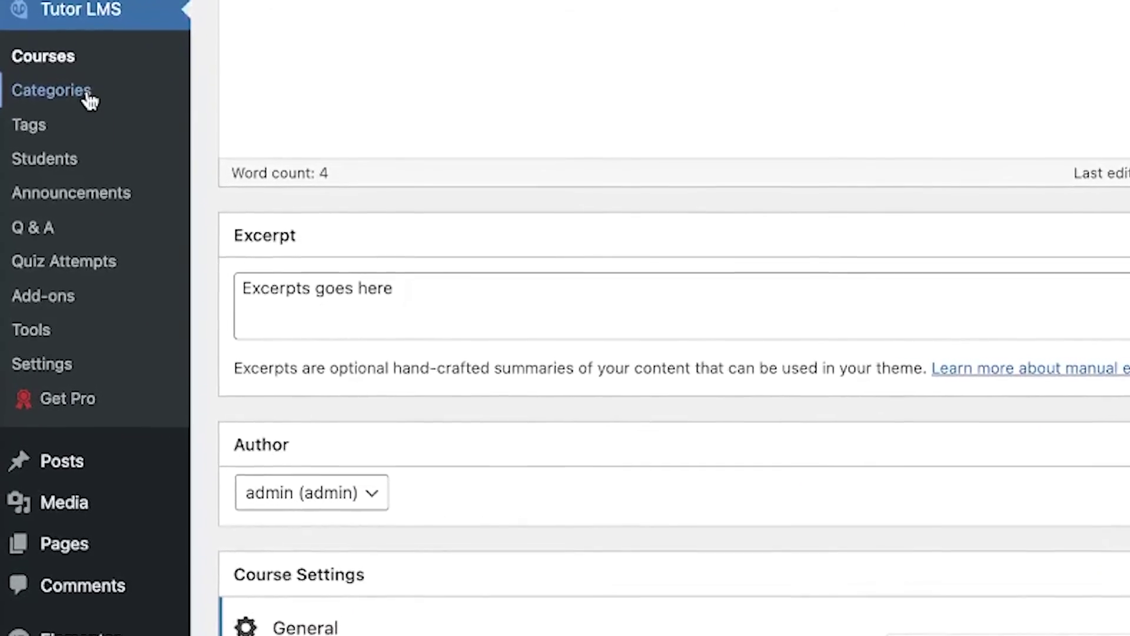
click(81, 117)
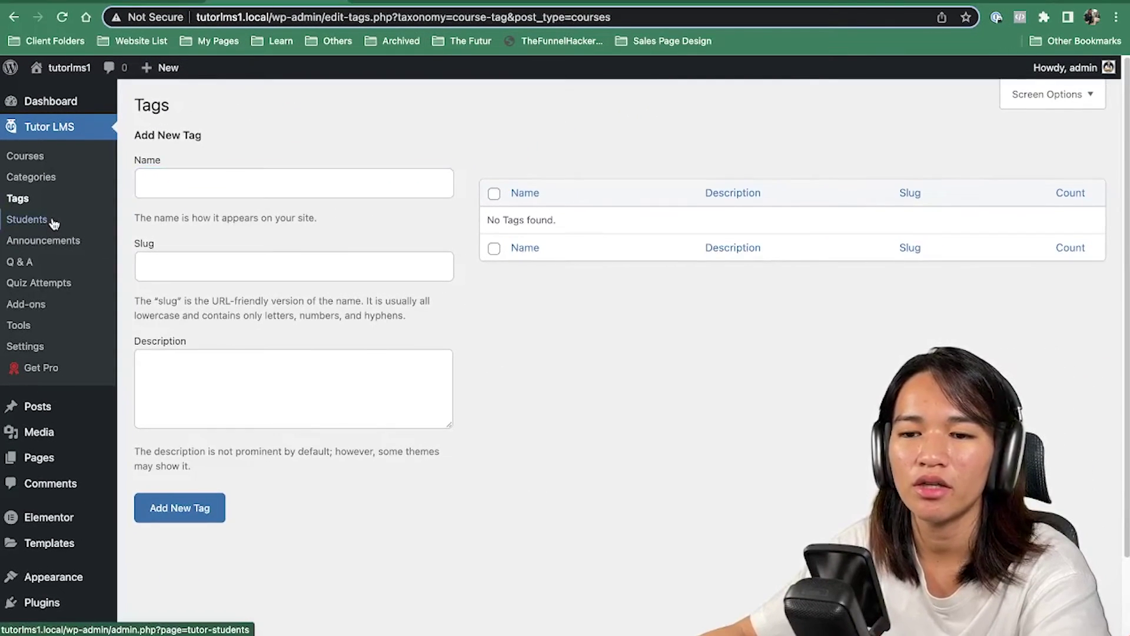
click(82, 151)
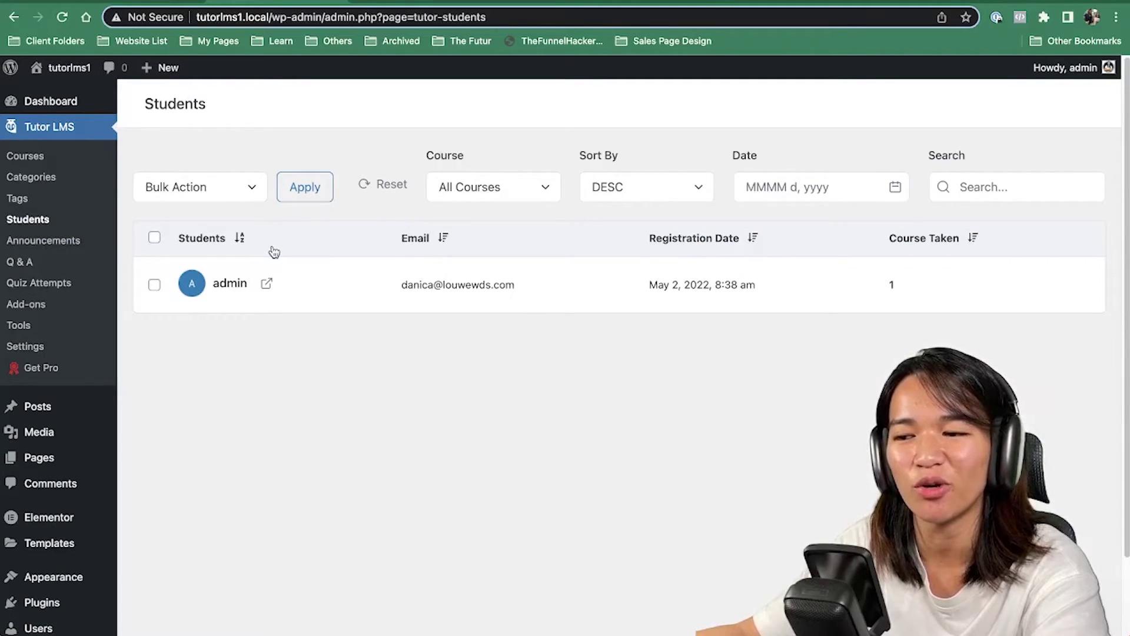
click(74, 243)
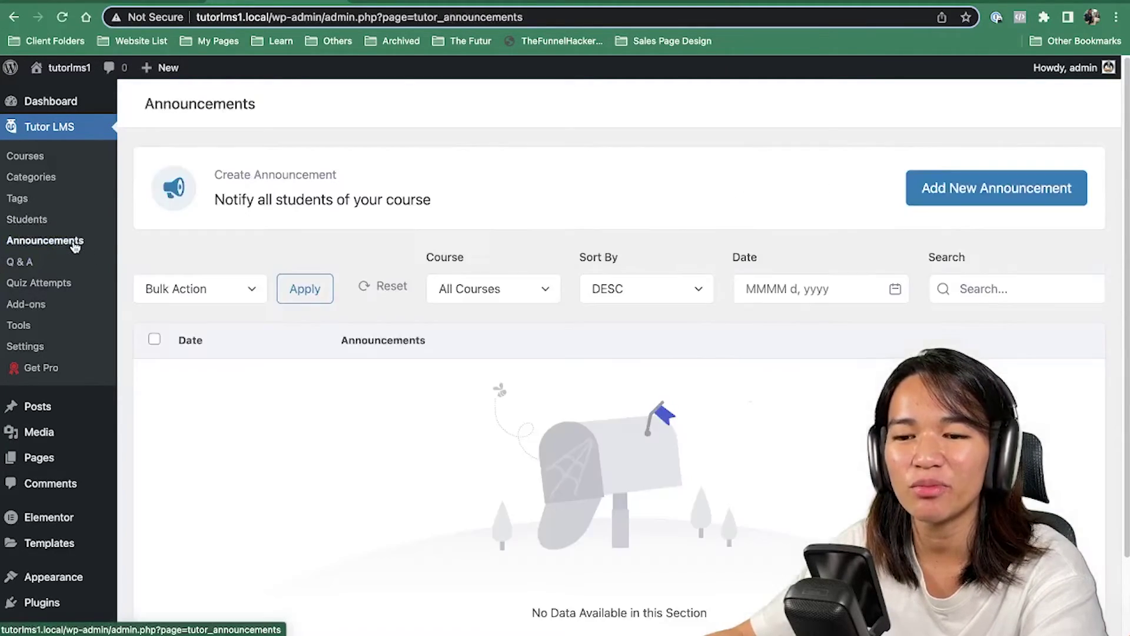
Step: Open the Q&A question about Module 2 being hard and reply "Let me send you a guide pdf file"
click(43, 268)
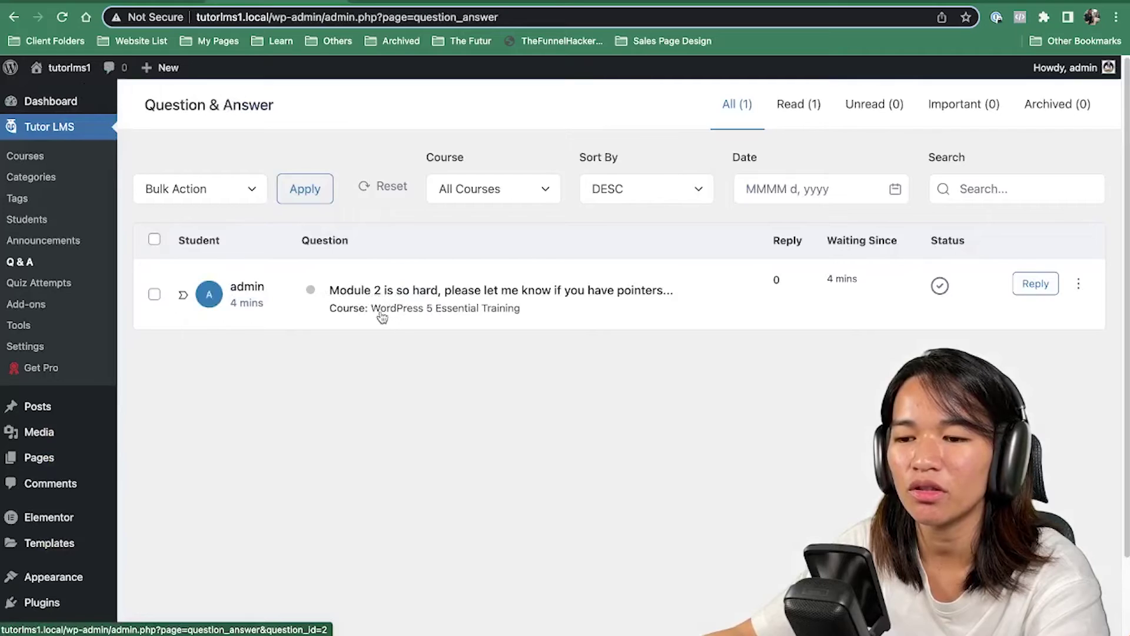
click(425, 314)
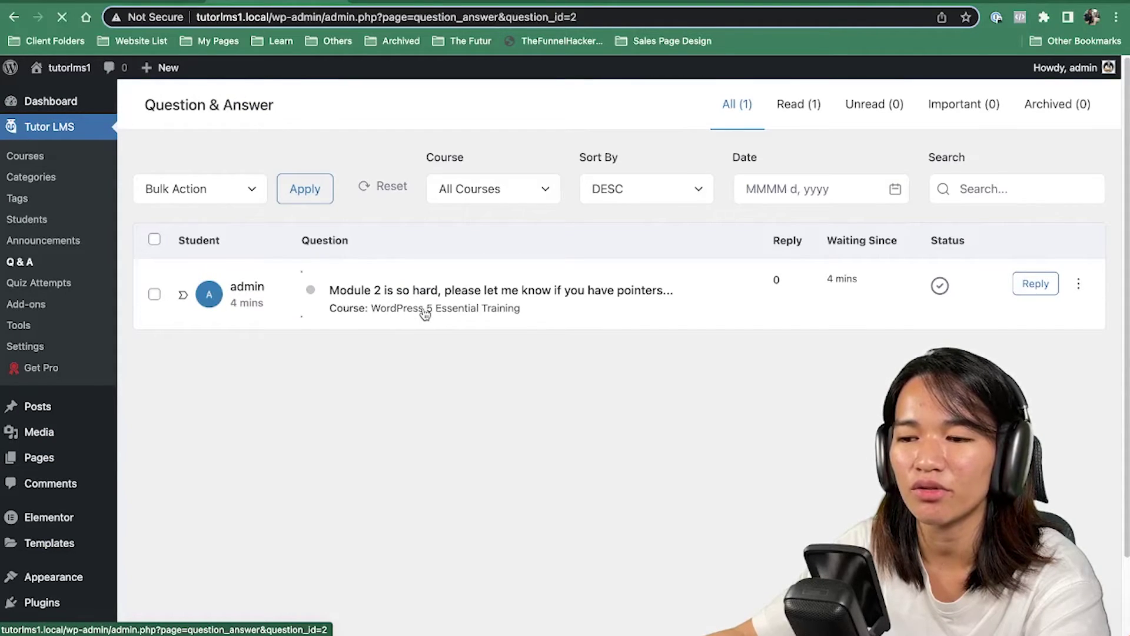
click(350, 318)
text(Let me send you a)
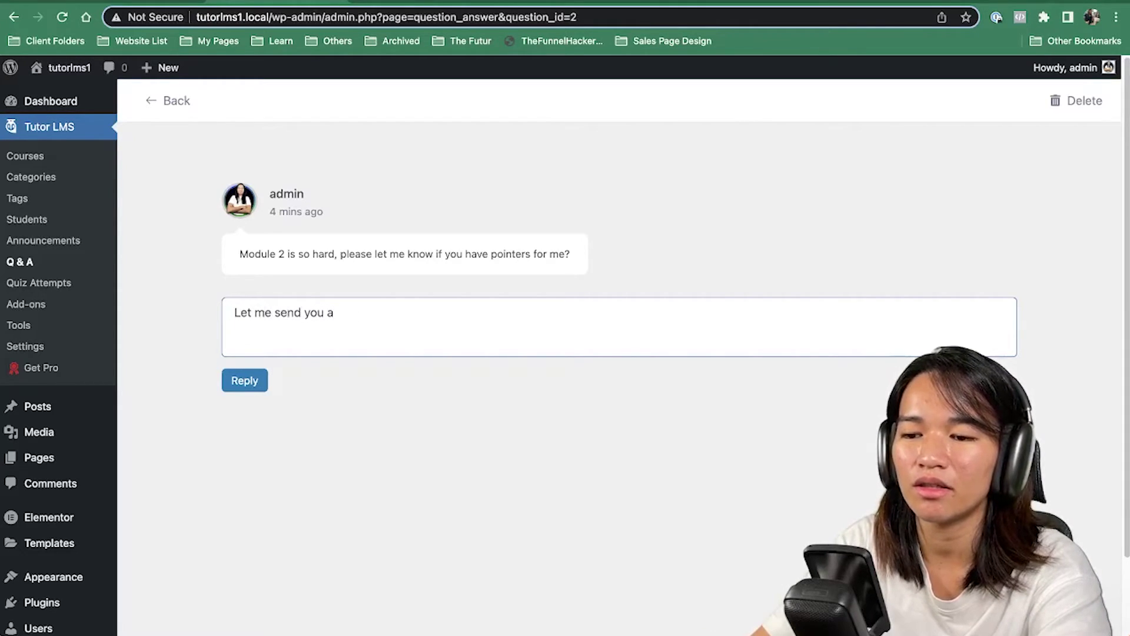
text( guide pdf file)
click(253, 381)
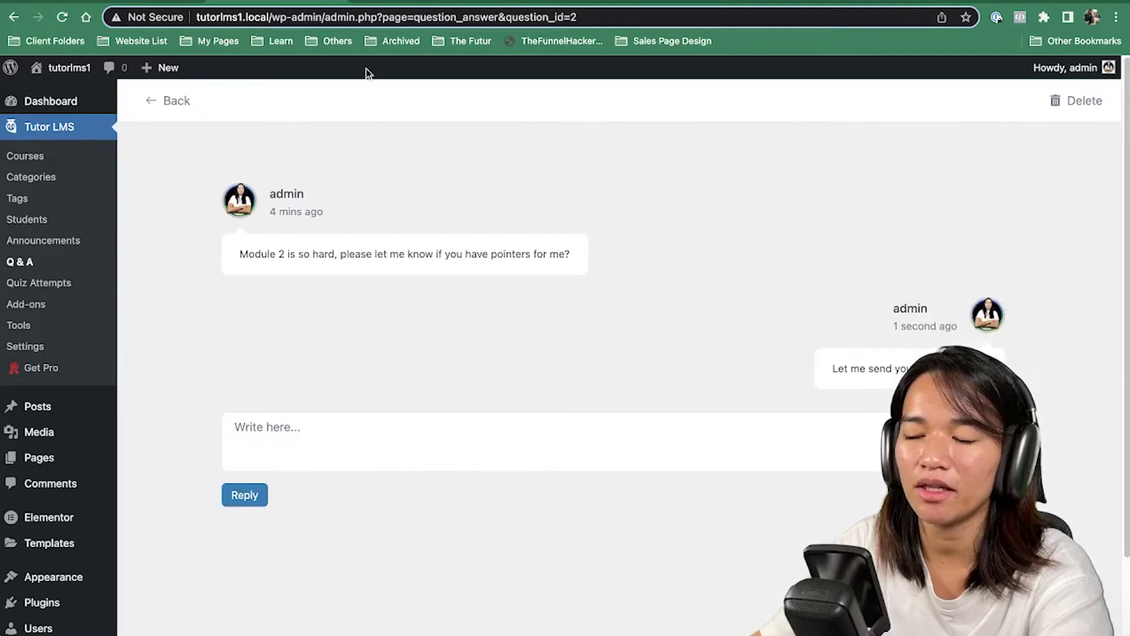
Step: Switch to the course page, reload it and view the reply to the Module 2 question in its Q&A section
click(383, 4)
click(62, 17)
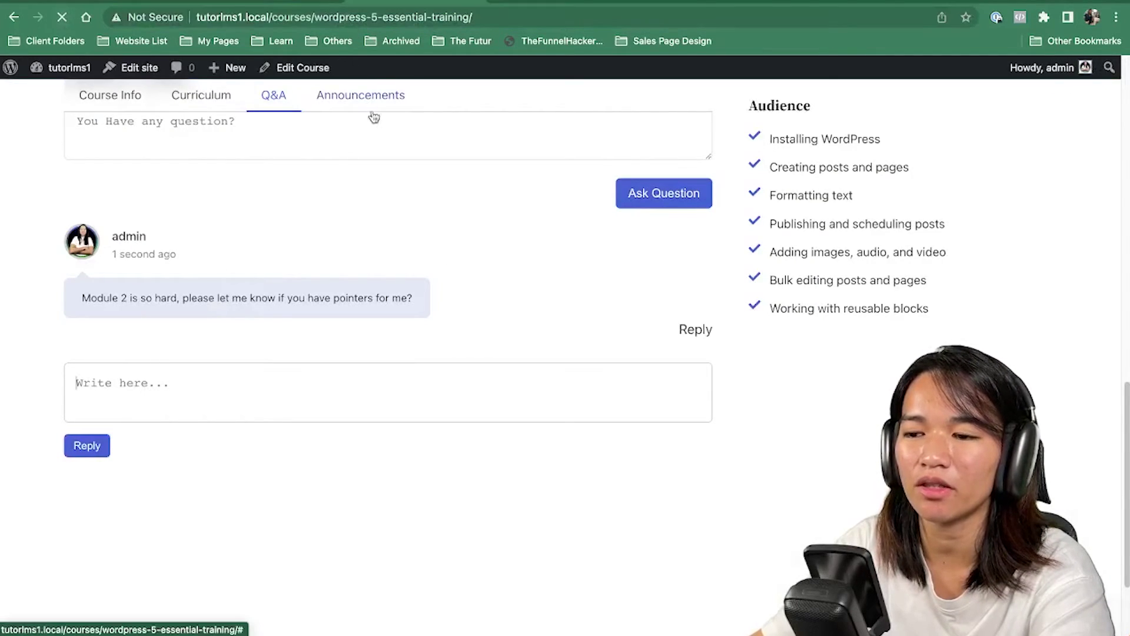
click(280, 101)
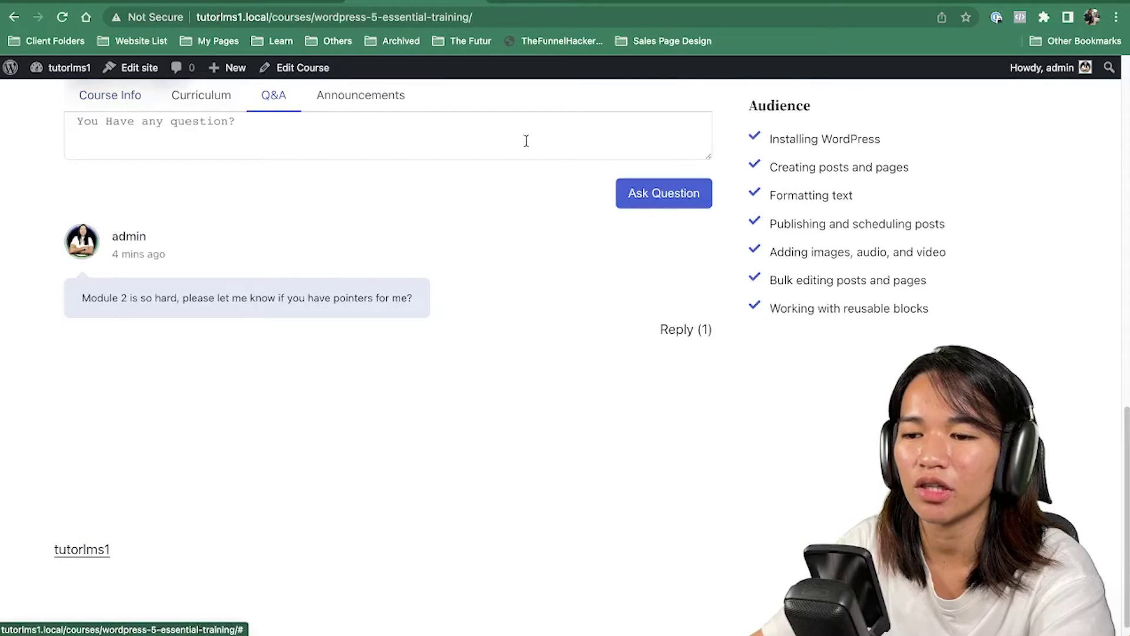
click(669, 330)
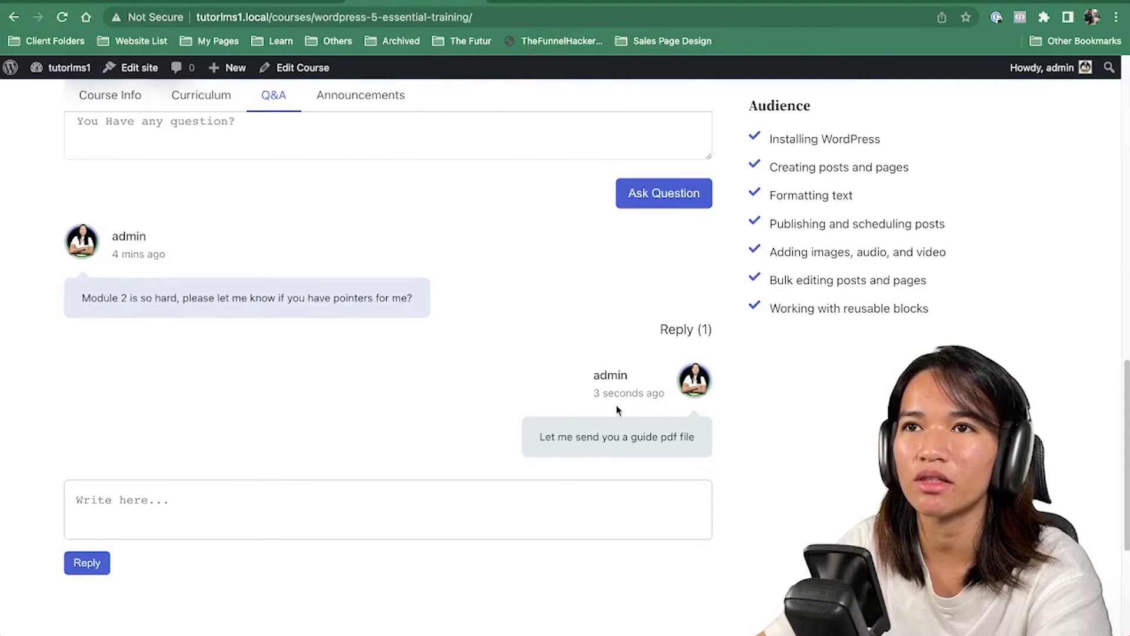
Step: Return to the admin's Q&A list and check the additional actions available for the Module 2 question
click(281, 4)
click(165, 103)
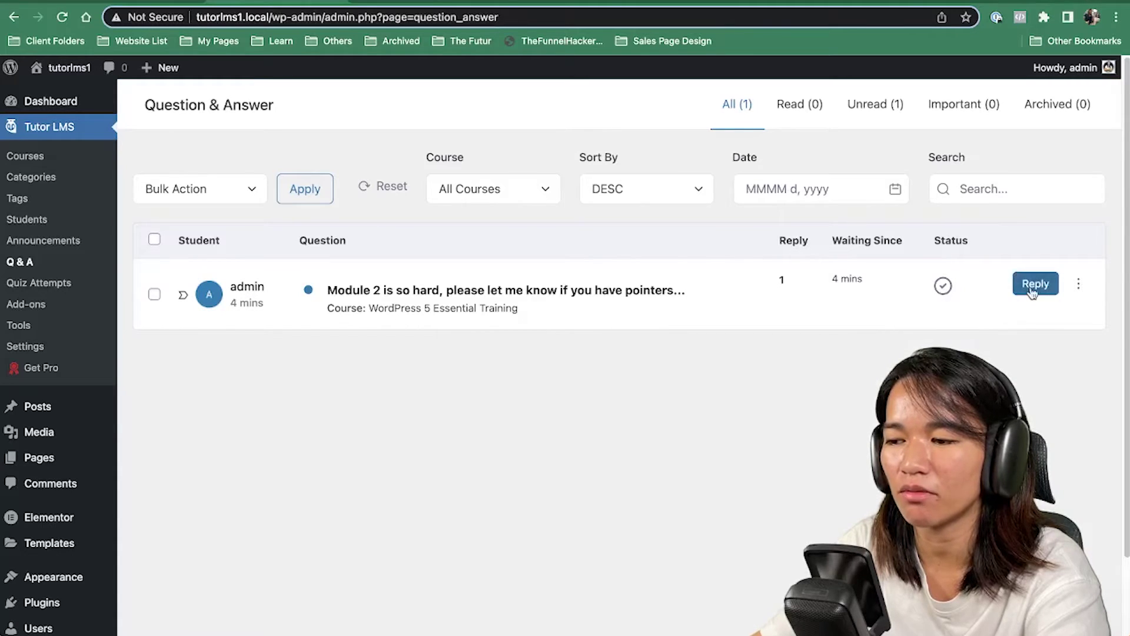
click(1079, 284)
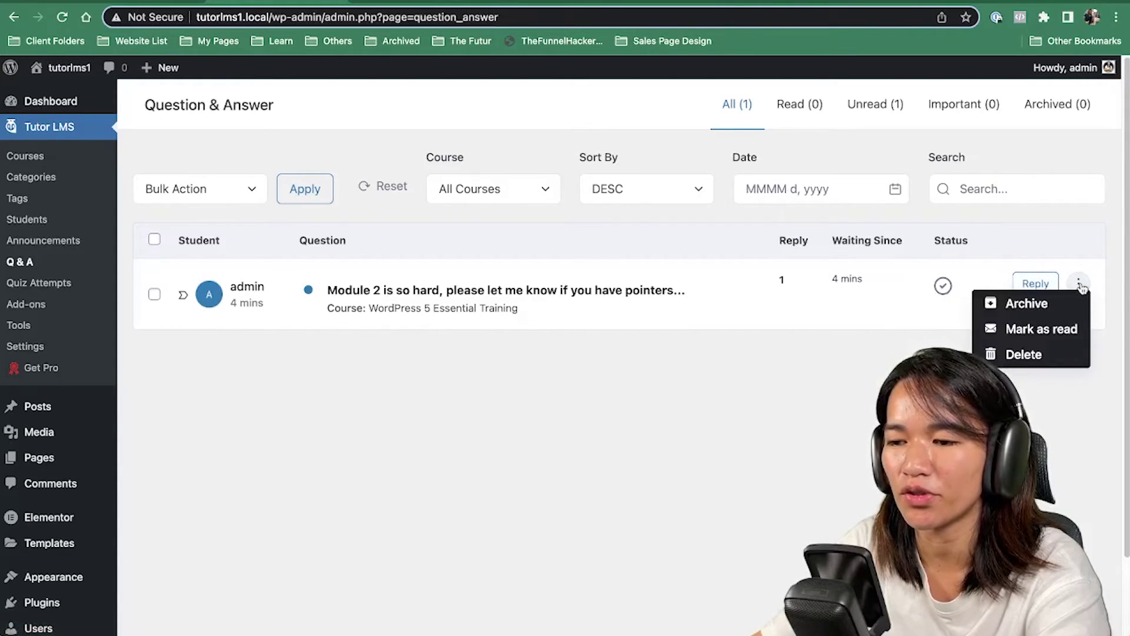
click(683, 427)
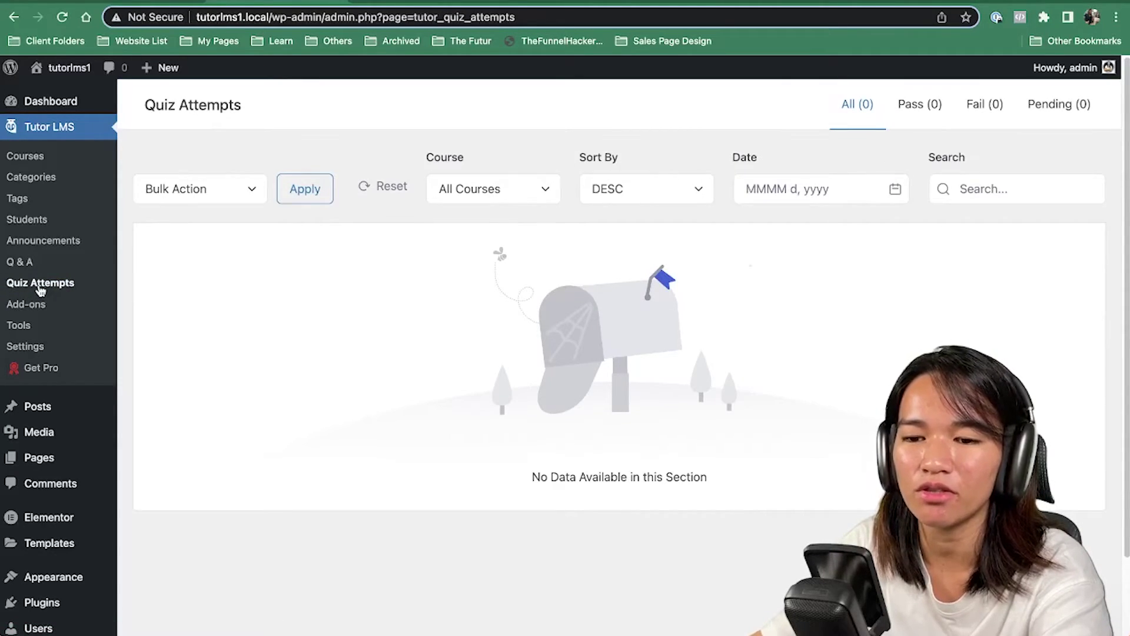
Step: Look through all the add-ons offered on the Tutor LMS Add-ons page
click(41, 304)
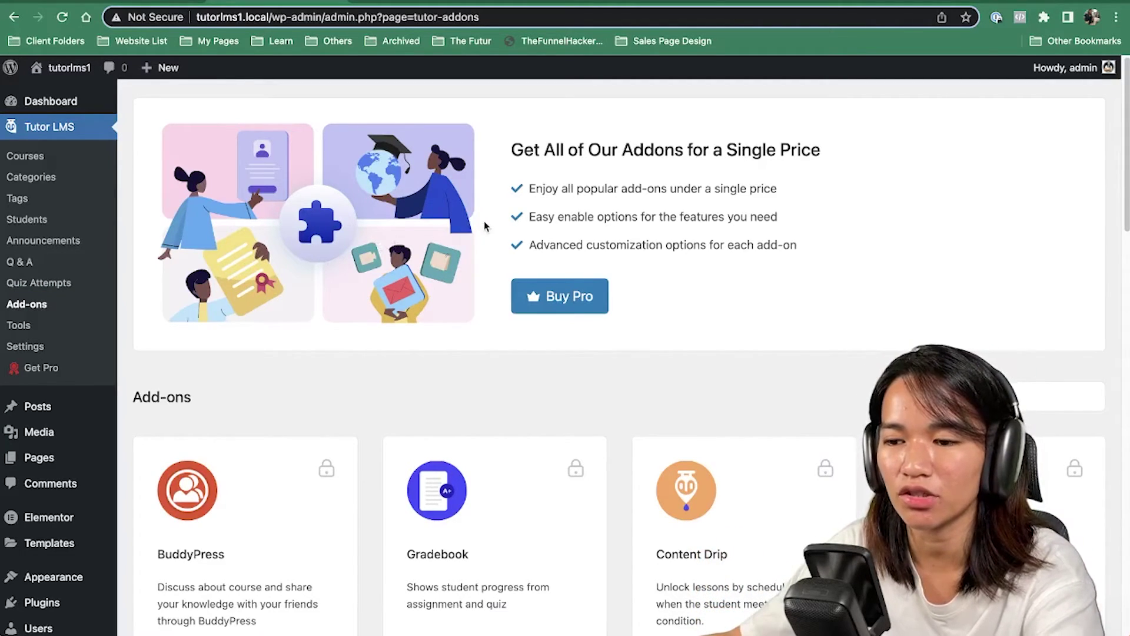
scroll(479, 222, down, 5)
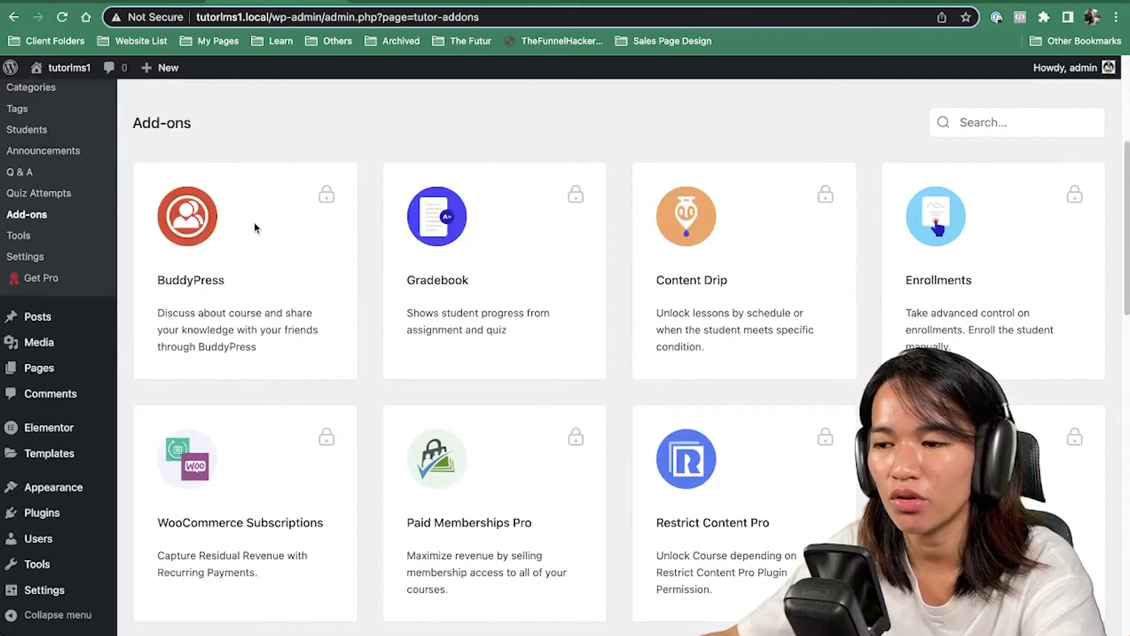
scroll(425, 229, down, 1)
scroll(425, 230, down, 13)
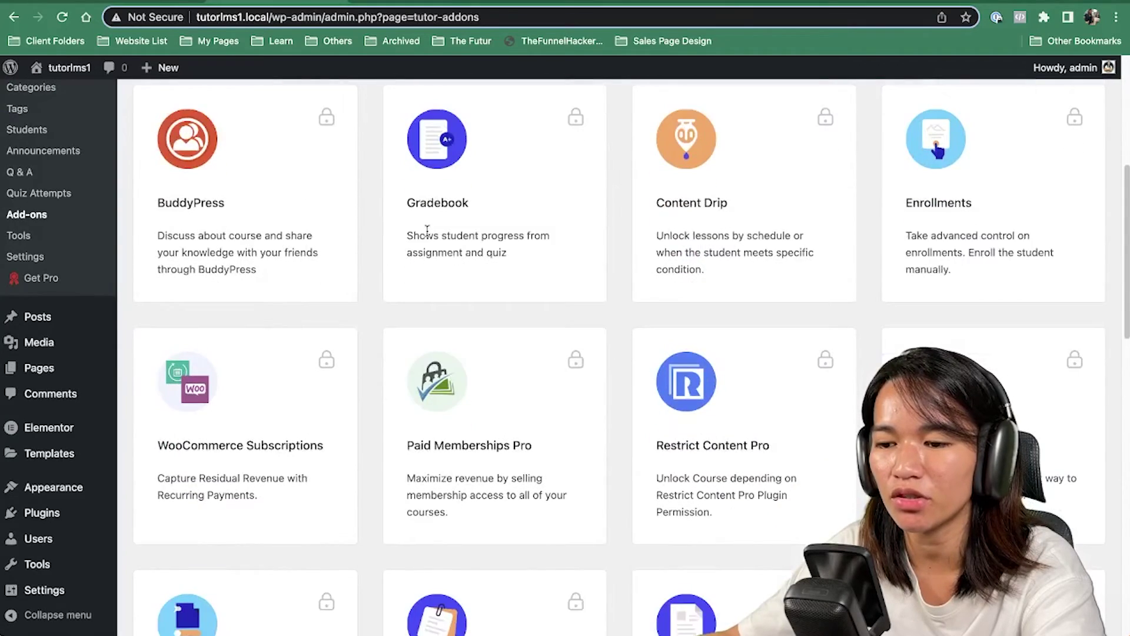
scroll(427, 231, down, 4)
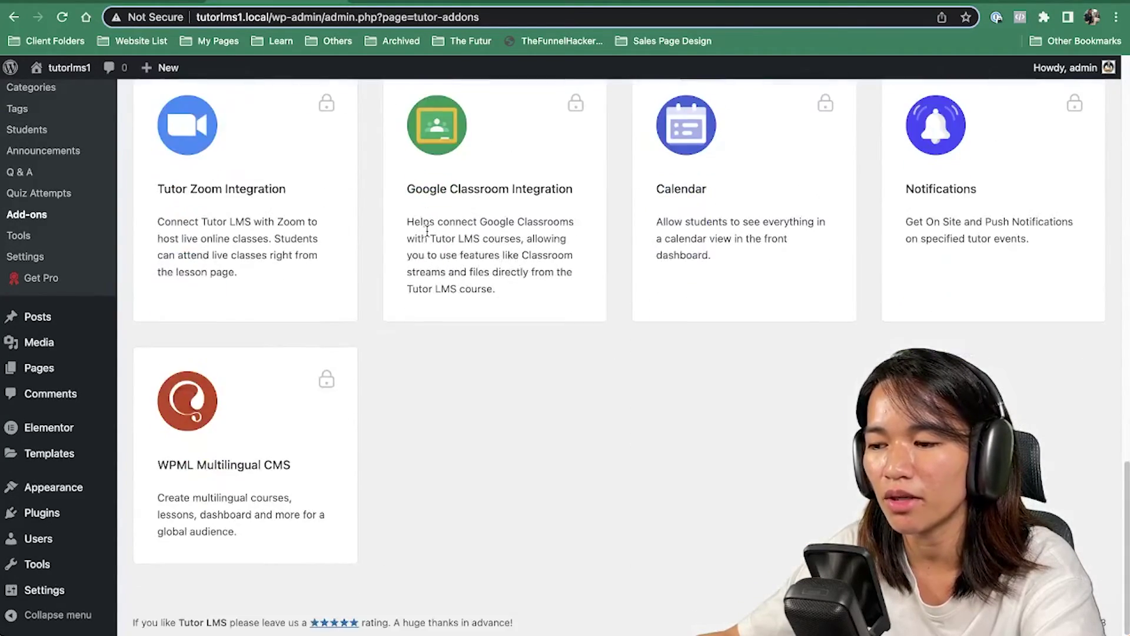
scroll(427, 233, up, 20)
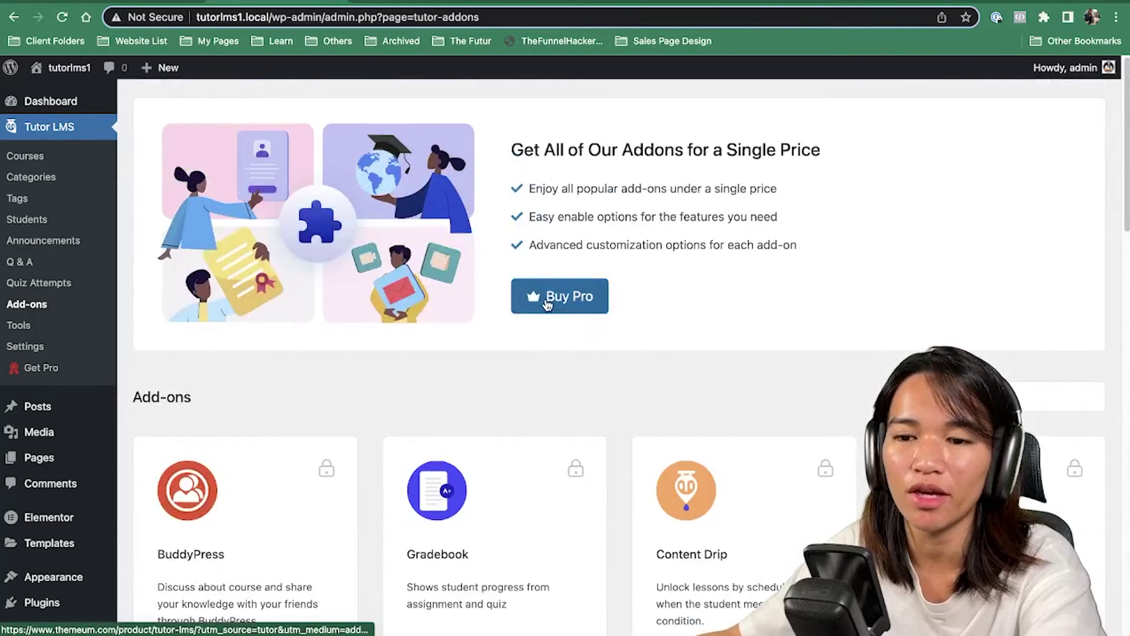
Step: Examine the Status, Tutor Pages and Import/Export sections of the Tutor LMS Tools page
click(26, 330)
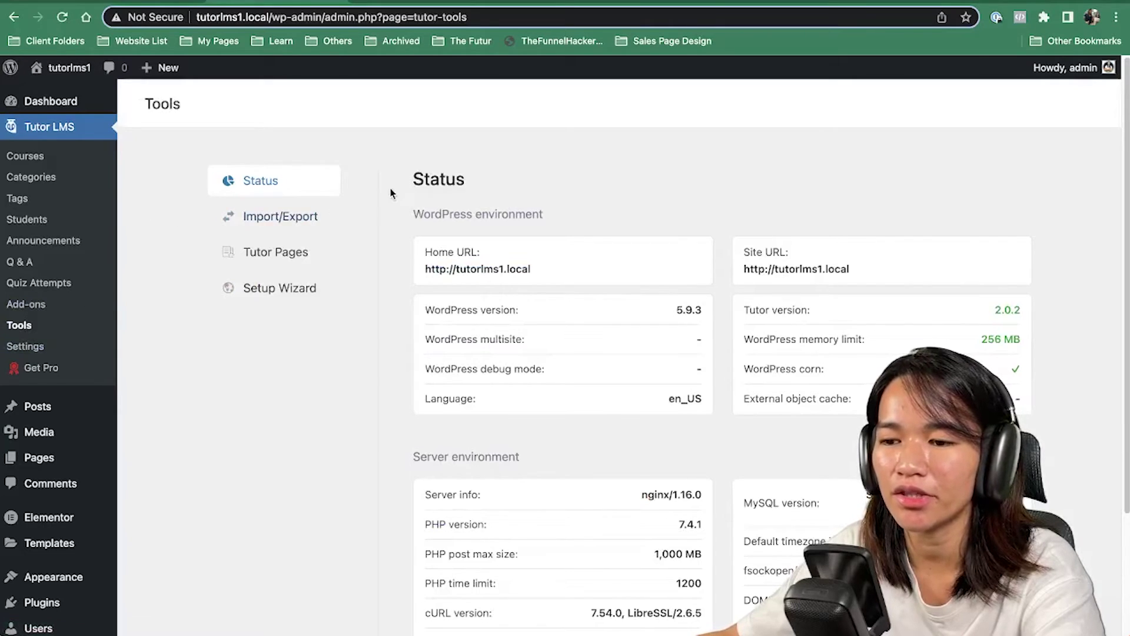
scroll(698, 220, down, 3)
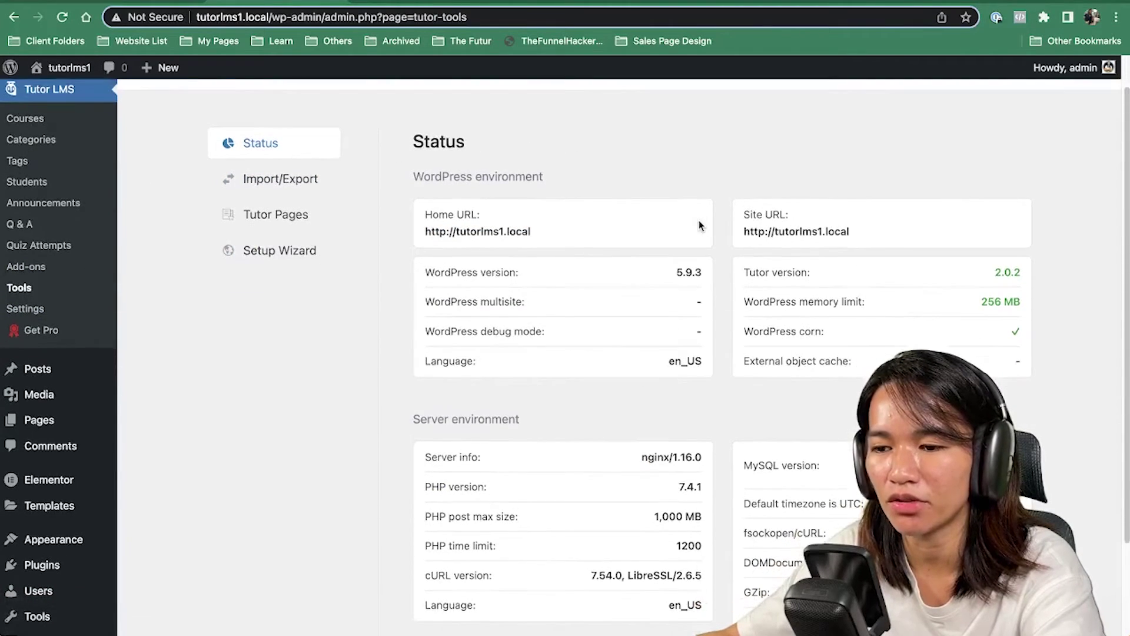
scroll(700, 221, down, 3)
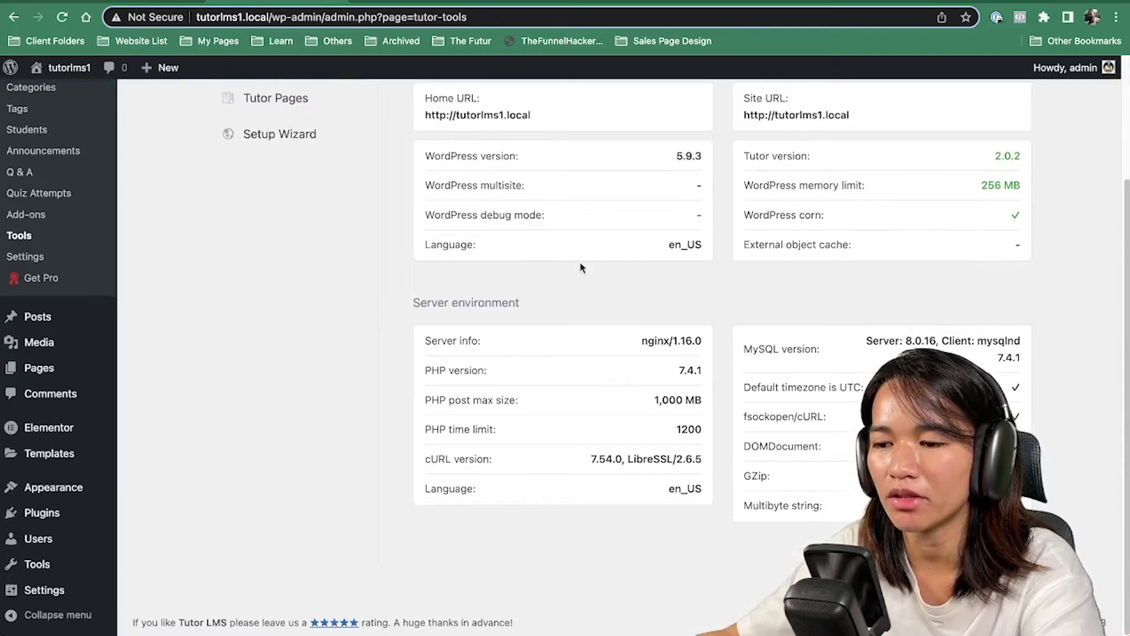
scroll(612, 249, up, 6)
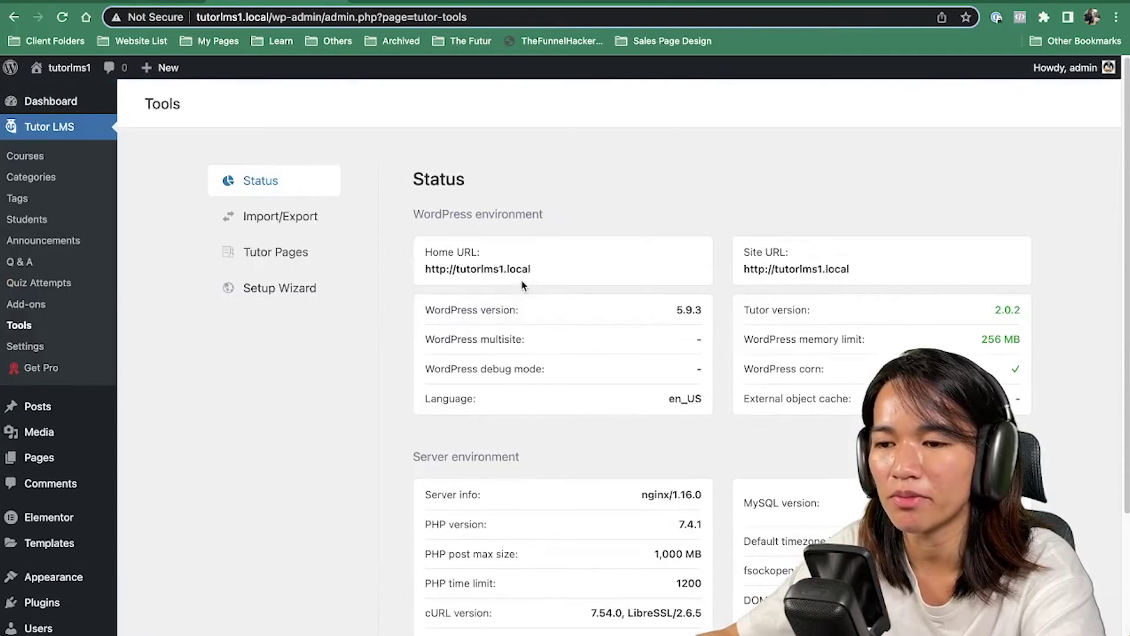
click(288, 254)
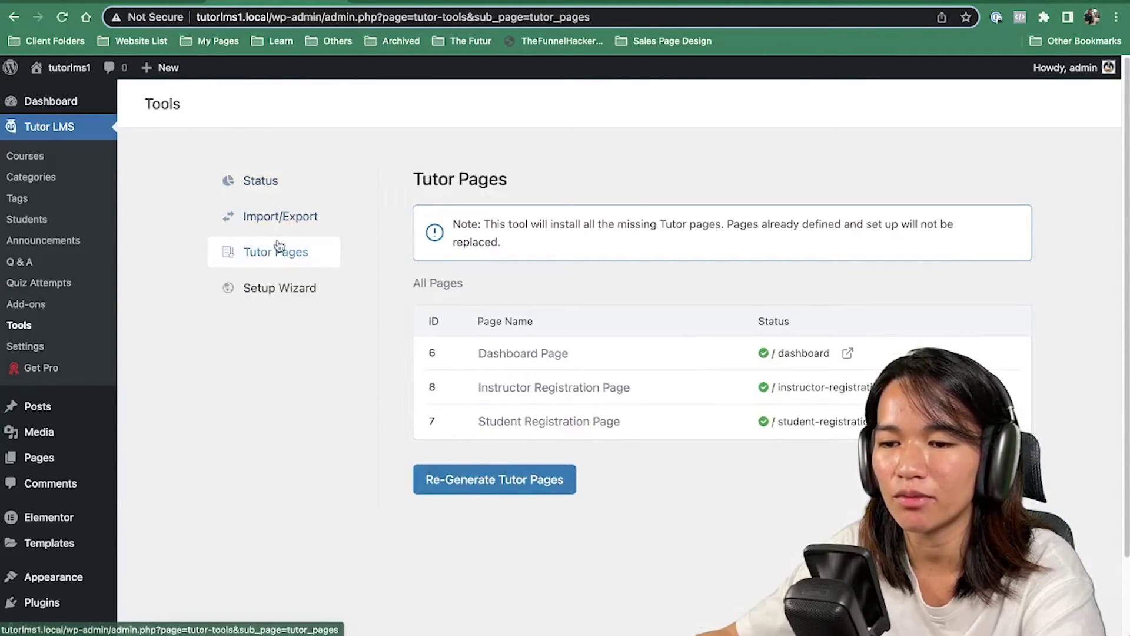
click(311, 217)
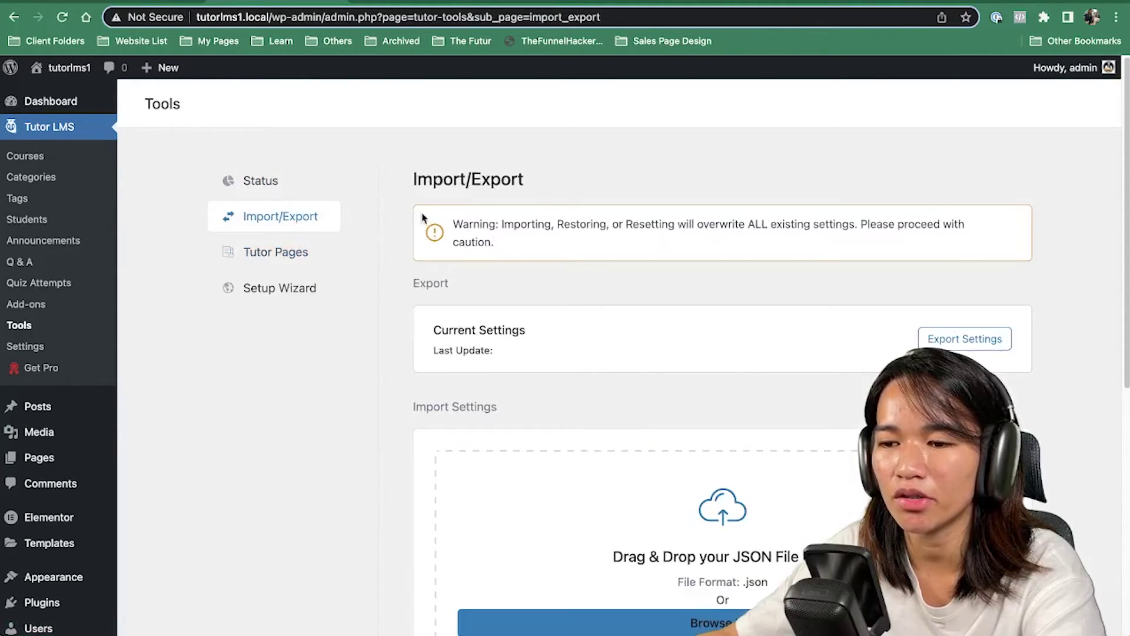
scroll(444, 293, down, 5)
scroll(444, 293, up, 5)
Step: Start the Tutor LMS setup wizard and choose Individual as the platform category
click(288, 287)
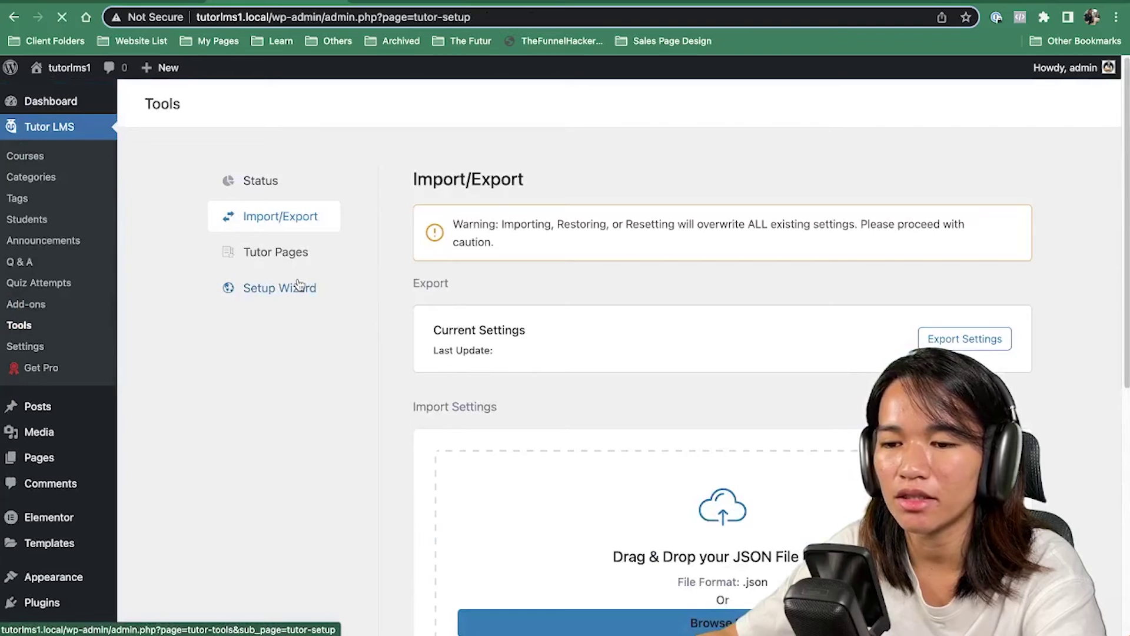
scroll(355, 261, down, 4)
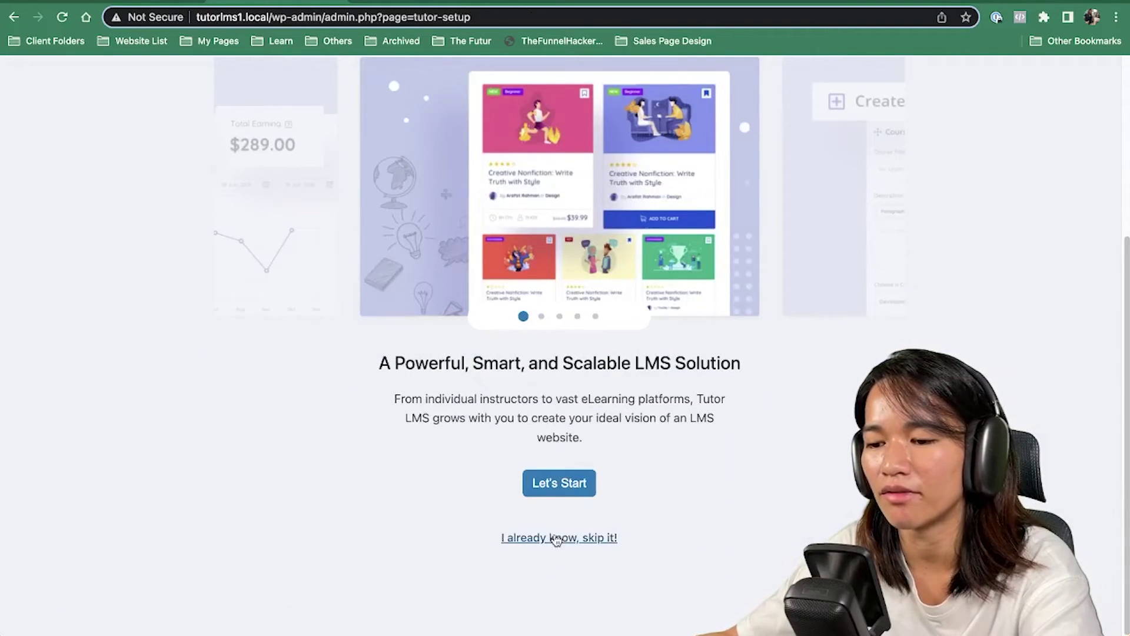
click(562, 484)
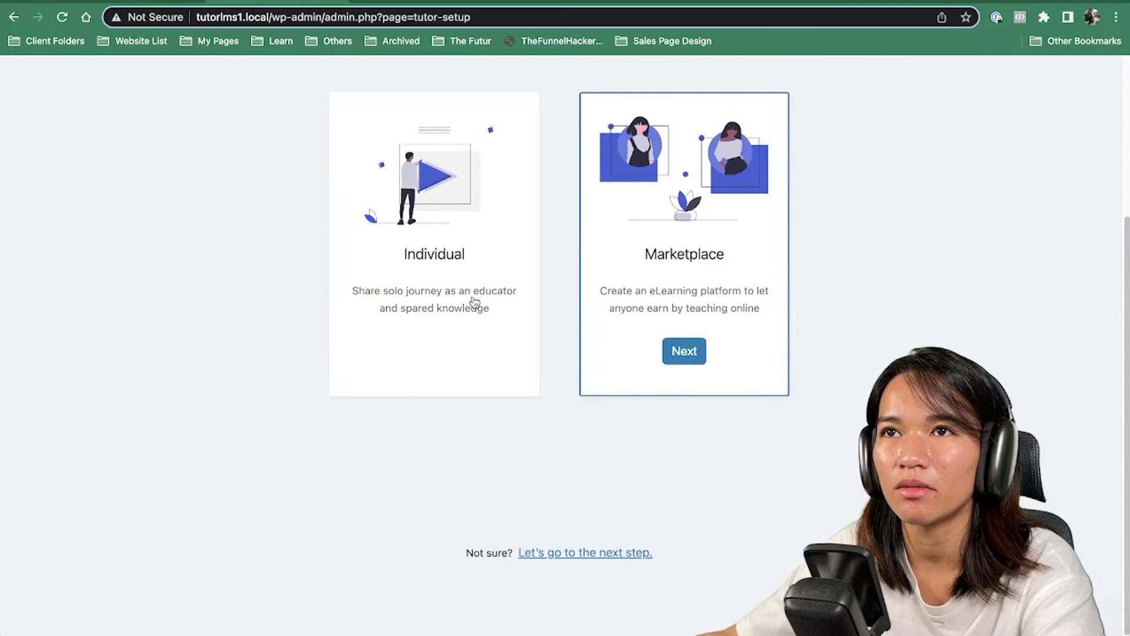
scroll(703, 244, up, 4)
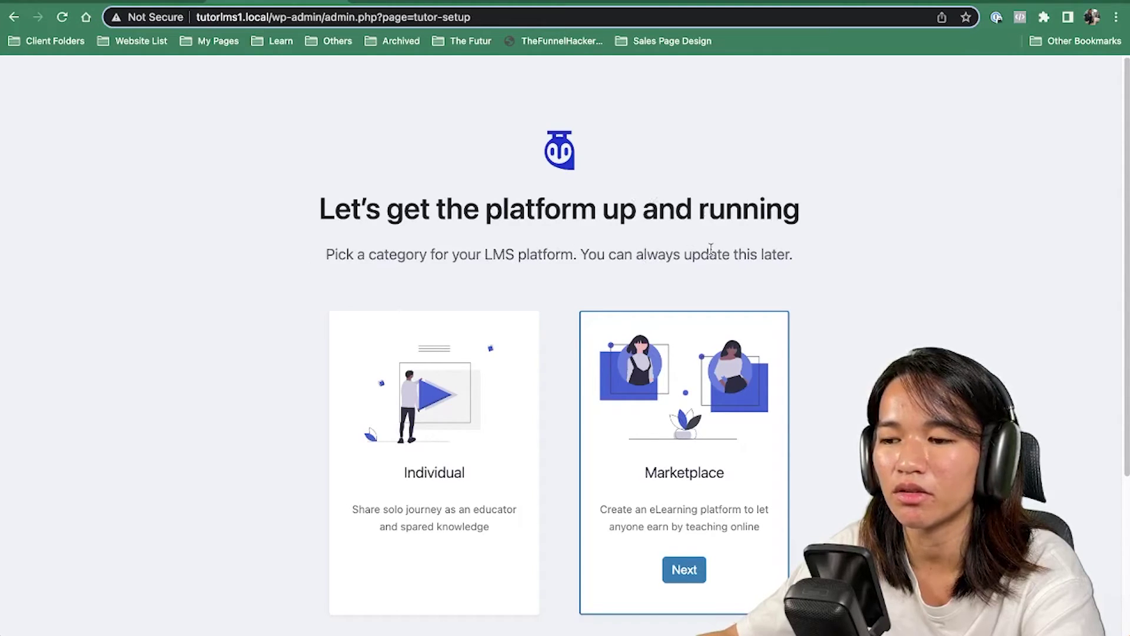
scroll(710, 249, down, 4)
click(480, 304)
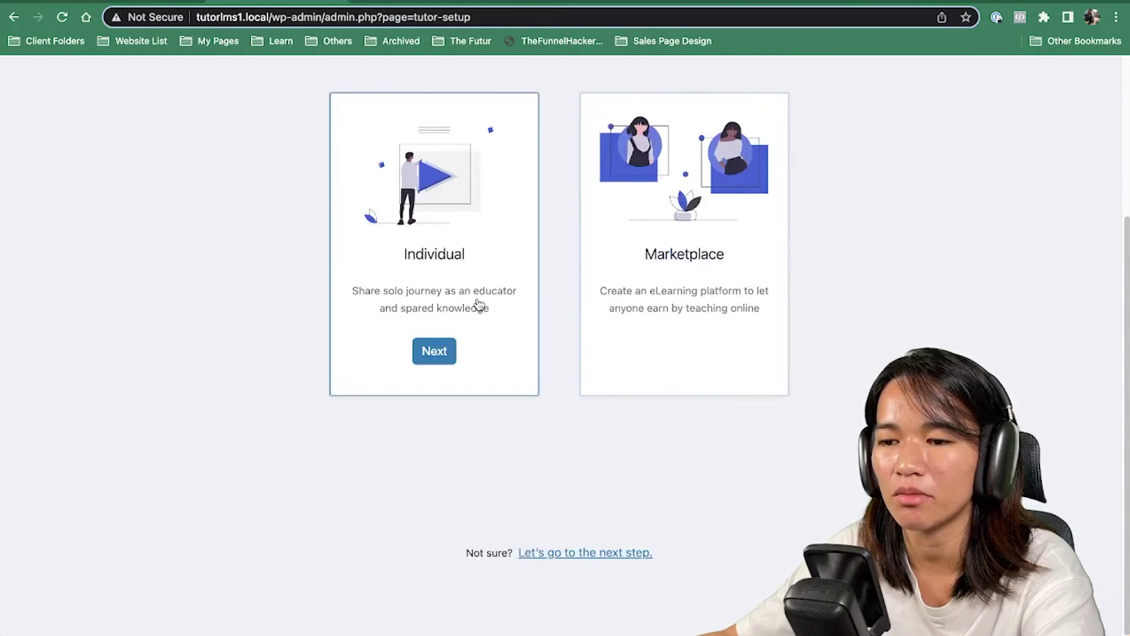
click(433, 352)
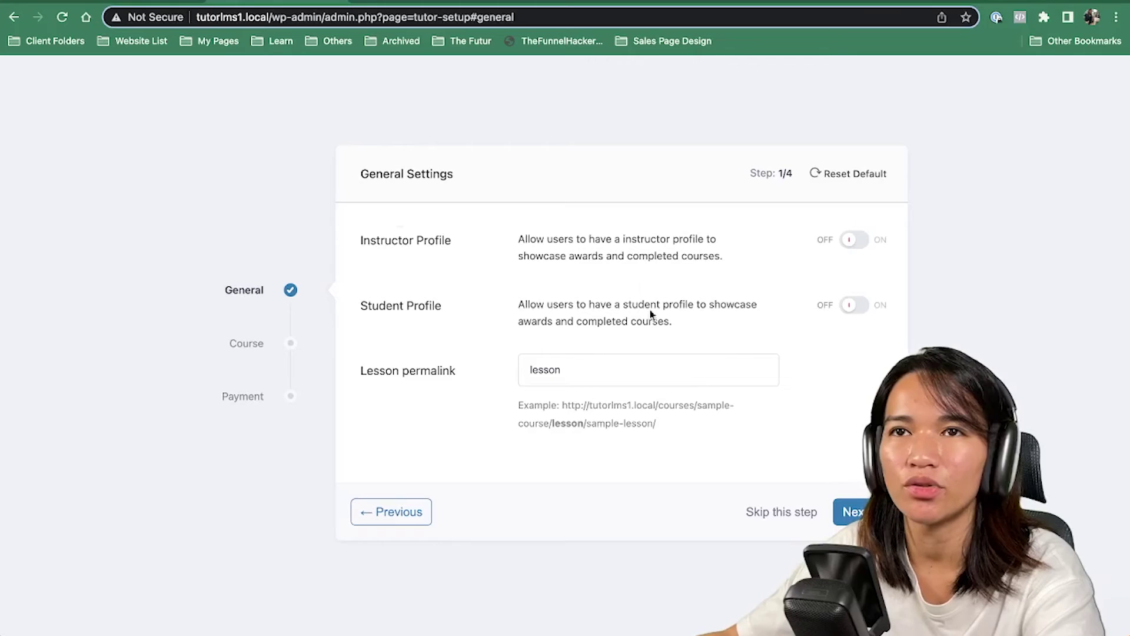
Step: Skip the wizard's General, Course and Payment settings to leave the setup
click(789, 512)
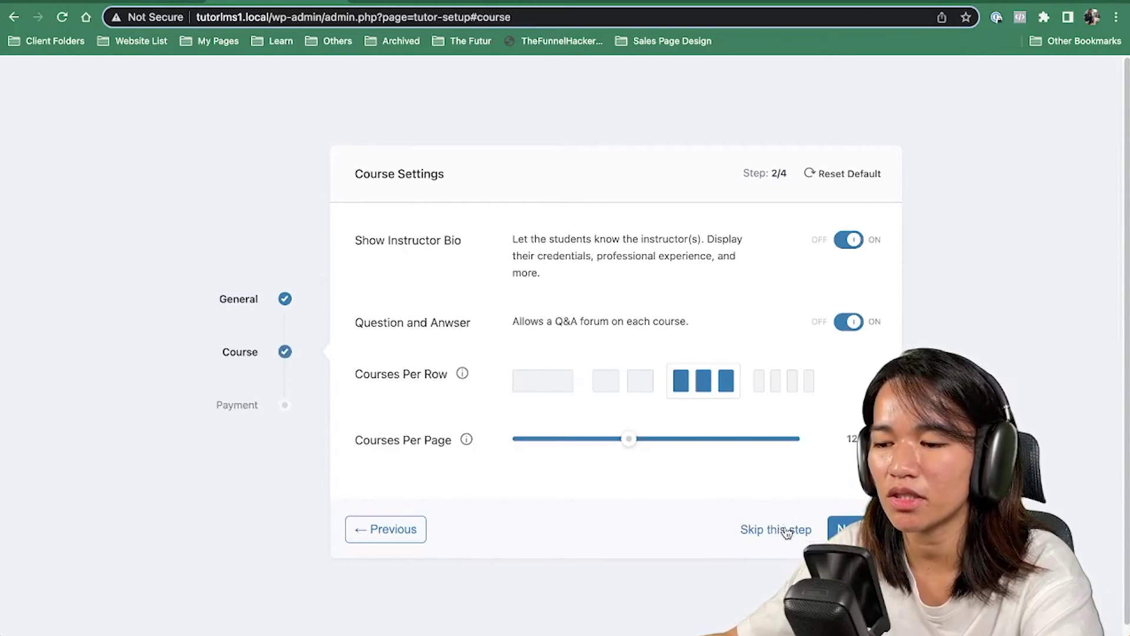
click(788, 530)
click(770, 583)
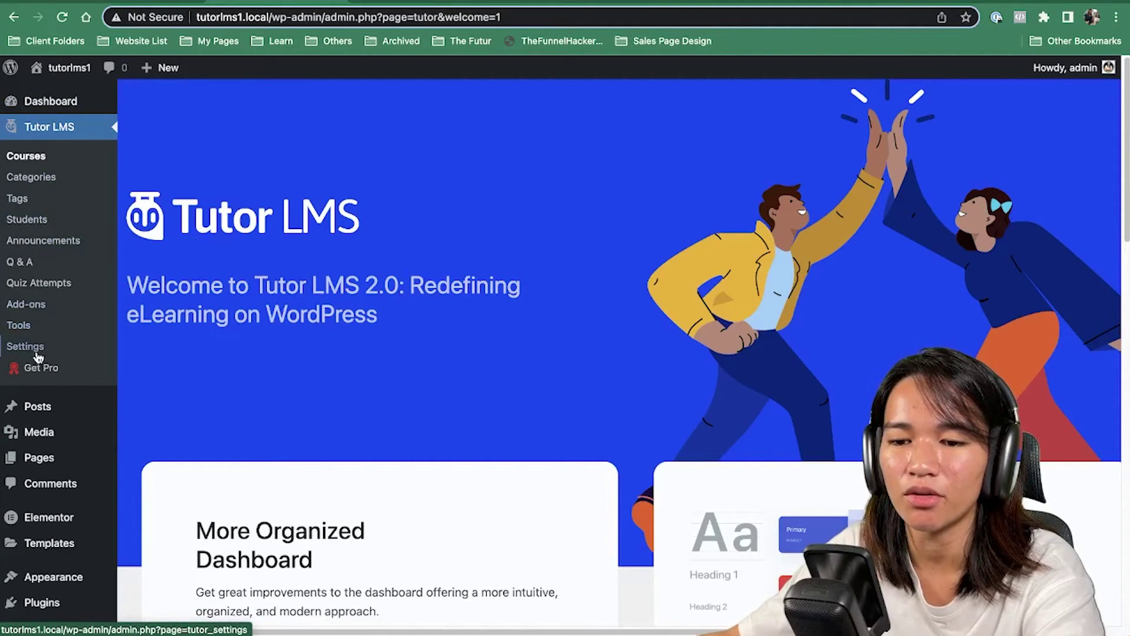
Step: Create an announcement for the WordPress 5 Essential Training course with the title "New lesson coming soon!"
click(30, 249)
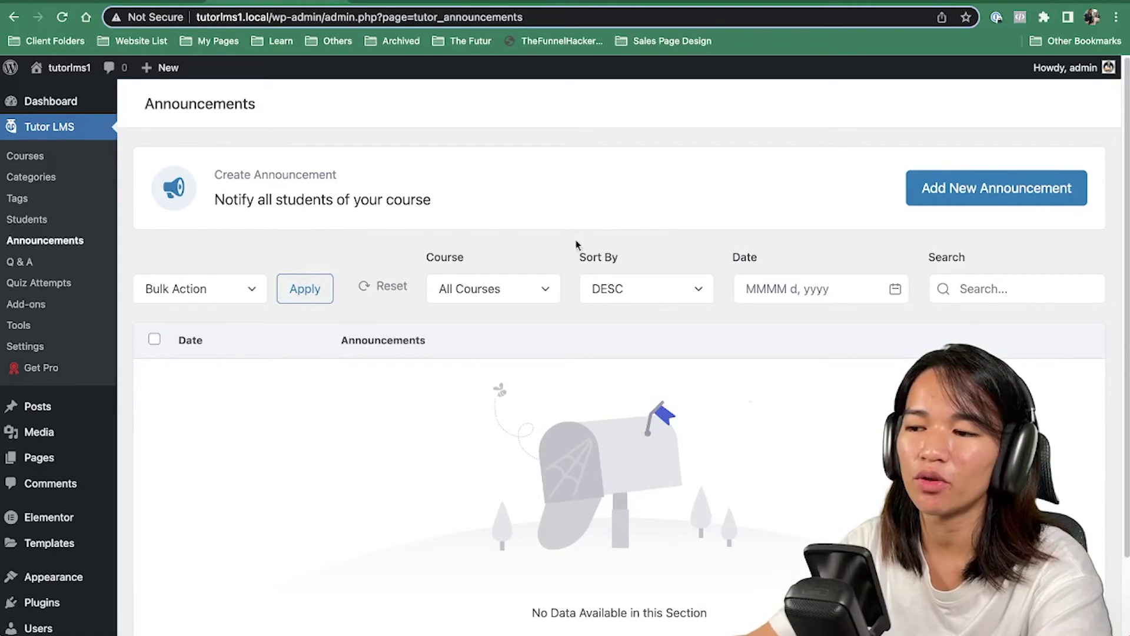
click(939, 191)
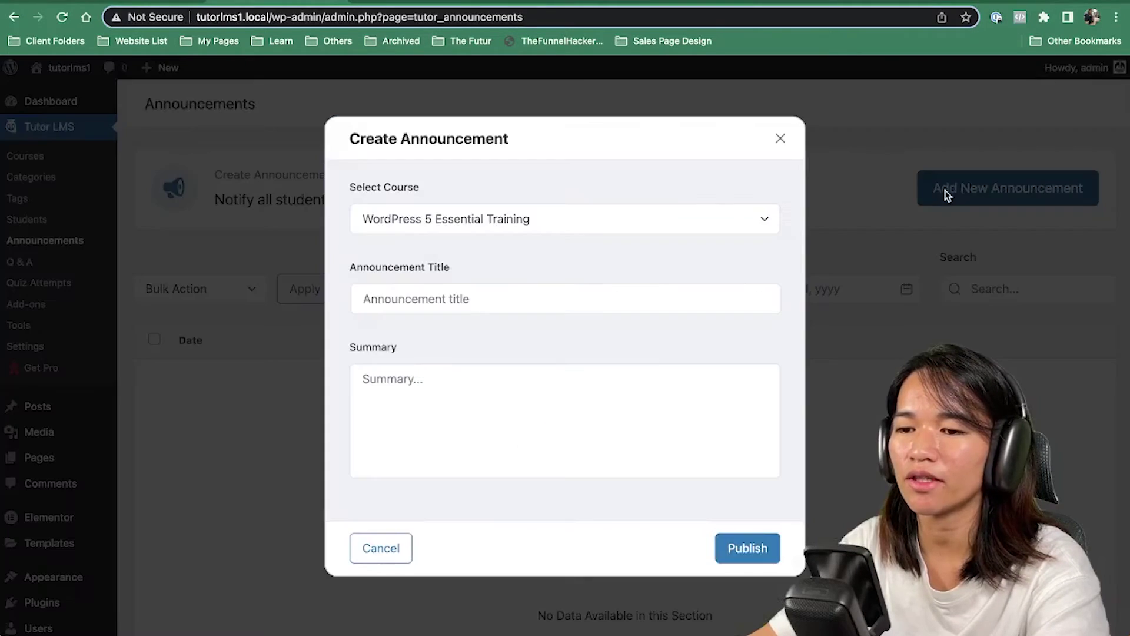
click(707, 217)
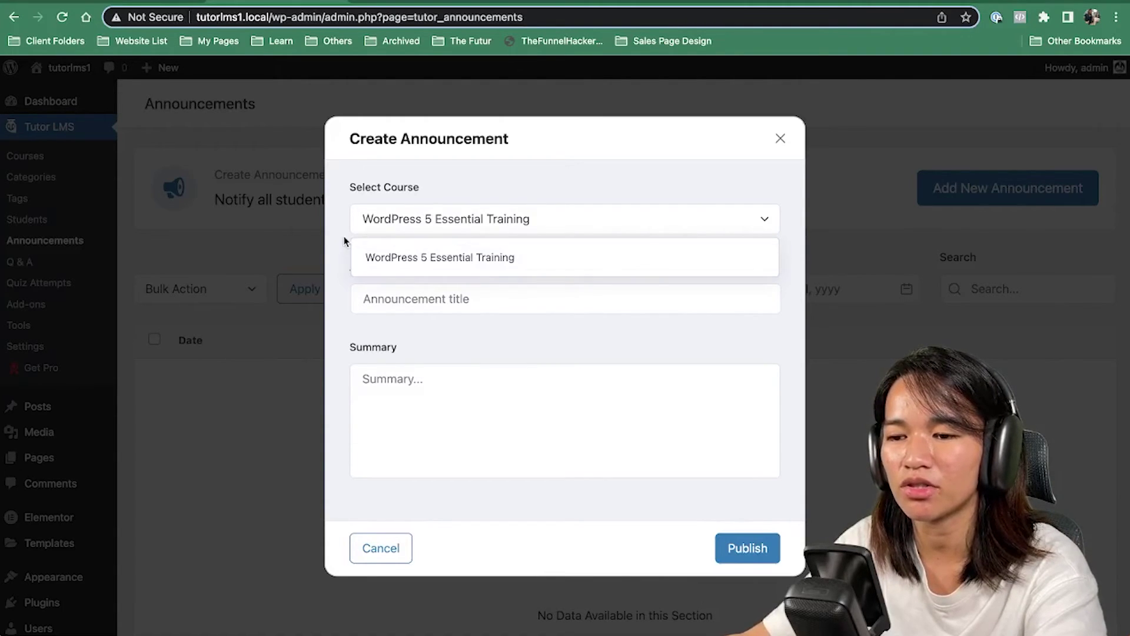
click(404, 257)
click(448, 301)
text(New lesson coming soon!)
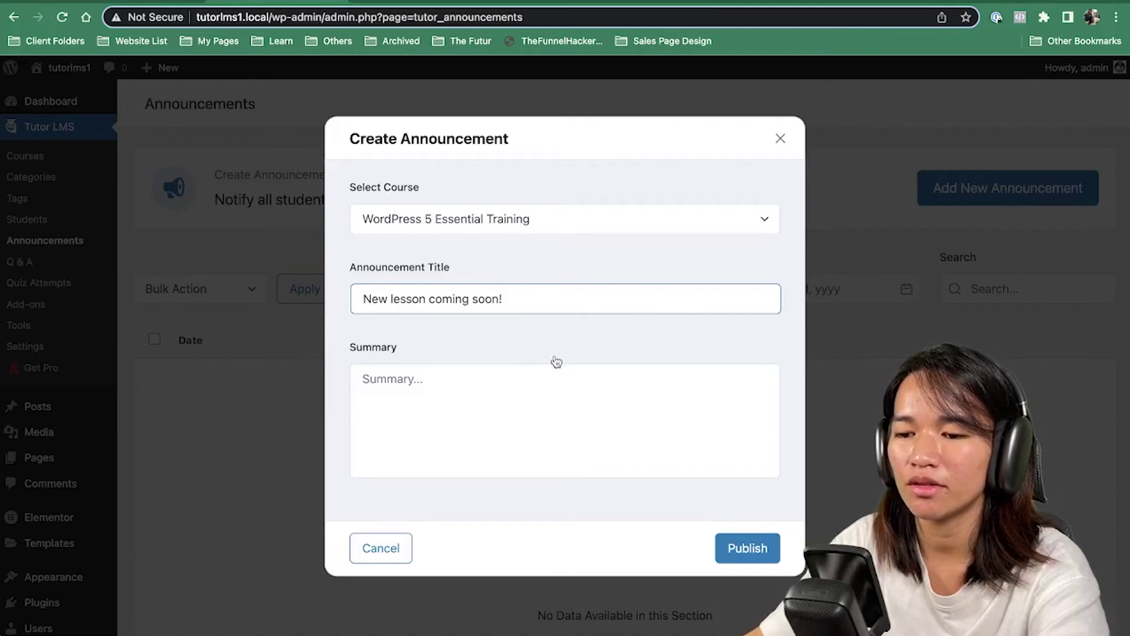
Step: Enter the summary "This will be an improvement of the current lesson 2 in module 1." and publish the announcement
click(557, 372)
text(This)
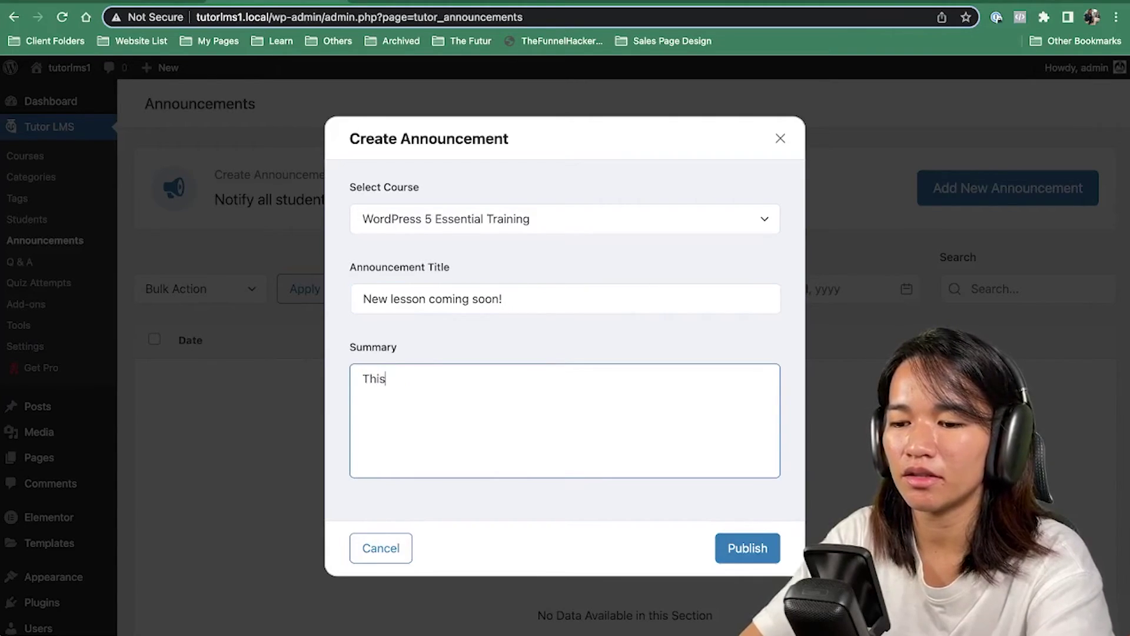
text( will be an in)
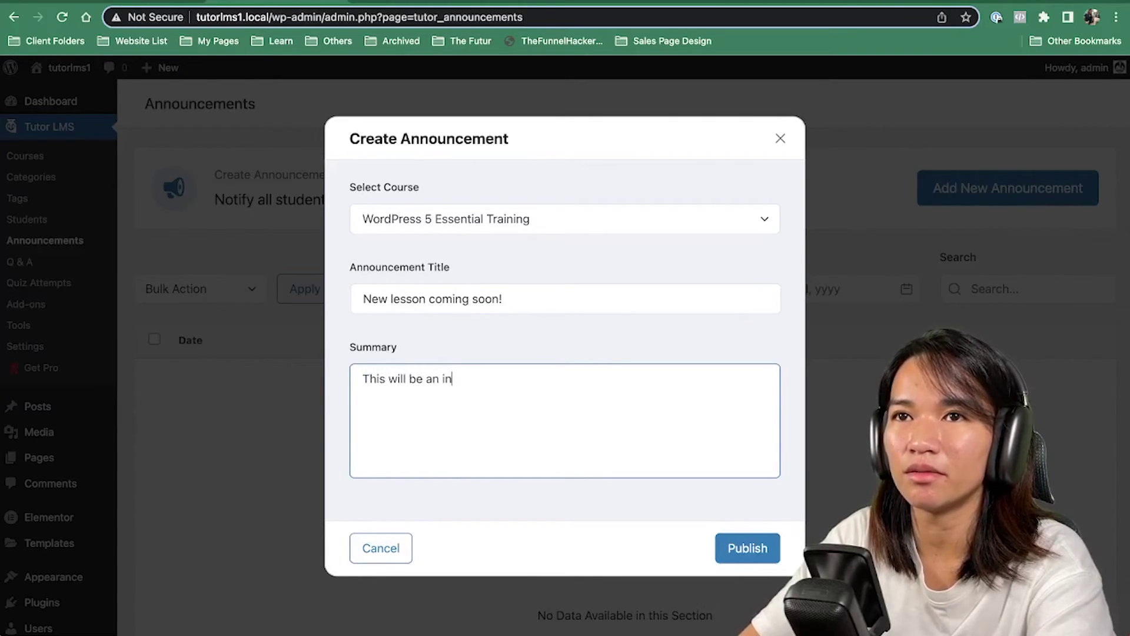
key(BackSpace)
text(mprovement of the cu)
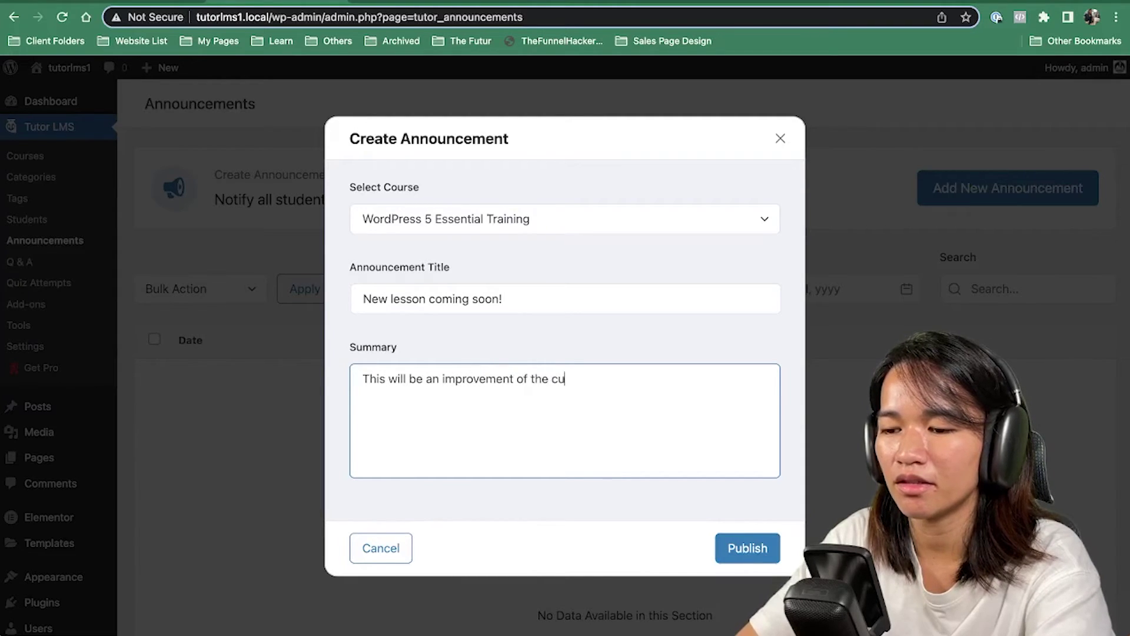
text(rrent lesson 2 in module 1.)
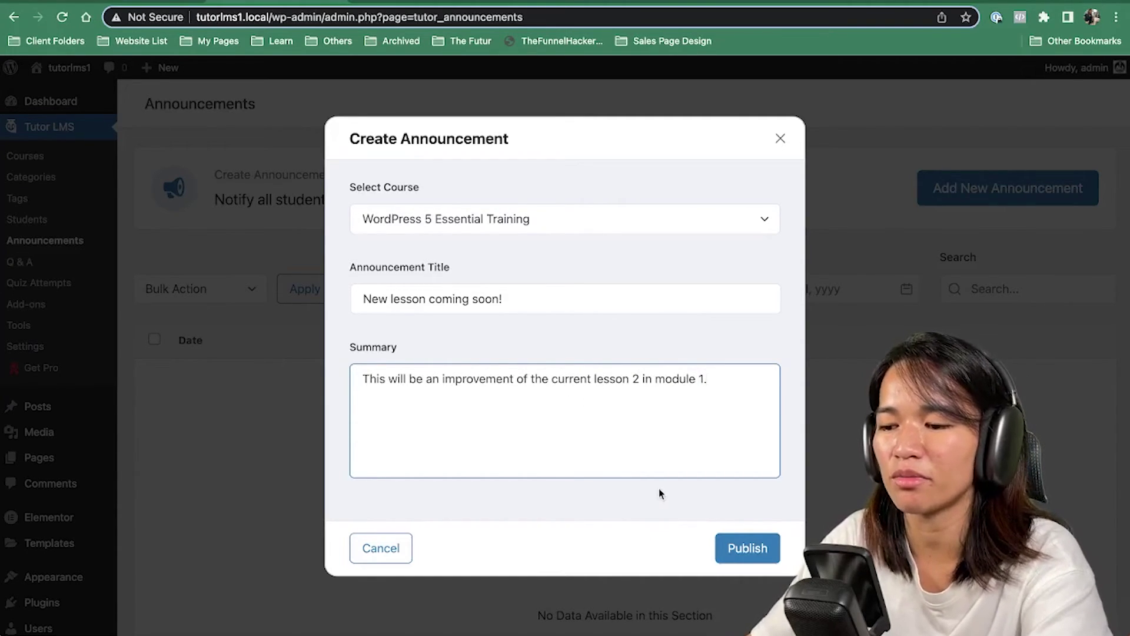
click(736, 548)
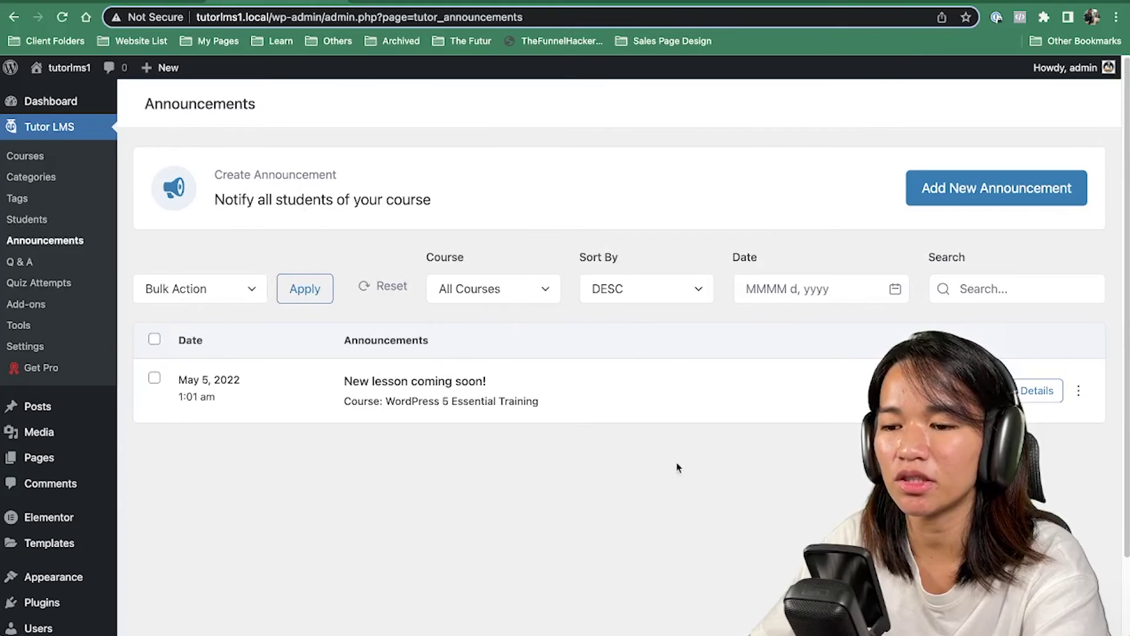
Step: Reload the WordPress 5 Essential Training course page and check the announcement in its Announcements section
click(430, 3)
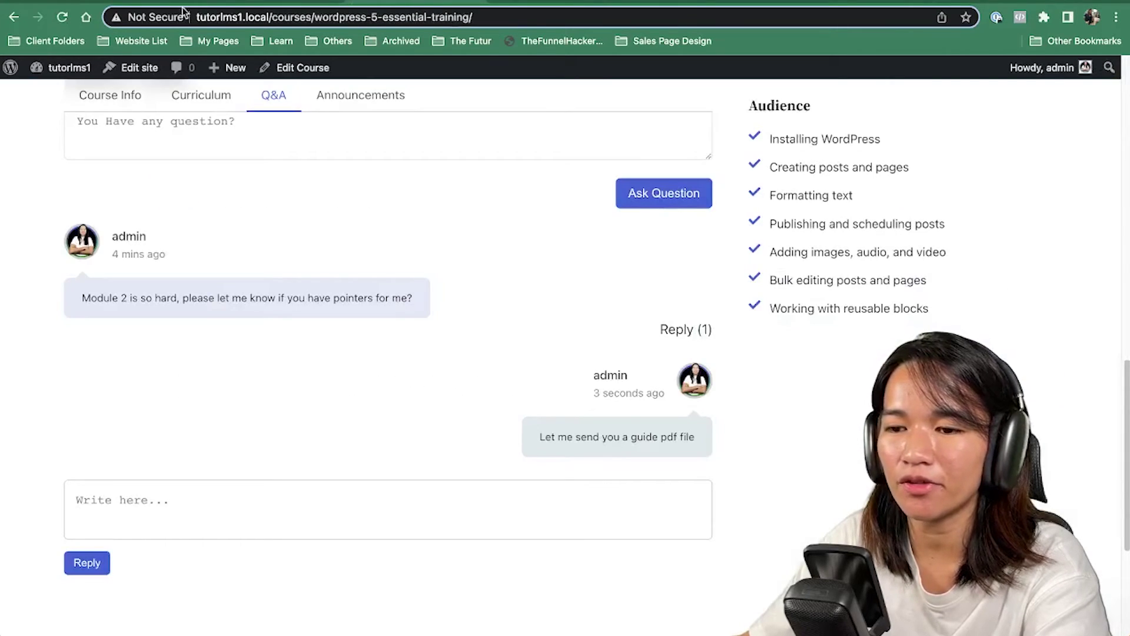
click(62, 17)
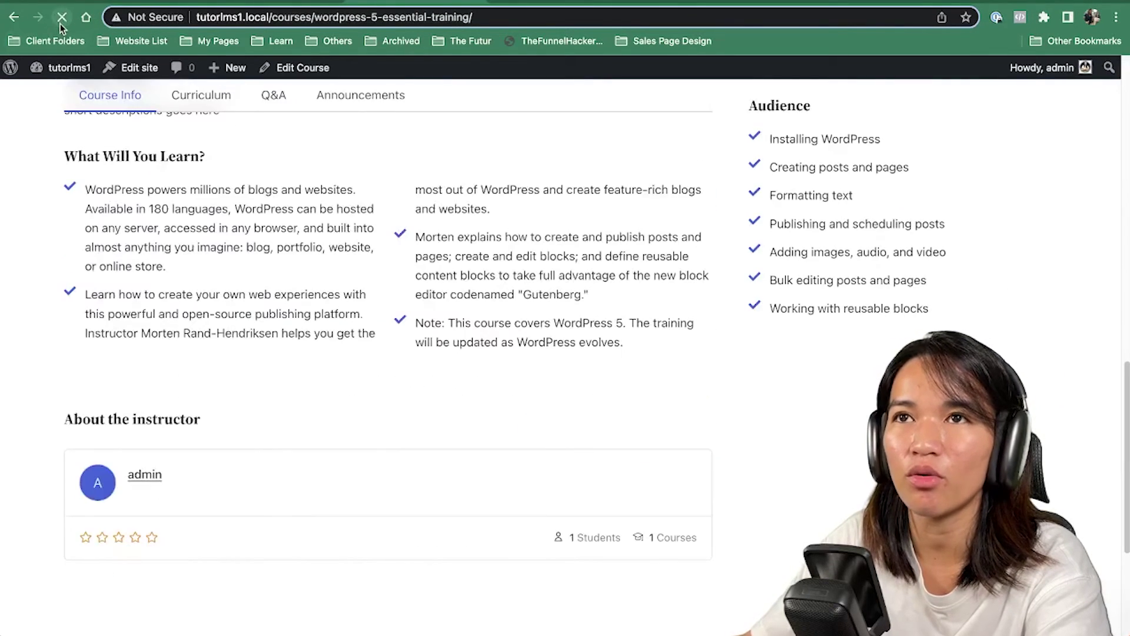
scroll(355, 176, up, 5)
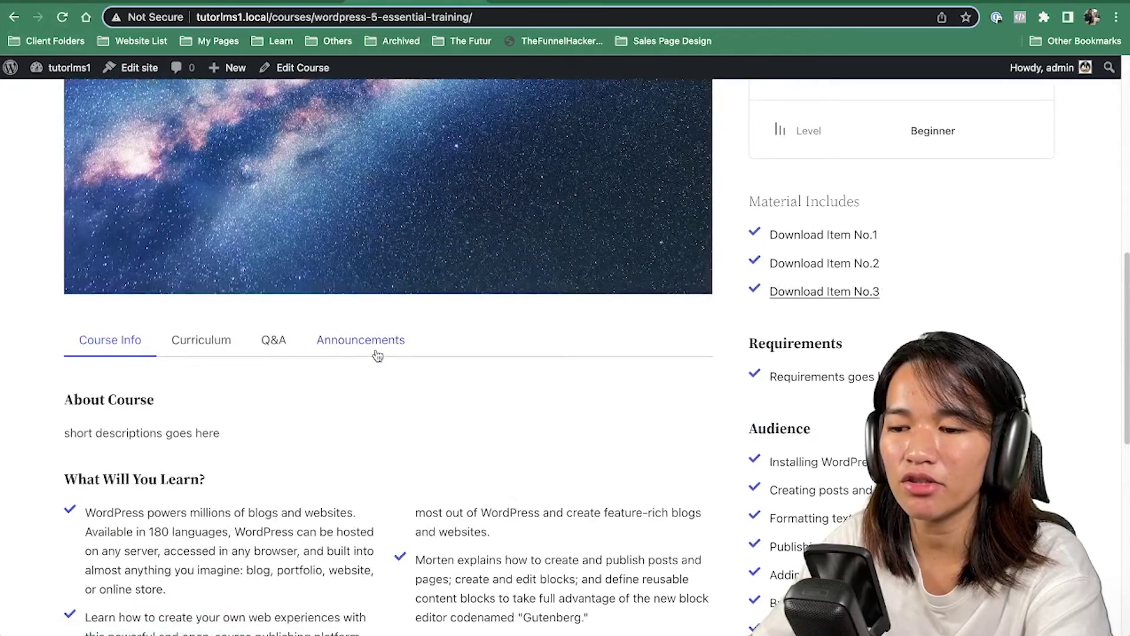
click(377, 352)
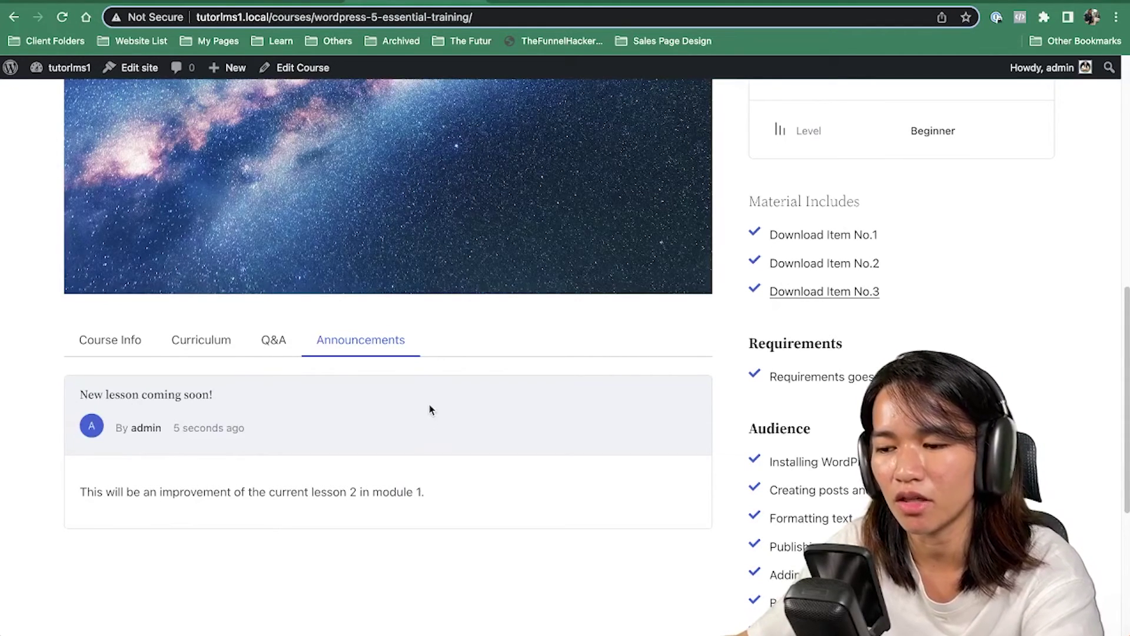
scroll(432, 338, down, 5)
scroll(412, 283, up, 4)
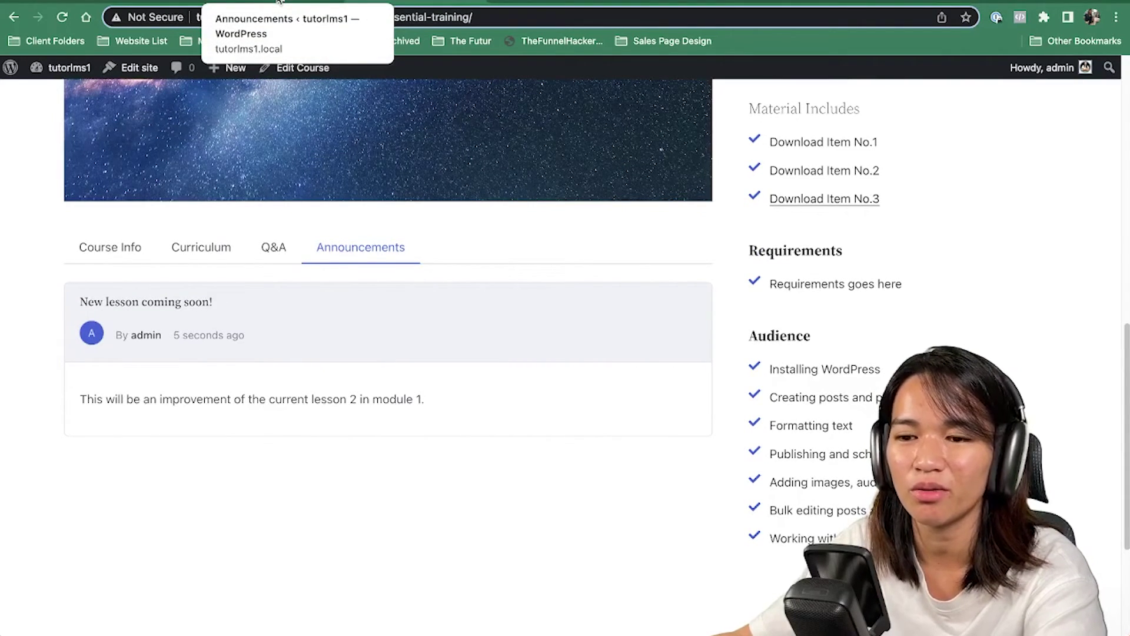
Step: Review the Course Progress box and the enrollment note on the course page
scroll(656, 270, up, 6)
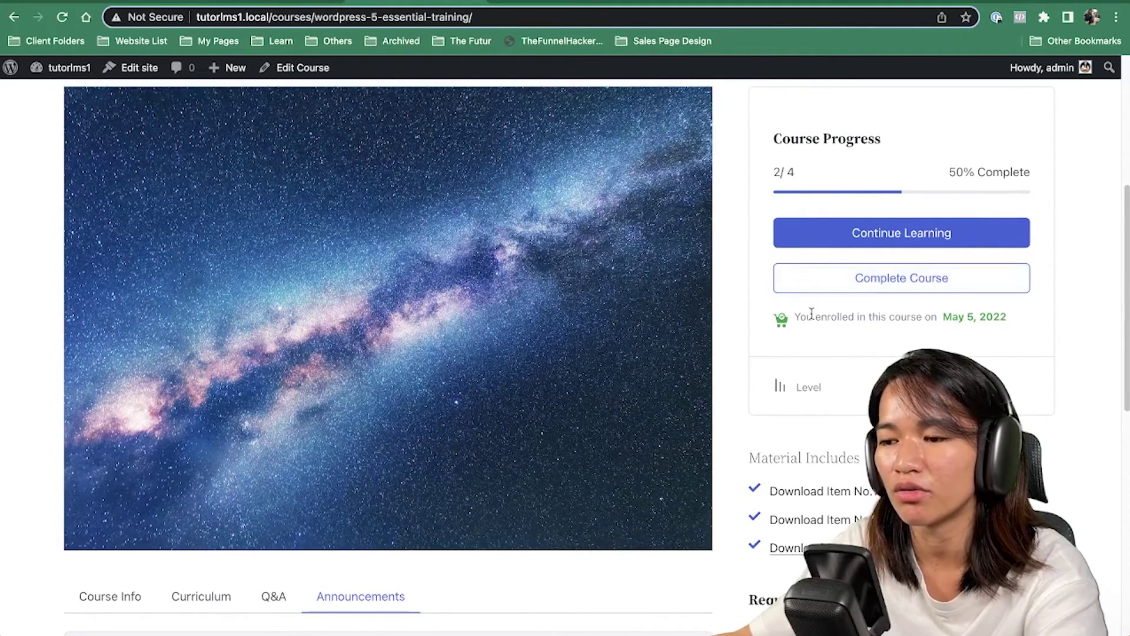
scroll(862, 310, up, 1)
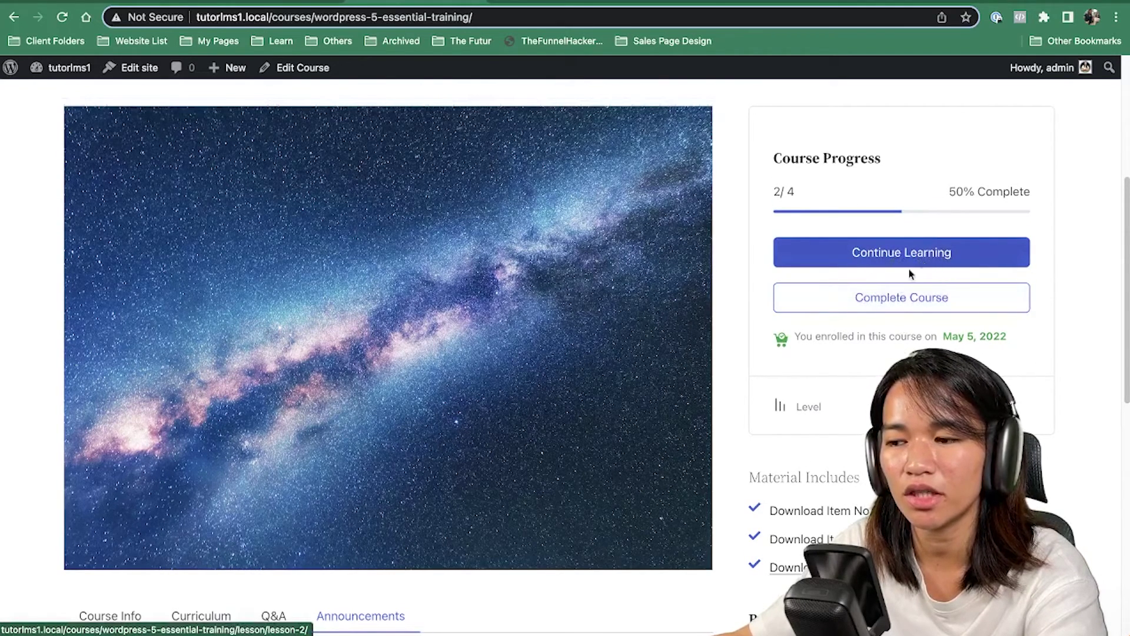
drag(813, 334, 895, 336)
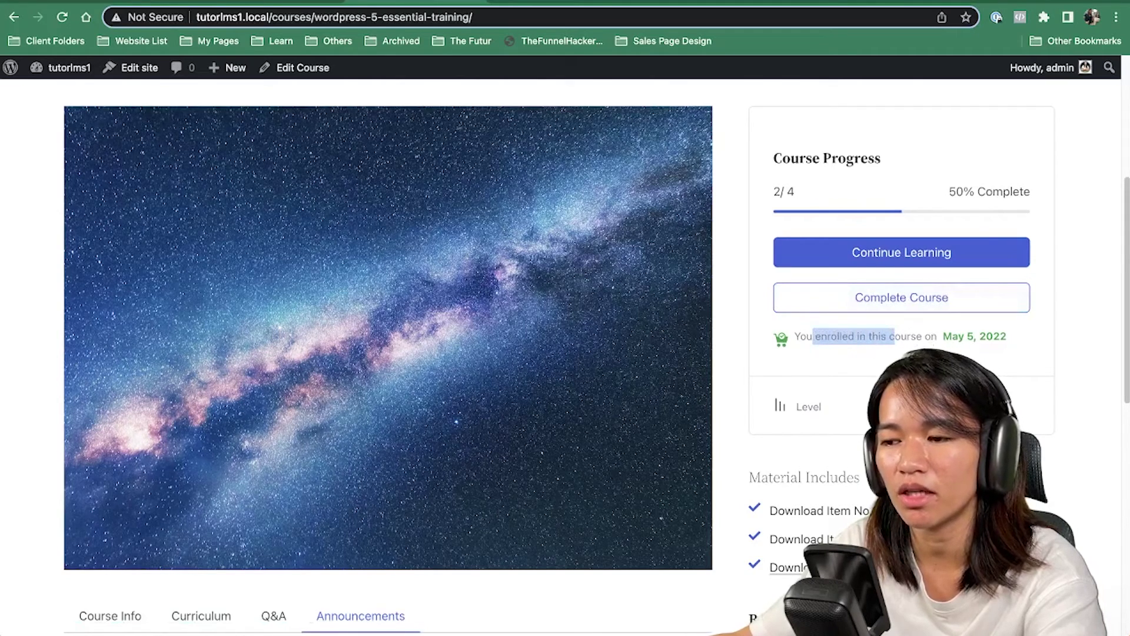
Step: Return to the Tutor LMS announcements list and inspect the "New lesson coming soon!" announcement's details and its edit and delete options
click(270, 2)
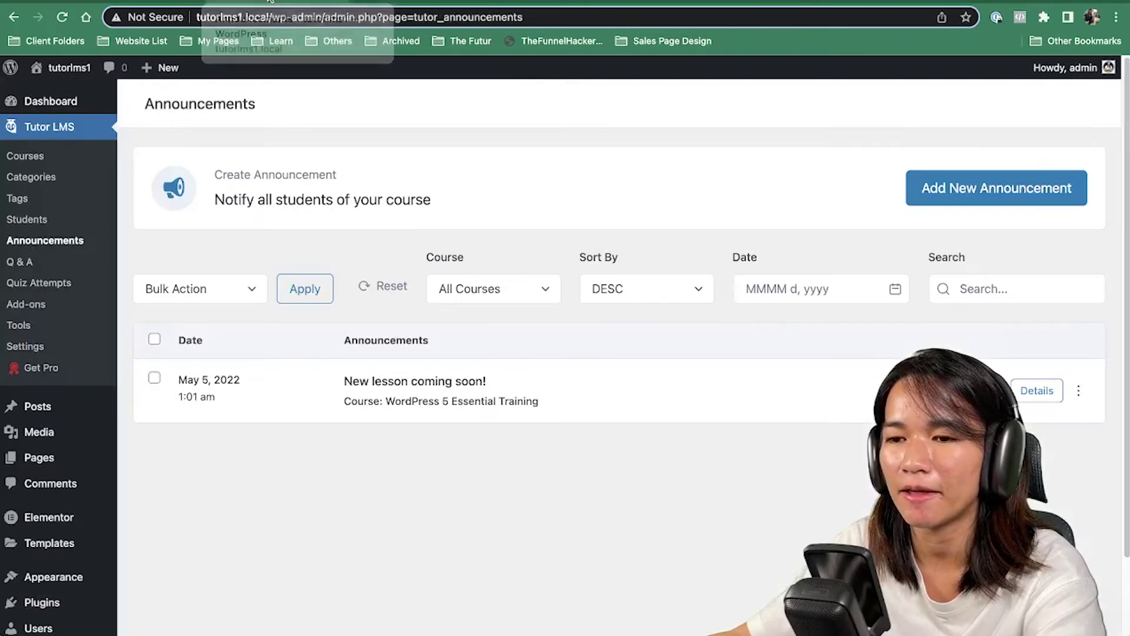
scroll(541, 277, down, 1)
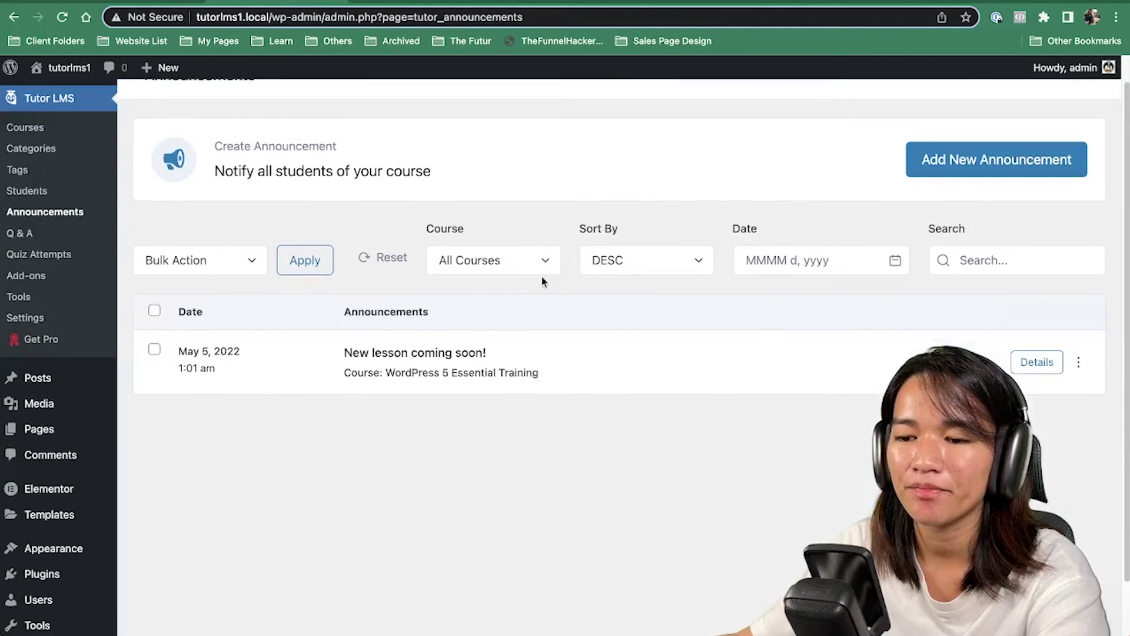
click(1034, 362)
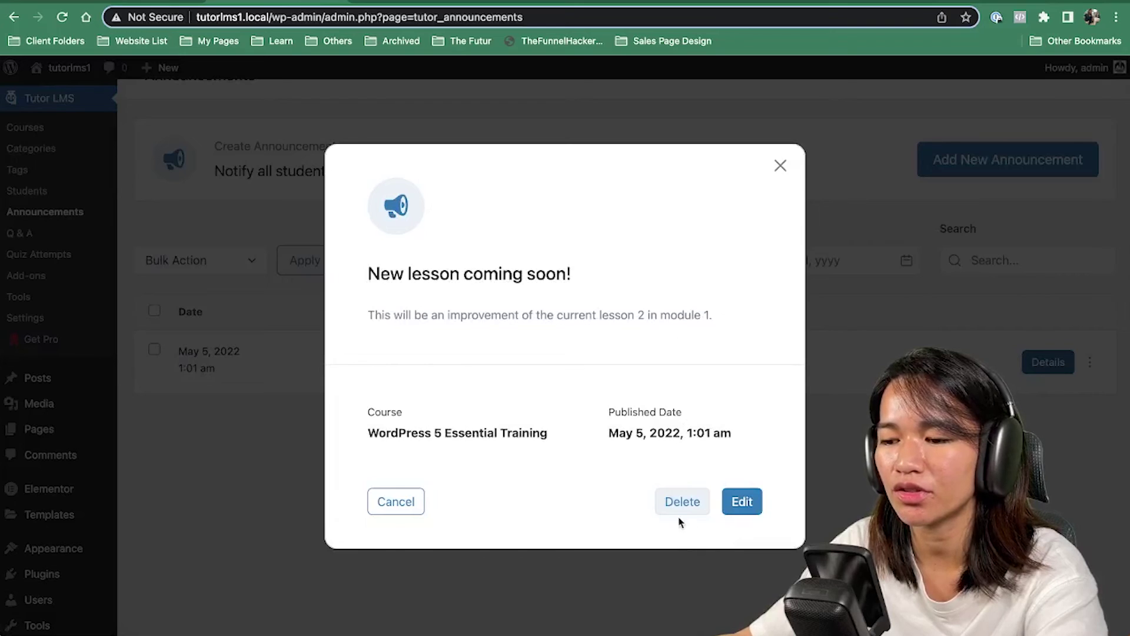
click(779, 166)
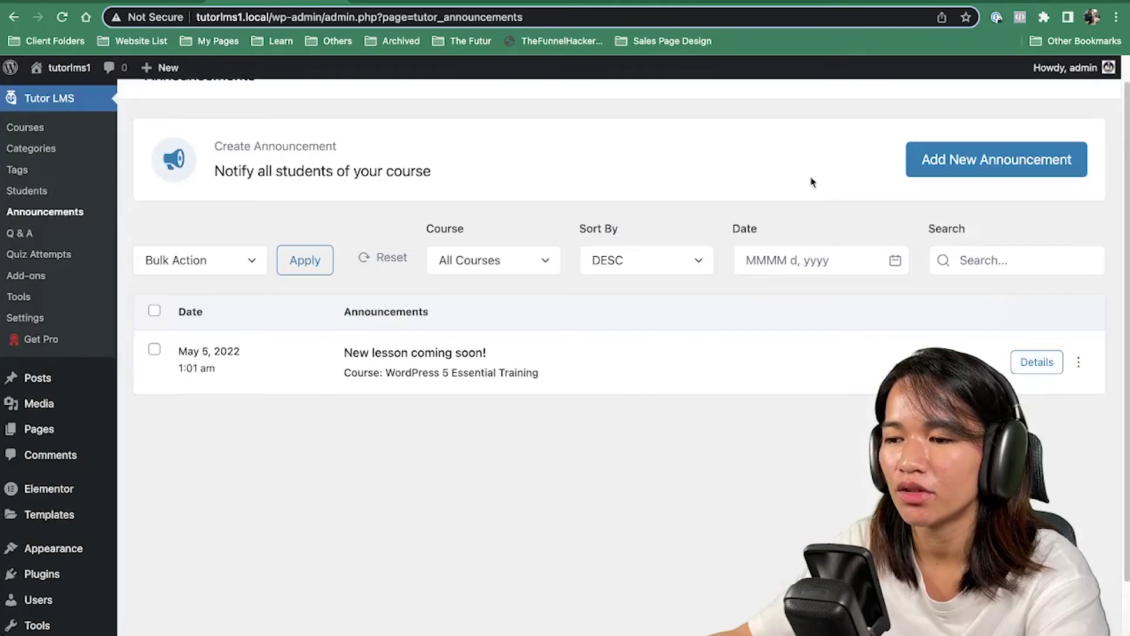
click(1079, 362)
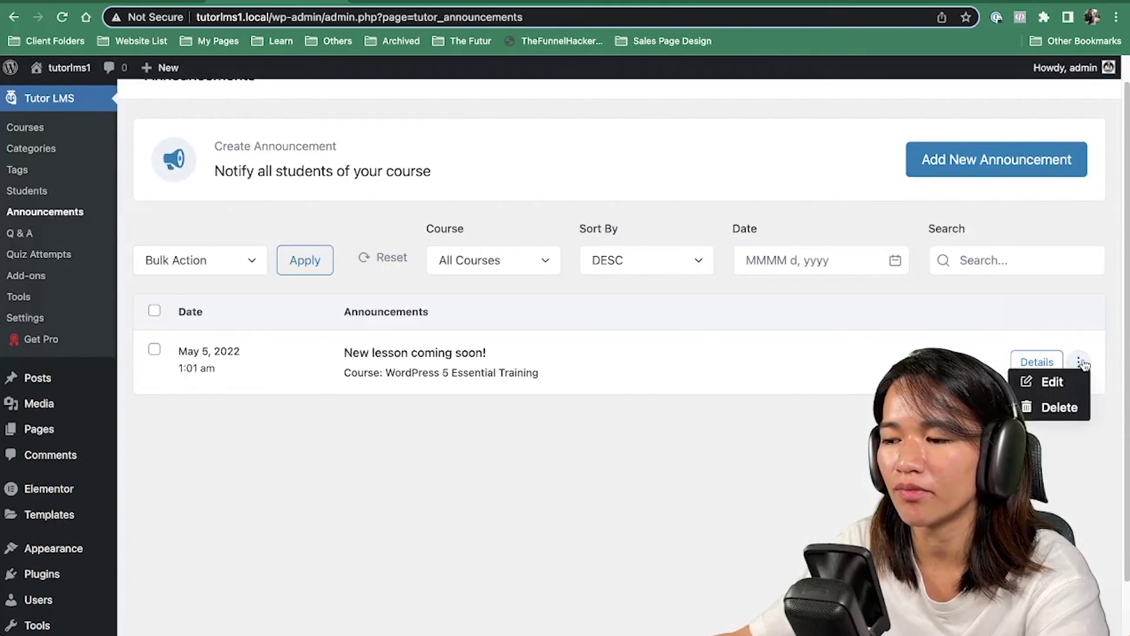
click(1081, 362)
click(1080, 362)
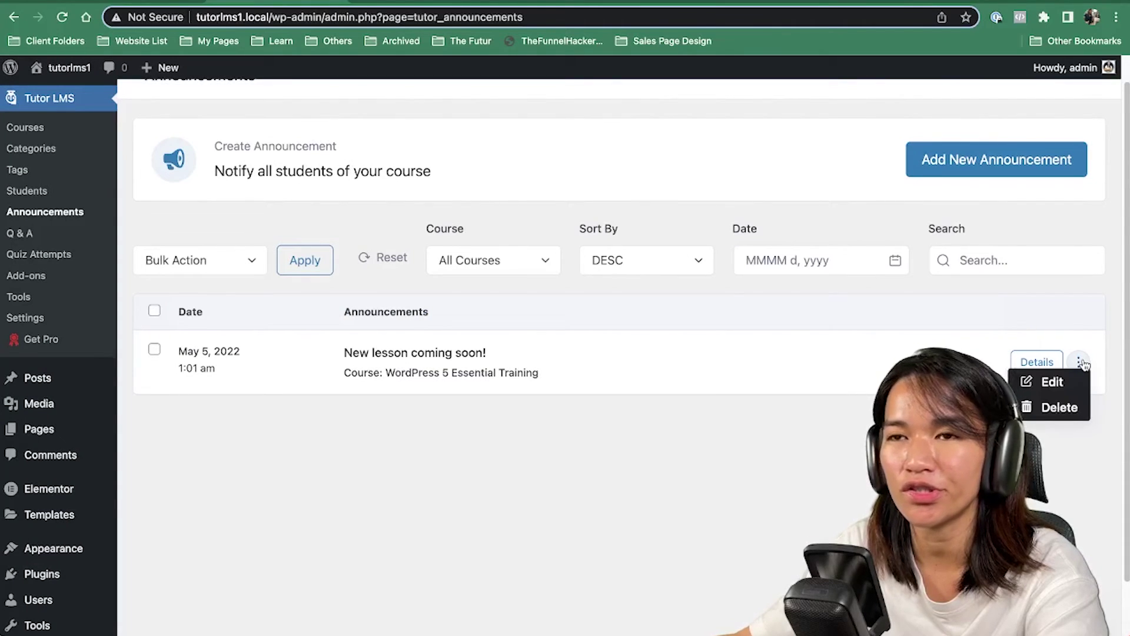
click(1083, 363)
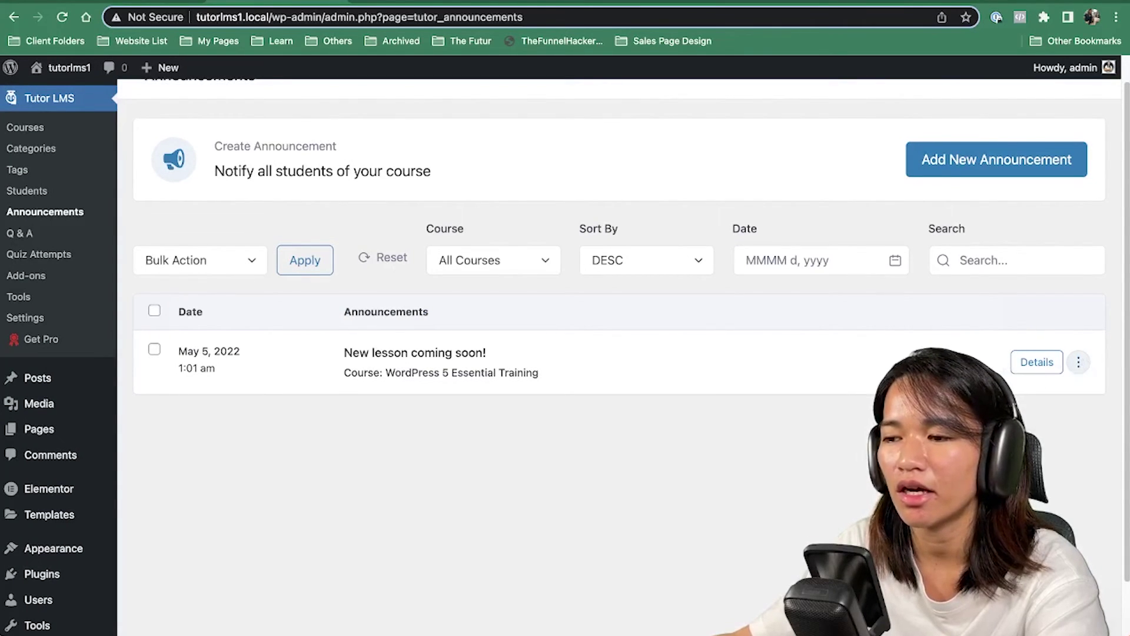
Step: View the Tutor LMS Pro product page and return to the announcements list
click(54, 343)
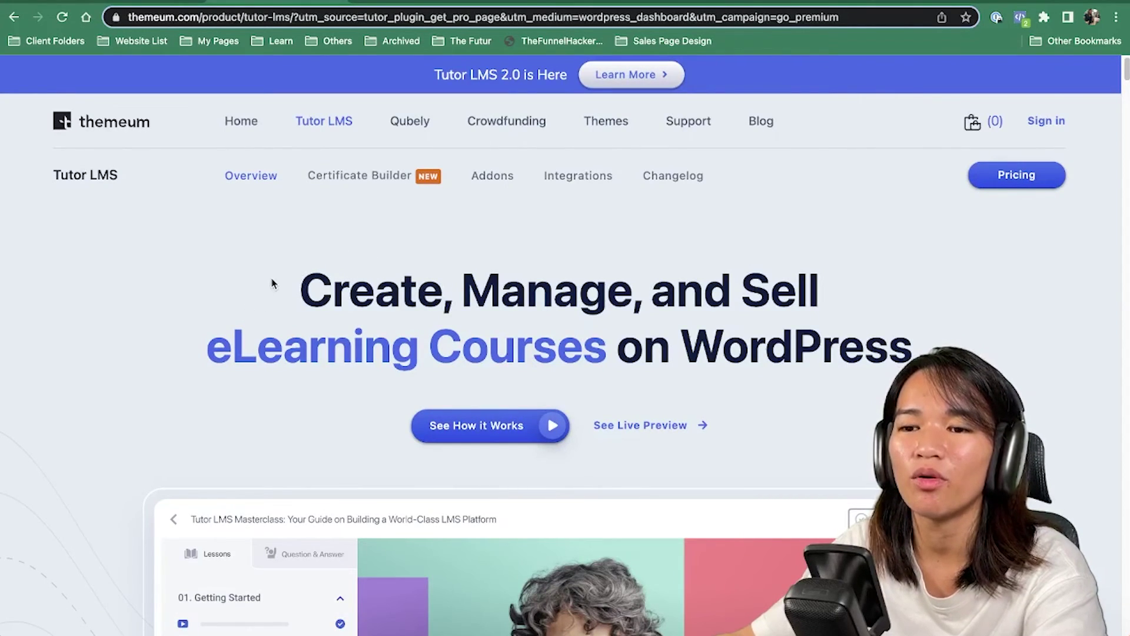
key(super+bracketleft)
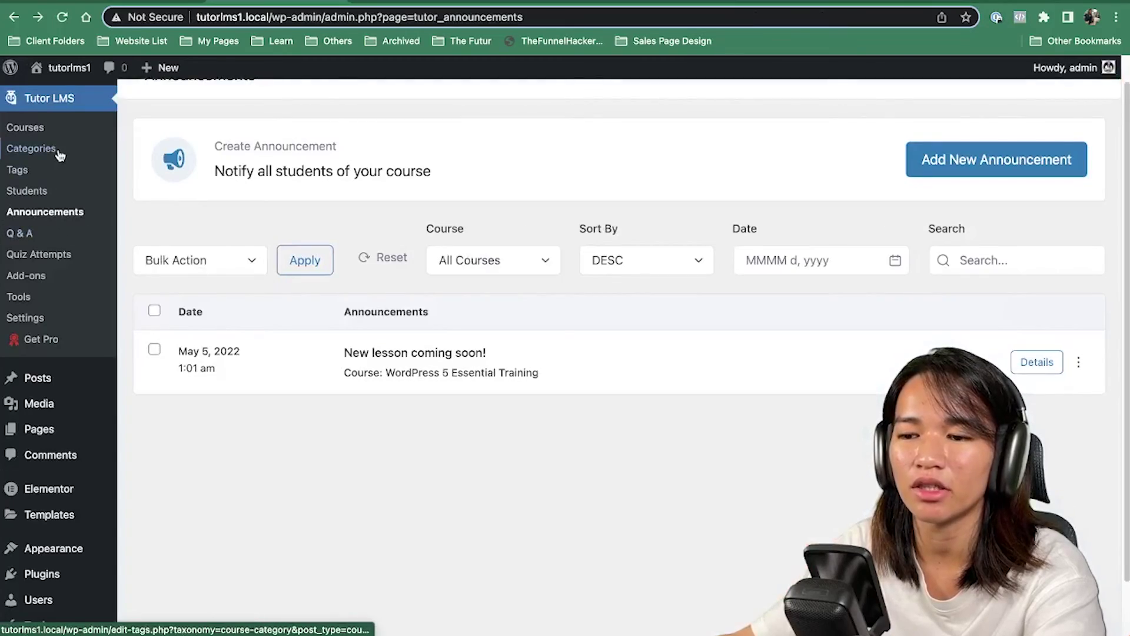